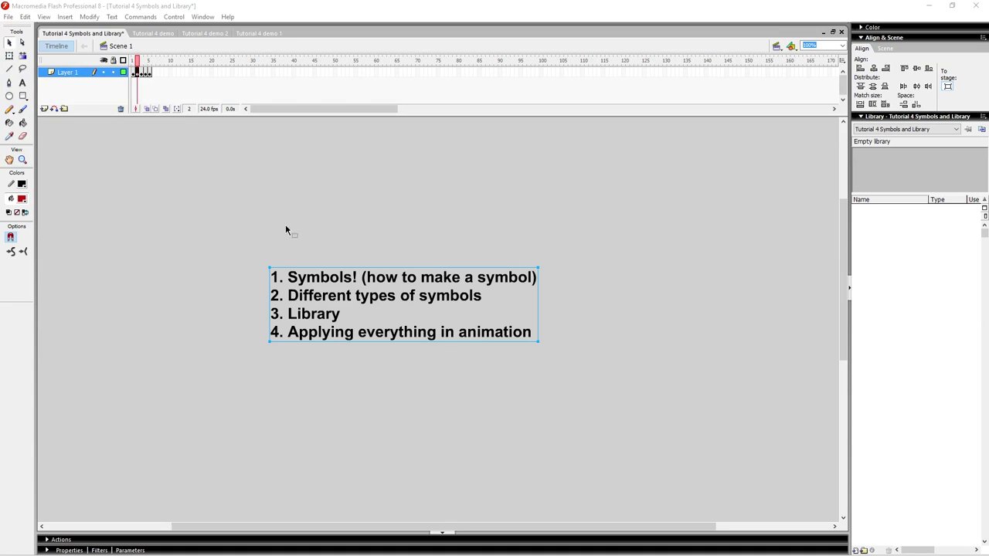
left_click(285, 224)
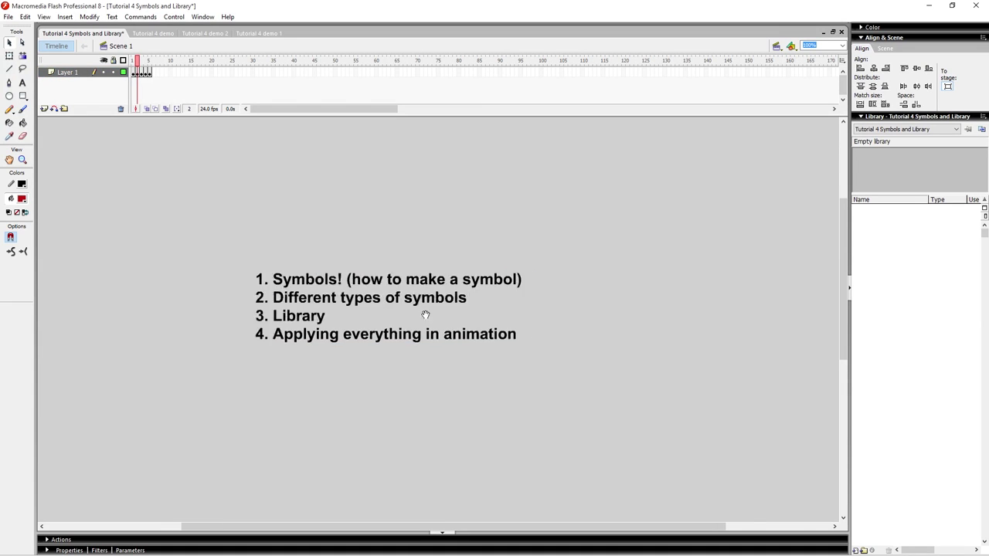
left_click_drag(425, 315, 316, 316)
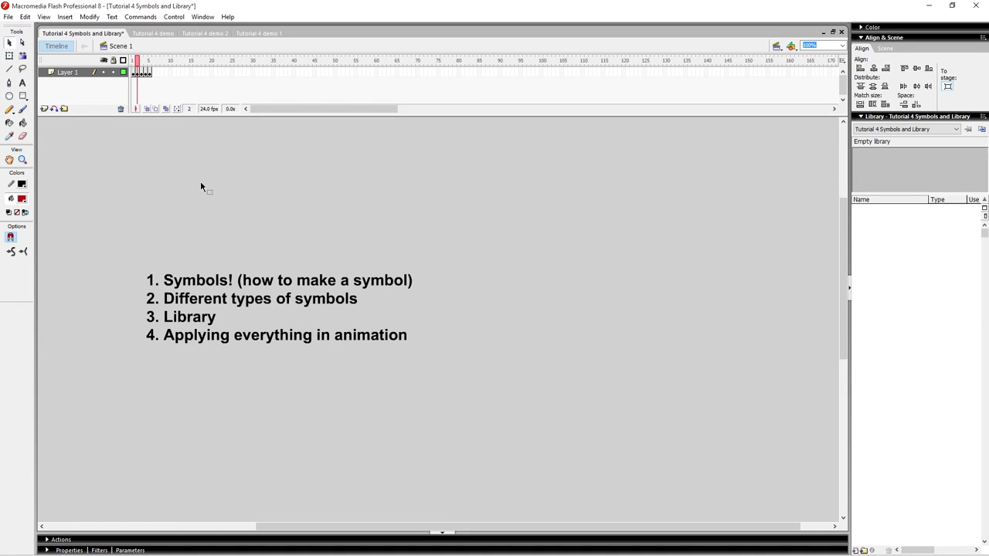
left_click_drag(125, 253, 417, 315)
left_click(330, 364)
left_click_drag(242, 358, 289, 354)
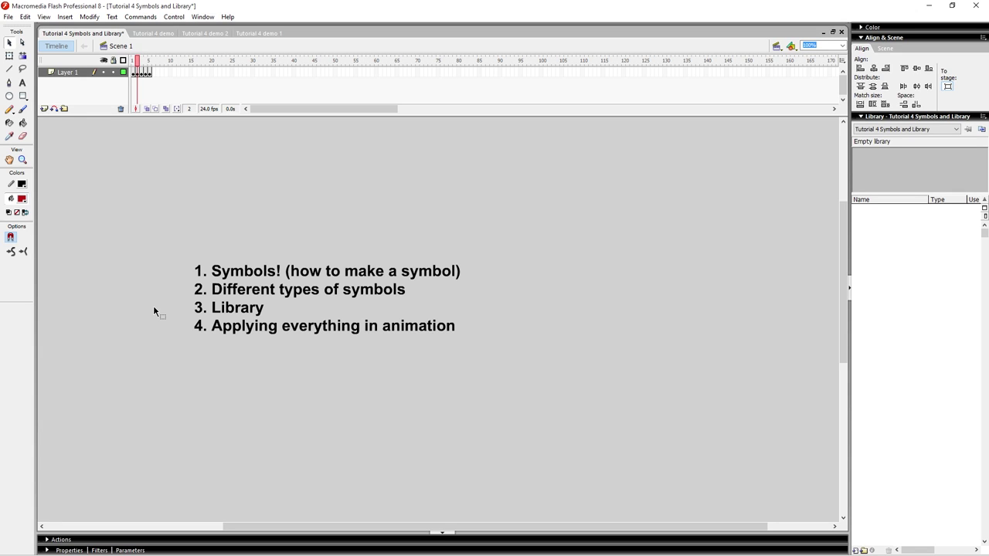
left_click(274, 334)
left_click(362, 383)
Step: On frame 3, circle the "Highlight + F8" text with a red brush stroke and undo it
key("period")
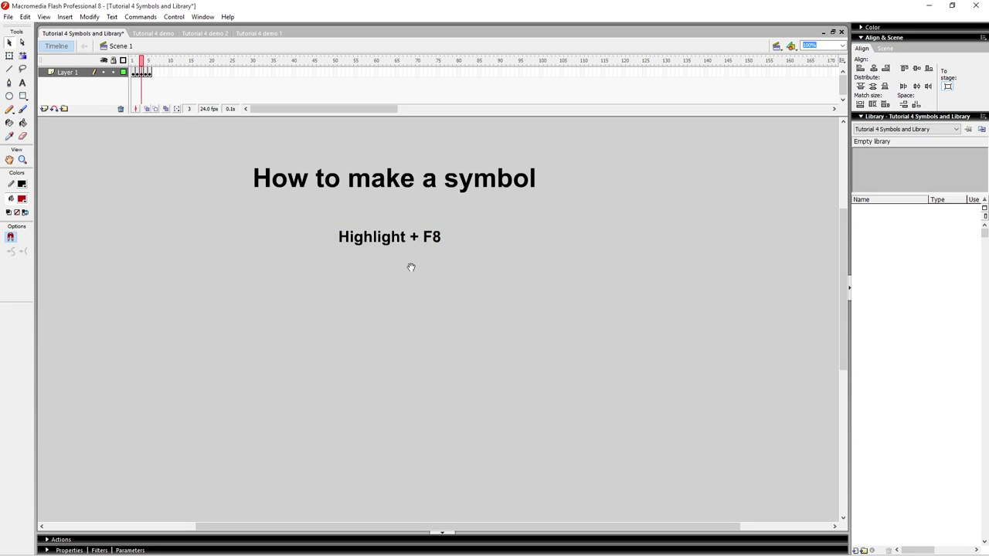
key("b")
mouse_move(431, 264)
left_mouse_down()
mouse_move(349, 258)
mouse_move(370, 282)
left_mouse_up()
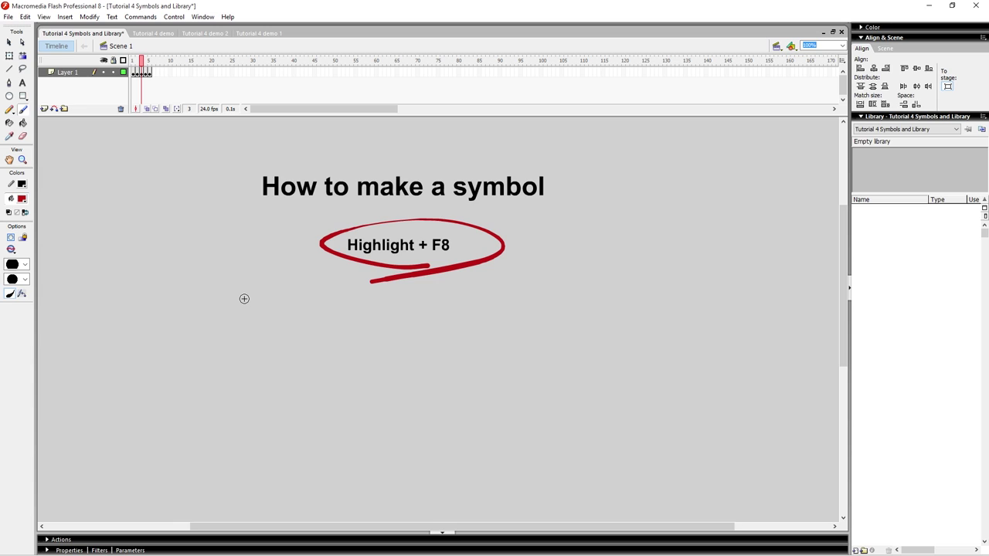
left_click_drag(427, 305, 438, 284)
key("ctrl+z")
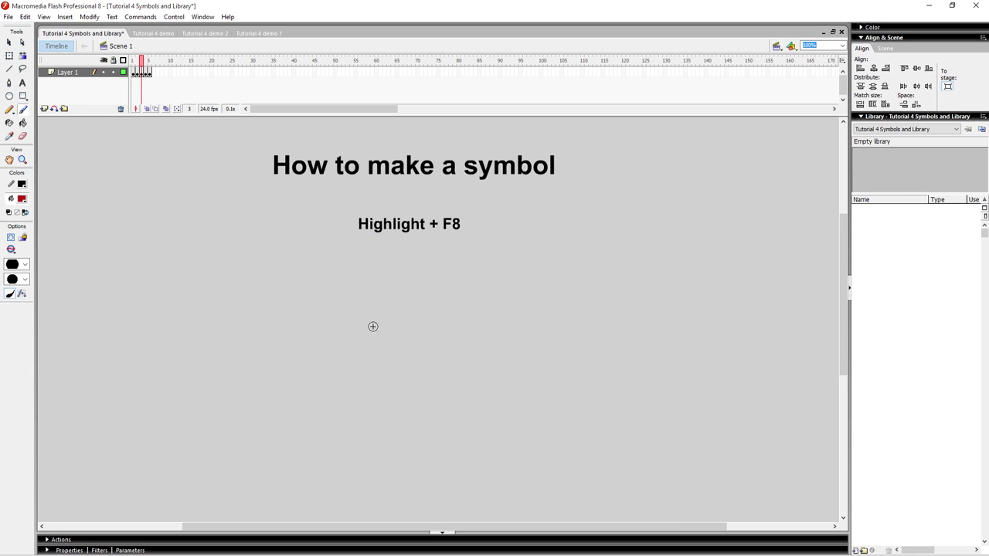
Step: Brush a red stick figure with head, body, arms and legs below the "Highlight + F8" text
left_click_drag(373, 326, 384, 290)
left_click_drag(344, 255, 364, 348)
left_click_drag(350, 310, 336, 345)
mouse_move(351, 270)
left_mouse_down()
mouse_move(379, 272)
mouse_move(325, 268)
left_mouse_up()
mouse_move(407, 305)
left_mouse_down()
mouse_move(404, 327)
mouse_move(386, 340)
left_mouse_up()
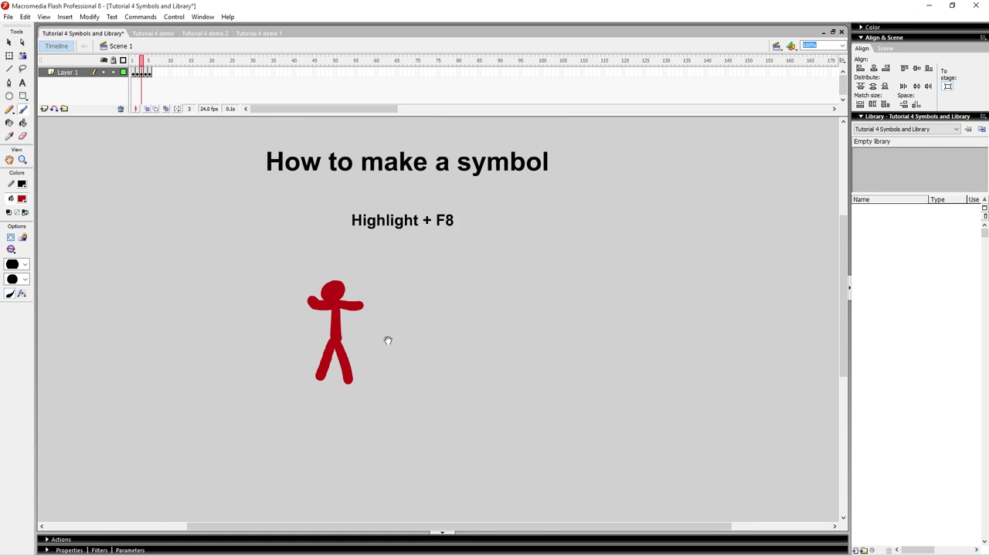
left_click_drag(402, 300, 360, 318)
Step: Convert the whole stick figure drawing to a movie clip symbol named stick
key("v")
mouse_move(345, 280)
left_mouse_down()
mouse_move(254, 419)
mouse_move(239, 419)
left_mouse_up()
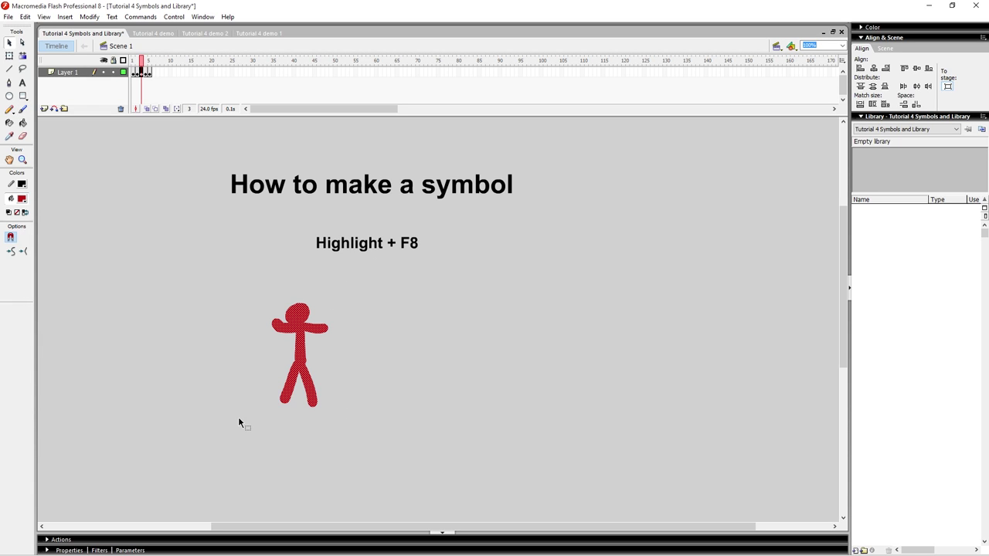
key("F8")
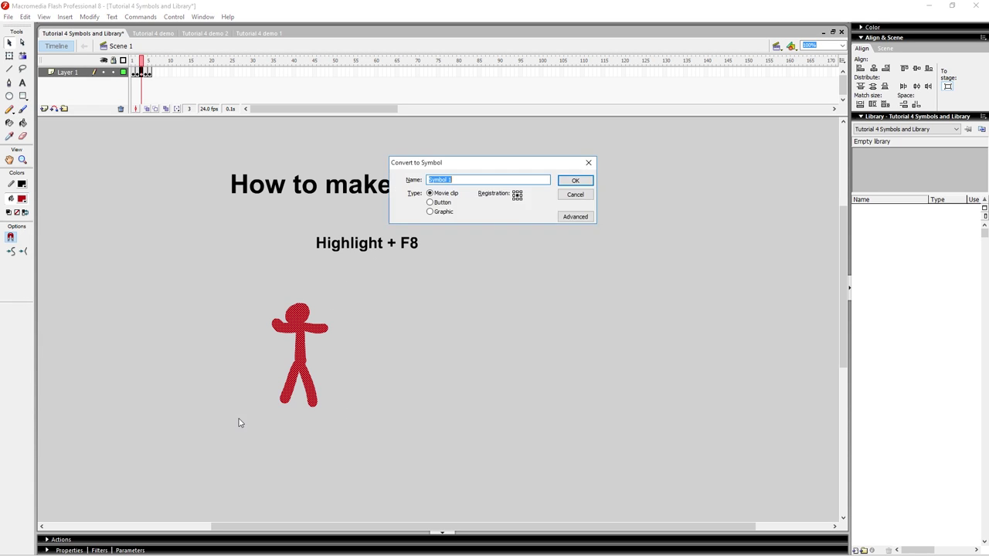
left_click_drag(488, 166, 294, 225)
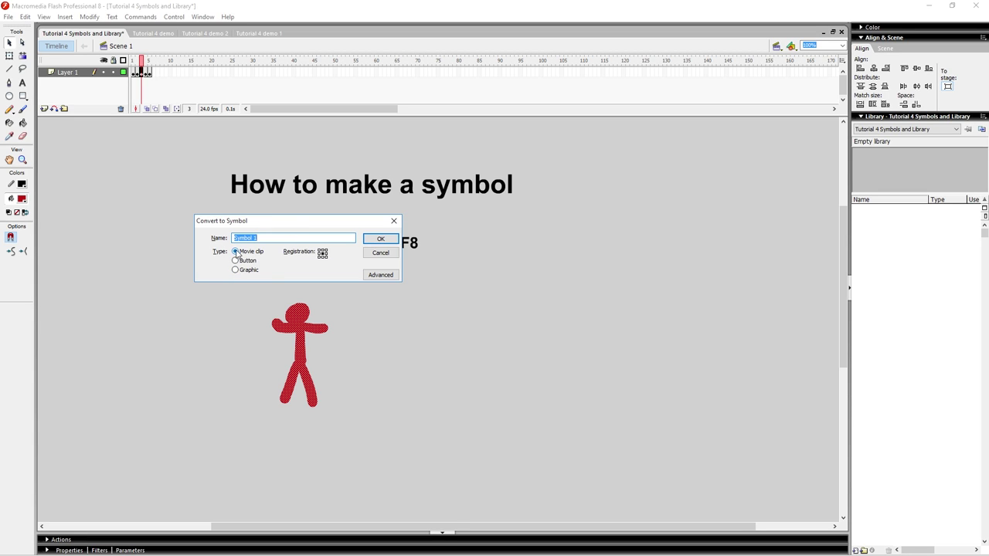
left_click(258, 238)
left_click_drag(267, 237, 204, 230)
type("stick")
left_click(379, 241)
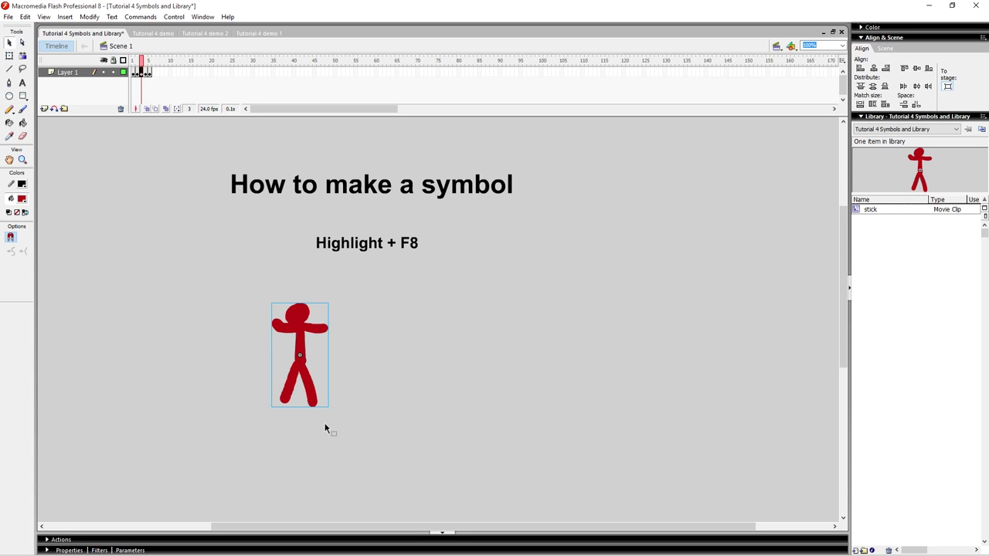
Step: Move the stick symbol as one object slightly down and to the left
left_click(357, 318)
left_click_drag(348, 343, 357, 330)
left_click_drag(309, 309, 257, 357)
left_click(355, 318)
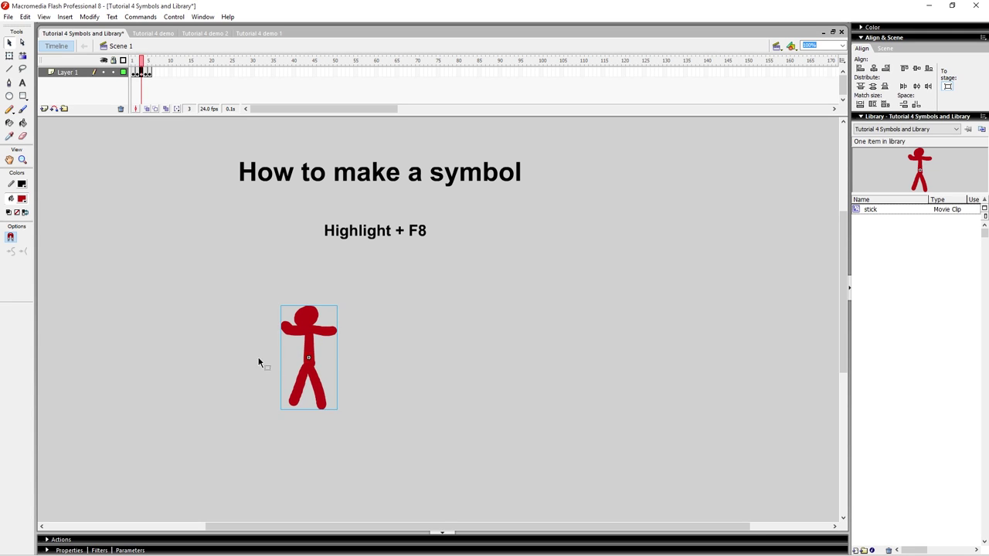
mouse_move(308, 329)
left_mouse_down()
mouse_move(319, 305)
mouse_move(299, 328)
left_mouse_up()
left_click(340, 345)
Step: Brush a second, unconverted red stick figure to the right of the stick symbol
key("b")
left_click_drag(358, 313, 375, 396)
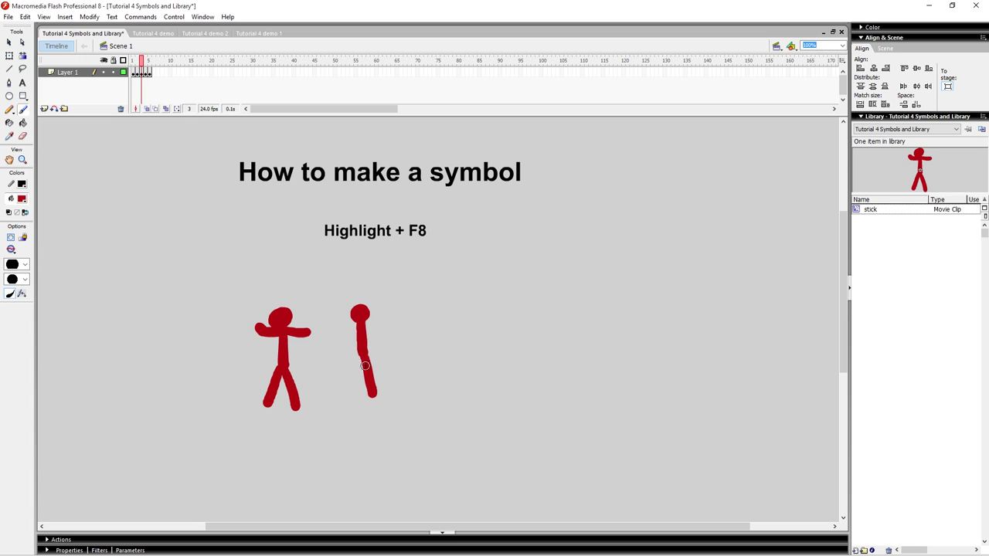
left_click_drag(362, 355, 352, 394)
mouse_move(359, 326)
left_mouse_down()
mouse_move(384, 317)
mouse_move(341, 322)
mouse_move(365, 336)
left_mouse_up()
Step: Try moving separately selected pieces of the second stick figure's raw drawing, and undo those moves
key("v")
left_click(406, 354)
mouse_move(394, 288)
left_mouse_down()
mouse_move(326, 347)
mouse_move(405, 311)
mouse_move(338, 296)
mouse_move(401, 344)
left_mouse_up()
left_click(401, 357)
left_click(415, 365)
key("ctrl+z")
key("ctrl+z")
key("ctrl+z")
key("ctrl+z")
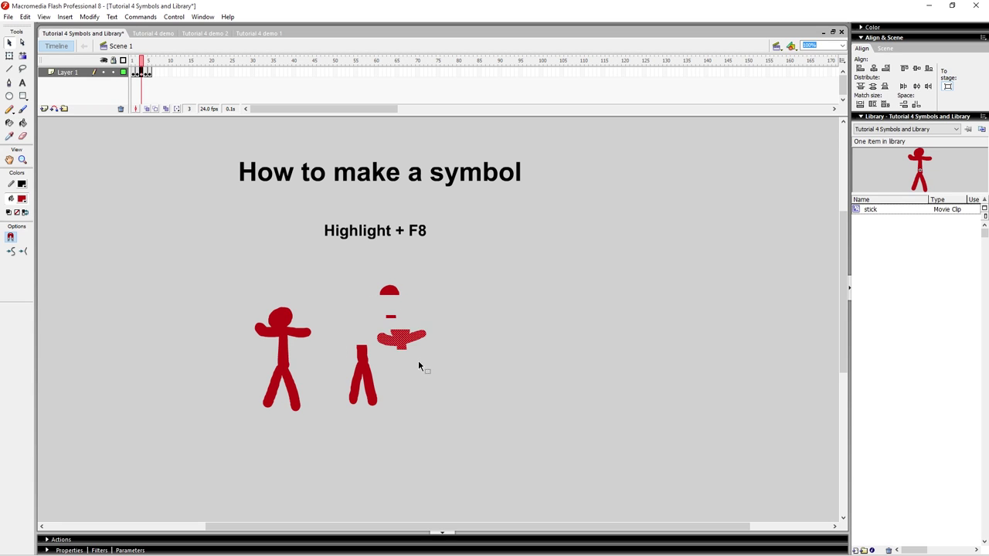
Step: Move the stick symbol slightly farther left, away from the second stick figure
left_click_drag(305, 334, 259, 321)
left_click(314, 299)
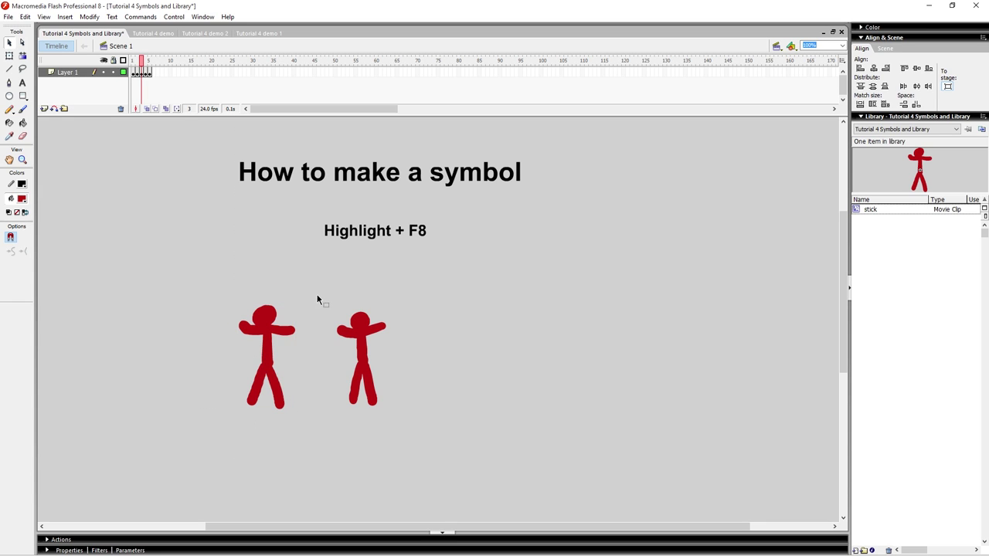
left_click(271, 324)
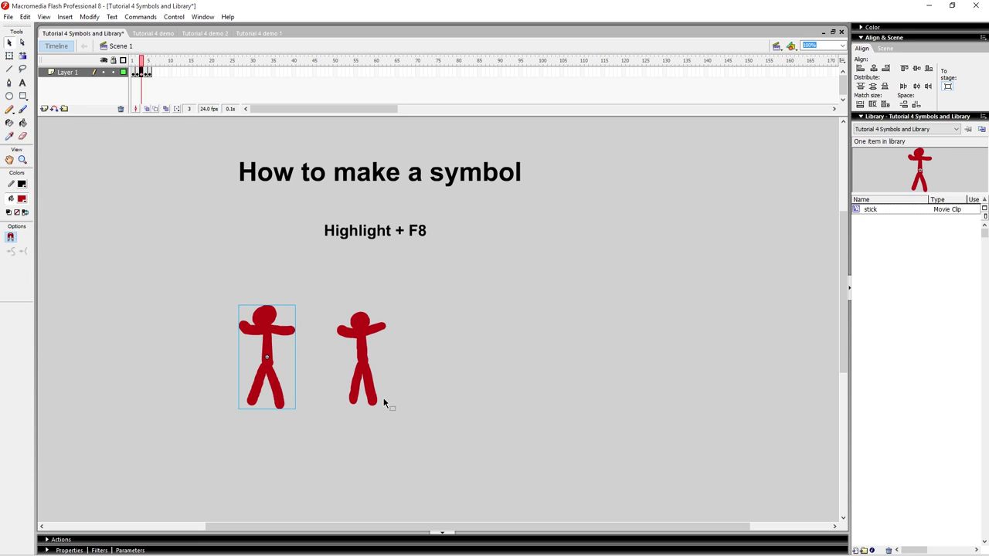
left_click(425, 356)
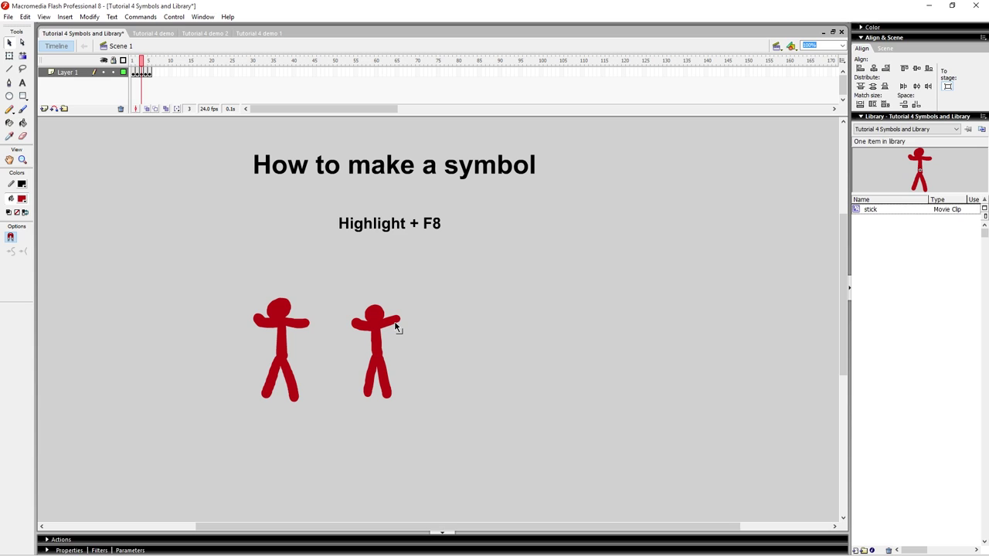
Step: Brush a red upright sword with a crossguard to the left of the two stick figures
key("space")
left_click_drag(457, 348, 471, 345)
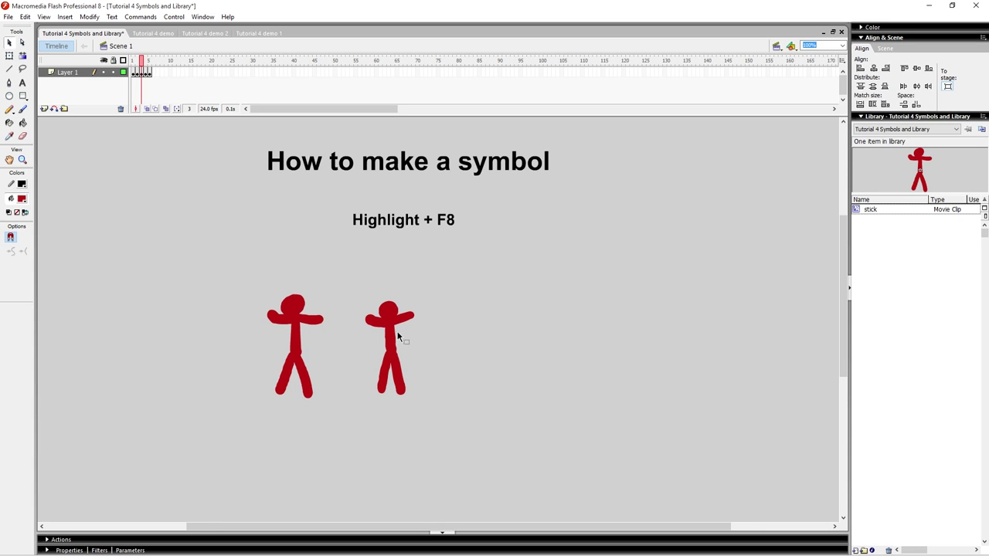
key("b")
key("space")
left_click_drag(230, 357, 257, 352)
mouse_move(213, 306)
left_mouse_down()
mouse_move(219, 268)
mouse_move(211, 334)
mouse_move(226, 309)
left_mouse_up()
mouse_move(220, 263)
left_mouse_down()
mouse_move(224, 238)
mouse_move(219, 301)
left_mouse_up()
key("space")
left_click_drag(261, 333, 246, 357)
Step: Convert the sword drawing to a movie clip symbol, keeping the default name
key("v")
left_click_drag(208, 286, 219, 328)
key("F8")
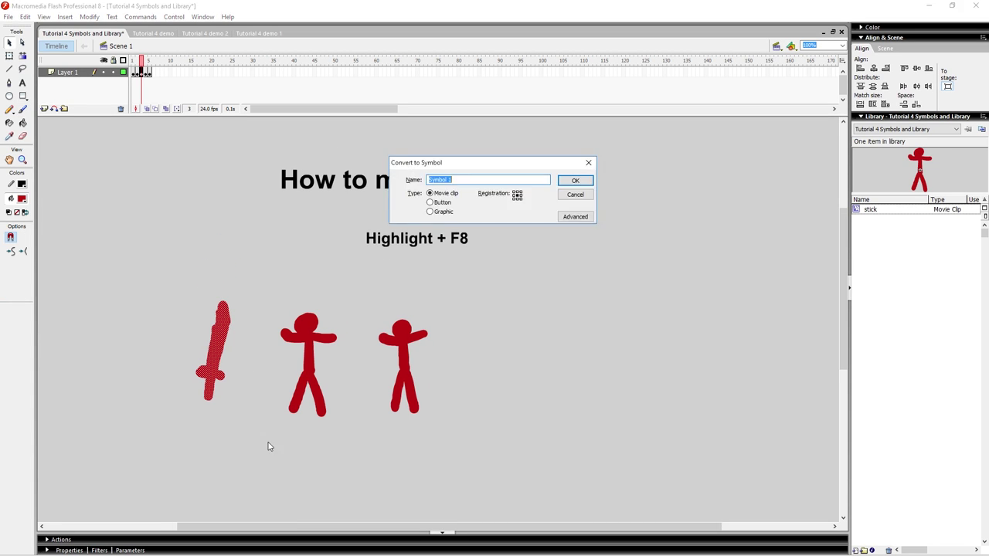
key("Return")
Step: Place the sword symbol at the first stick figure's right-hand side arm and rotate it slightly clockwise with Free Transform
left_click_drag(226, 325, 536, 267)
key("q")
key("v")
left_click_drag(502, 313, 513, 329)
key("q")
left_click_drag(508, 274, 382, 268)
key("v")
left_click(377, 291)
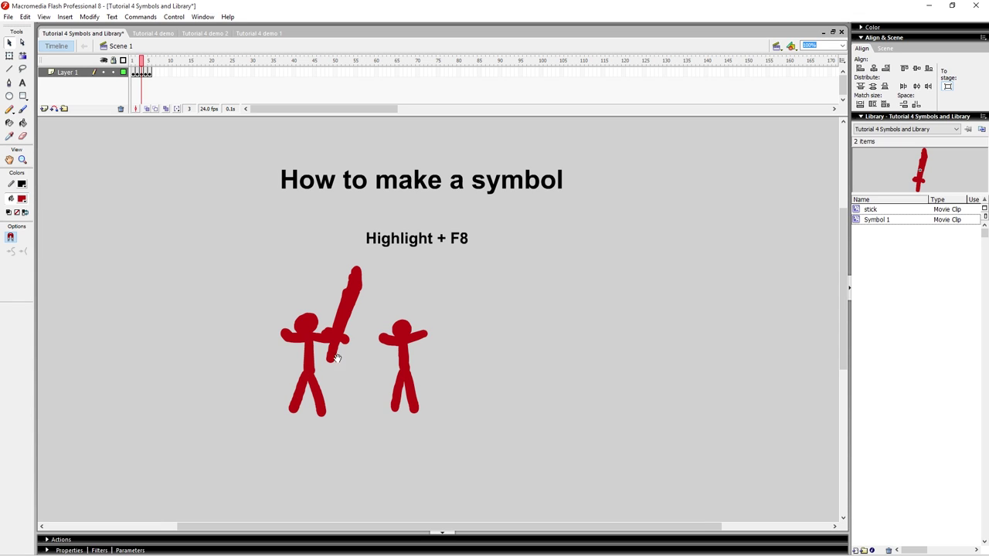
Step: Move the first stick figure and its sword together to the left, and shift the sword slightly up on the hand
left_click_drag(337, 358, 373, 367)
left_click_drag(302, 281, 388, 360)
left_click_drag(385, 326, 302, 313)
left_click(340, 318)
left_click(307, 293)
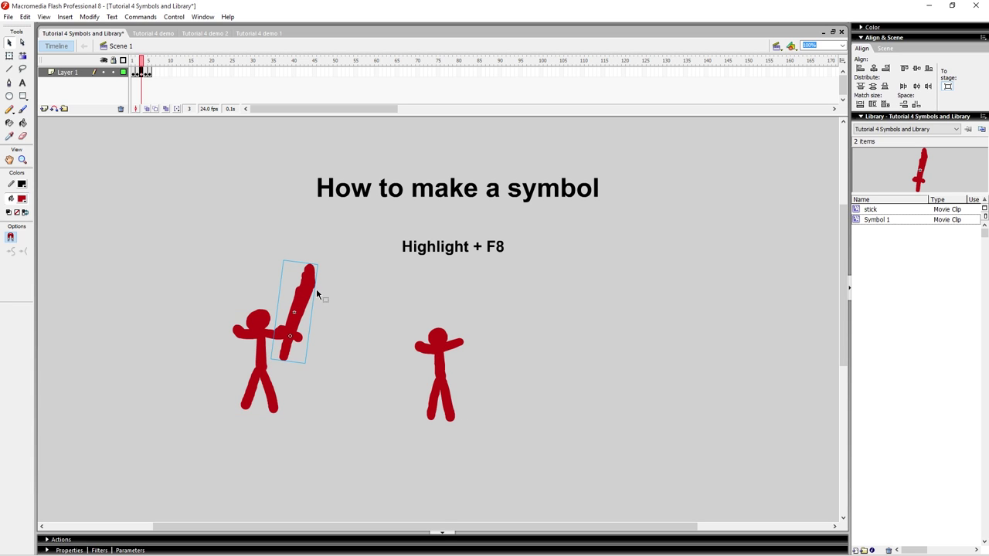
left_click(342, 294)
left_click_drag(327, 282, 297, 300)
left_click(330, 329)
left_click_drag(321, 357, 339, 371)
Step: Convert the first stick figure and its sword together into one movie clip symbol with the default name
left_click_drag(203, 246, 344, 435)
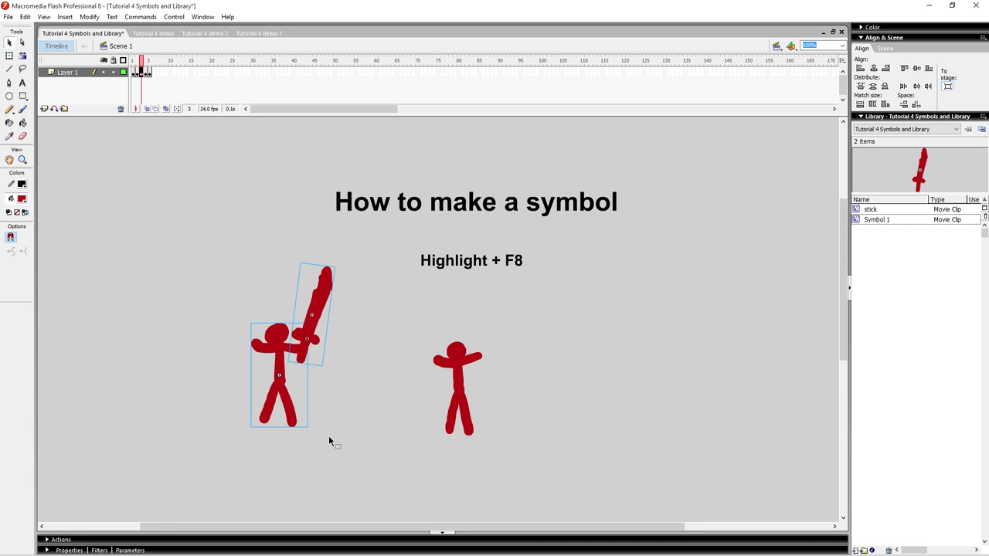
key("F8")
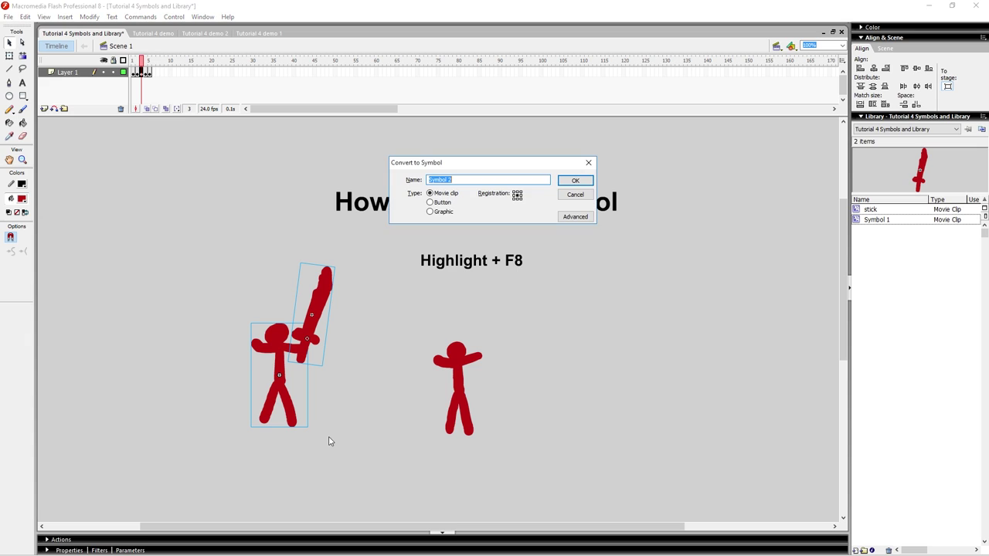
left_click(574, 181)
Step: Move the combined figure-and-sword symbol as one object to just beside the second stick figure
left_click(358, 347)
left_click_drag(313, 332, 274, 325)
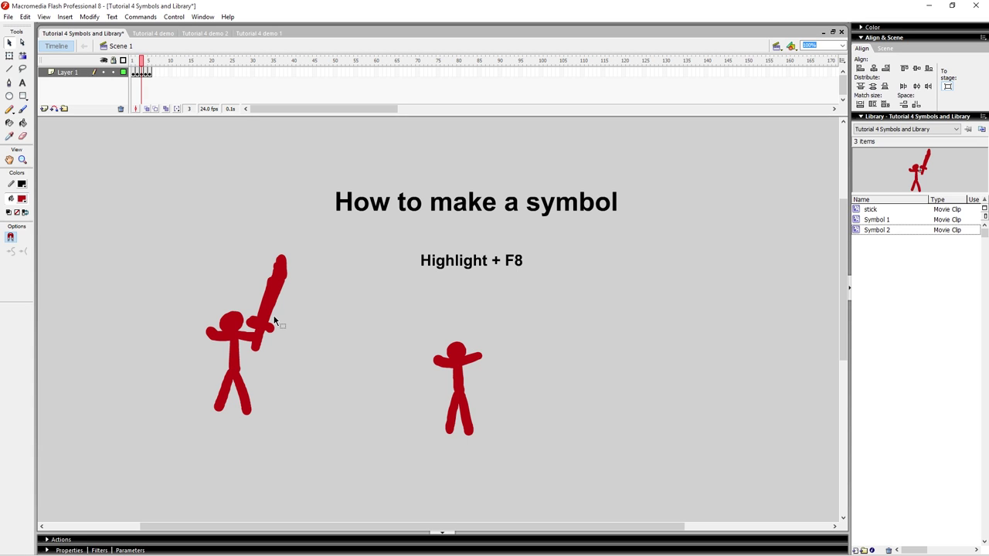
left_click_drag(271, 294, 339, 338)
Step: Nudge the second stick figure's drawing slightly up and to the right
left_click_drag(483, 430, 207, 265)
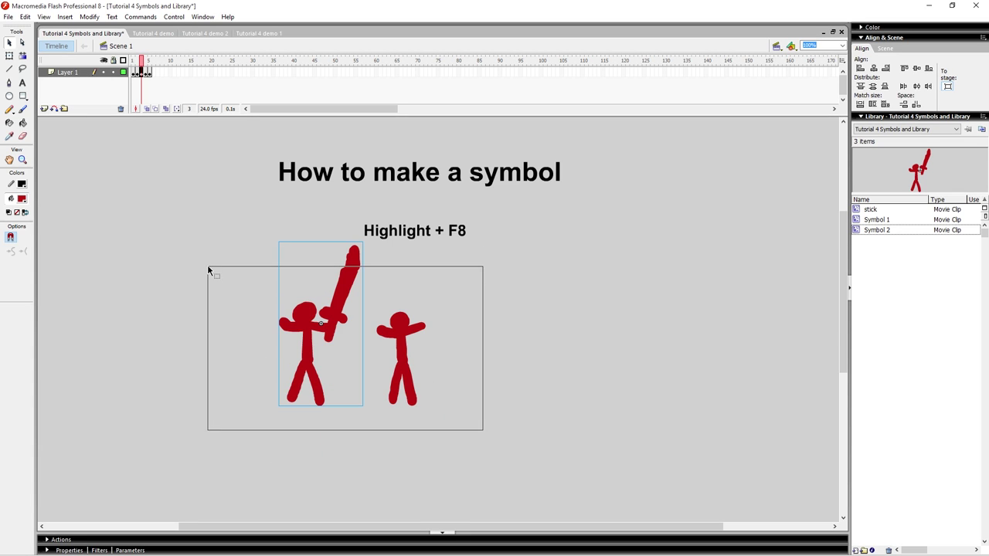
key("space")
left_click_drag(188, 323, 81, 341)
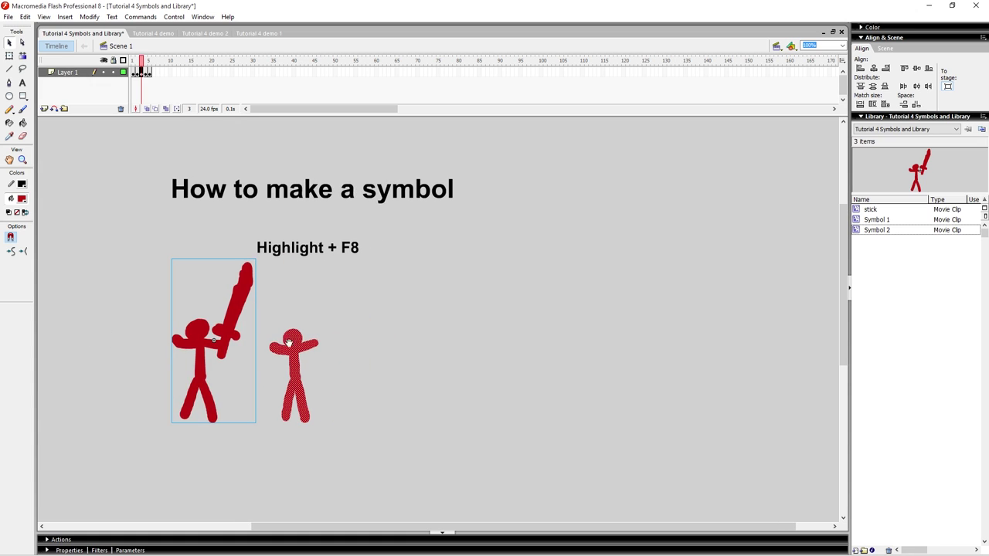
left_click(351, 338)
mouse_move(291, 357)
left_mouse_down()
mouse_move(298, 344)
mouse_move(312, 357)
mouse_move(293, 348)
mouse_move(295, 355)
left_mouse_up()
left_click(171, 317)
left_click(210, 390)
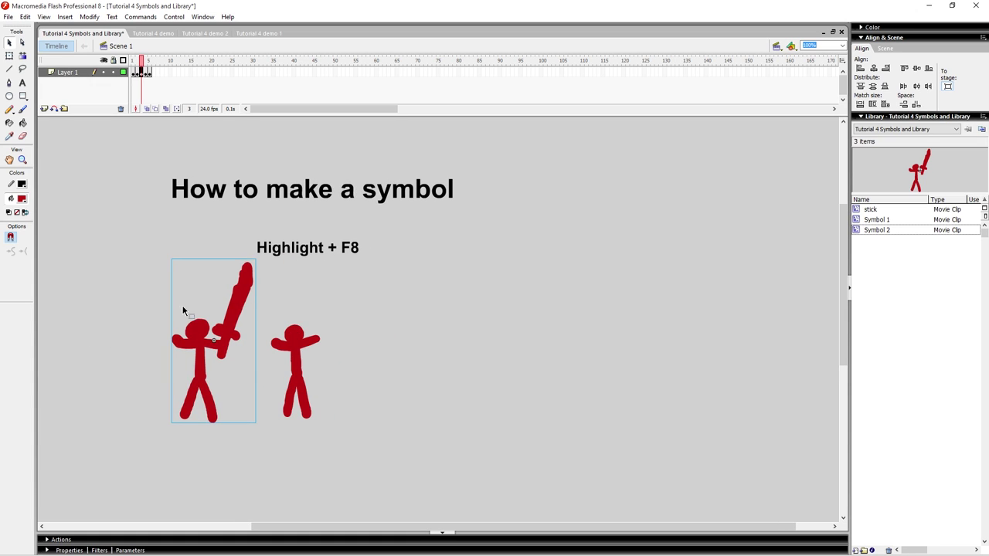
Step: Convert the sword-carrying symbol and the second stick figure together into one movie clip symbol with the default name
left_click_drag(235, 317, 263, 313)
left_click(275, 460)
left_click_drag(130, 267, 355, 423)
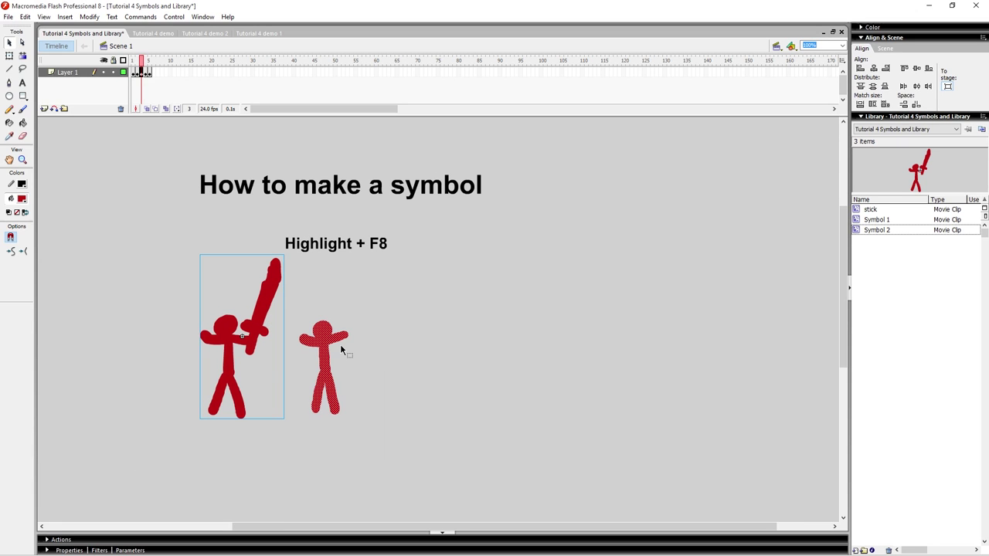
key("F8")
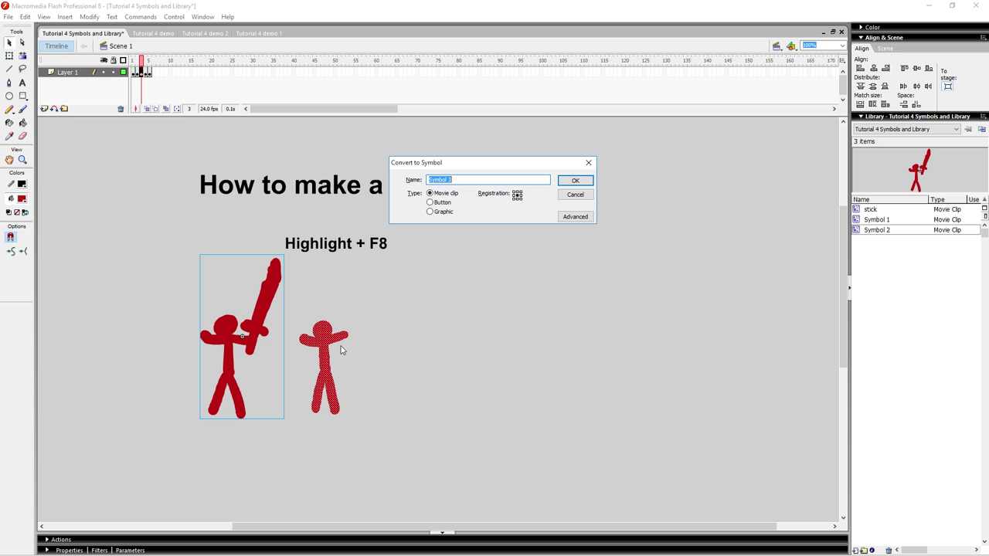
left_click(573, 185)
Step: Move the symbol containing both stick figures as one object slightly down and to the left
left_click(512, 337)
left_click_drag(401, 333, 418, 324)
left_click_drag(289, 272, 295, 309)
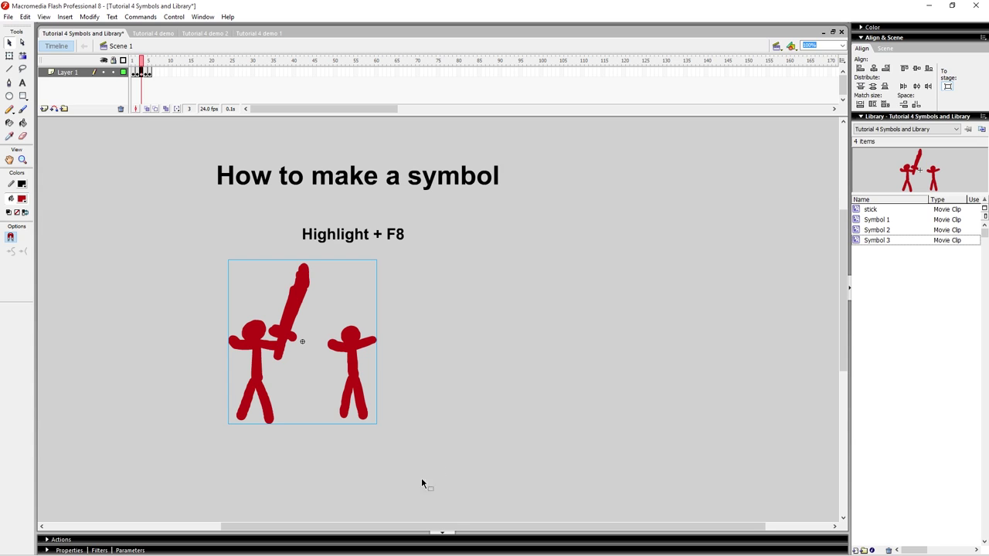
left_click(188, 338)
left_click(255, 348)
left_click(439, 363)
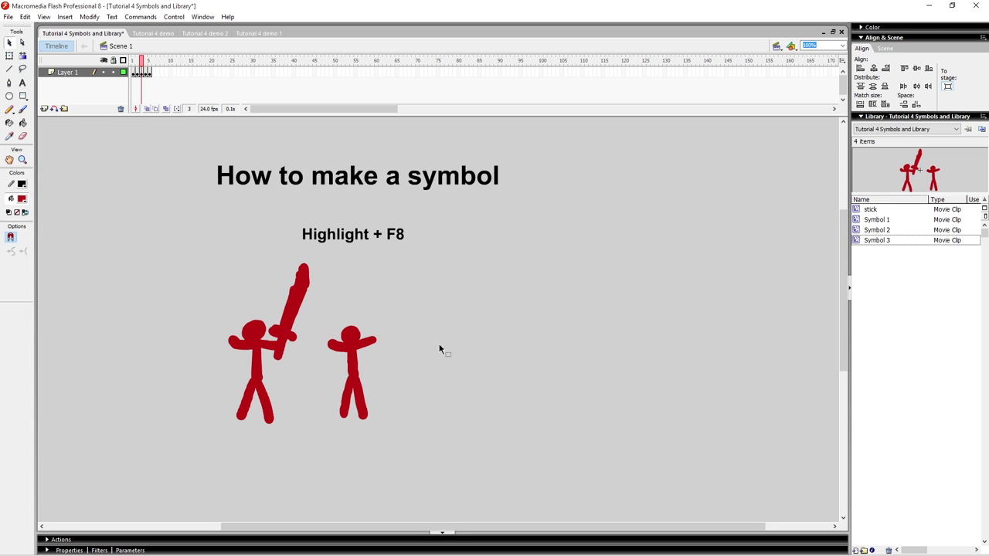
left_click(282, 334)
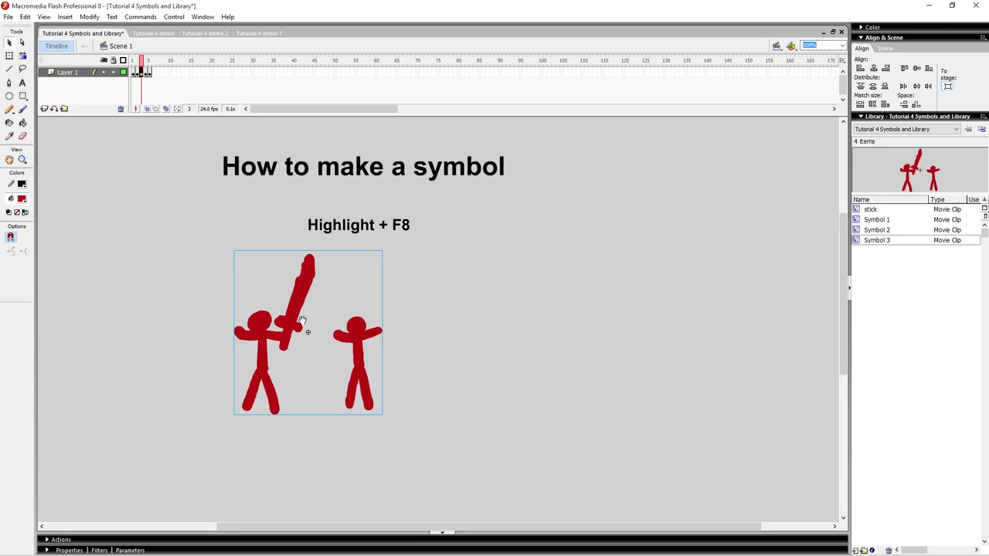
left_click_drag(305, 301, 280, 309)
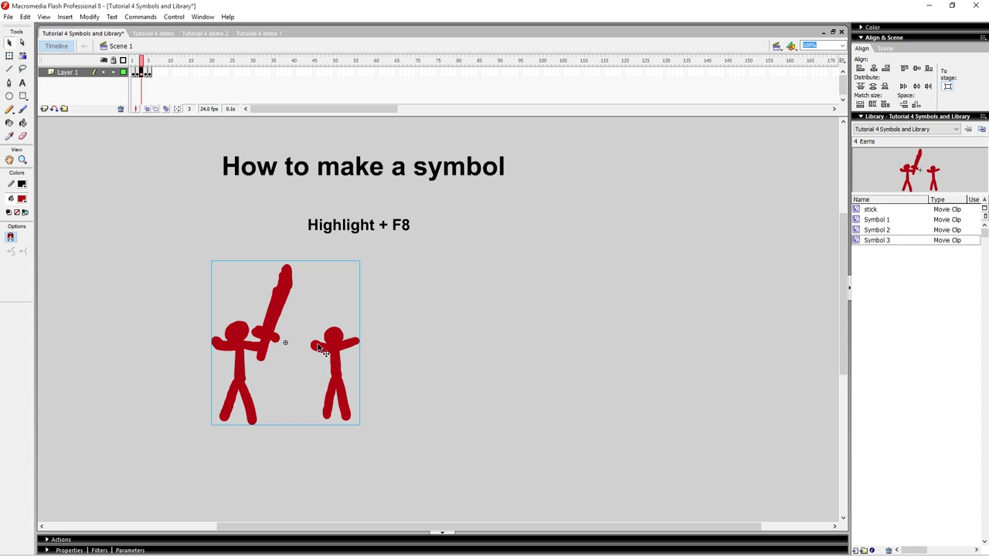
Step: Break apart the symbol containing both figures and move the second stick figure to the right, away from the first
key("ctrl+b")
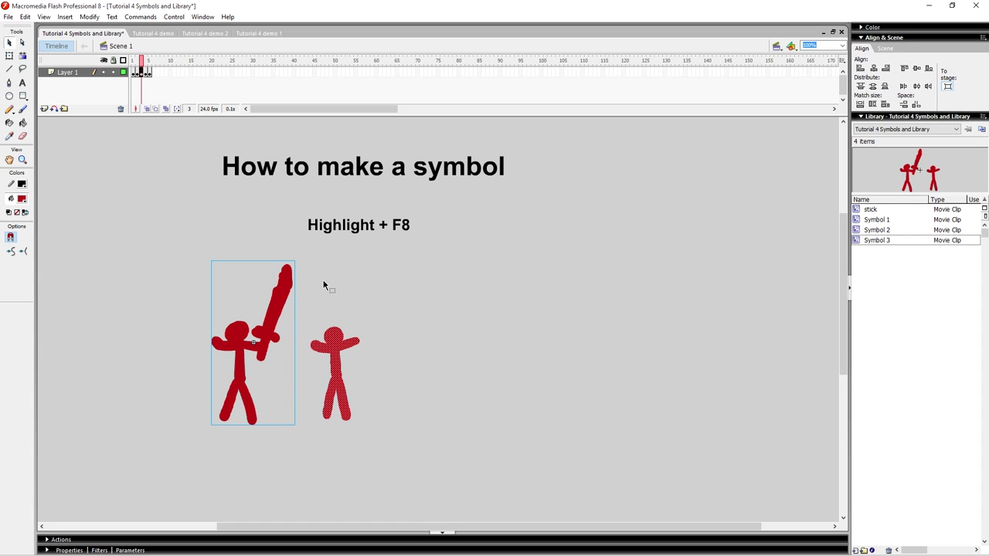
left_click(385, 340)
left_click_drag(344, 355, 396, 354)
left_click(352, 365)
left_click(332, 359)
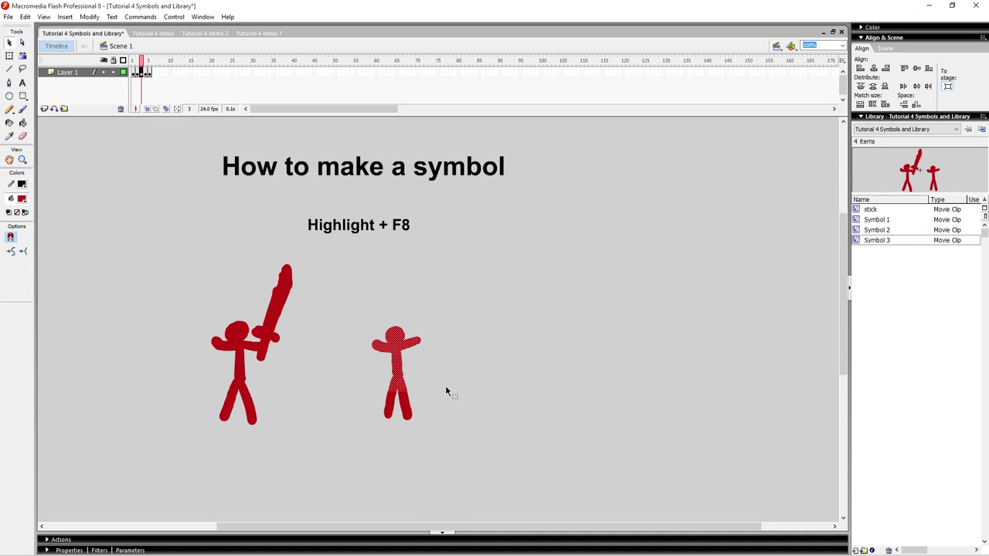
Step: Move the sword-carrying symbol to the left and slightly up, away from the second stick figure
left_click(250, 340)
left_click_drag(251, 340, 231, 332)
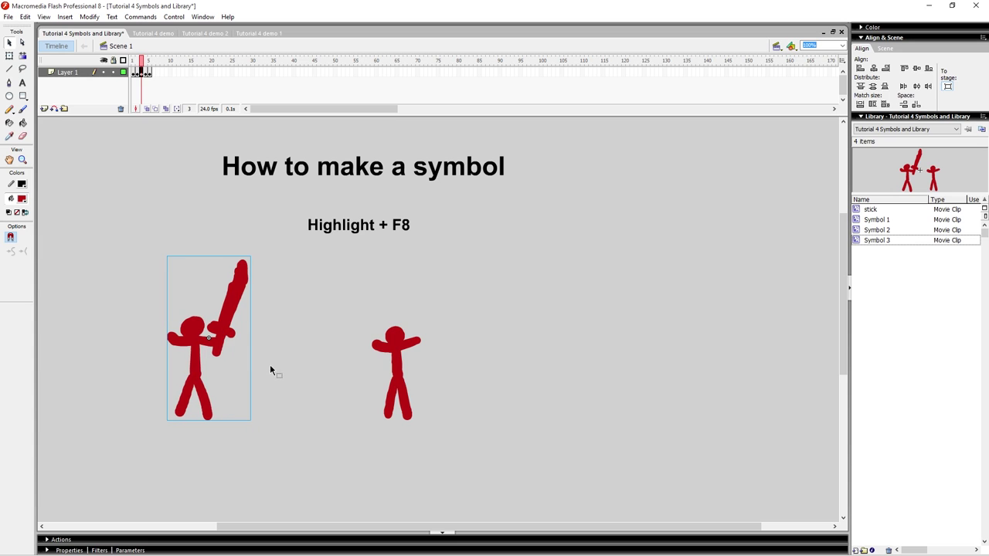
Step: Break apart the sword-carrying symbol and separate the sword from the first stick figure, placing the sword to the figure's right
key("ctrl+b")
left_click(278, 383)
left_click_drag(230, 309, 283, 306)
left_click_drag(204, 364, 218, 372)
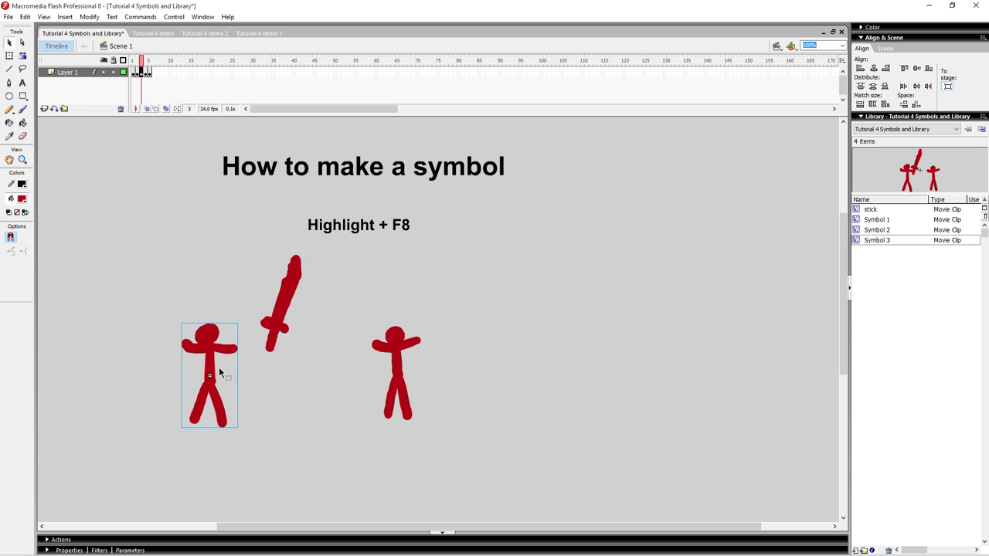
Step: Break apart the first stick figure's symbol into a raw drawing and undo the trial change made to it
key("ctrl+b")
left_click(224, 297)
left_click_drag(207, 344, 171, 300)
left_click(230, 284)
key("ctrl+z")
key("ctrl+z")
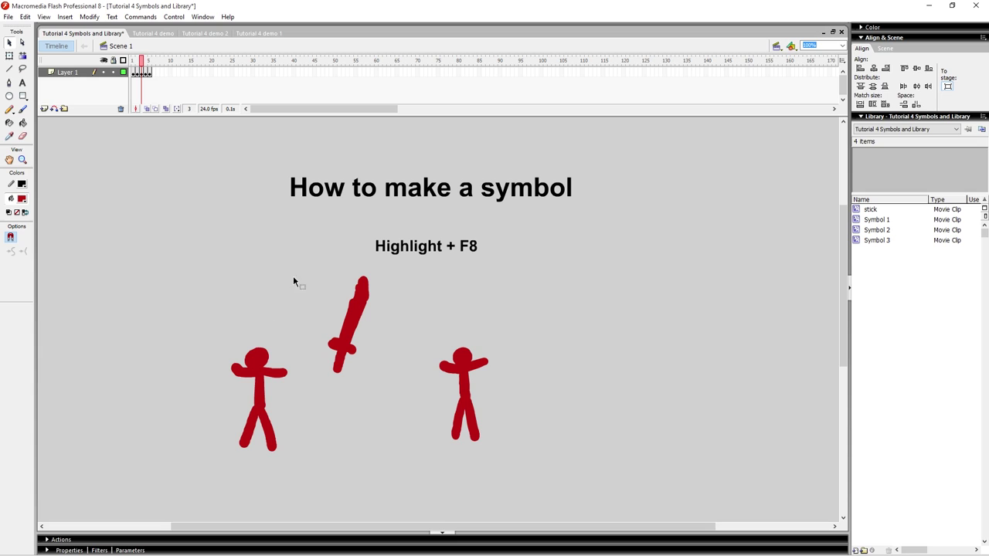
Step: Select the first stick figure's raw drawing and move it left and slightly up, farther from the sword
left_click_drag(264, 294, 283, 292)
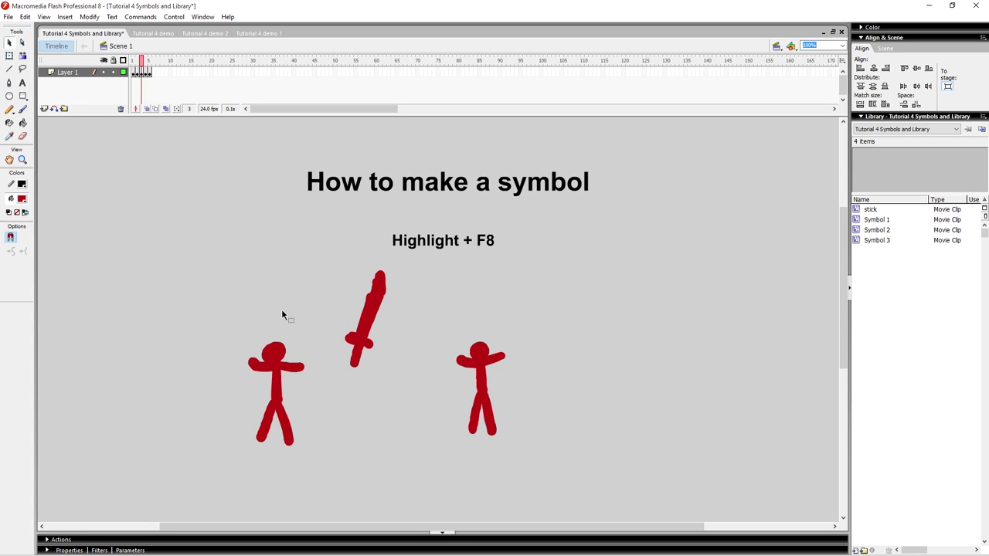
left_click(282, 361)
left_click(333, 381)
left_click(278, 357)
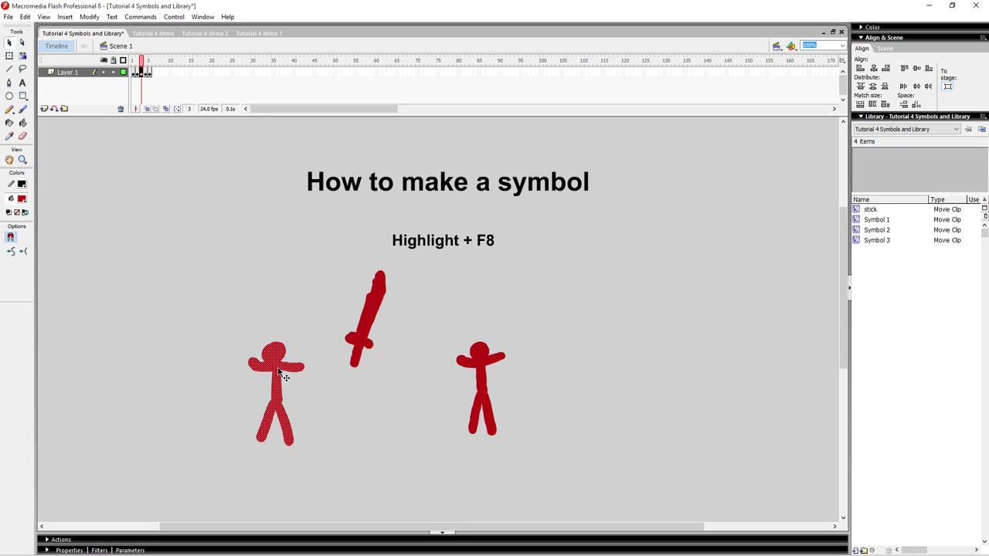
left_click_drag(279, 372, 220, 358)
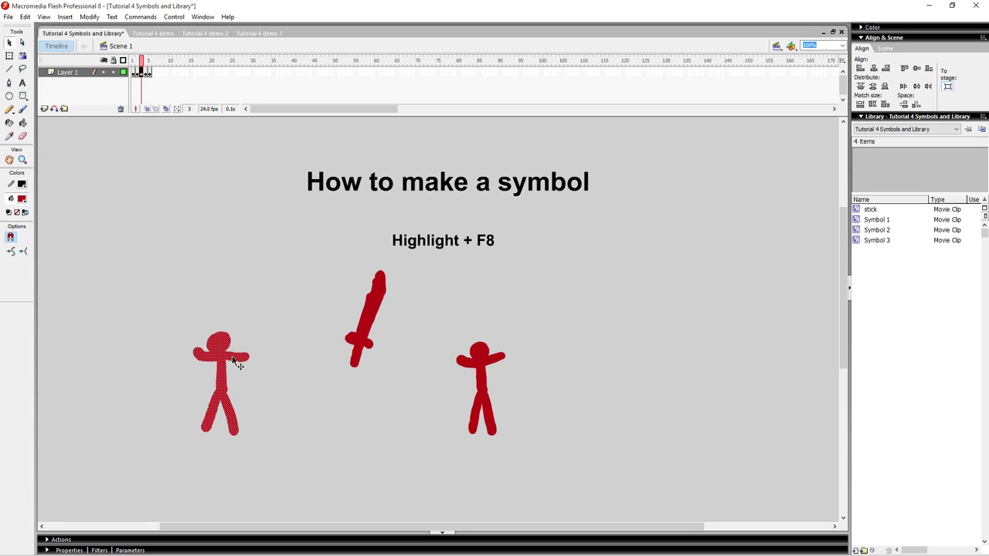
Step: Convert the first stick figure's drawing to a Graphic symbol, keeping the default name Symbol 4
key("F8")
left_click(445, 193)
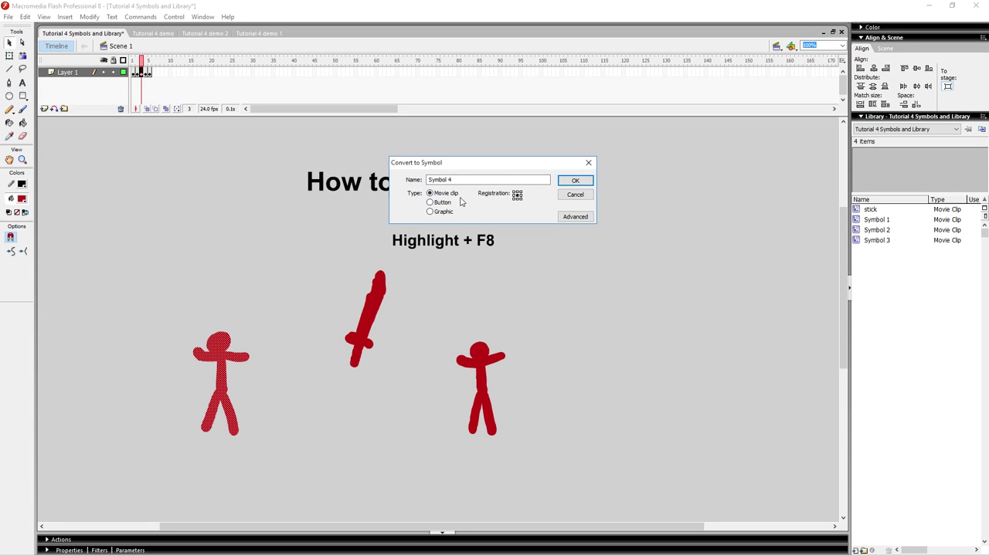
left_click(440, 212)
left_click(571, 183)
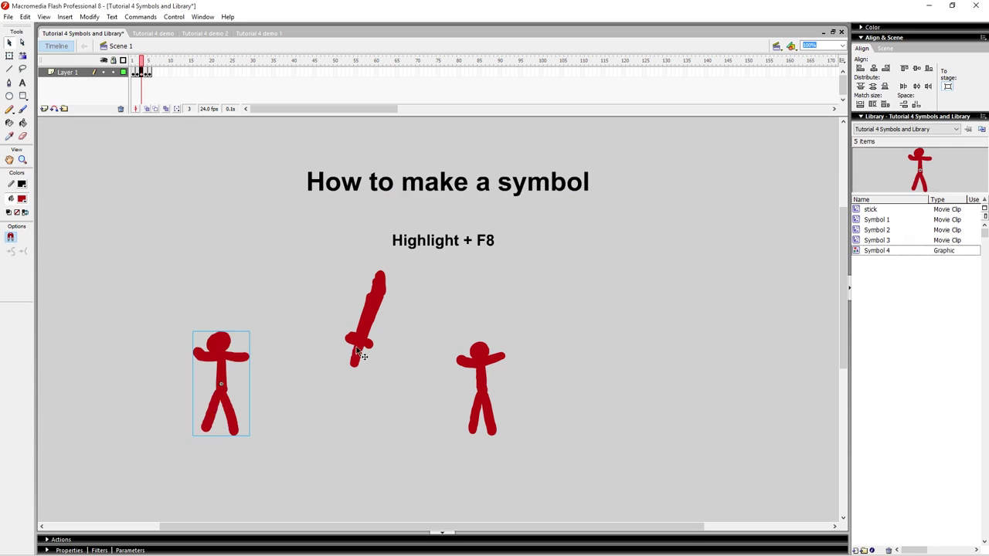
Step: Move the graphic stick figure symbol slightly left and down on the stage
left_click_drag(209, 297, 232, 296)
left_click_drag(253, 355, 224, 362)
left_click(278, 386)
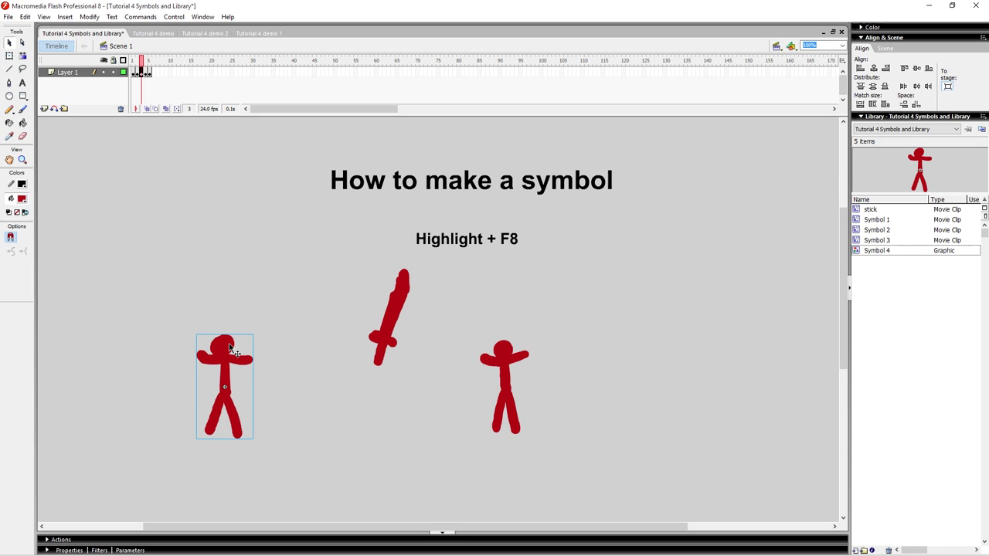
Step: Open the graphic stick figure symbol for editing in place and make the timeline area slightly taller
double_click(229, 349)
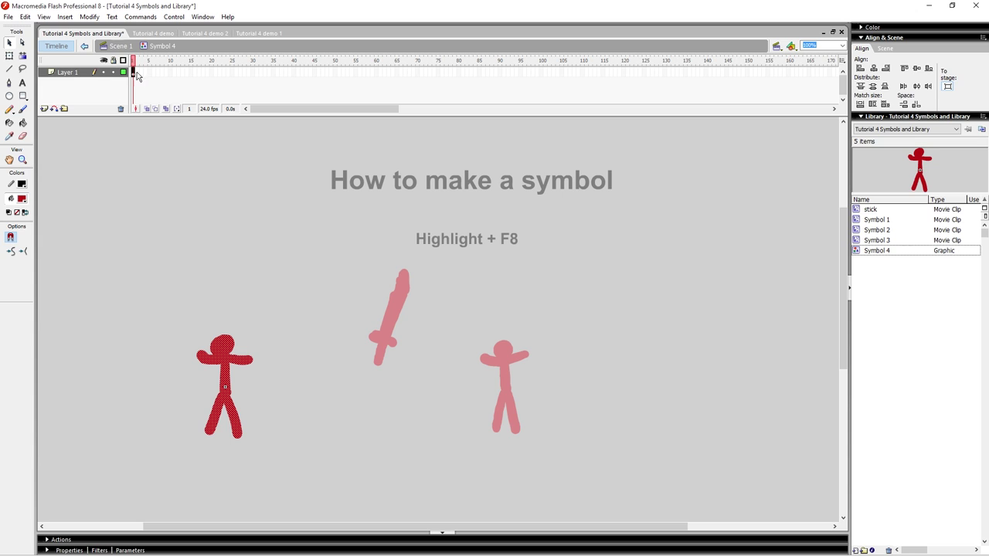
left_click_drag(200, 120, 194, 137)
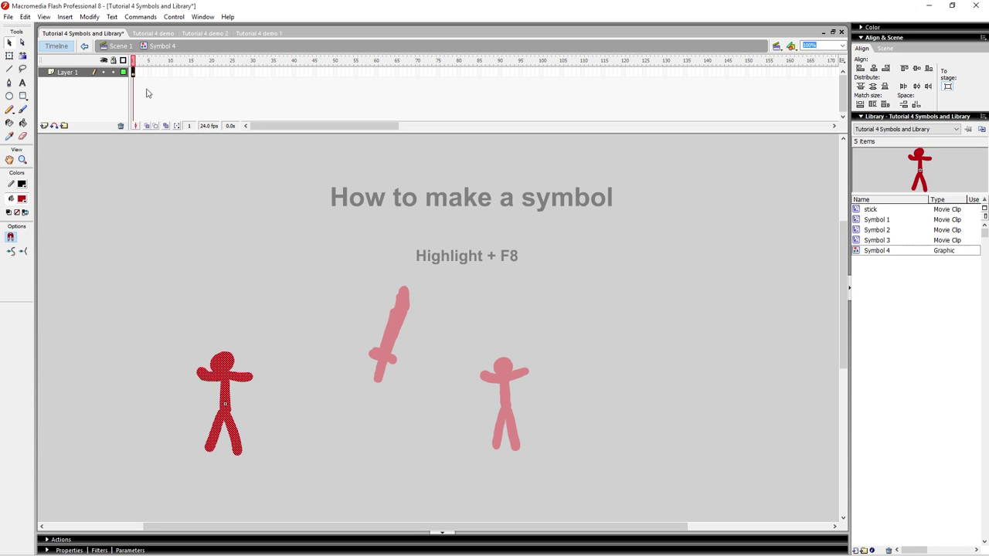
left_click(175, 242)
left_click_drag(181, 312, 152, 281)
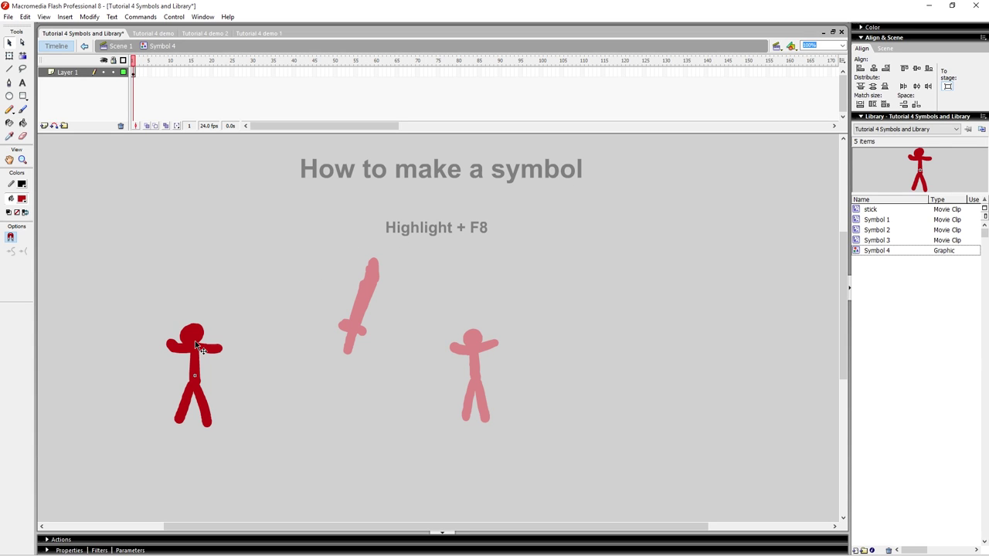
left_click_drag(159, 297, 223, 280)
left_click(250, 315)
left_click_drag(304, 298, 278, 316)
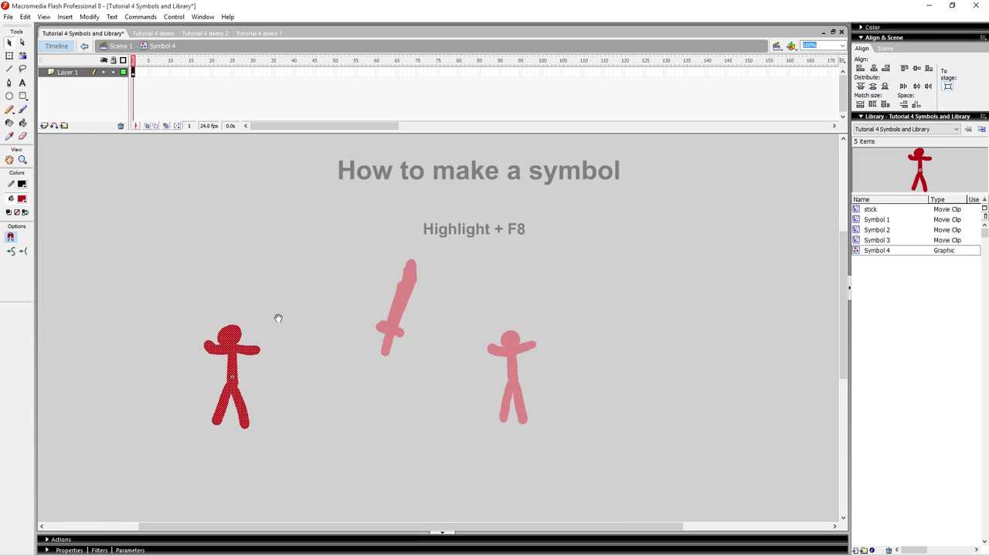
Step: Inside Symbol 4, move the upper part of the stick figure up so it splits from the body at the arms
left_click(261, 278)
left_click(232, 340)
left_click(270, 288)
left_click(237, 341)
left_click(284, 306)
left_click_drag(282, 302, 232, 317)
key("ctrl+z")
left_click(325, 329)
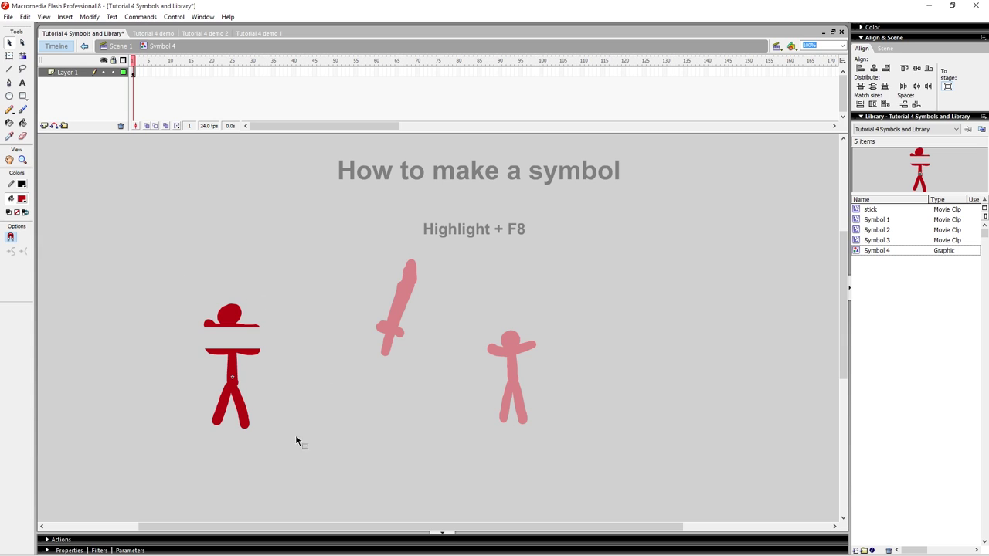
Step: Leave symbol editing, return to Scene 1 and deselect the split stick figure
left_click(120, 47)
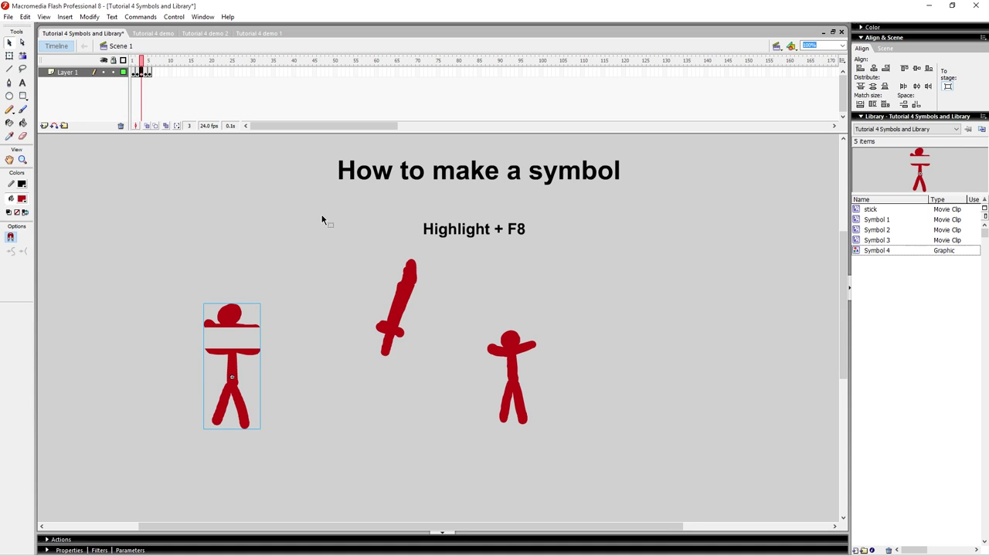
left_click(333, 246)
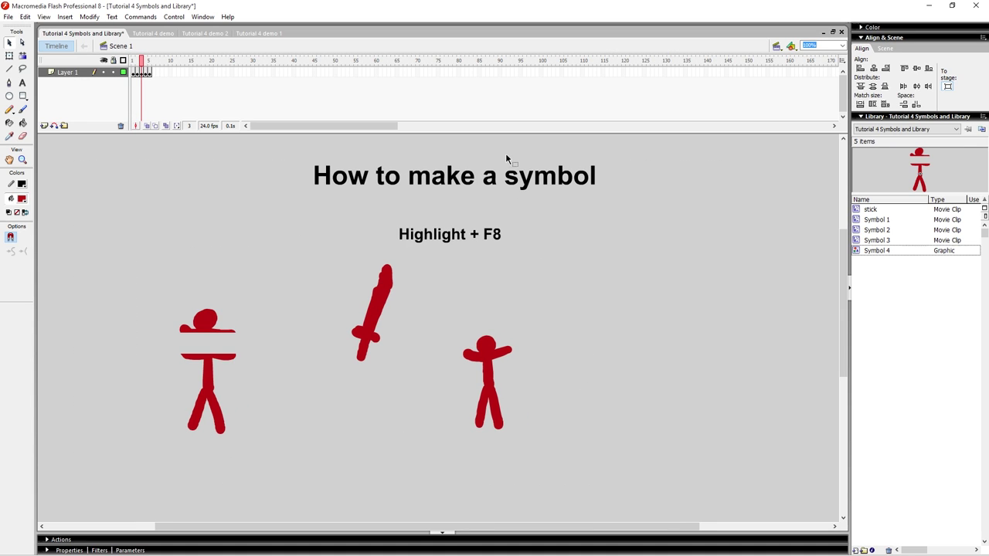
key("space")
left_click_drag(173, 286, 285, 244)
key("space")
left_click_drag(387, 285, 348, 312)
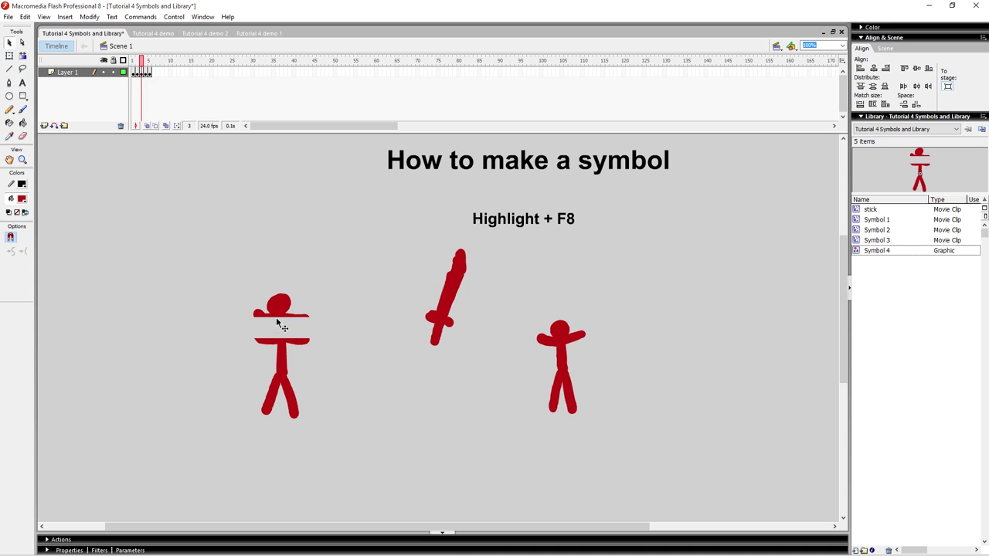
Step: Move the split stick figure symbol as one object slightly up and to the left
left_click(275, 317)
left_click_drag(279, 319, 264, 300)
left_click(319, 342)
left_click(255, 344)
left_click(243, 345)
left_click(321, 330)
left_click(298, 253)
Step: Reopen Symbol 4 for editing and nudge the stick figure's upper part down until it rejoins the body
double_click(260, 293)
left_click_drag(172, 232, 332, 320)
key("Down")
key("Down")
key("Down")
key("Down")
key("Down")
key("Down")
key("Down")
key("Down")
key("Down")
key("Down")
key("Down")
key("Down")
key("Down")
key("Down")
key("Down")
key("Down")
key("Down")
key("Down")
key("Down")
key("Down")
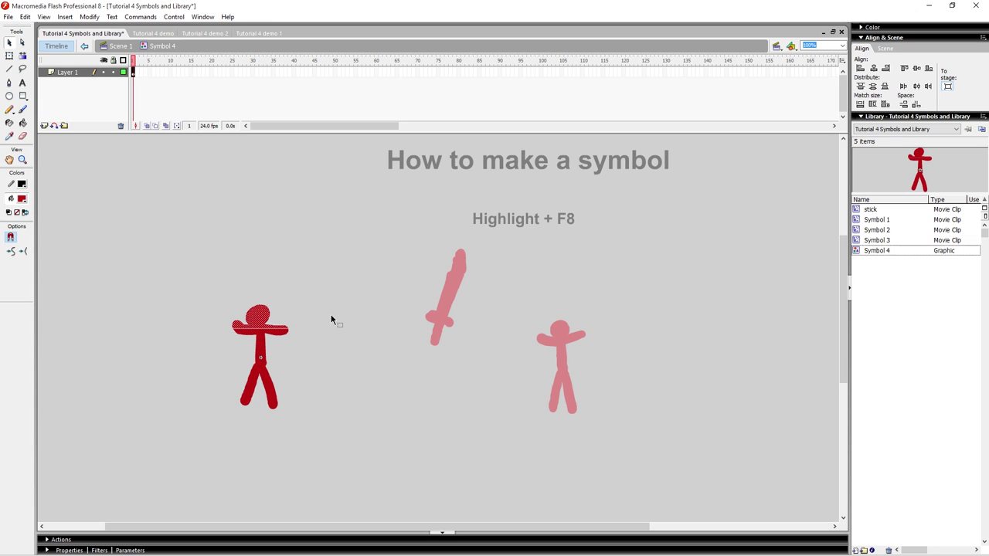
key("Down")
left_click(332, 320)
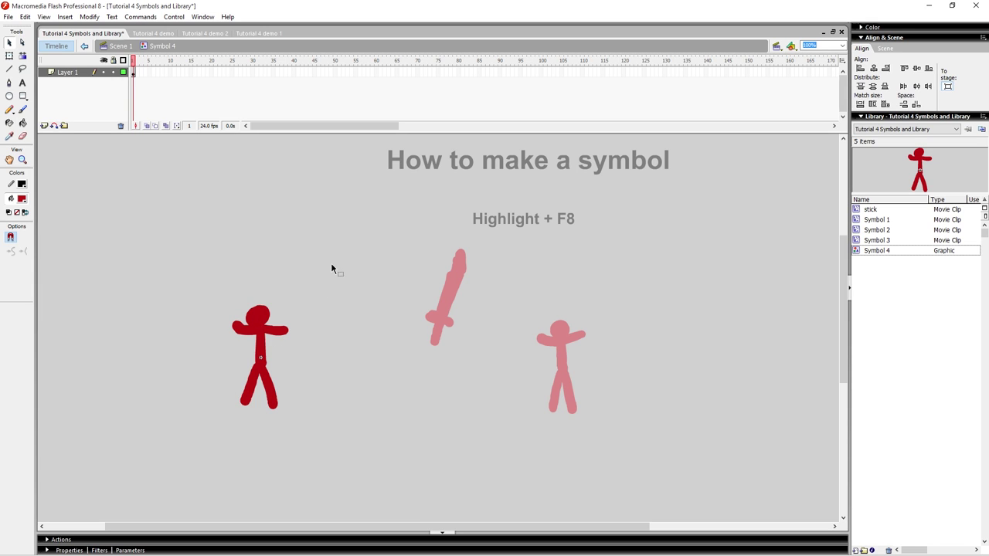
Step: Return to Scene 1 and move the rejoined stick figure symbol slightly right and up
left_click_drag(528, 198, 453, 264)
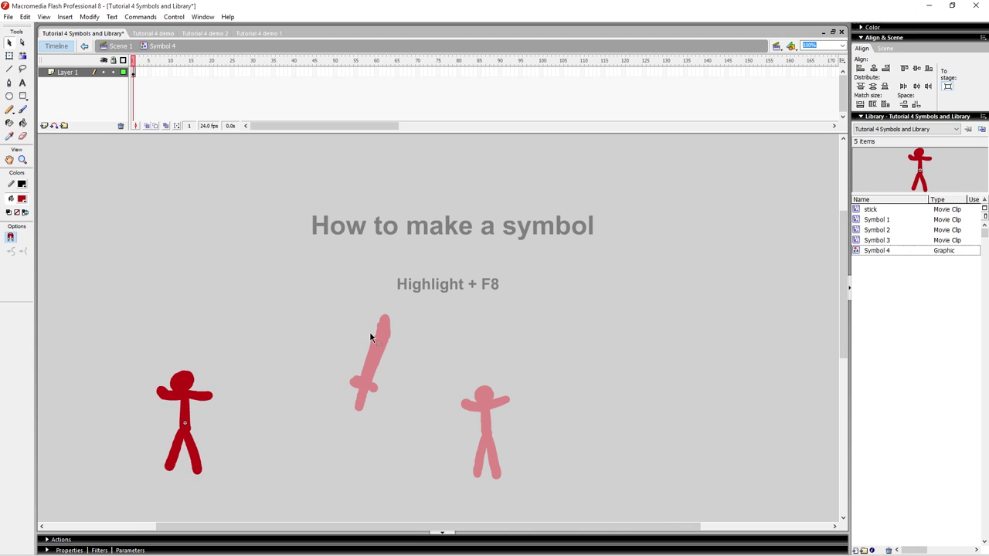
left_click_drag(201, 334, 279, 275)
left_click_drag(131, 247, 368, 451)
left_click(246, 265)
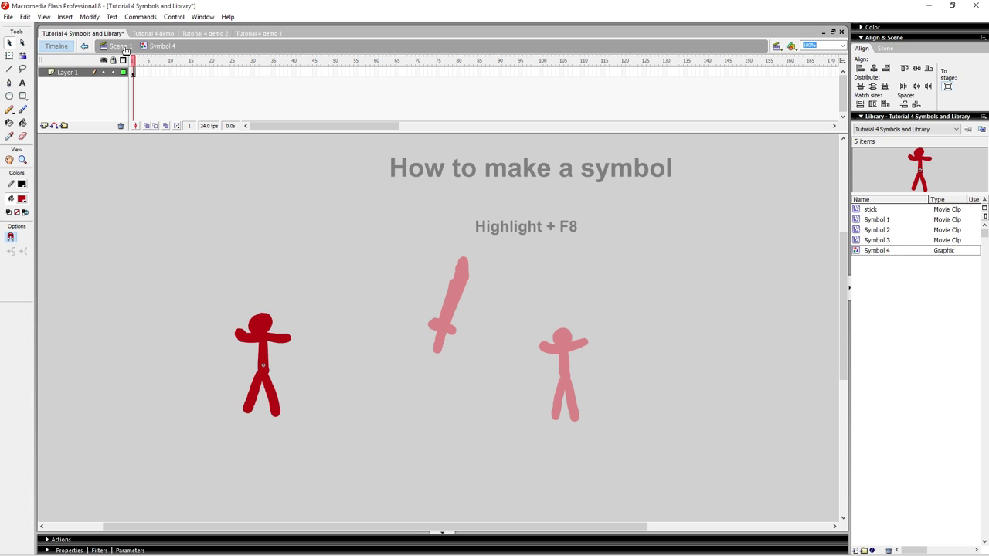
left_click(124, 48)
left_click(345, 275)
left_click_drag(345, 276, 295, 270)
left_click_drag(205, 329, 248, 317)
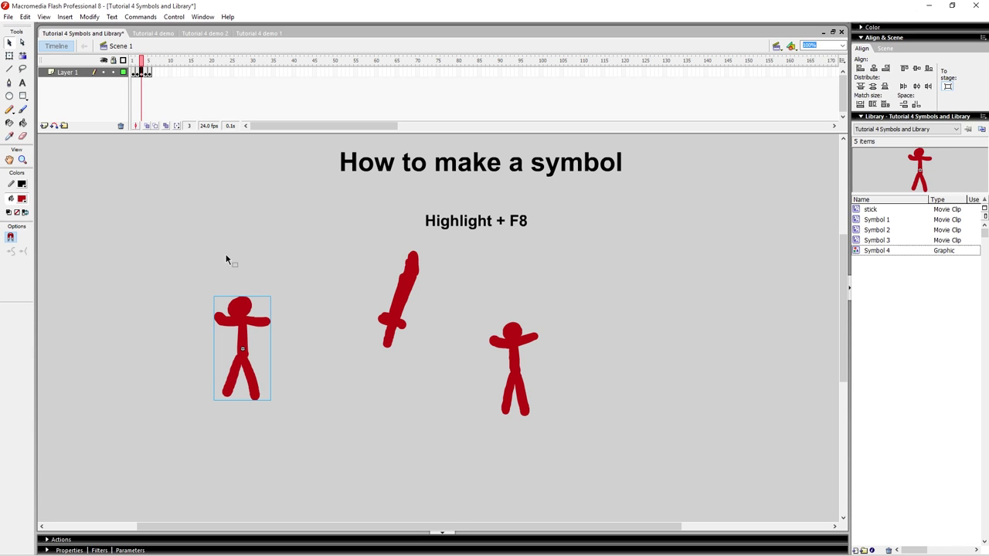
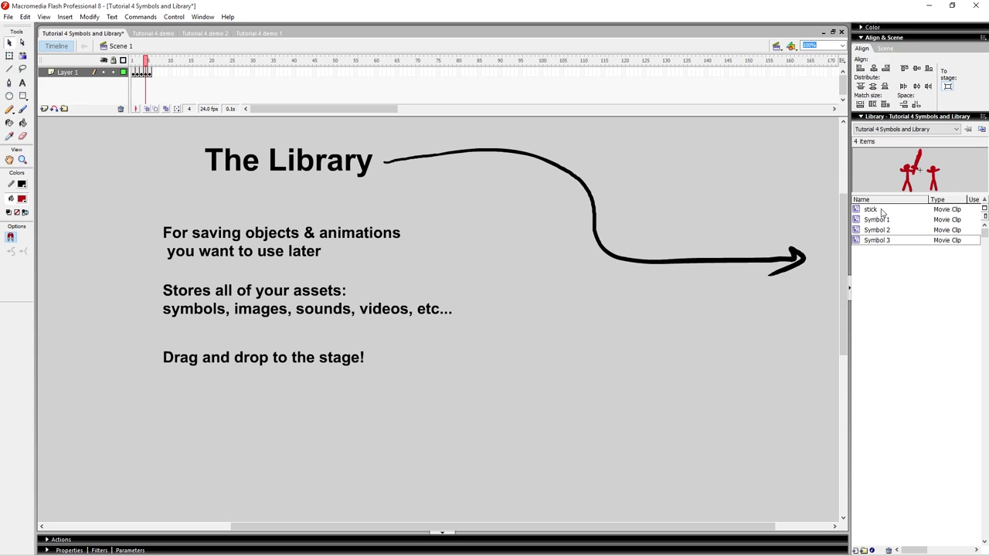
Step: Preview the library symbols stick, Symbol 1, Symbol 2 and Symbol 3 in turn
left_click(873, 211)
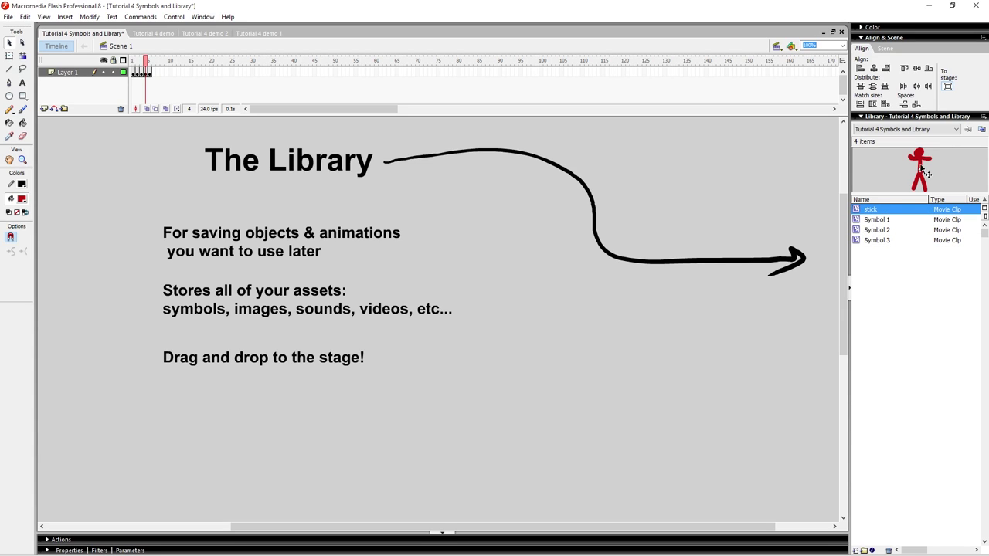
left_click(901, 220)
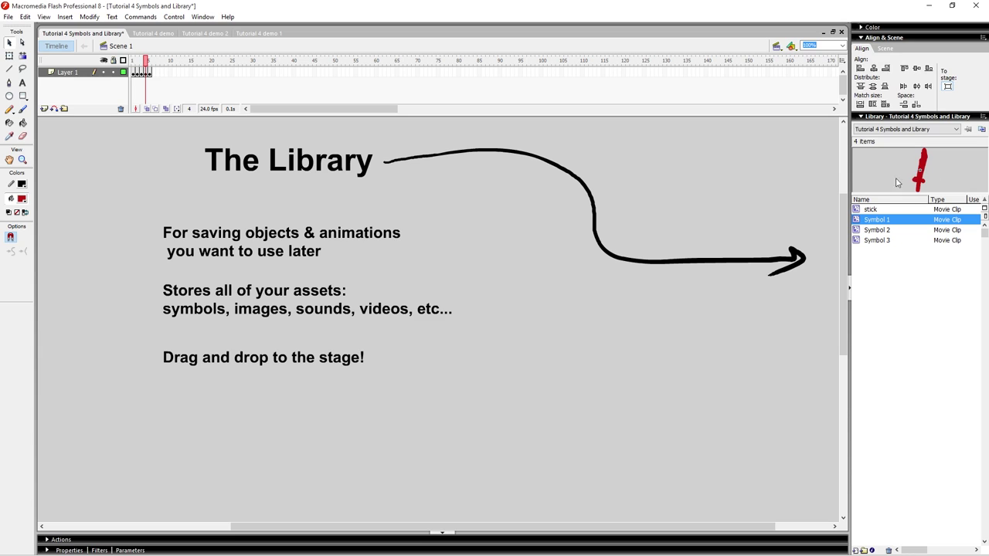
left_click(886, 230)
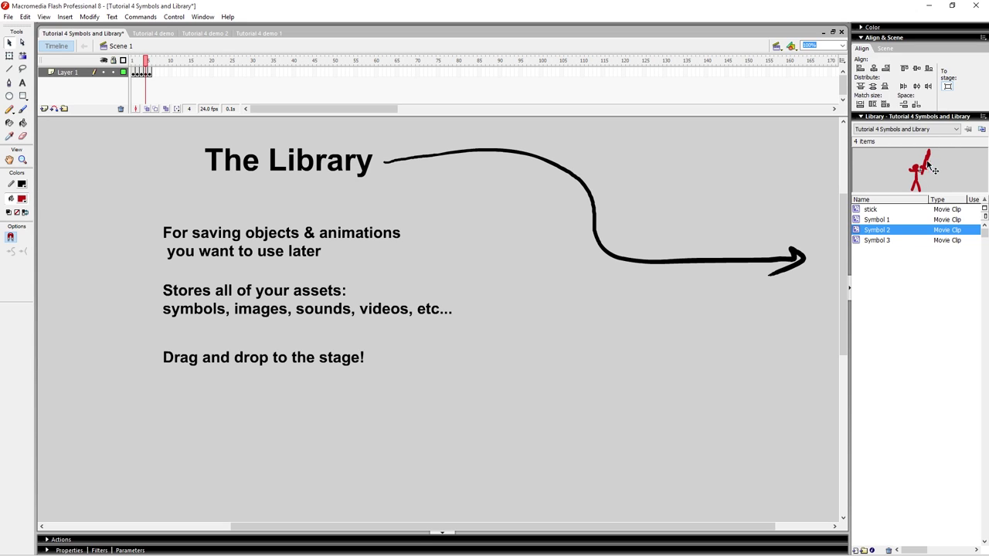
left_click(893, 240)
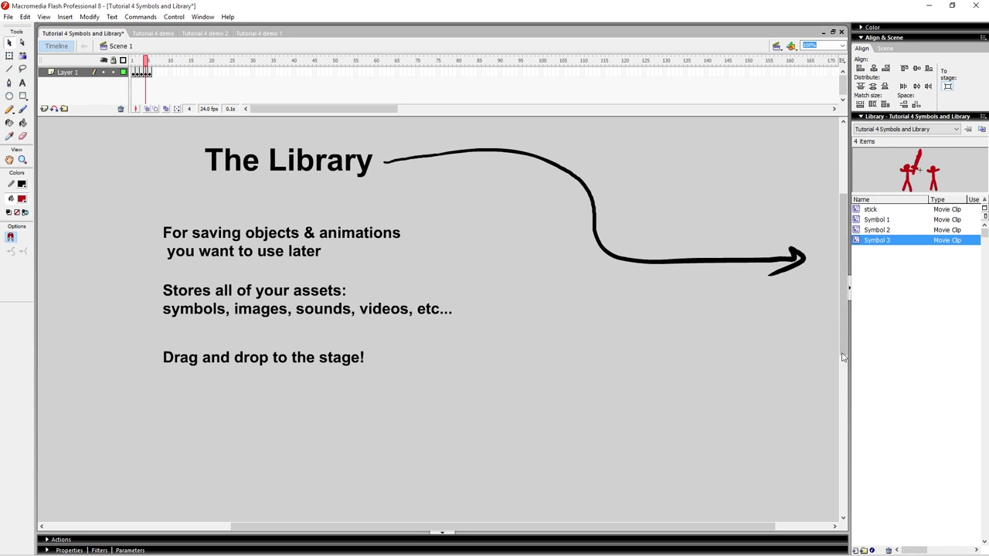
left_click(890, 230)
left_click(891, 240)
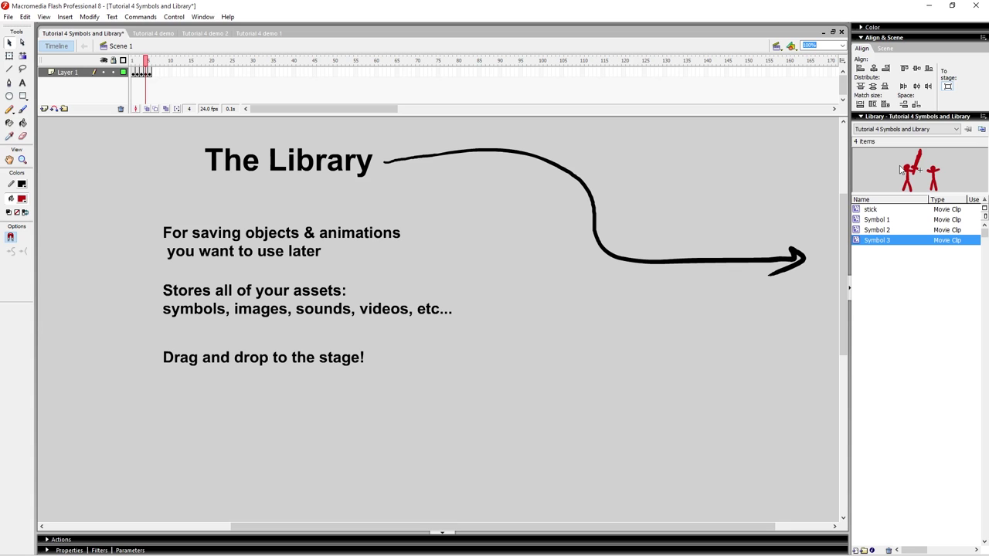
Step: Place an instance of Symbol 3 from the library on the stage, below and to the right of the Library text
left_click_drag(913, 172, 420, 401)
left_click_drag(420, 401, 390, 349)
left_click_drag(397, 348, 443, 322)
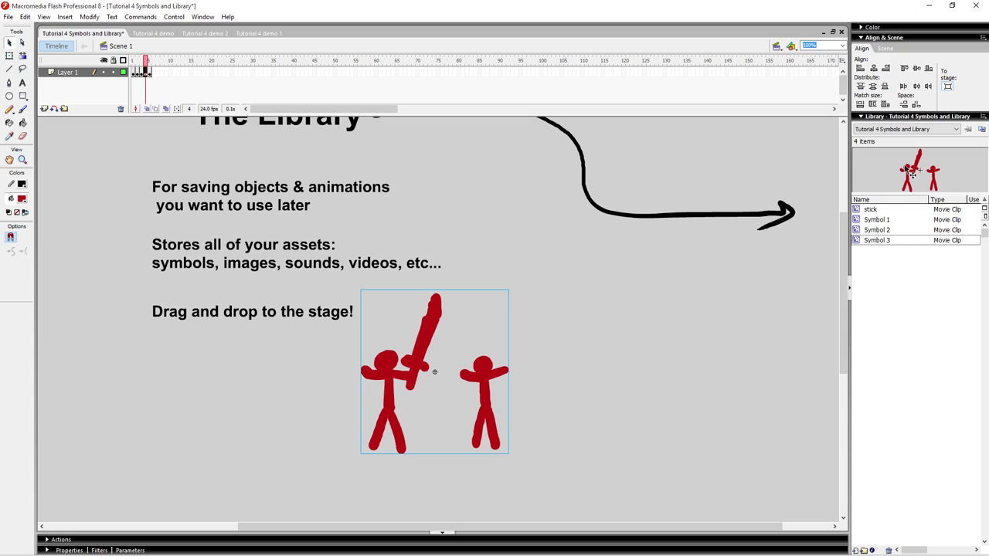
left_click_drag(917, 179, 720, 228)
left_click(530, 237)
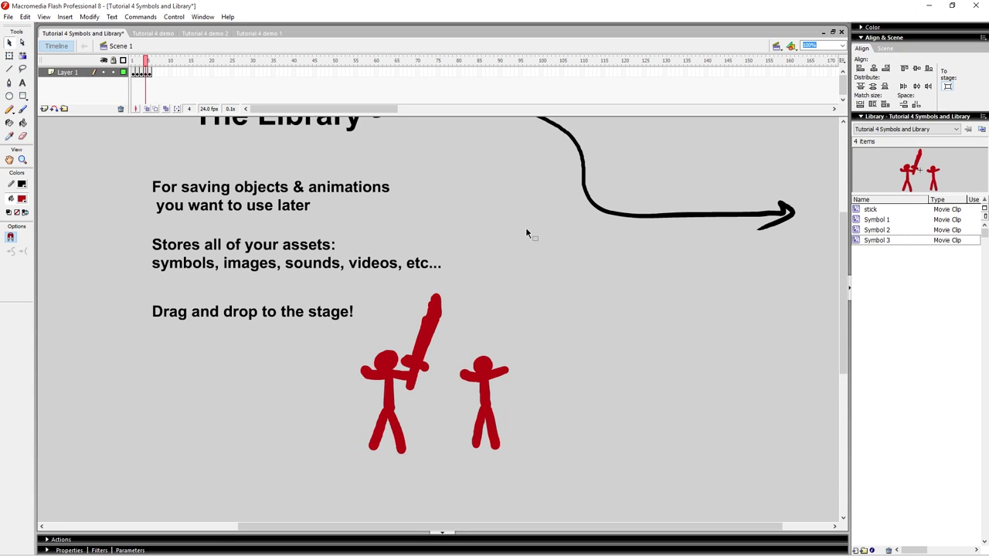
scroll(510, 263, "up", 3)
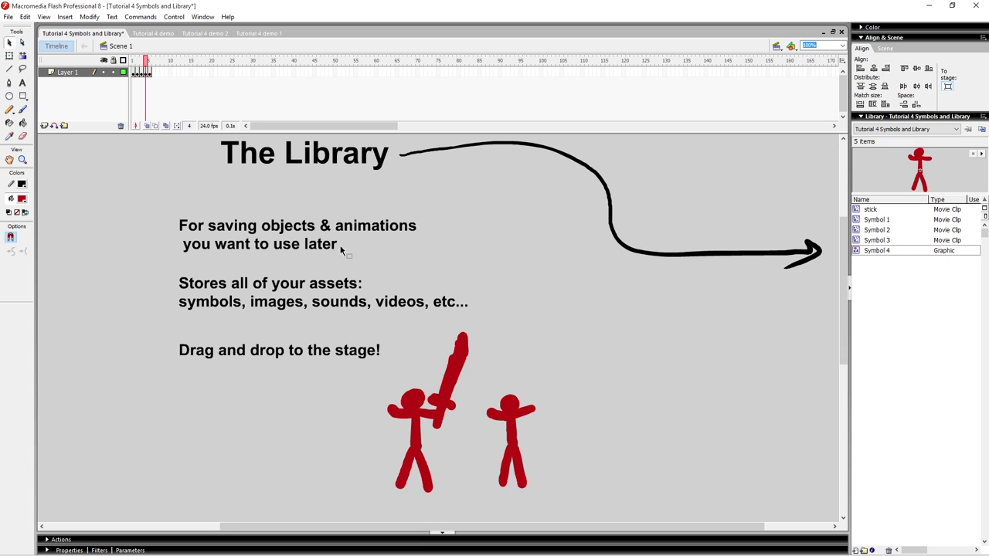
Step: Place an instance of the graphic Symbol 4 on the stage, to the left of the two stick figures
left_click_drag(886, 257, 594, 267)
left_click(886, 251)
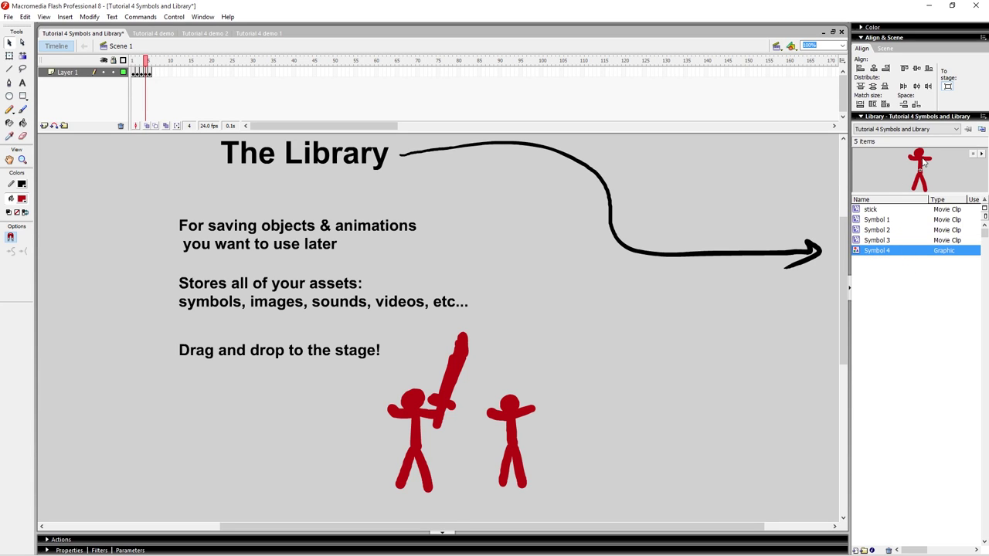
left_click_drag(919, 166, 310, 415)
left_click(211, 382)
Step: Add frames to extend Layer 1's frame 4 through frame 41, and scrub the playhead to frame 26
left_click(146, 73)
key("F5")
key("F5")
key("F5")
key("F5")
key("F5")
key("F5")
key("F5")
key("F5")
key("F5")
key("F5")
key("F5")
key("F5")
key("F5")
key("F5")
key("F5")
key("F5")
key("F5")
key("F5")
key("F5")
key("F5")
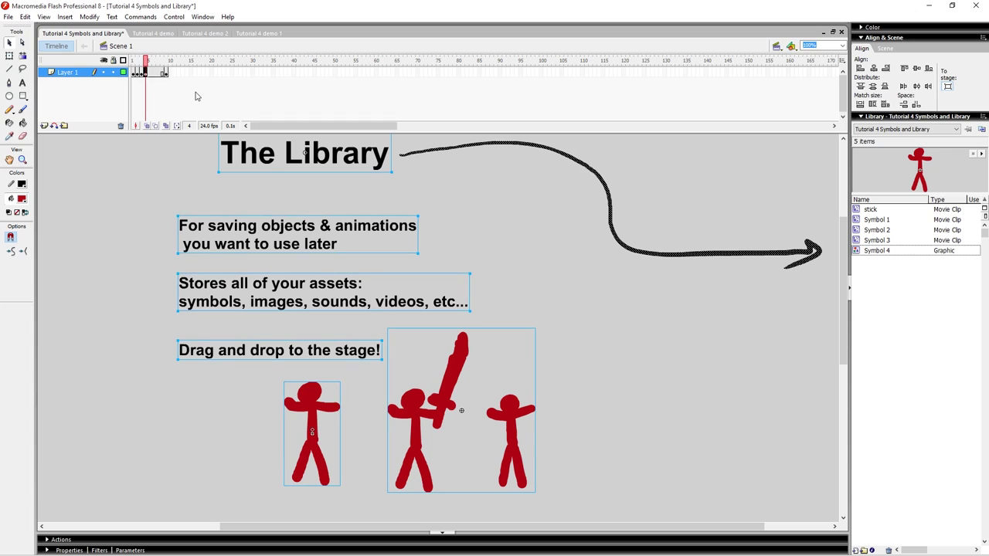
key("F5")
key("F5")
key("F5")
key("F5")
key("F5")
key("F5")
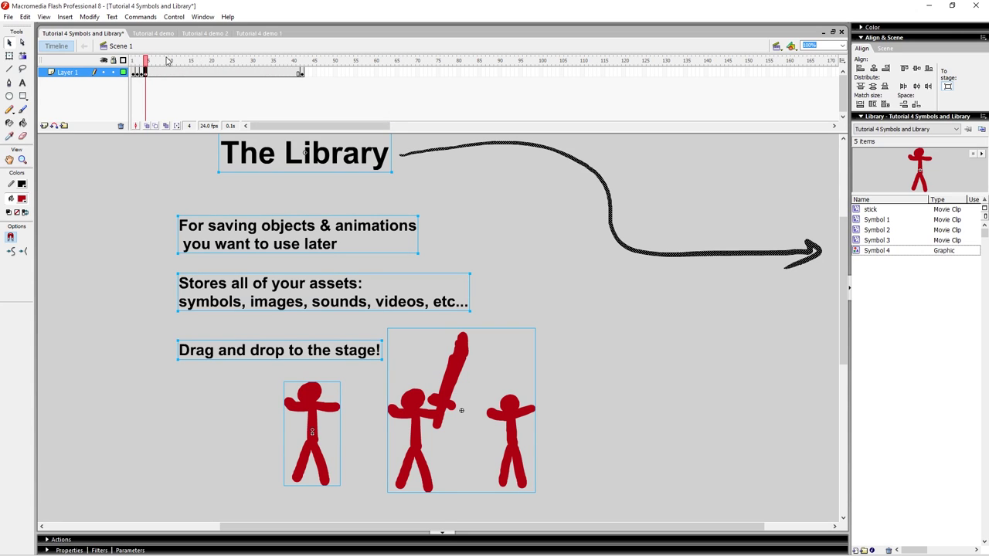
left_click_drag(152, 62, 247, 66)
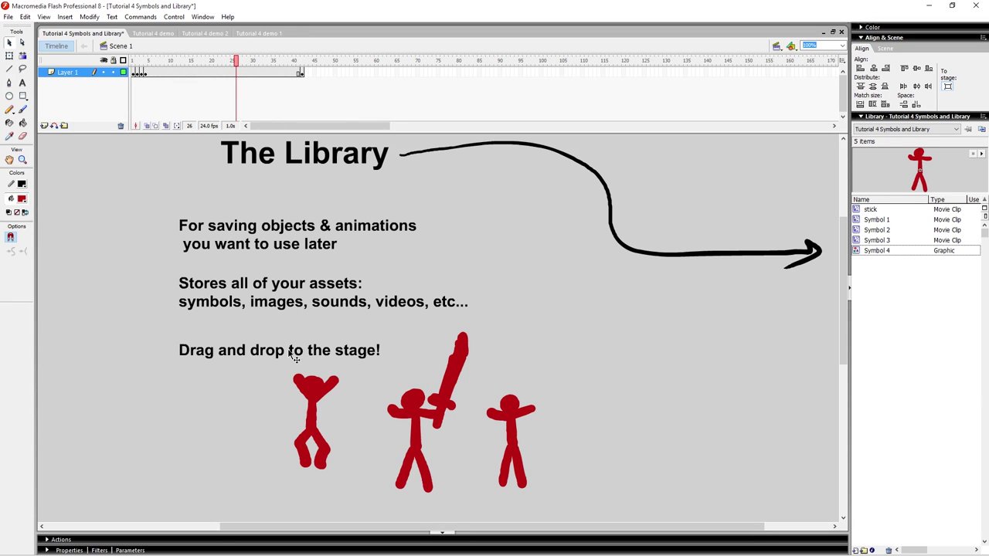
Step: Place a second Symbol 4 instance to the left of the first, rotate it onto its side, and delete it
left_click_drag(315, 387, 283, 404)
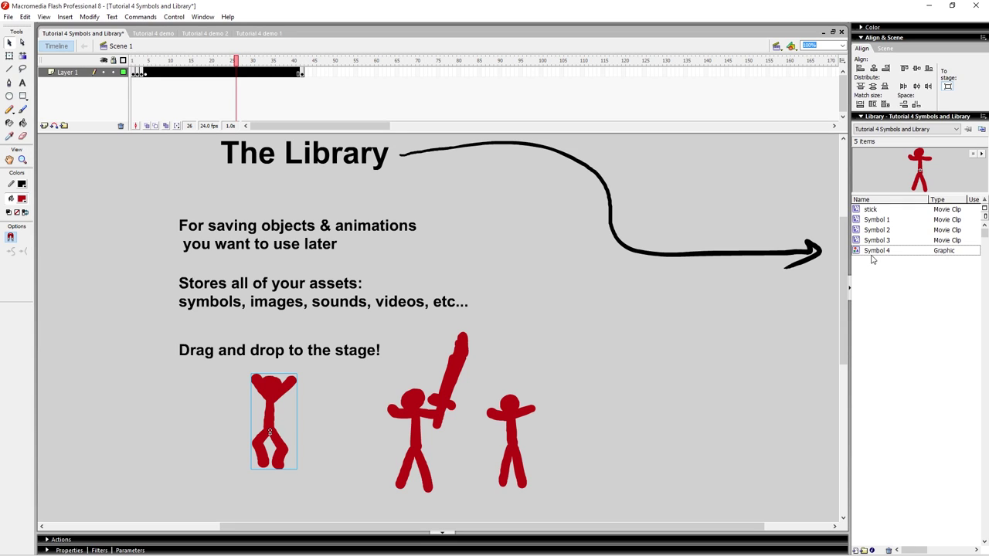
left_click(924, 283)
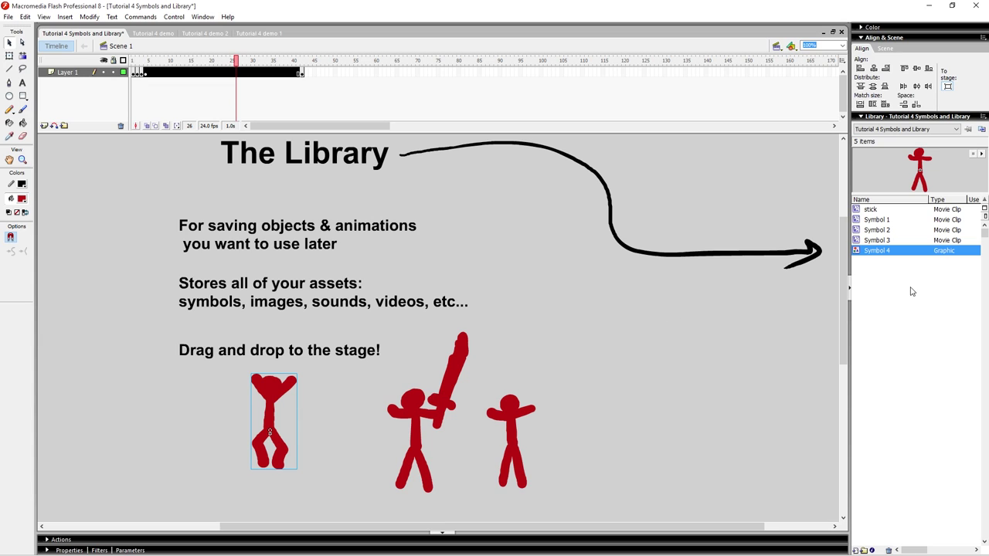
left_click_drag(893, 180, 159, 309)
key("q")
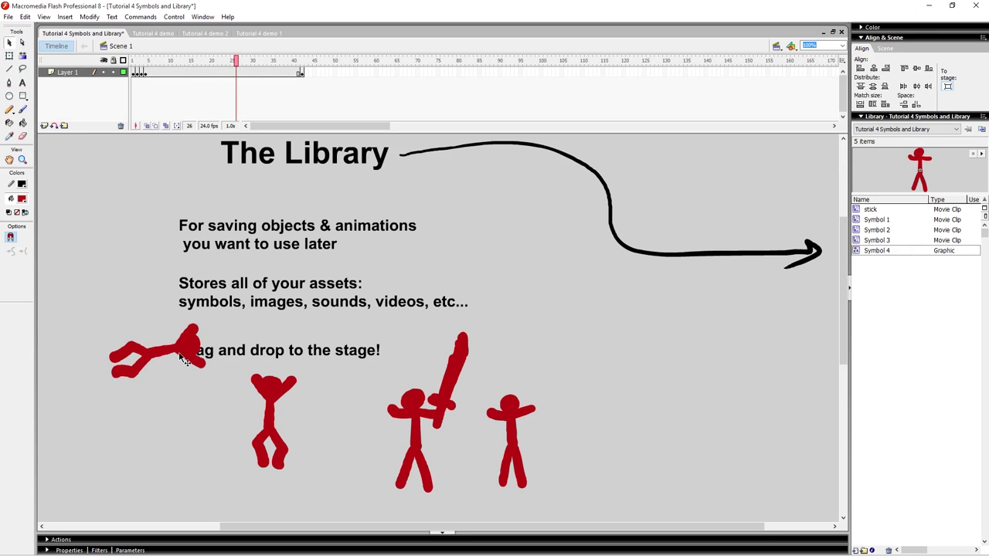
left_click_drag(185, 359, 180, 411)
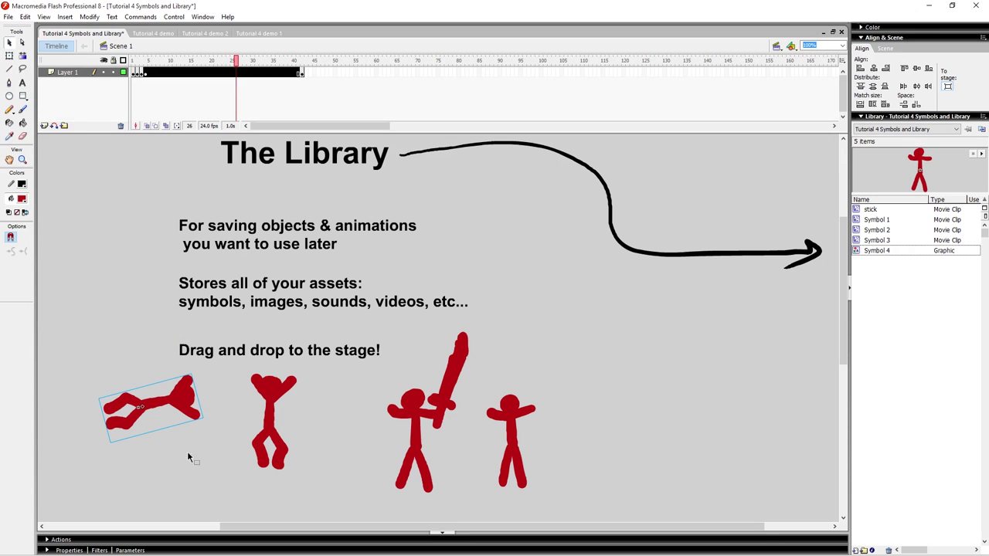
key("Delete")
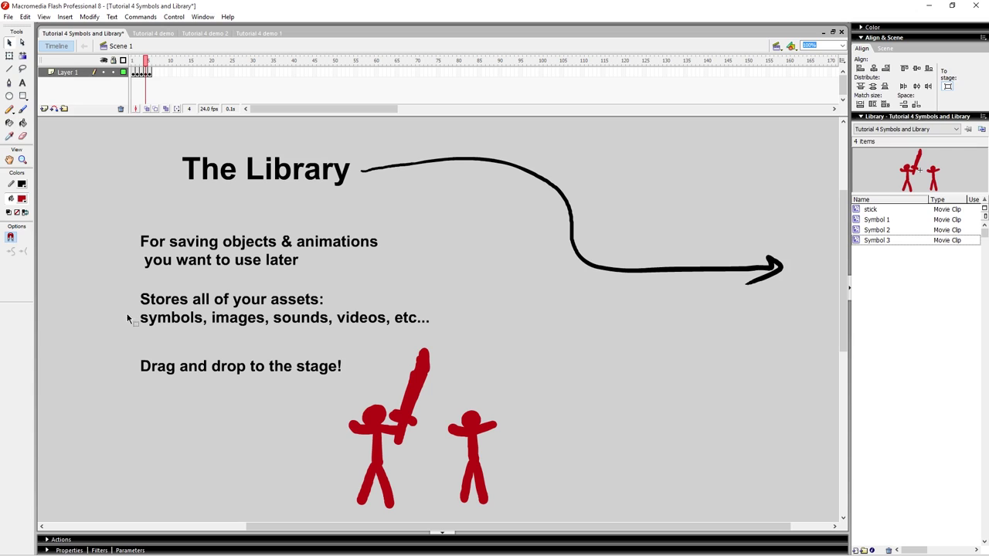
left_click(173, 328)
left_click(230, 340)
left_click(893, 241)
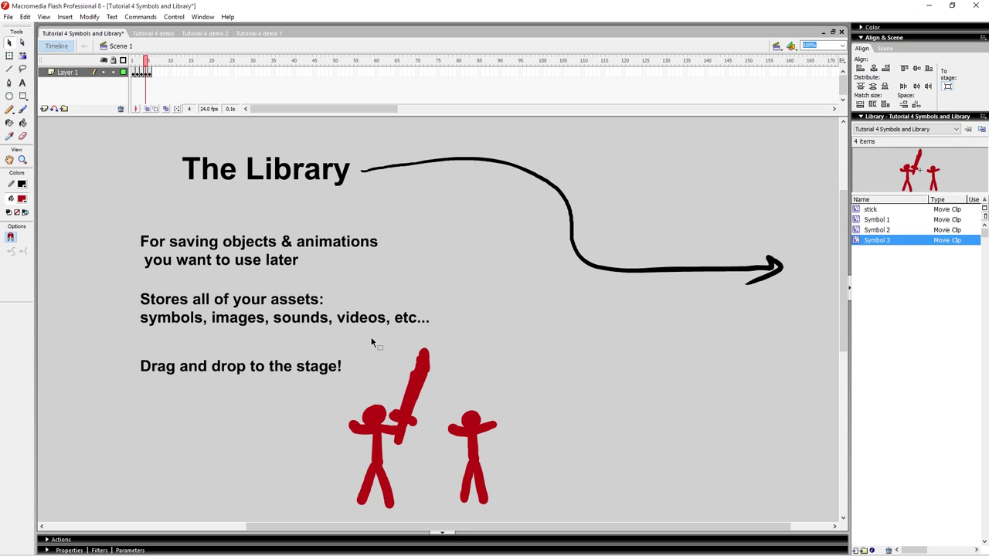
left_click(275, 318)
left_click(256, 340)
key("space")
left_click_drag(184, 338, 173, 318)
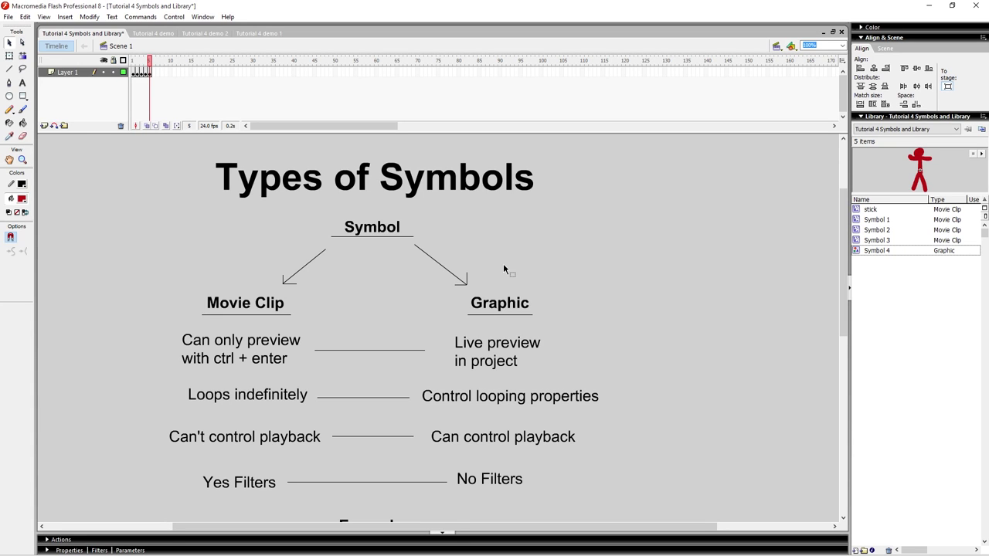
Step: Circle the Movie Clip and Graphic headings with red brush strokes
key("b")
left_click_drag(247, 314, 229, 303)
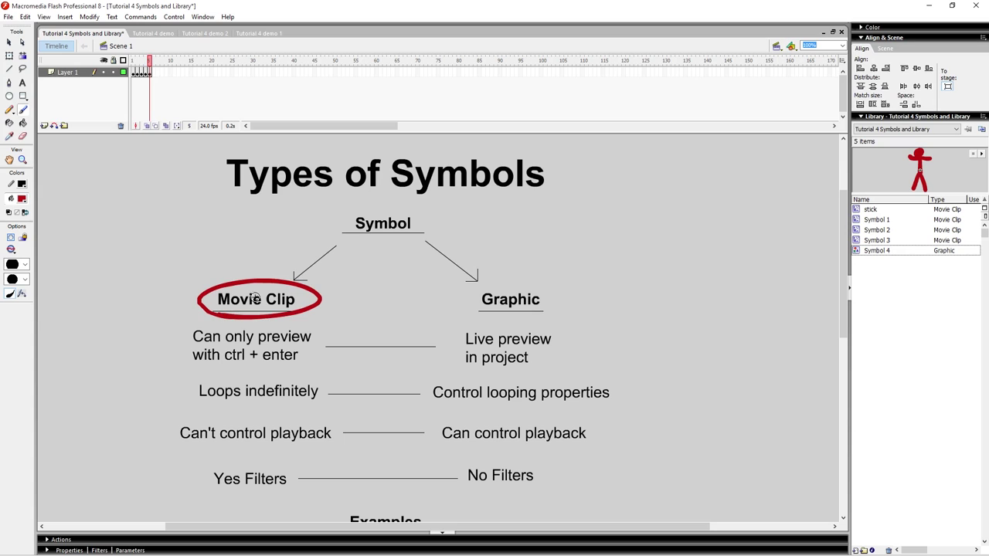
mouse_move(458, 309)
left_mouse_down()
mouse_move(504, 329)
mouse_move(461, 312)
left_mouse_up()
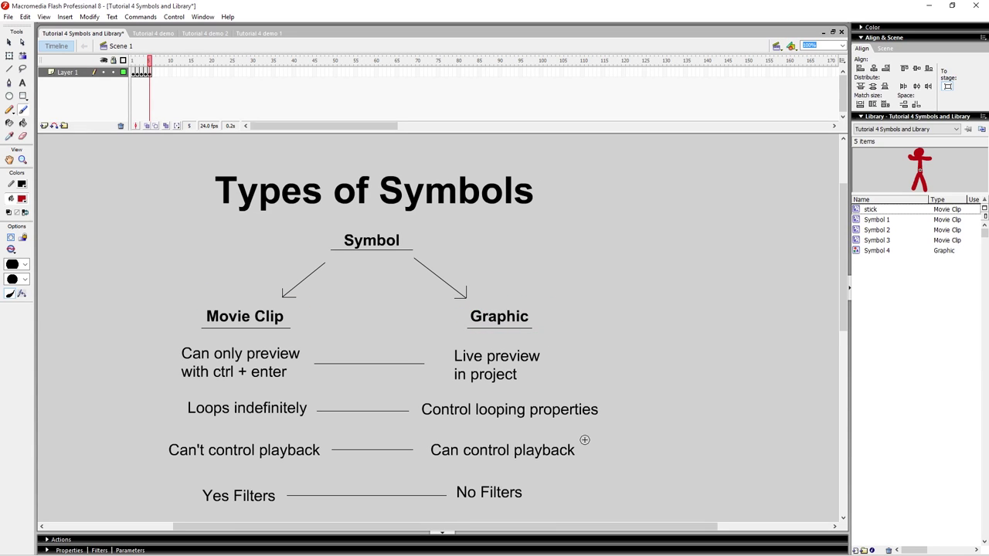
Step: Paint a red stick figure above the Graphic heading with the Brush, and paste a copy of it on the stage
mouse_move(524, 229)
left_mouse_down()
mouse_move(538, 288)
mouse_move(519, 287)
left_mouse_up()
mouse_move(533, 248)
left_mouse_down()
mouse_move(544, 234)
mouse_move(508, 230)
left_mouse_up()
key("v")
left_click(528, 224)
right_click(530, 225)
left_click(550, 245)
right_click(618, 217)
left_click(632, 245)
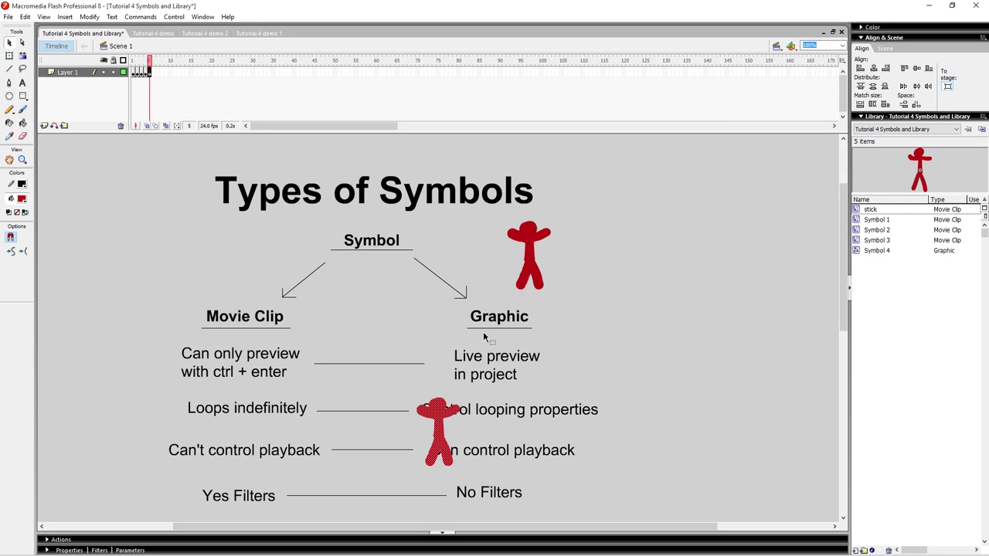
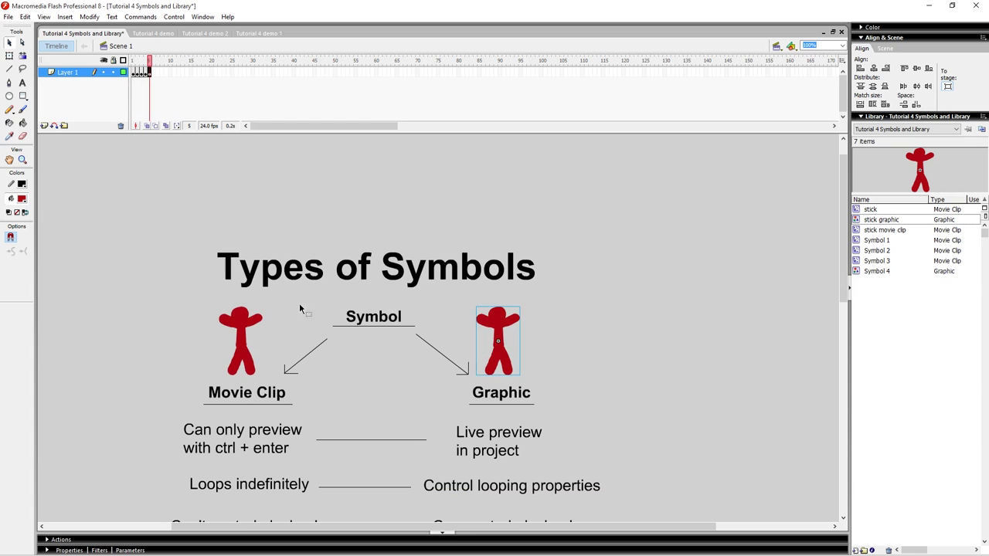
Step: Extend Layer 1's frame 5 through frame 54 and play the timeline from frame 5
left_click_drag(294, 312, 268, 317)
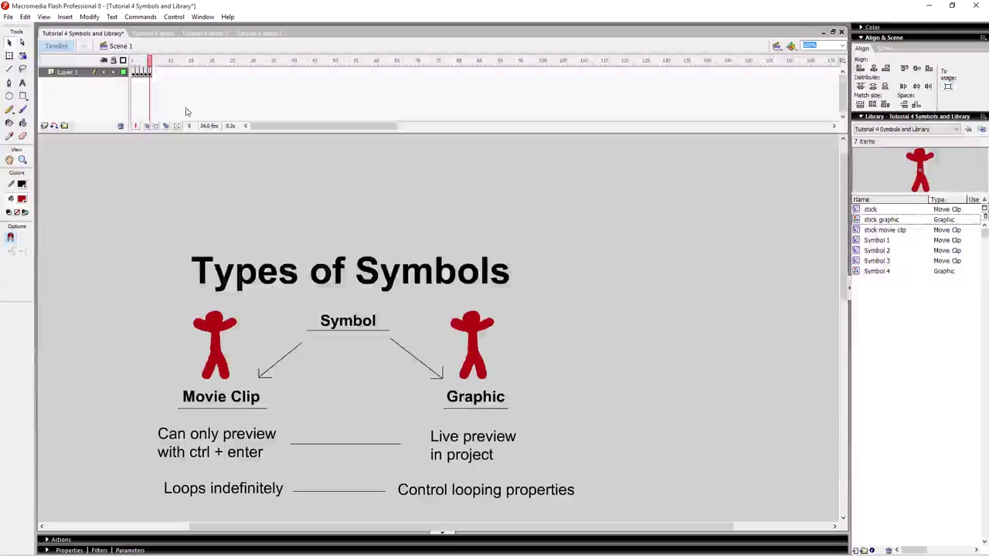
left_click(350, 72)
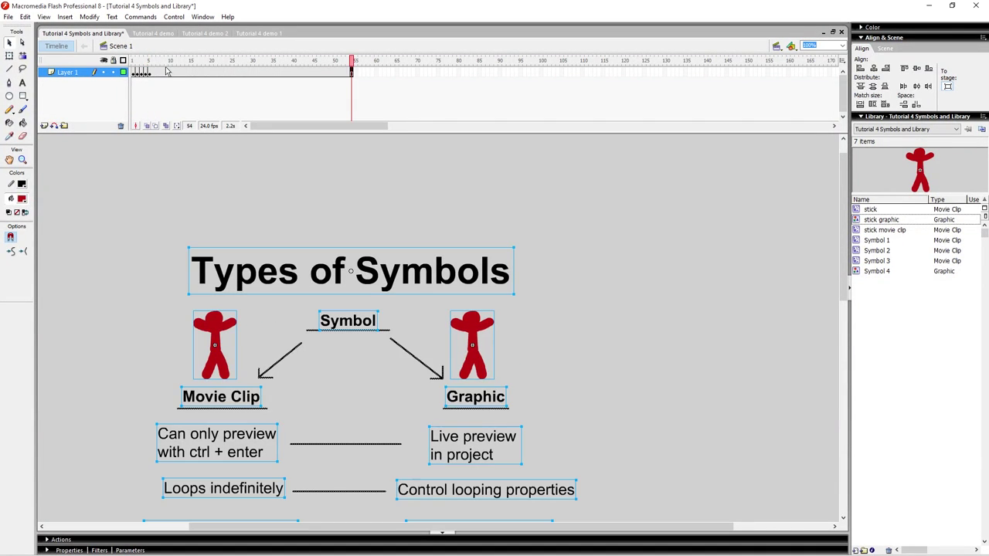
left_click(152, 61)
key("Return")
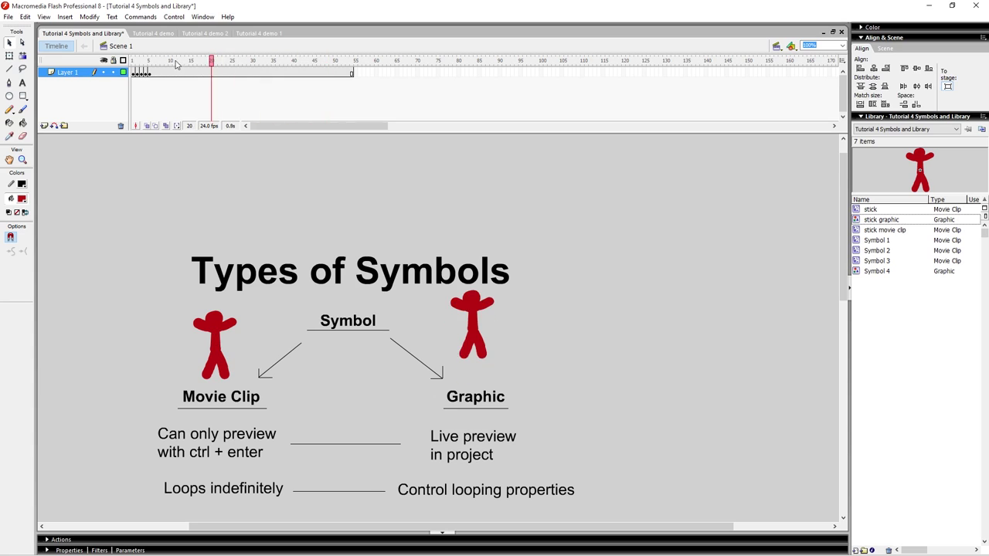
key("Return")
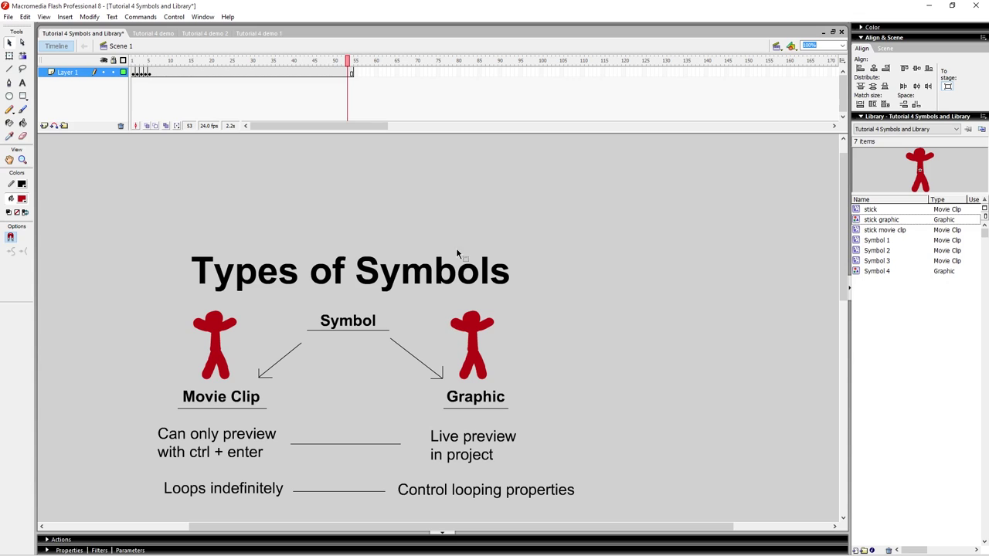
Step: Advance the timeline frame by frame to frame 20 to compare the movie clip and graphic figures
left_click(155, 61)
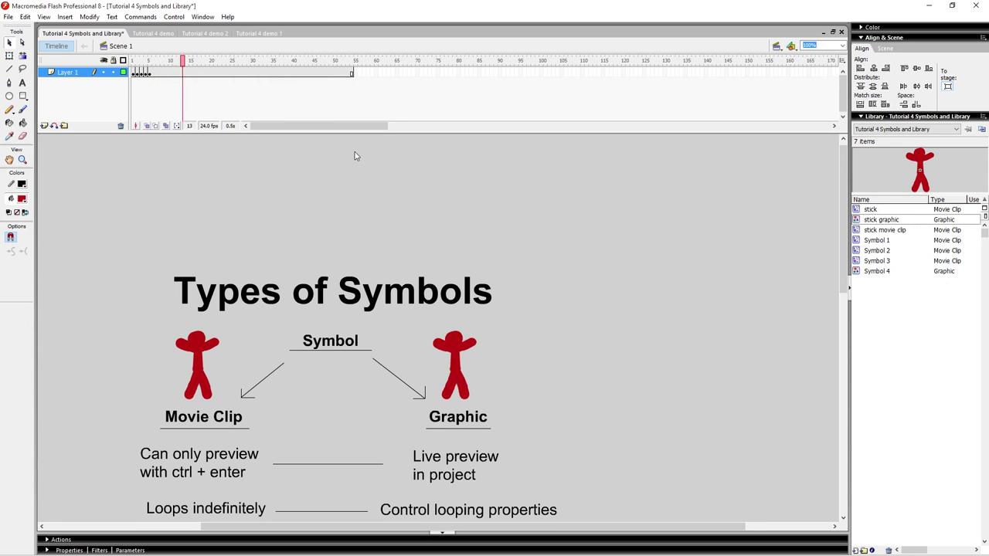
key(".")
key(".")
key(".")
key(".")
key(".")
key(".")
key(".")
key(".")
key(".")
key(".")
key(".")
key(".")
key(".")
key("space")
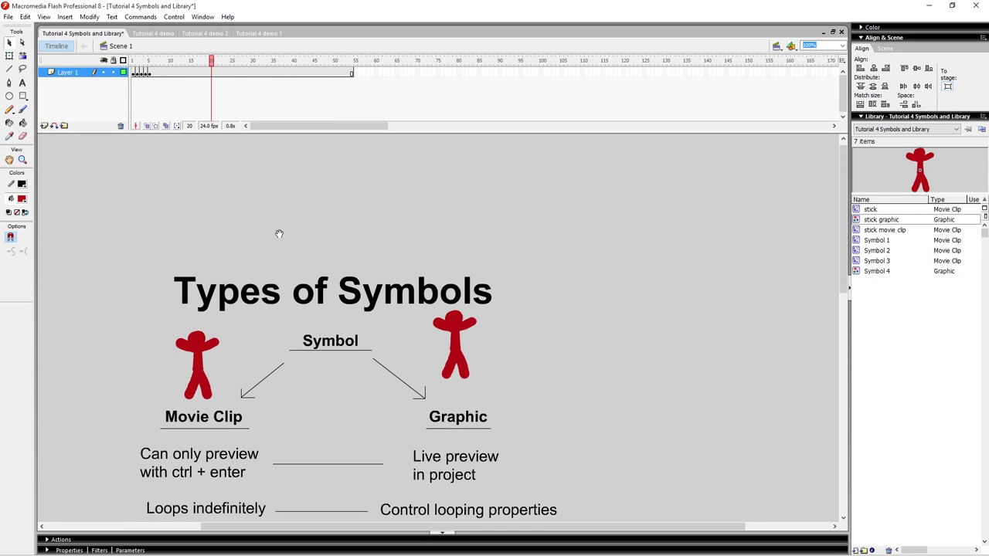
left_click_drag(278, 234, 262, 241)
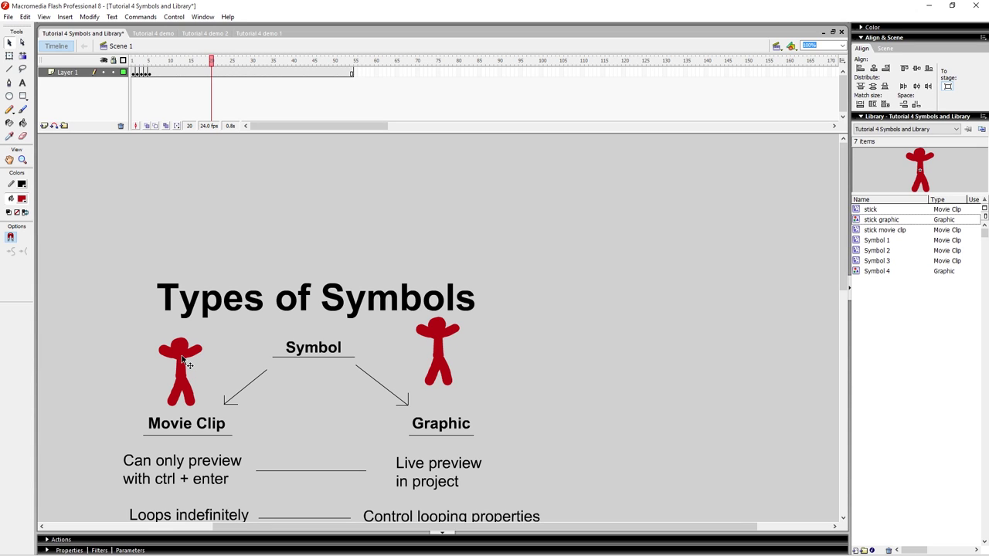
Step: Move the playhead to frame 12 and look over the movie clip and graphic comparison
left_click(178, 62)
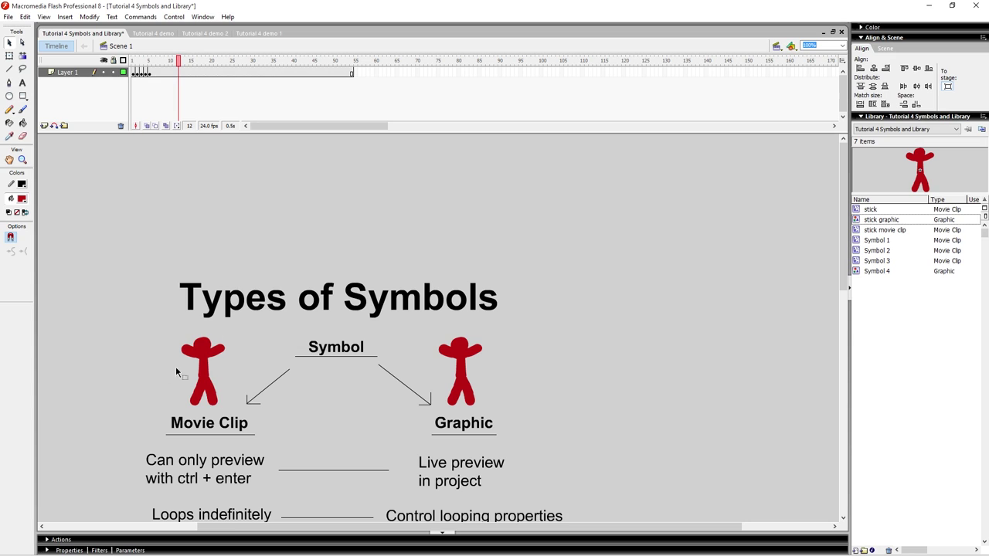
left_click(212, 356)
left_click(240, 336)
left_click_drag(254, 379, 209, 380)
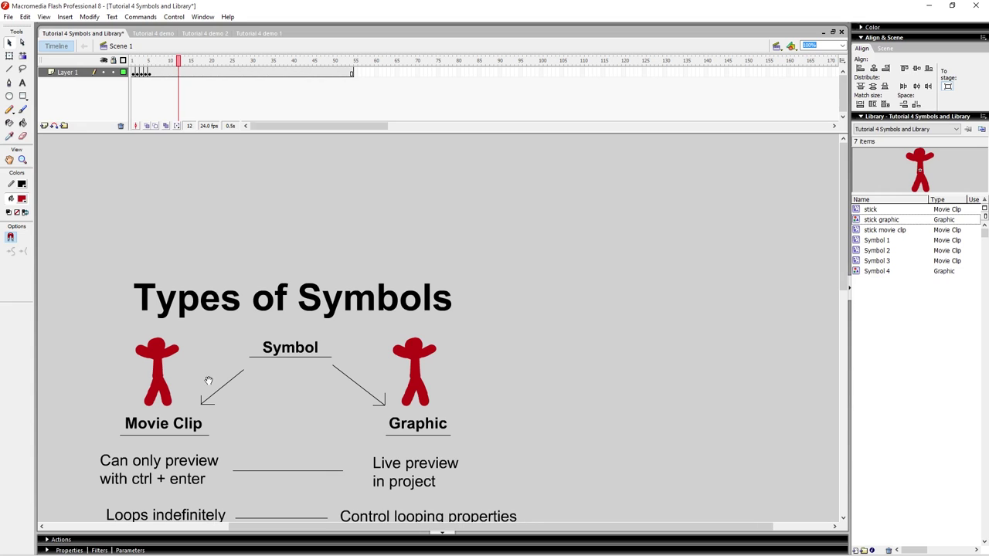
left_click_drag(119, 419, 168, 390)
left_click_drag(237, 473, 218, 382)
left_click_drag(231, 334, 227, 430)
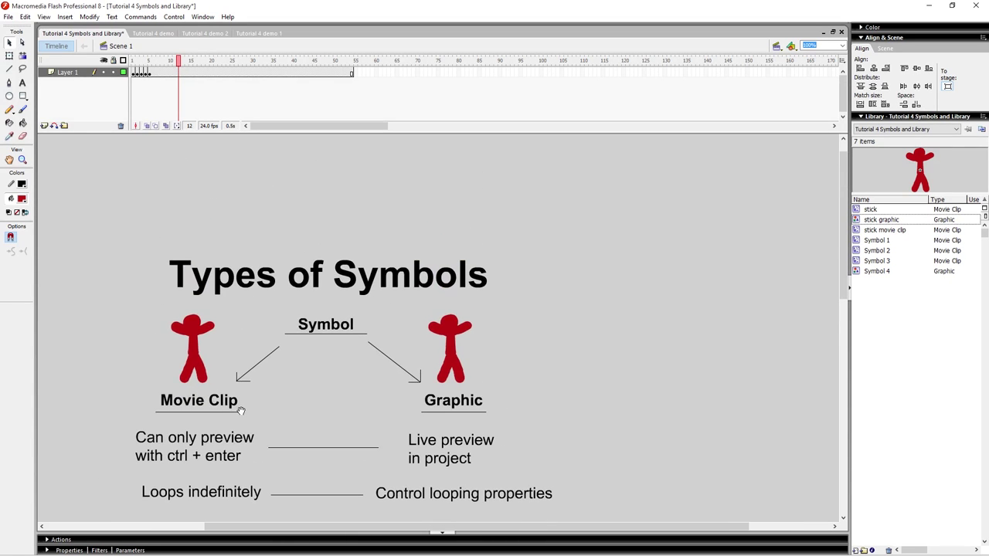
Step: Circle the Loops indefinitely and Control looping properties texts with red brush strokes, and undo both circles
key("b")
mouse_move(155, 510)
left_mouse_down()
mouse_move(286, 485)
mouse_move(154, 506)
left_mouse_up()
mouse_move(422, 494)
left_mouse_down()
mouse_move(406, 498)
mouse_move(400, 518)
mouse_move(544, 504)
mouse_move(349, 516)
left_mouse_up()
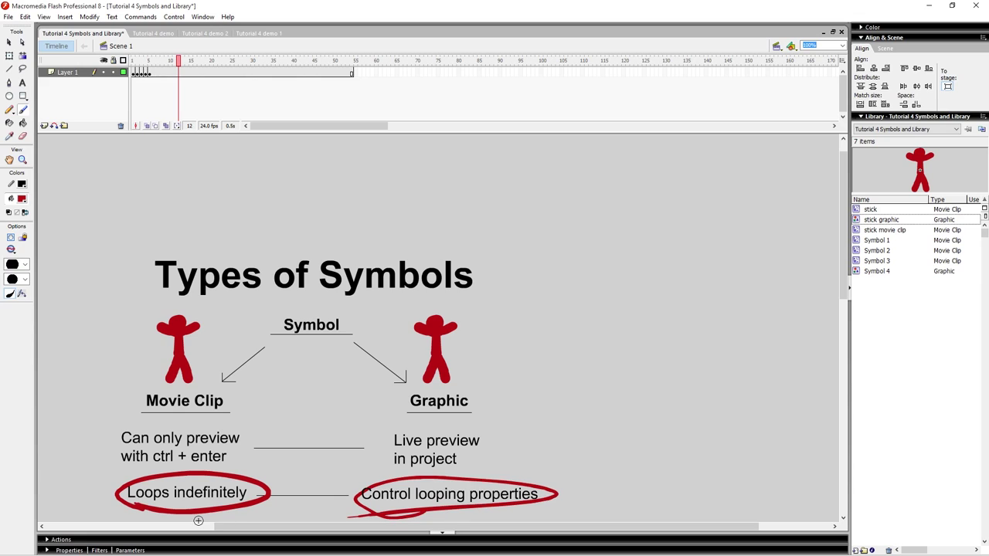
key("ctrl+z")
key("ctrl+z")
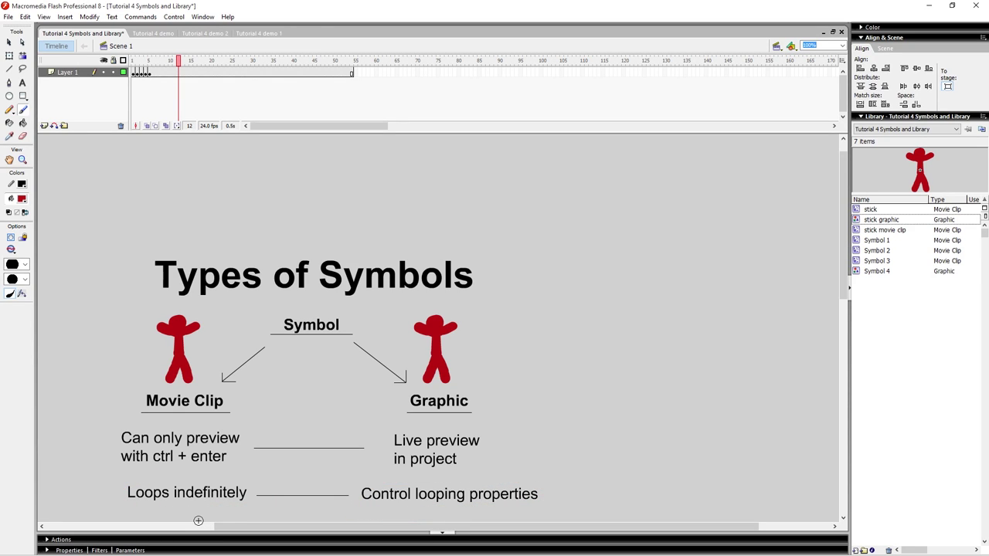
Step: Select the stick graphic figure, show its instance properties and examine the available looping options
key("v")
left_click(431, 342)
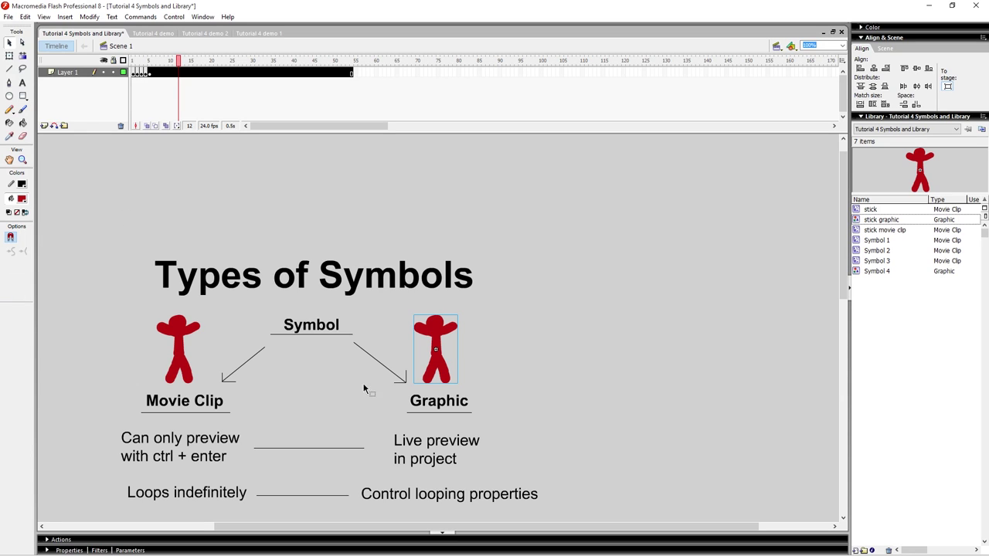
left_click(71, 550)
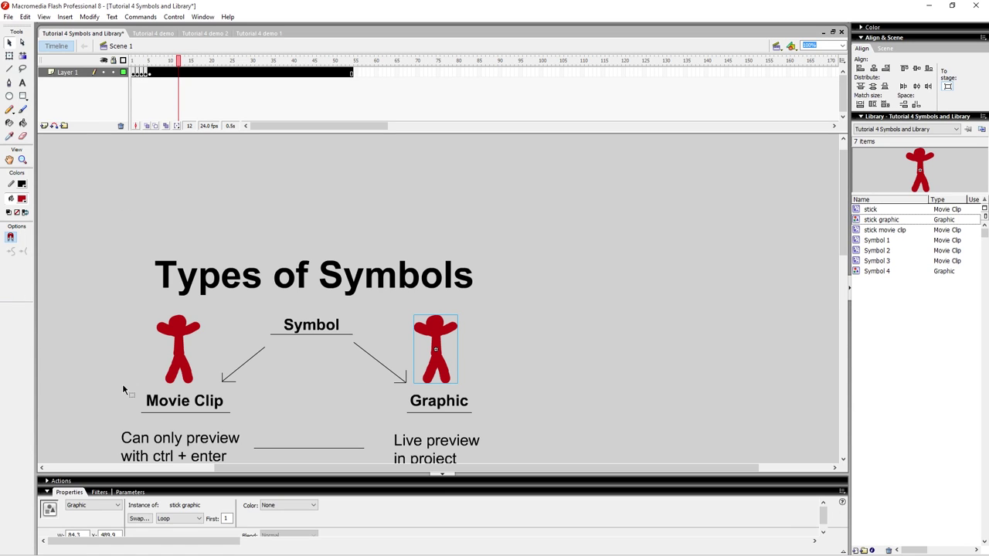
left_click_drag(166, 382, 174, 378)
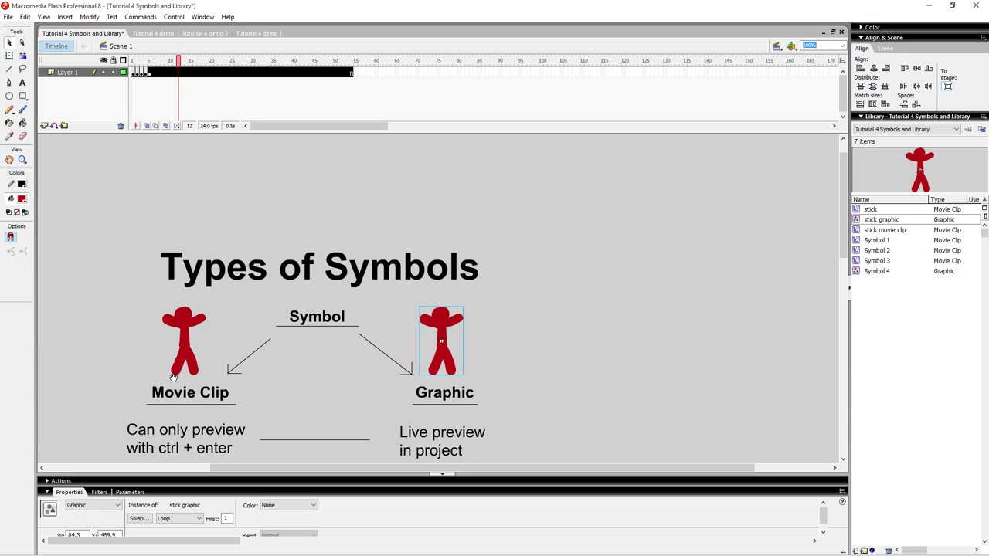
left_click(197, 519)
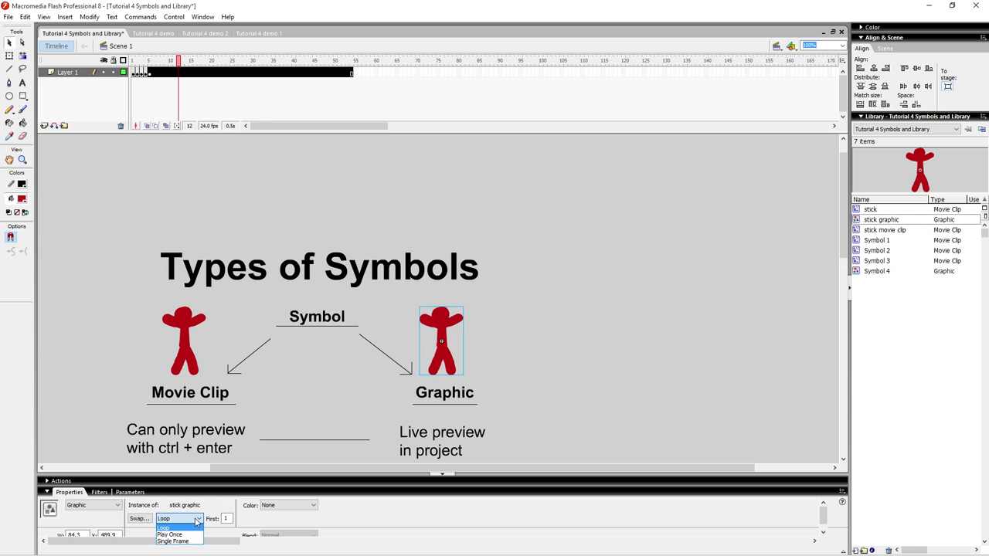
left_click(197, 522)
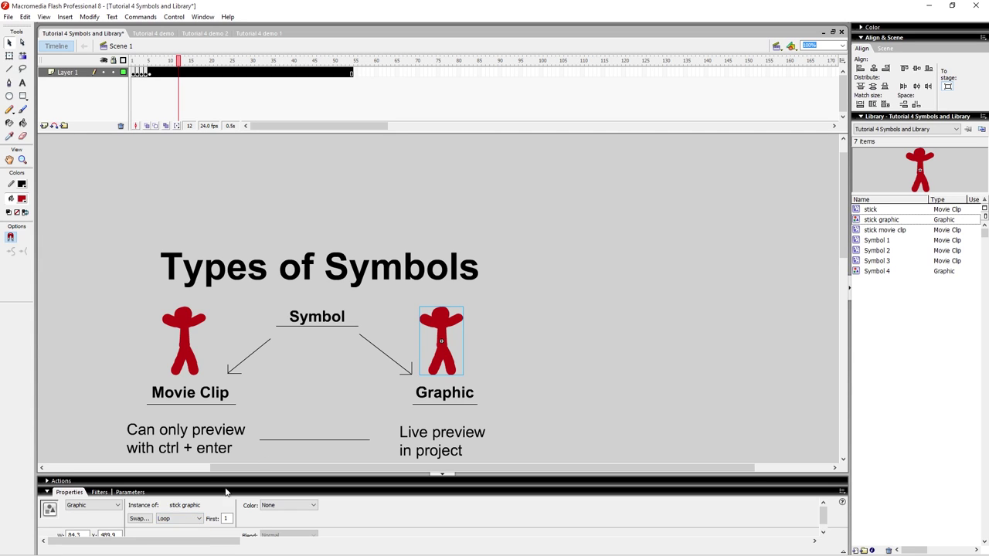
Step: Set the stick graphic instance's looping option to Play Once with the playhead at frame 13
mouse_move(193, 61)
left_mouse_down()
mouse_move(278, 59)
mouse_move(163, 53)
mouse_move(294, 50)
mouse_move(182, 56)
left_mouse_up()
left_click(443, 328)
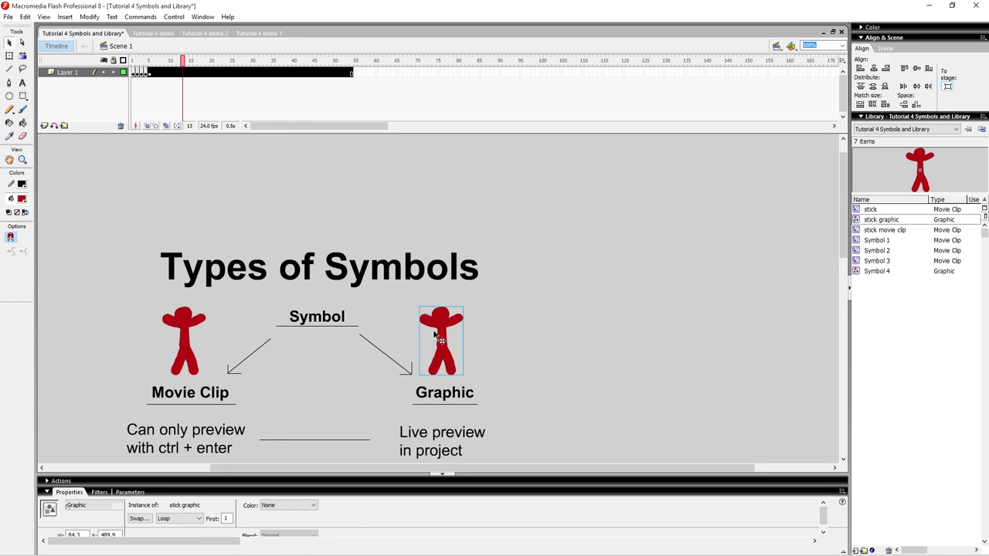
left_click(182, 519)
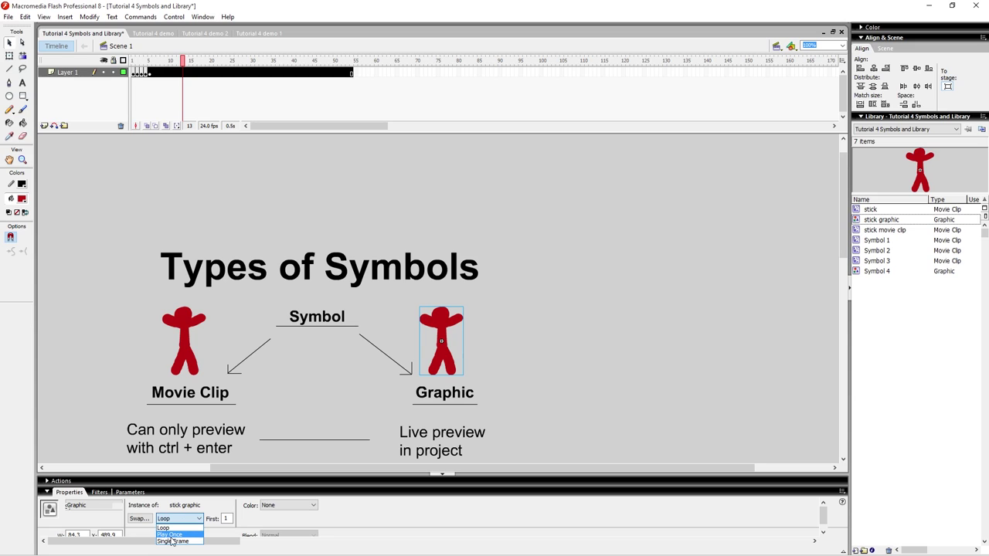
left_click(170, 534)
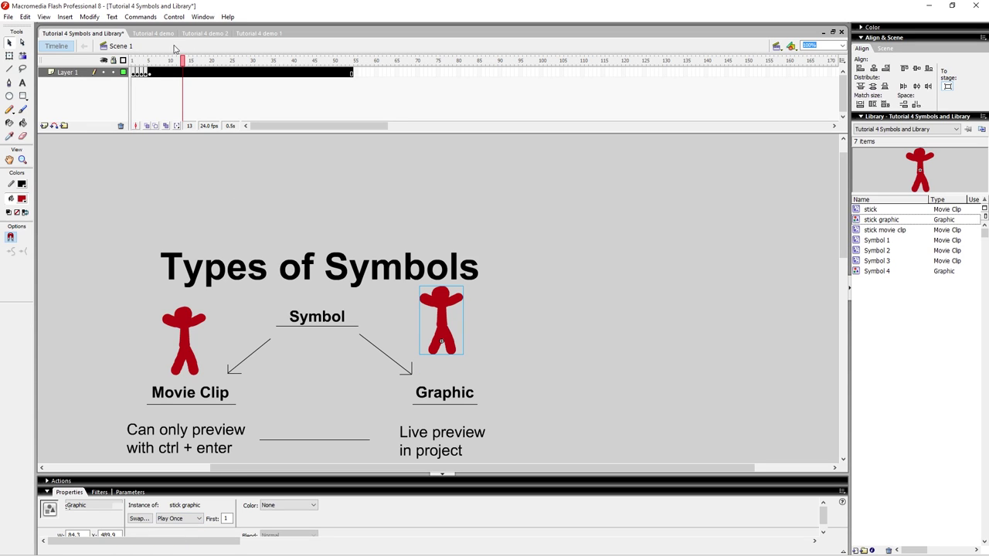
Step: Play the timeline several times, starting from around frame 5, to check the graphic's Play Once playback
left_click_drag(155, 61, 152, 60)
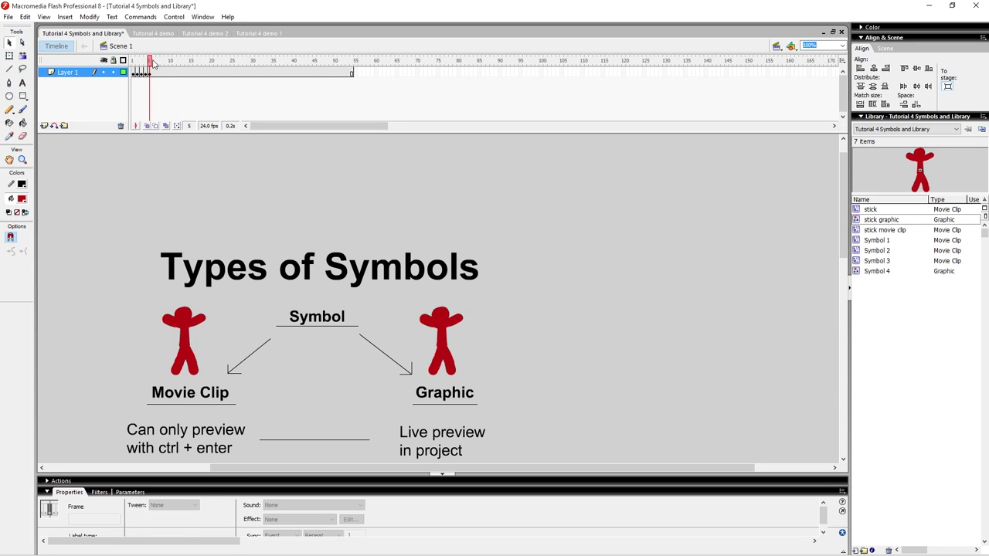
key("Return")
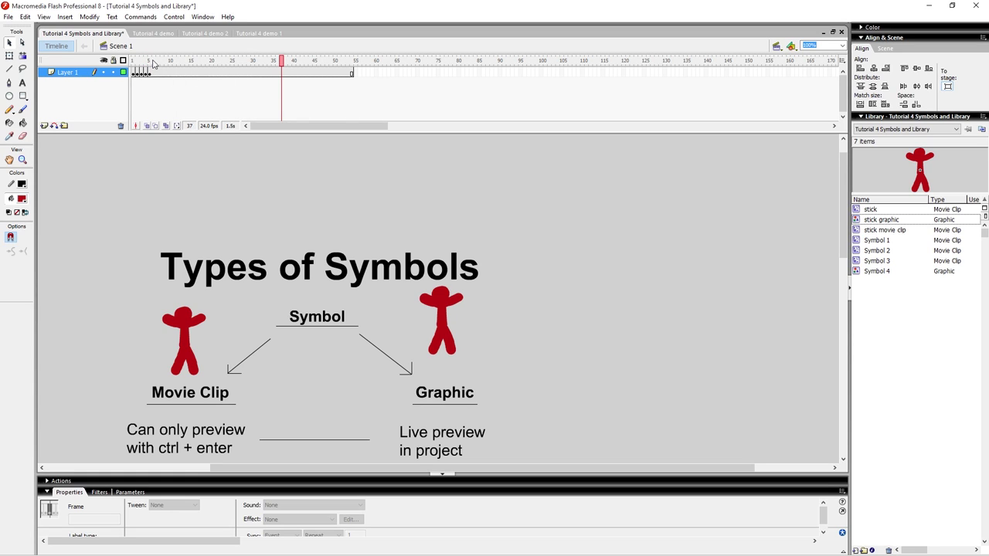
left_click(152, 61)
key("Return")
left_click(160, 60)
key("Return")
Step: Set the stick graphic instance's looping option to Single Frame with the playhead at frame 21
left_click(455, 307)
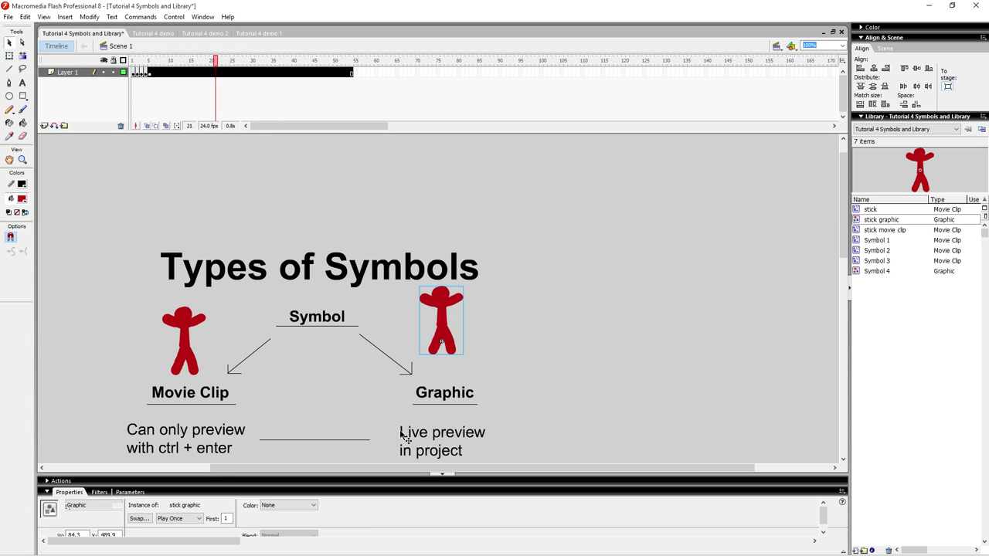
double_click(229, 519)
key("Return")
double_click(226, 518)
left_click(189, 519)
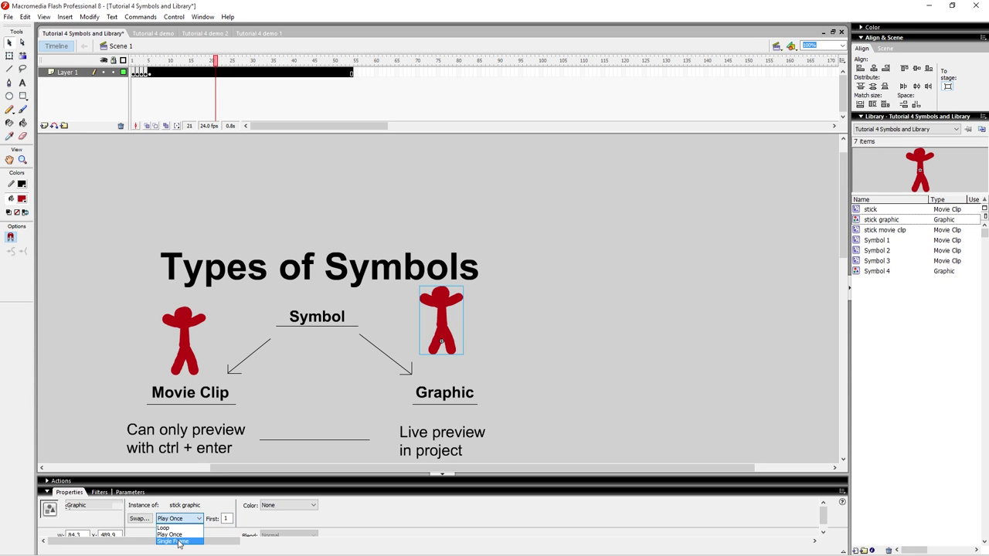
left_click(179, 541)
left_click(507, 303)
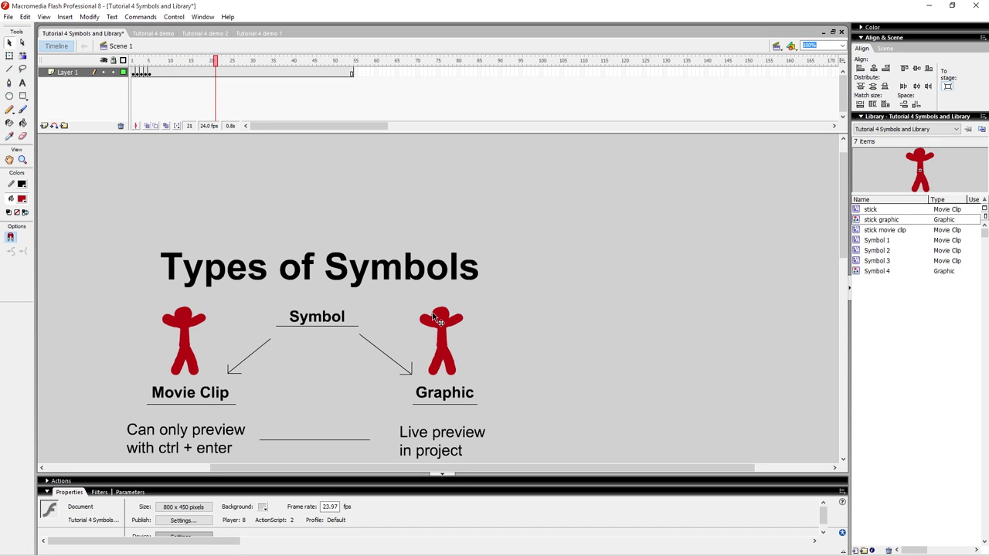
Step: Examine the graphic's first-frame setting, and scrub and play the timeline from around frame 6 to check its Single Frame playback
left_click(429, 364)
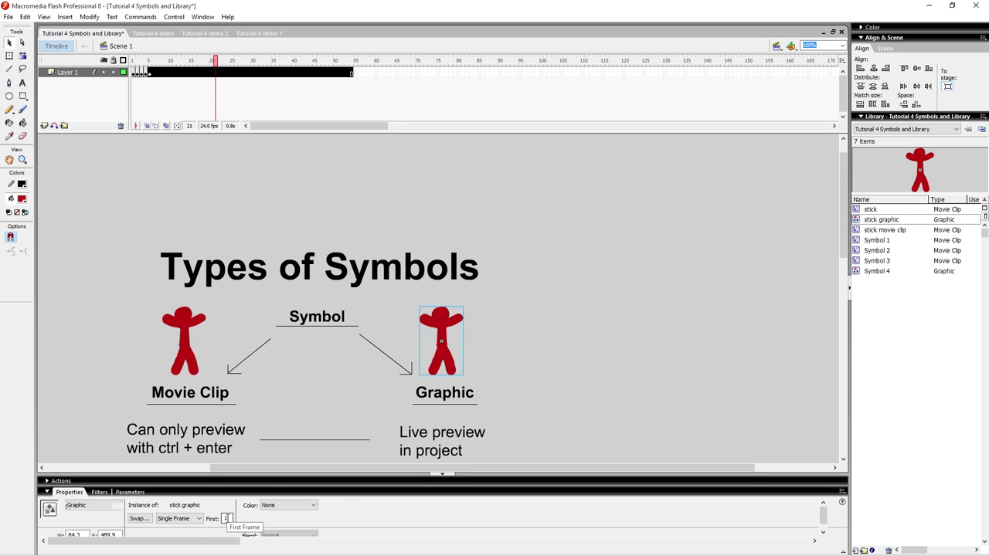
double_click(227, 518)
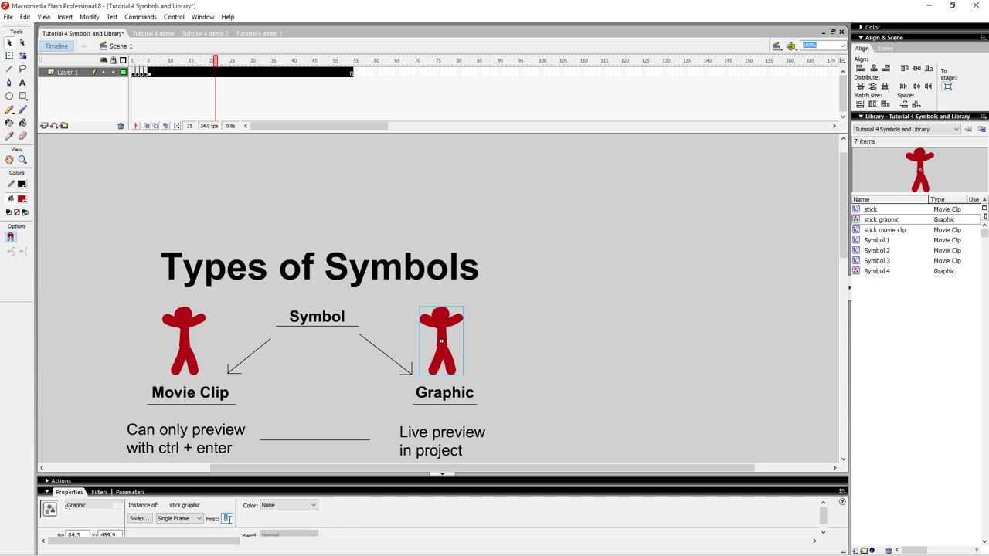
left_click(498, 329)
left_click_drag(182, 63, 232, 56)
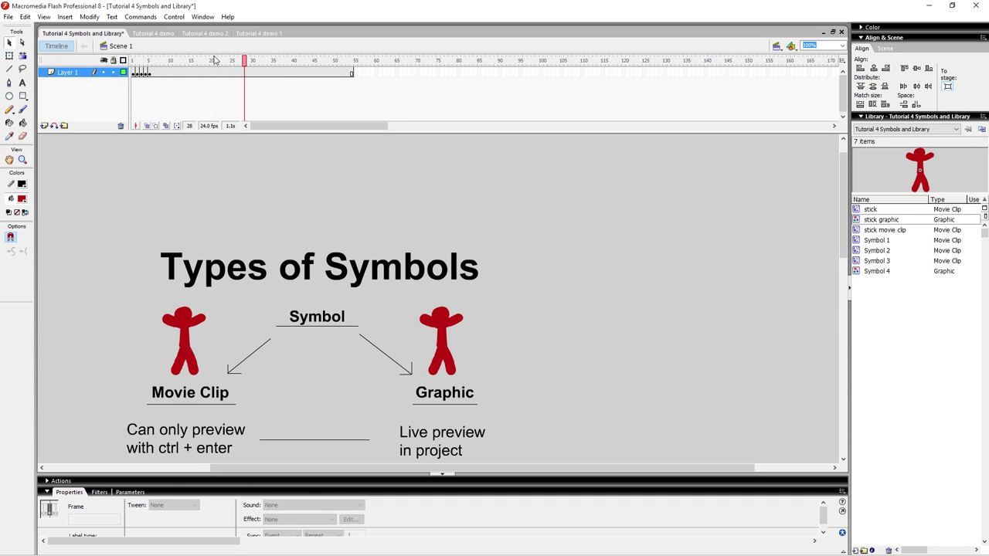
left_click(154, 60)
key("Return")
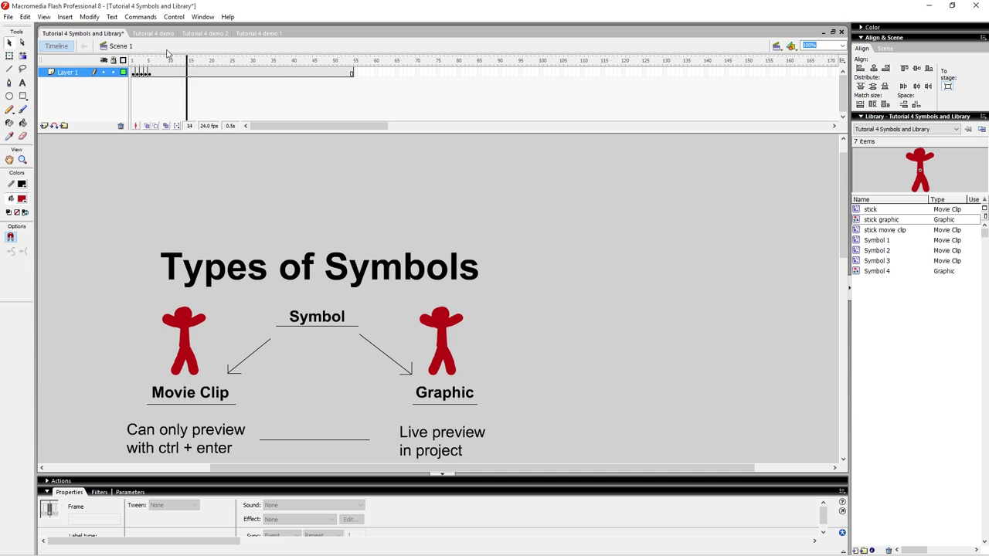
left_click(158, 61)
left_click_drag(159, 61, 191, 61)
Step: Compare the instance properties of the stick graphic and the stick movie clip, checking the movie clip at frames 15 and 22
left_click(448, 329)
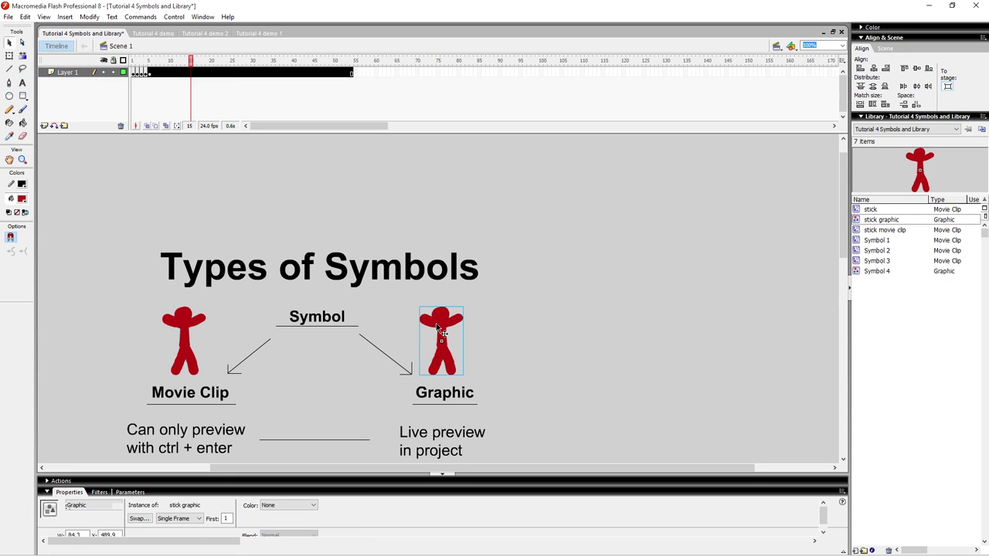
left_click(225, 331)
left_click(179, 320)
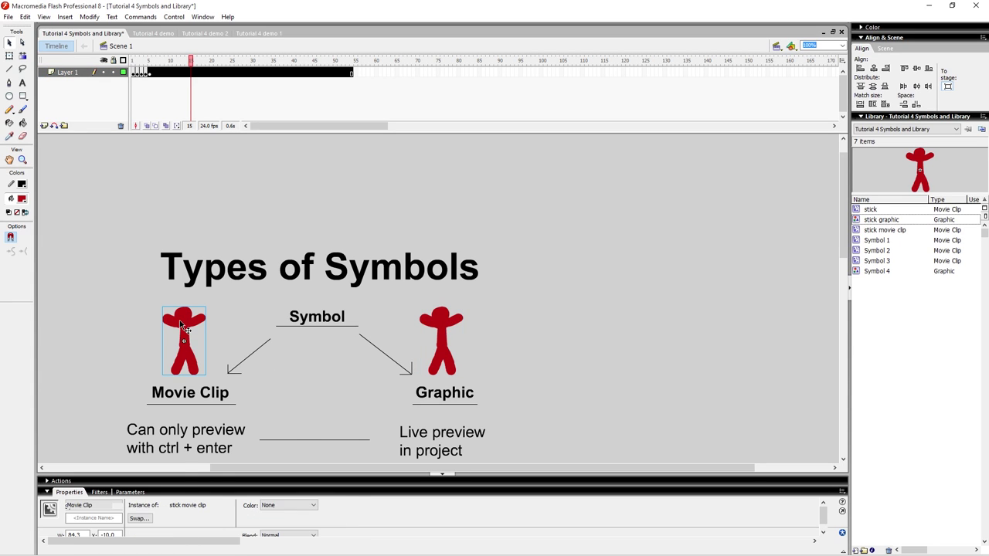
left_click(220, 309)
left_click_drag(220, 309, 241, 315)
left_click(193, 324)
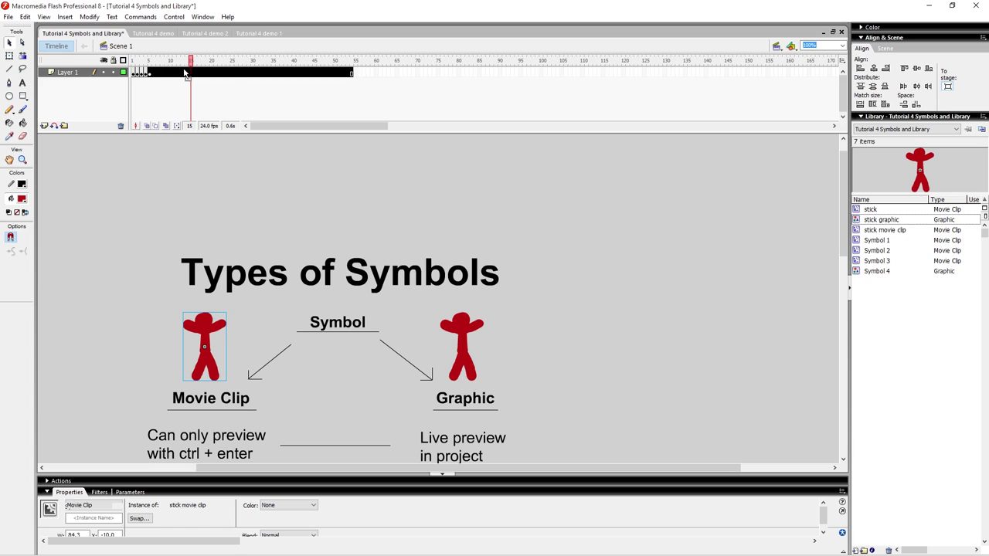
left_click(219, 73)
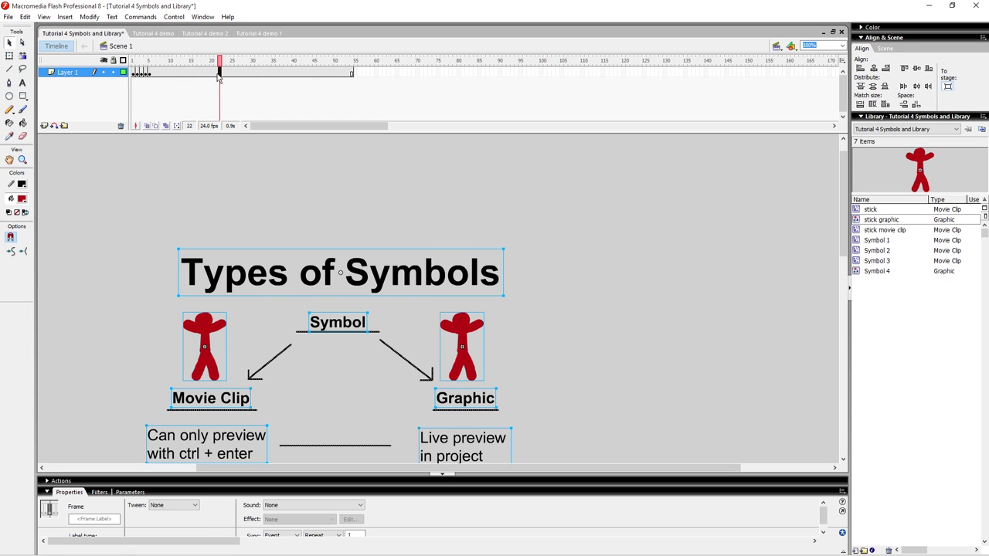
left_click(153, 308)
left_click(203, 326)
left_click(161, 335)
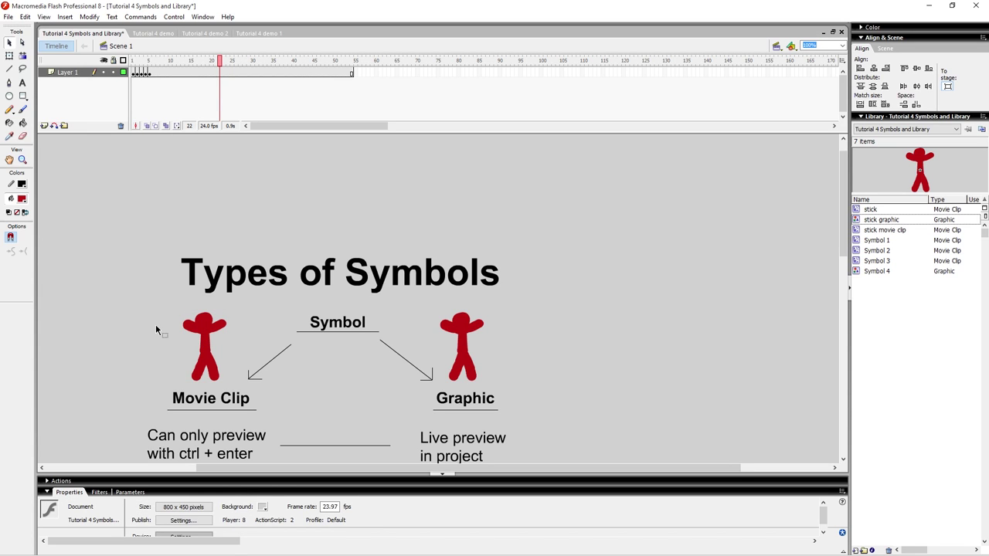
Step: Review the Yes Filters and No Filters comparison, and show the filter settings of the stick movie clip instance
scroll(306, 390, "down", 5)
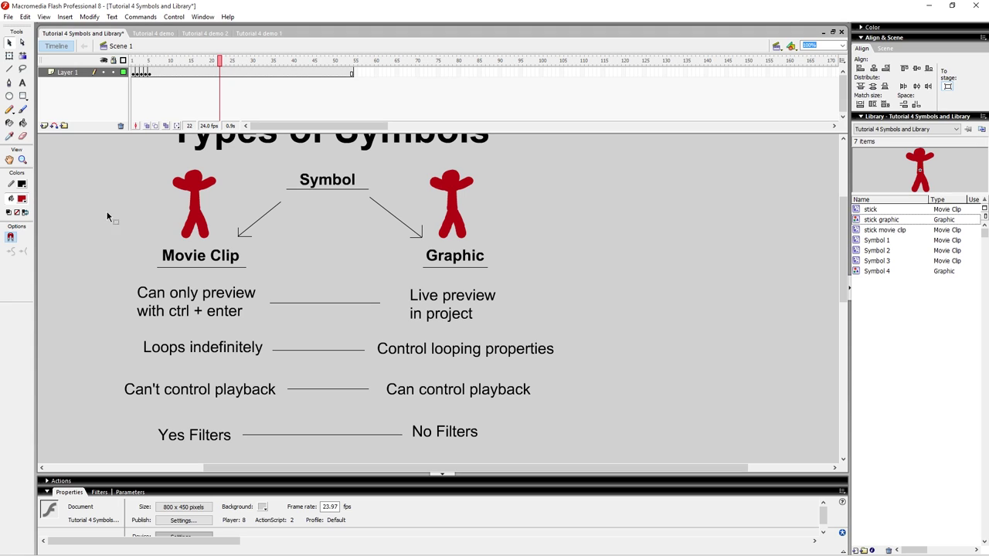
left_click_drag(219, 428, 209, 431)
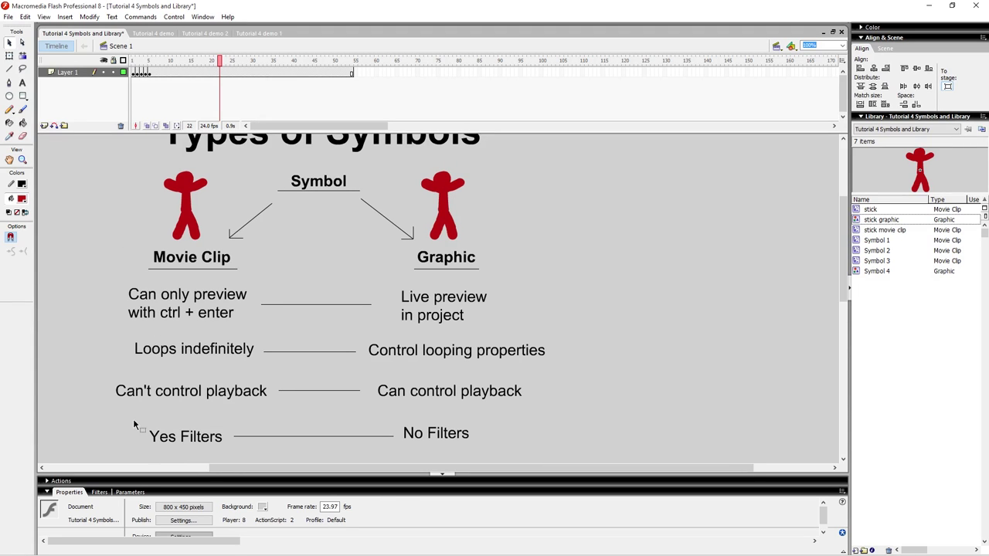
left_click_drag(135, 421, 234, 452)
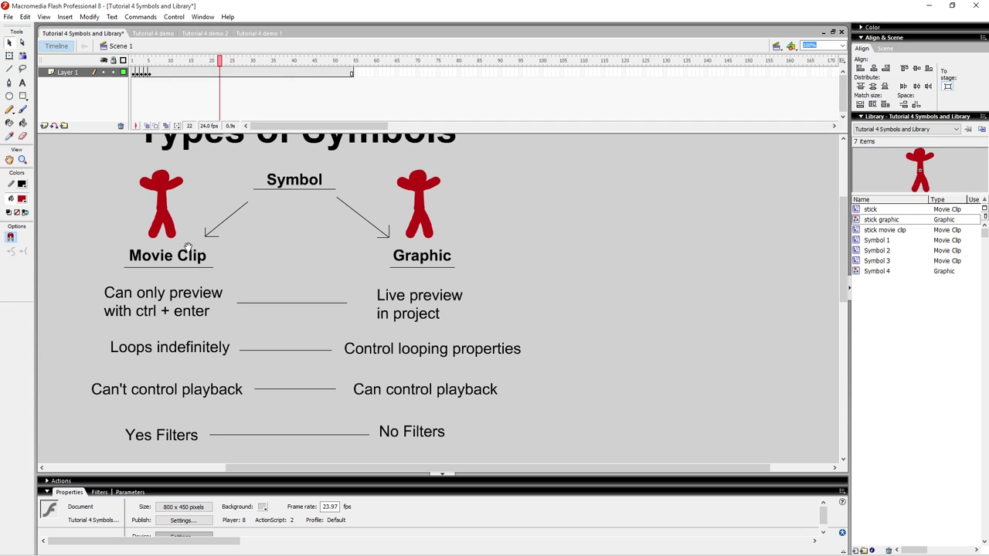
left_click_drag(179, 163, 190, 189)
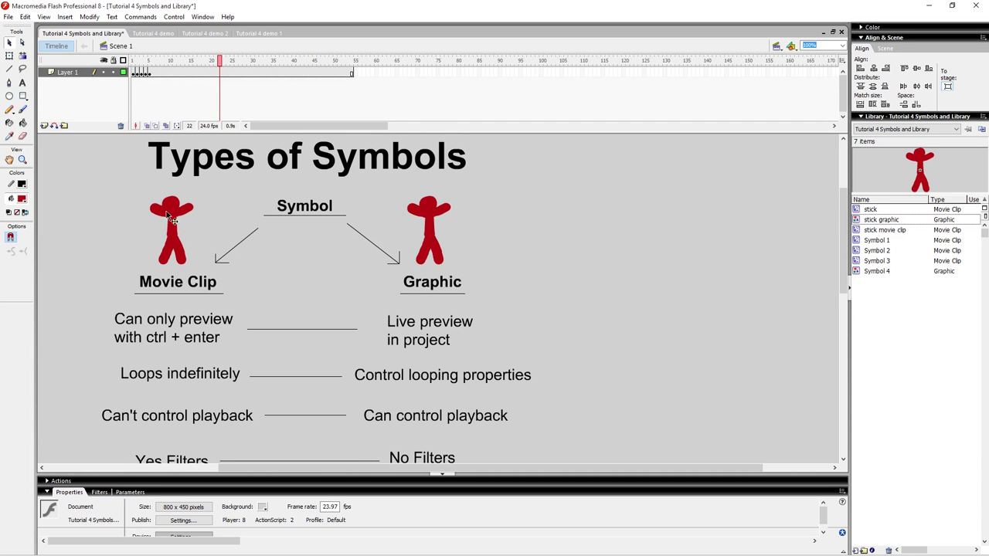
left_click(184, 205)
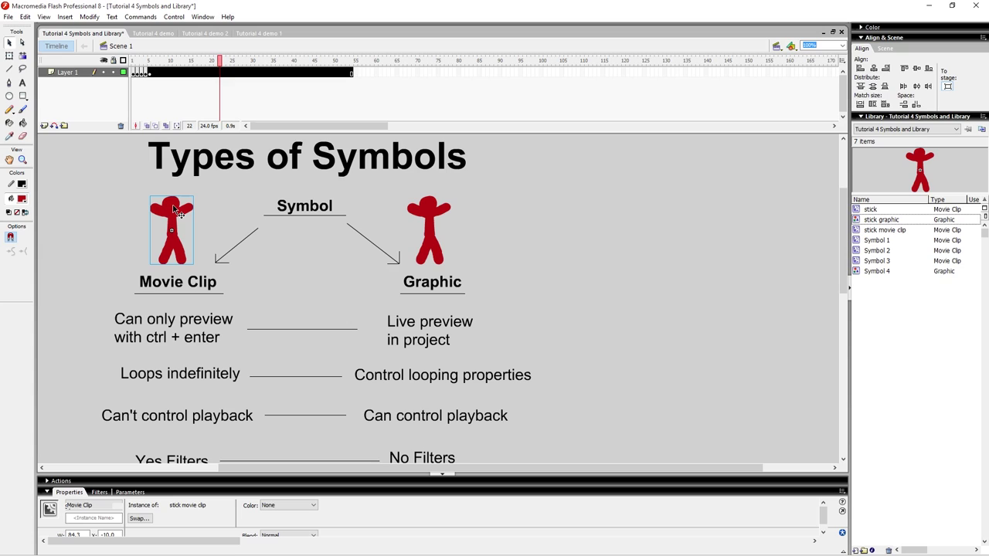
left_click(146, 185)
left_click(173, 226)
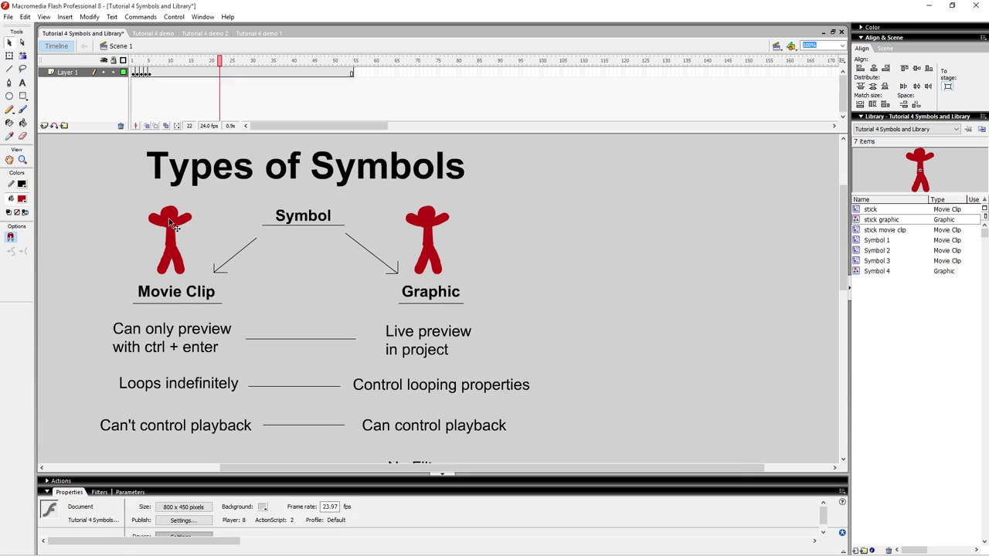
left_click(168, 219)
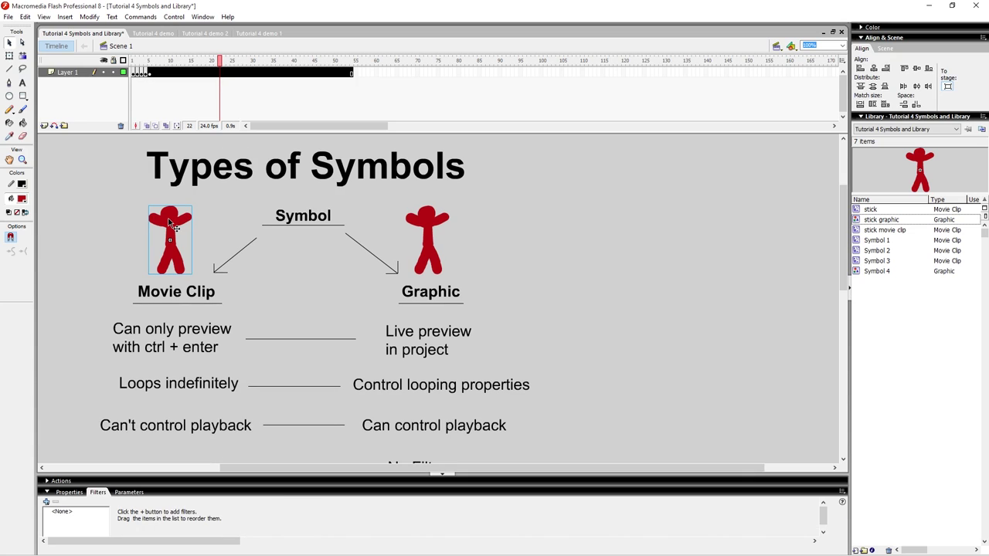
Step: Add a Blur filter to the stick movie clip with Blur X 60 and Blur Y 0, inspect it, and remove it
left_click(46, 502)
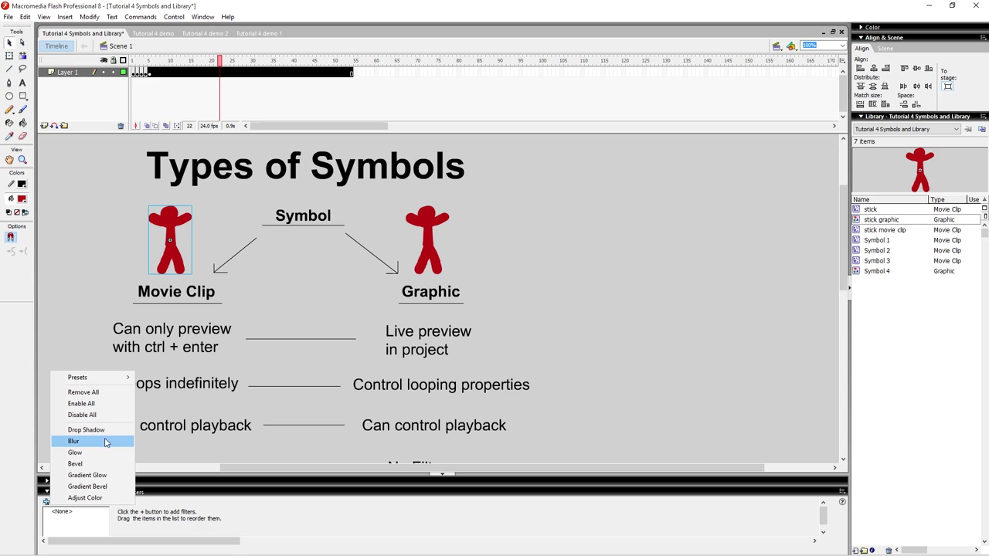
left_click(96, 447)
left_click(101, 252)
scroll(211, 273, "up", 1)
left_click(174, 258)
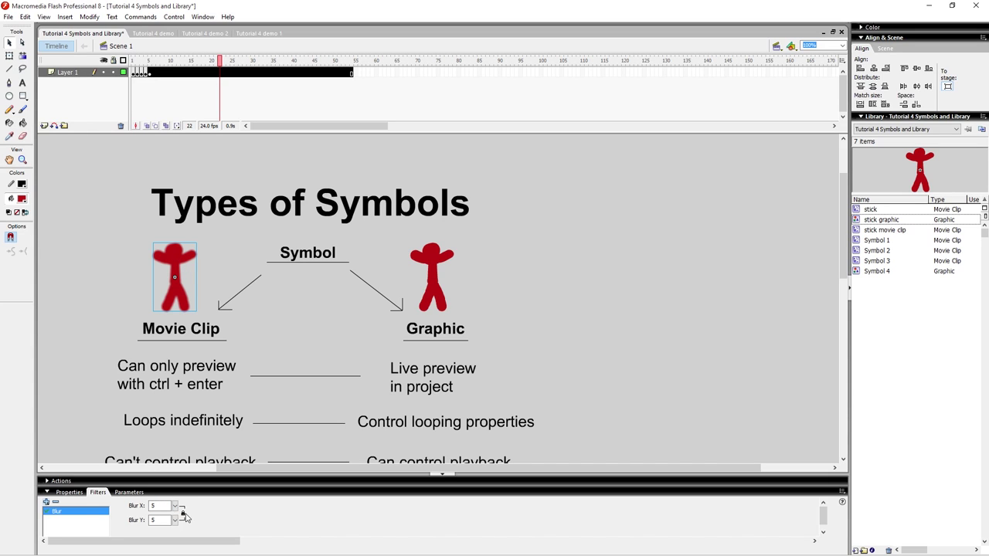
mouse_move(178, 507)
left_mouse_down()
mouse_move(179, 421)
mouse_move(172, 540)
mouse_move(175, 441)
mouse_move(164, 494)
mouse_move(181, 397)
mouse_move(167, 504)
mouse_move(176, 495)
left_mouse_up()
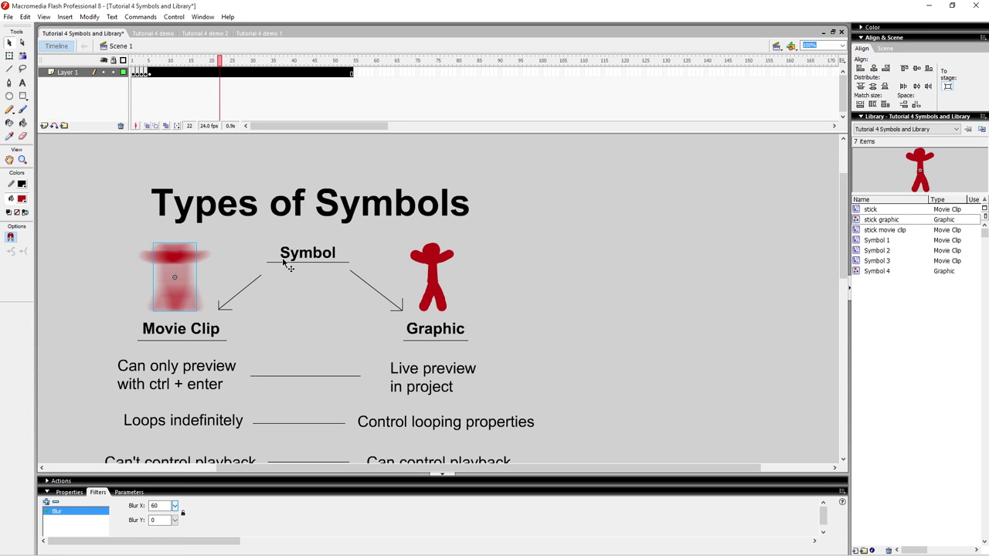
left_click(218, 263)
left_click_drag(216, 271, 214, 305)
left_click(190, 281)
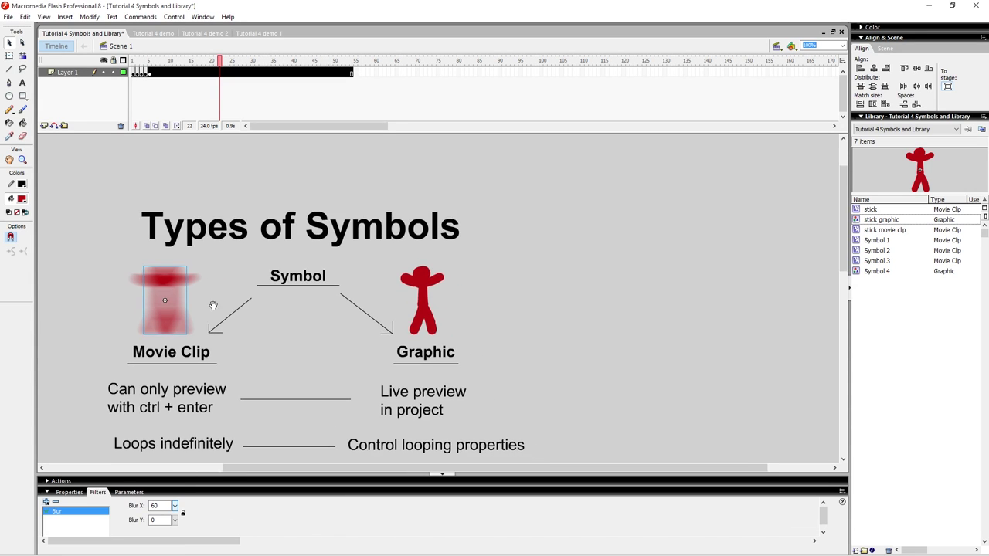
left_click(55, 503)
Step: Add a light yellow Glow filter to the stick movie clip with Blur X and Y at 40 and strength at 419%
left_click(47, 503)
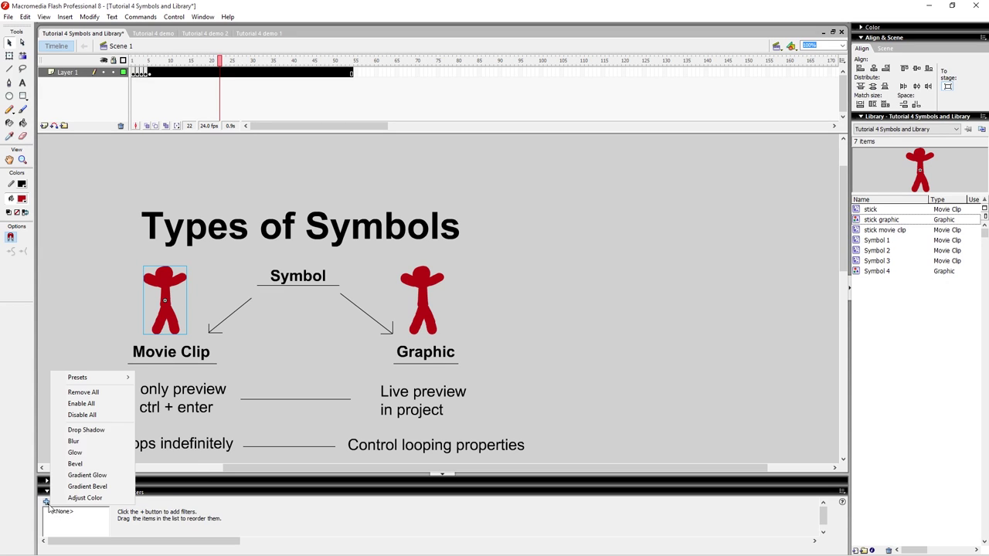
left_click(96, 452)
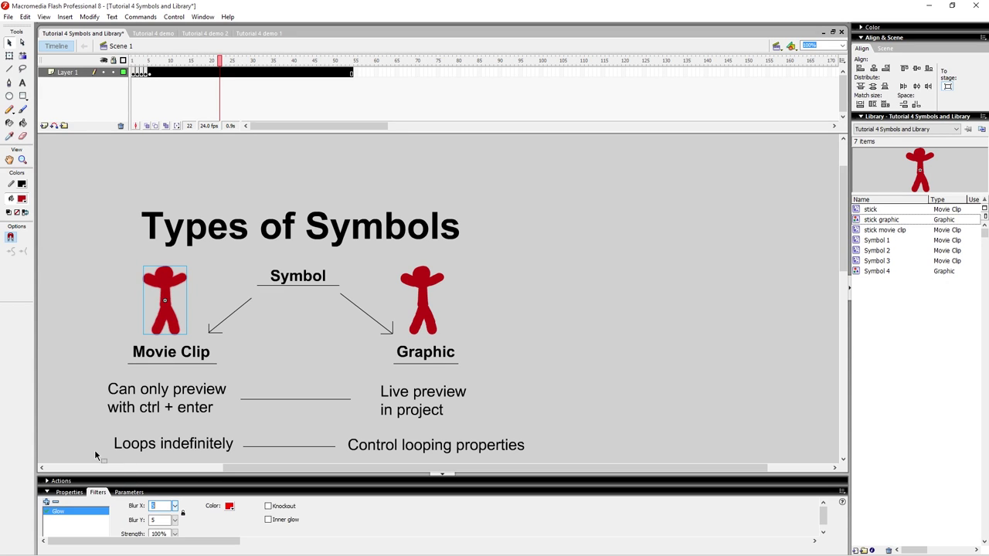
left_click(229, 507)
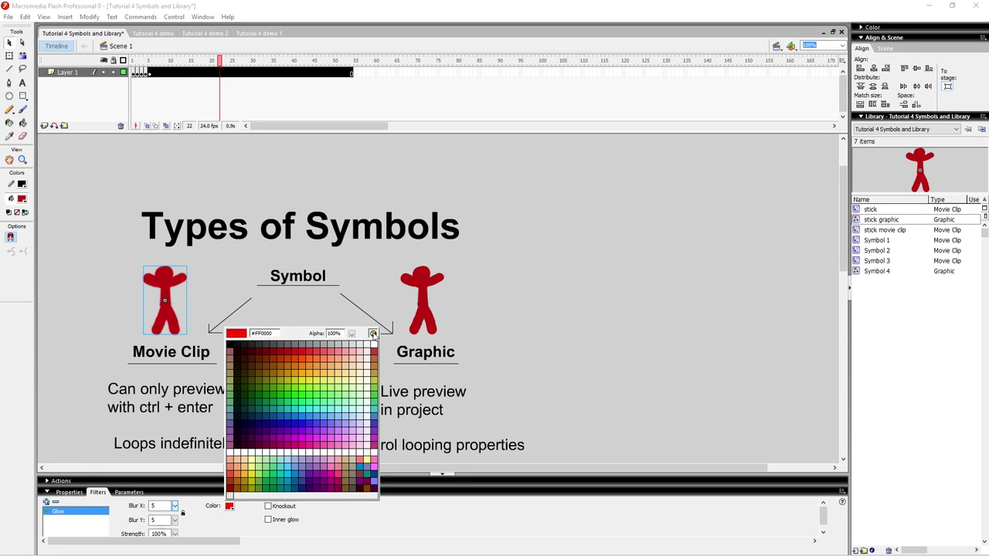
left_click(250, 462)
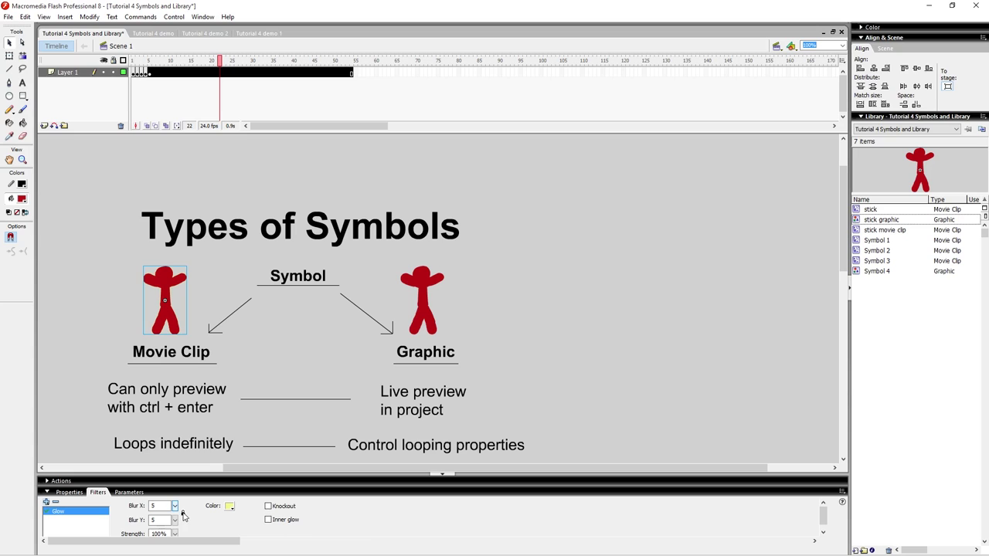
left_click_drag(175, 506, 185, 473)
left_click_drag(175, 534, 194, 464)
left_click(242, 347)
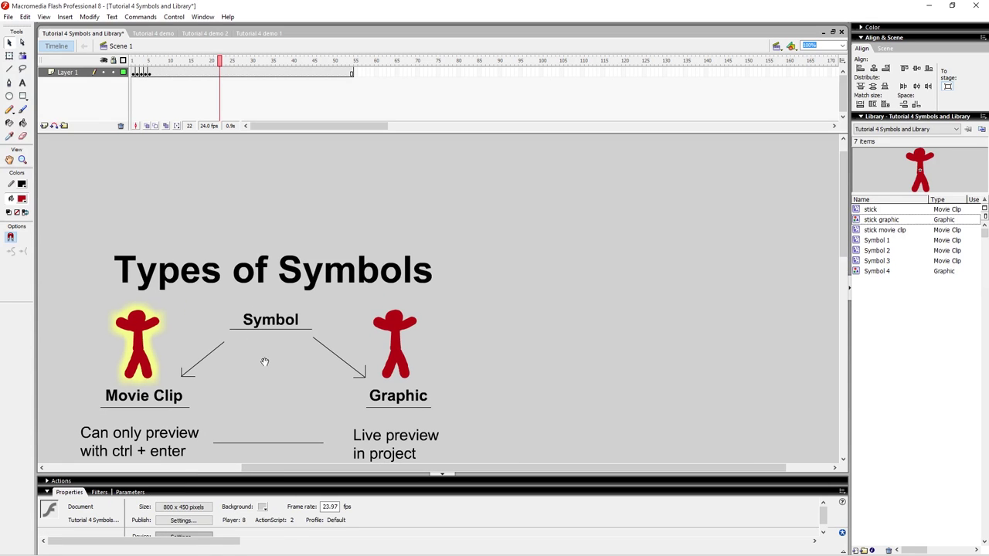
Step: Reselect the glowing movie clip and examine the list of available filters without adding another one
left_click(138, 332)
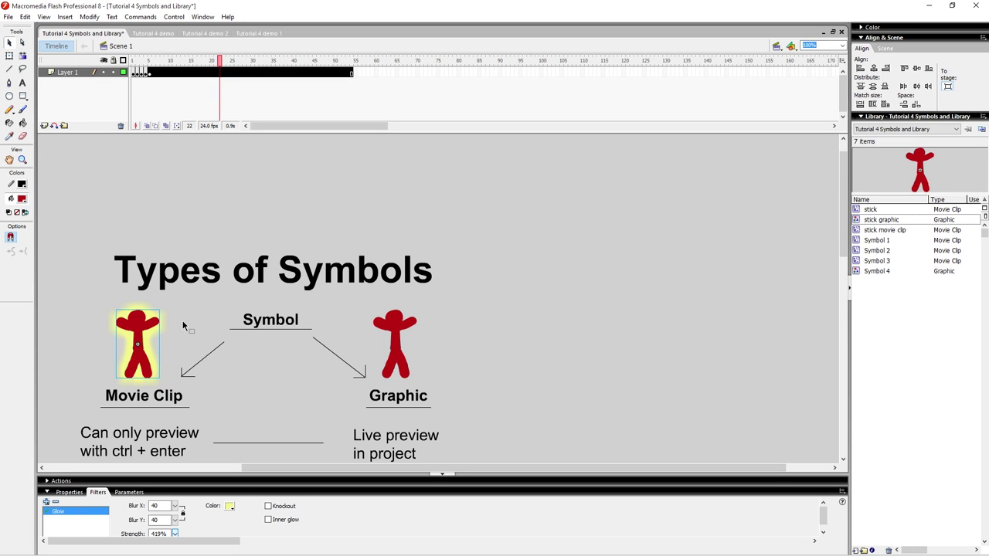
left_click_drag(122, 374, 176, 319)
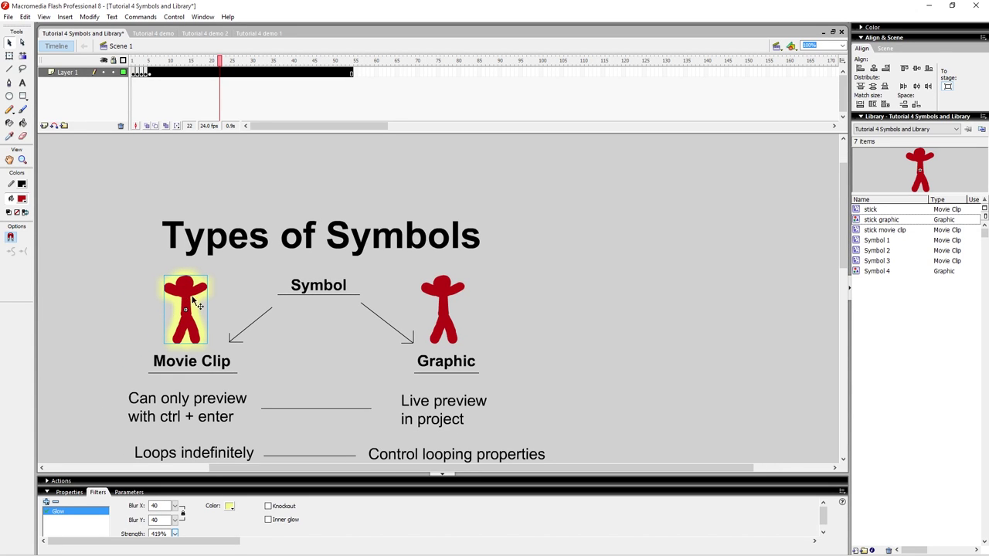
left_click(46, 502)
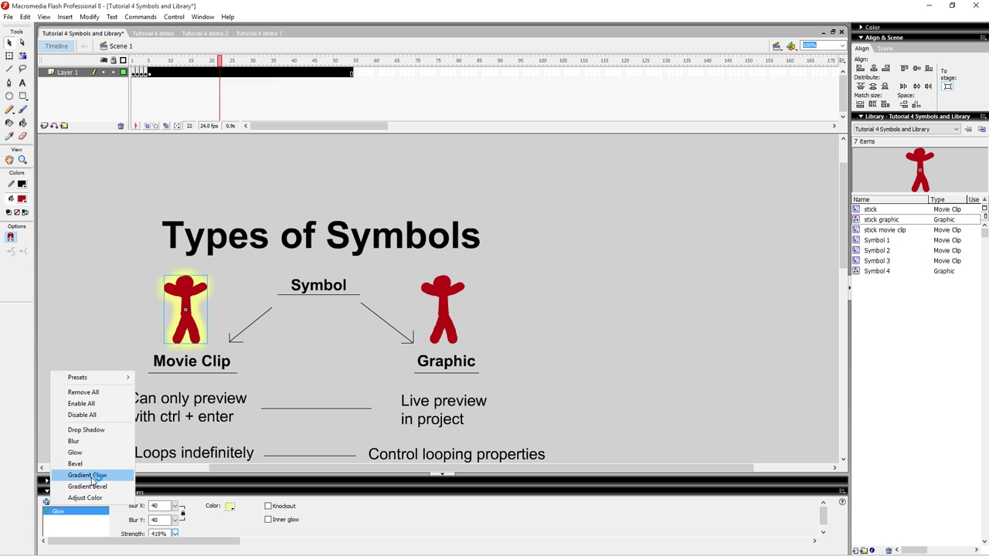
left_click(105, 316)
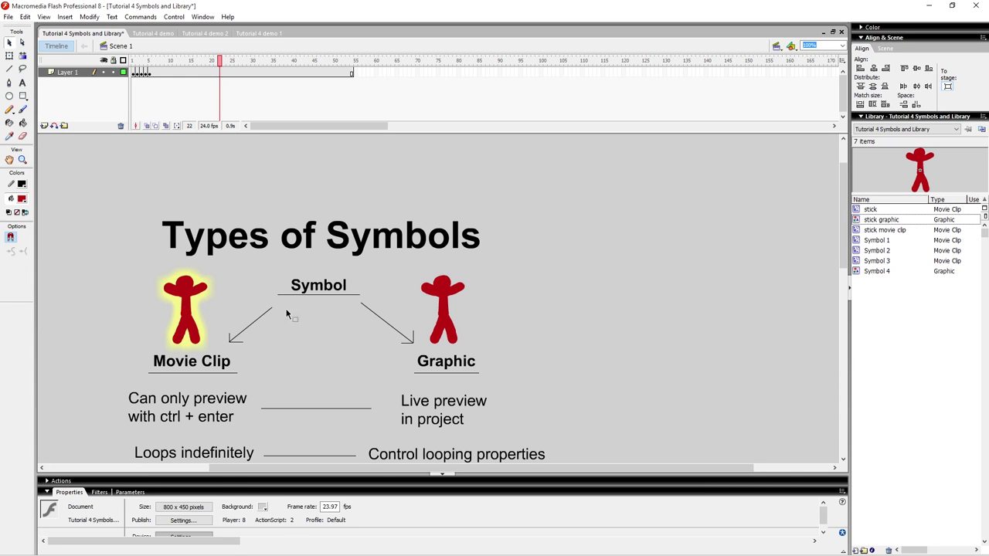
Step: Select the stick graphic instance and check whether filters can be applied to it, and return to the comparison list
left_click_drag(395, 308, 335, 314)
left_click(369, 295)
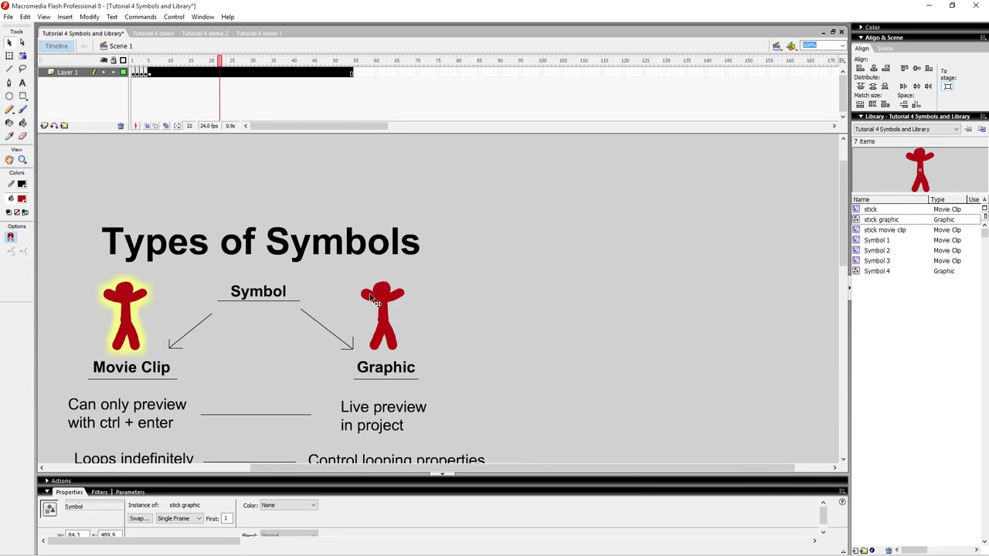
left_click(98, 492)
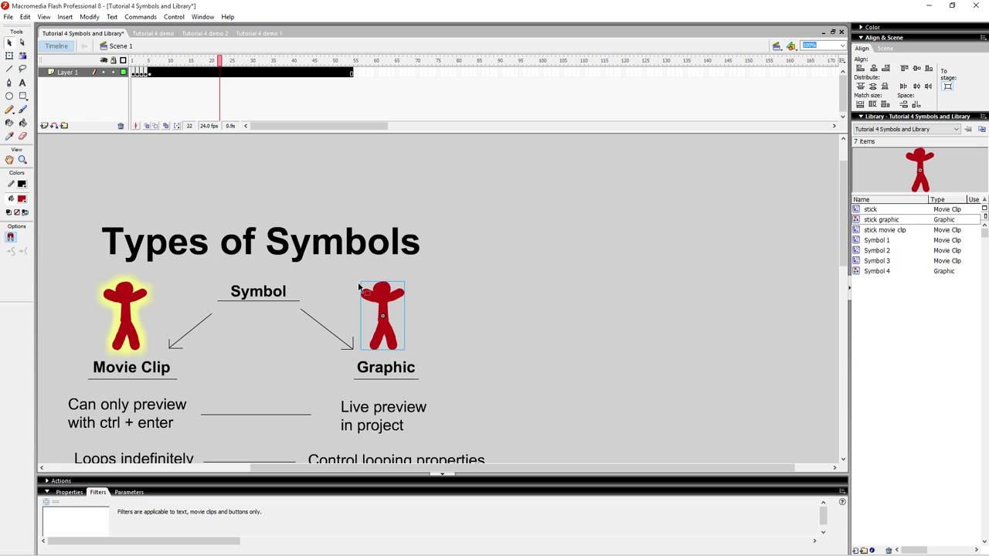
left_click(470, 305)
scroll(470, 304, "down", 3)
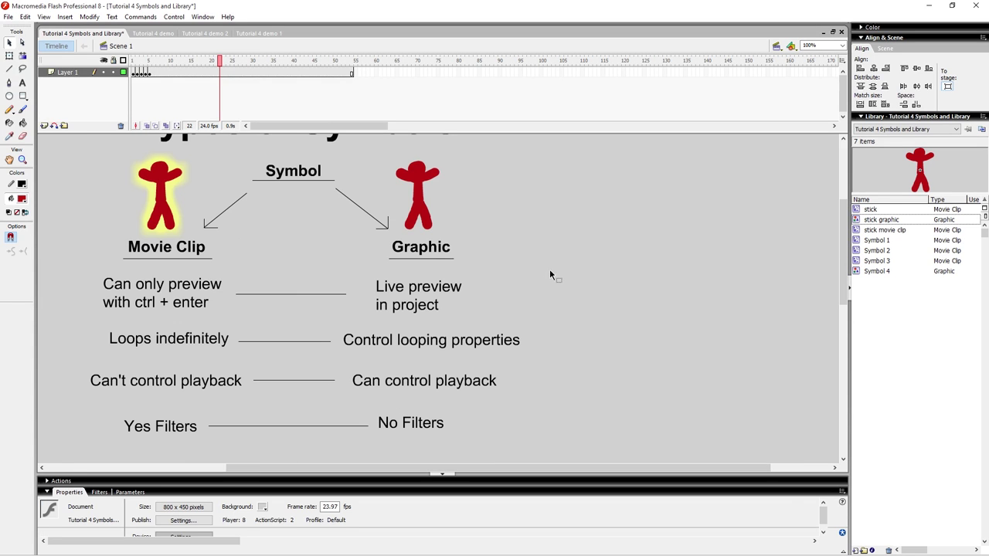
Step: Look over the movie clip and graphic comparison rows, and bring the Examples section beneath them into view
left_click_drag(551, 278, 124, 441)
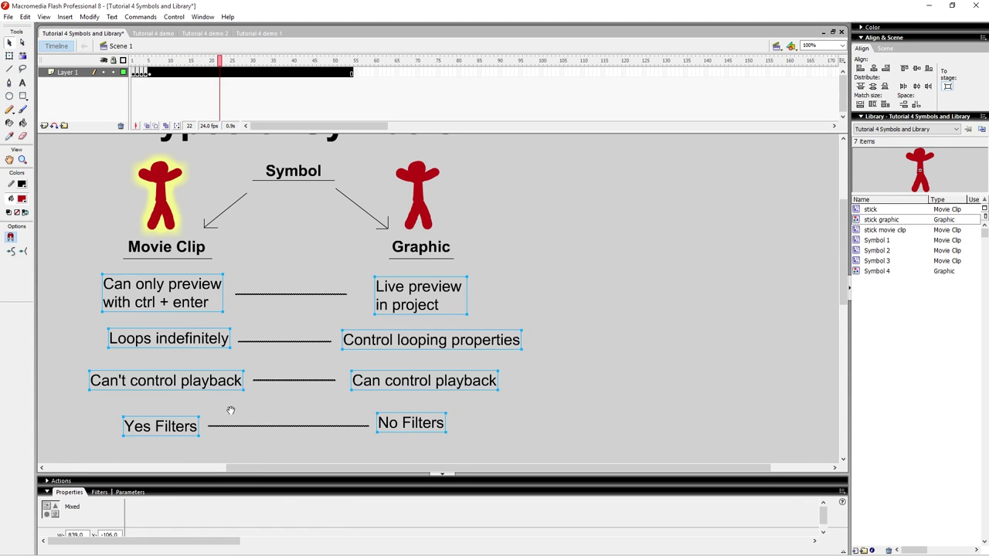
left_click_drag(252, 397, 263, 293)
left_click(262, 344)
scroll(227, 349, "down", 1)
left_click_drag(267, 373, 294, 357)
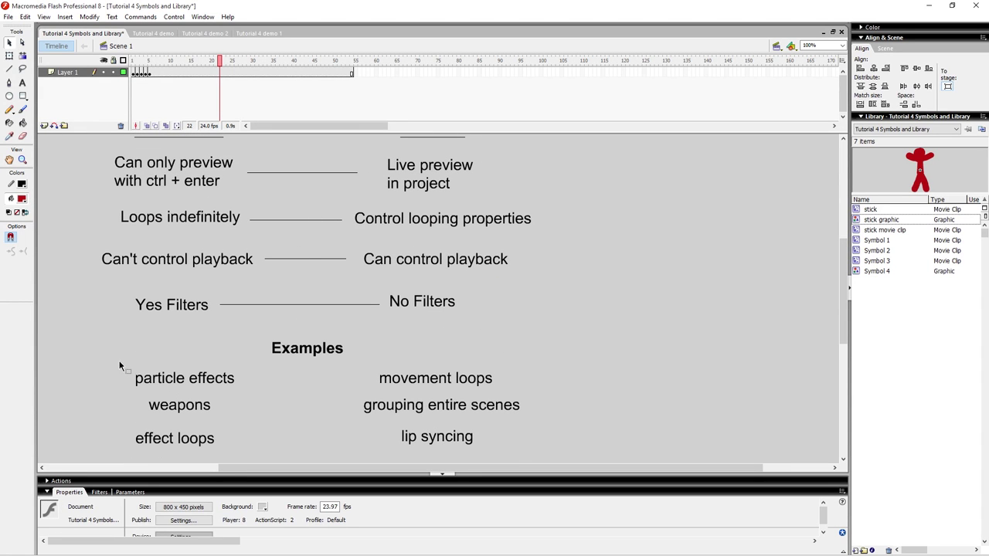
mouse_move(425, 222)
left_mouse_down()
mouse_move(414, 351)
mouse_move(430, 236)
left_mouse_up()
left_click_drag(376, 328, 373, 301)
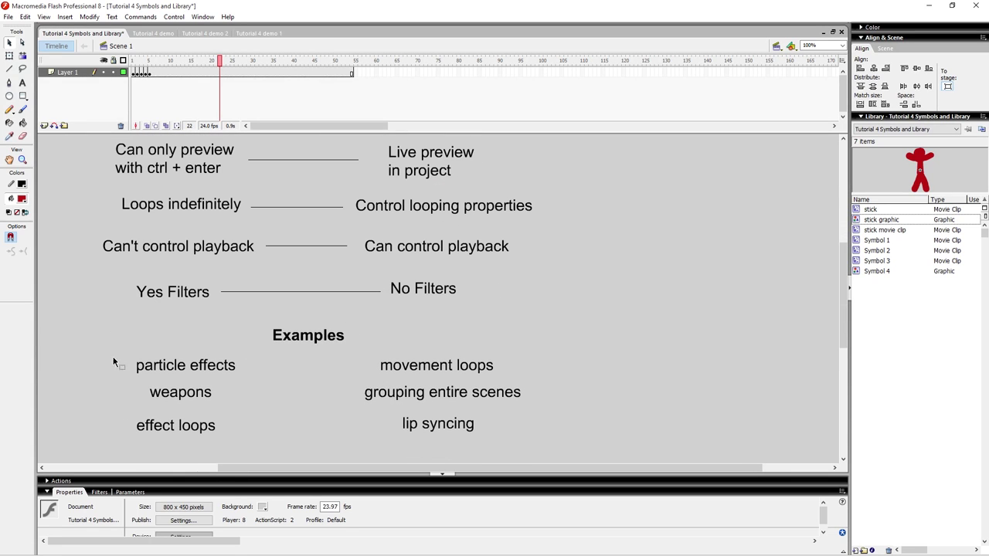
Step: Examine the movie clip examples in turn: particle effects, weapons and effect loops
left_click_drag(106, 344, 234, 447)
left_click(234, 446)
left_click(214, 398)
left_click(228, 399)
left_click(217, 426)
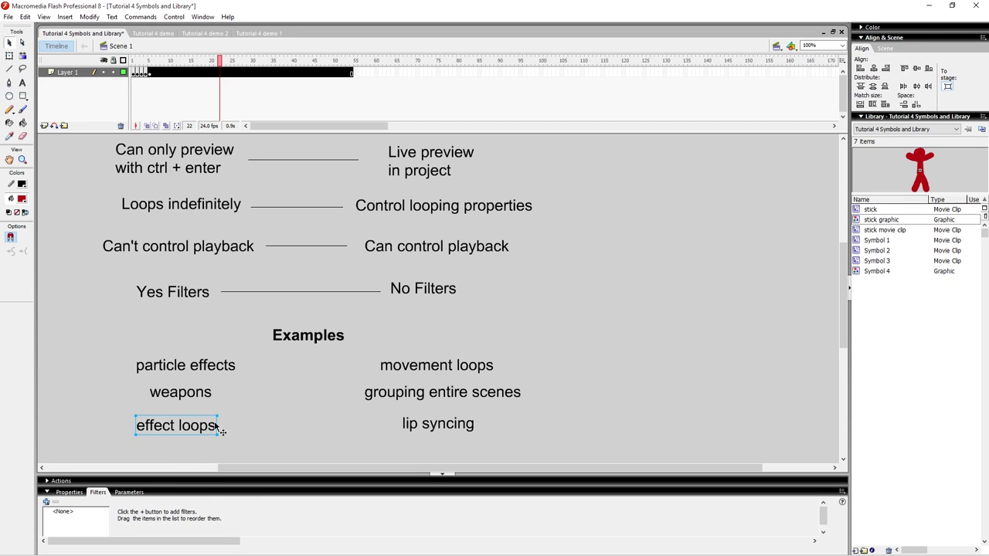
left_click(256, 412)
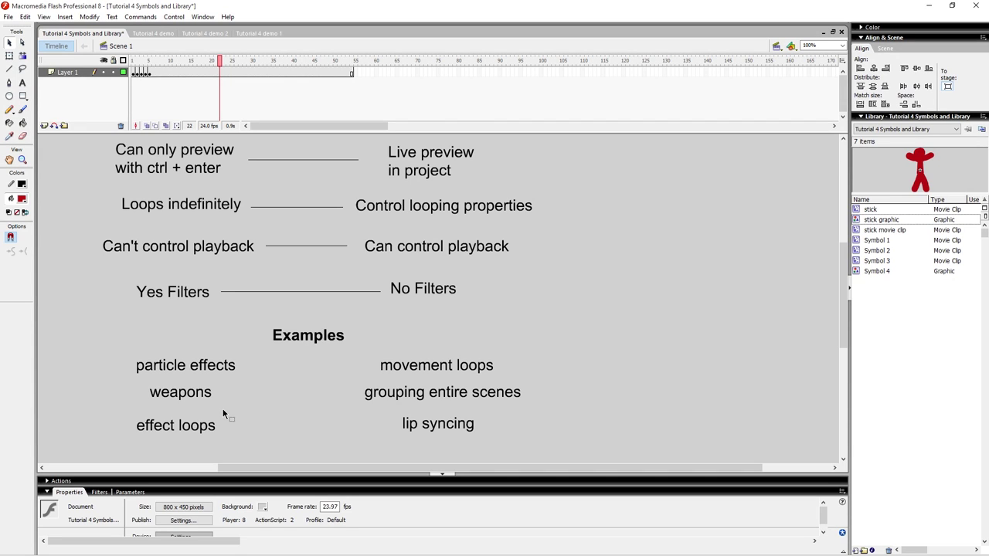
left_click(217, 434)
left_click(239, 425)
Step: Go back up to the stick figures, select the graphic instance and examine its looping options
left_click_drag(225, 302, 213, 313)
left_click_drag(154, 324, 110, 285)
left_click(111, 288)
left_click(207, 331)
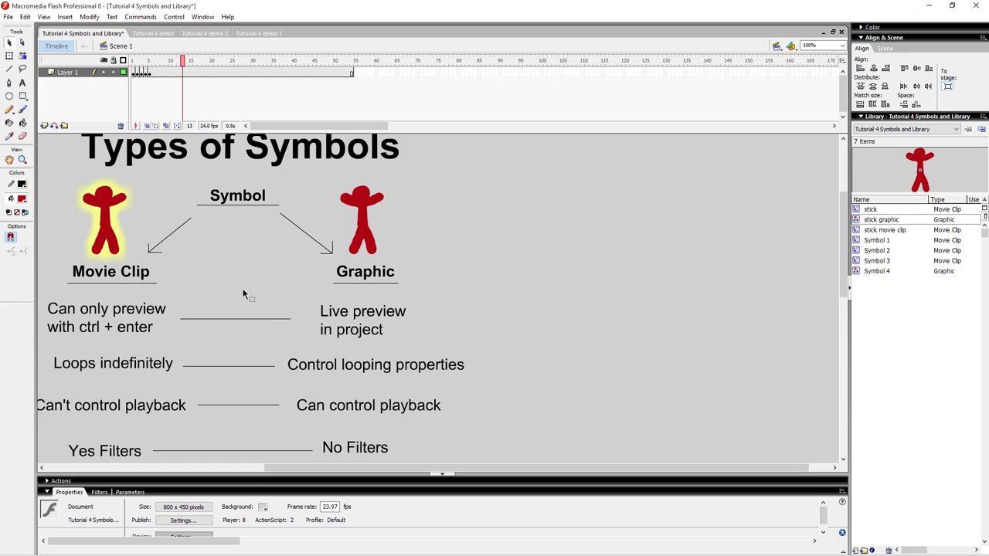
left_click_drag(290, 325, 288, 345)
left_click(365, 232)
left_click(193, 518)
left_click(190, 529)
left_click(492, 274)
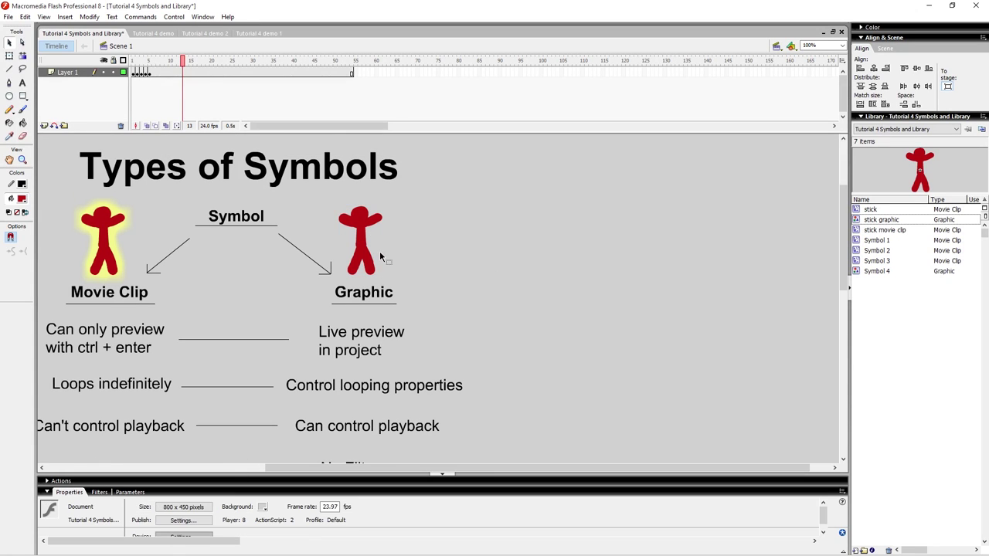
Step: Scrub the timeline to frame 29 to watch the graphic's live preview, and compare it with the movement loops example
left_click_drag(188, 61, 248, 59)
key("space")
left_click_drag(260, 354, 248, 229)
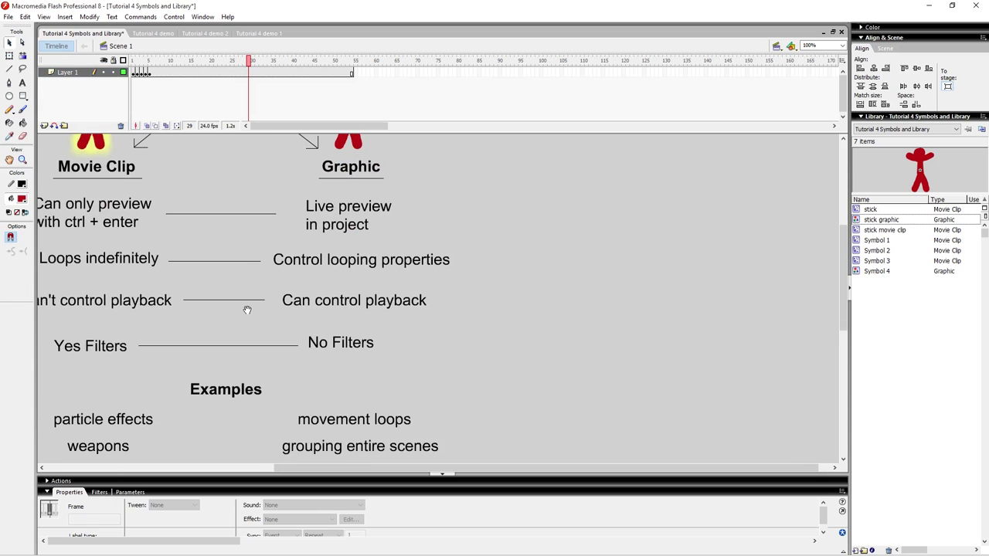
left_click_drag(250, 309, 277, 270)
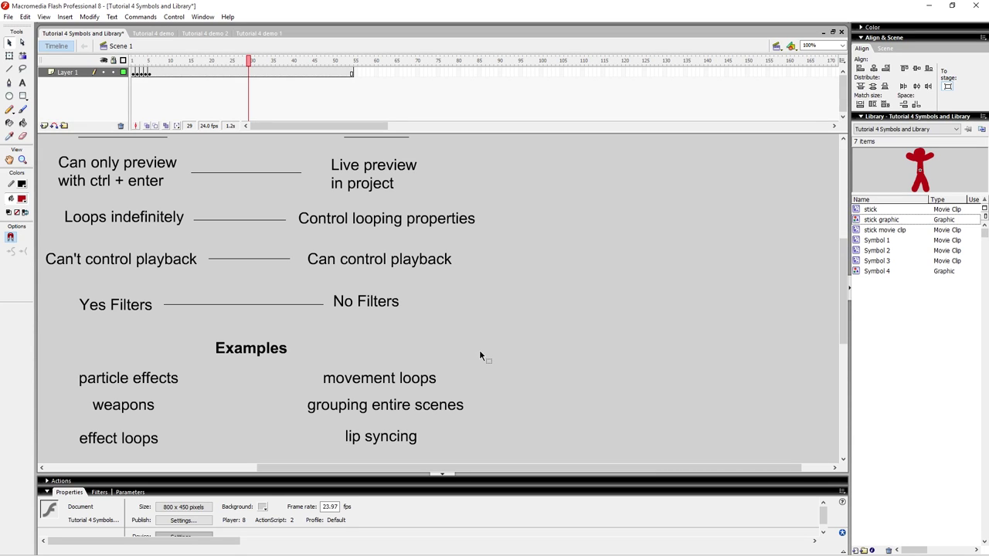
scroll(361, 268, "up", 4)
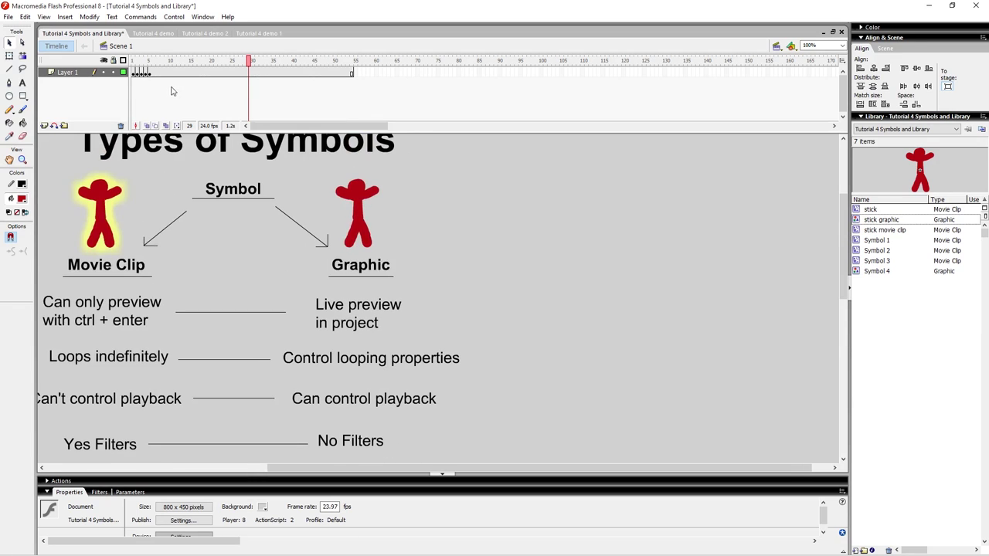
Step: Scrub to frame 16 and review the graphic examples: movement loops, grouping entire scenes and lip syncing
left_click_drag(159, 60, 195, 64)
key("space")
left_click_drag(314, 440, 283, 315)
scroll(283, 314, "up", 3)
left_click(392, 345)
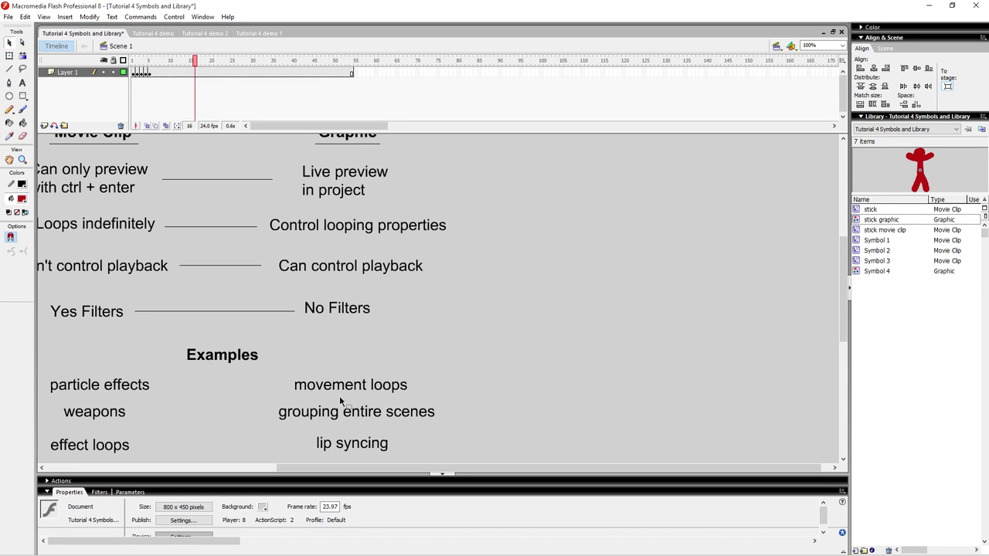
left_click(360, 412)
left_click(425, 399)
left_click_drag(273, 388, 311, 362)
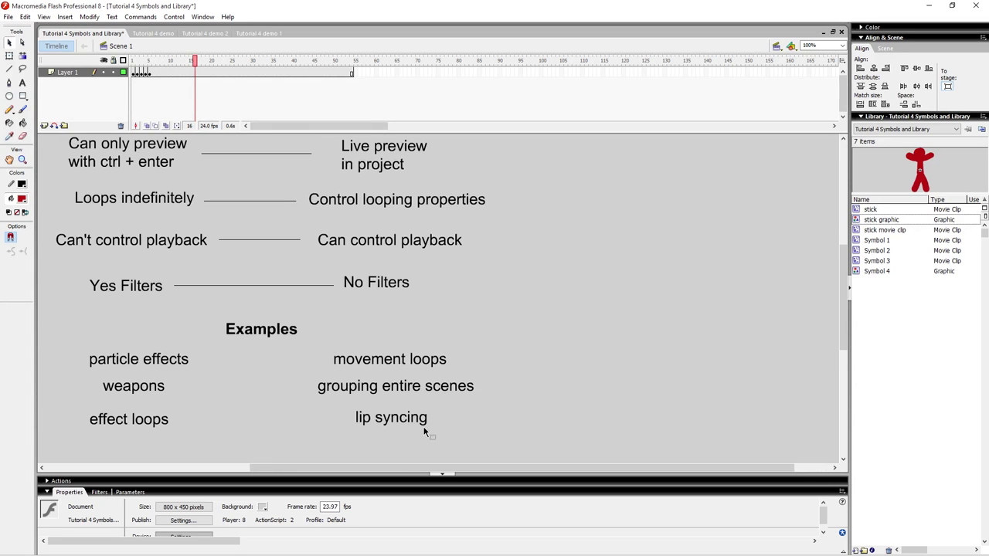
Step: Select the stick graphic instance, move the playhead to frame 11 and compare the graphic with the glowing movie clip
scroll(364, 278, "up", 5)
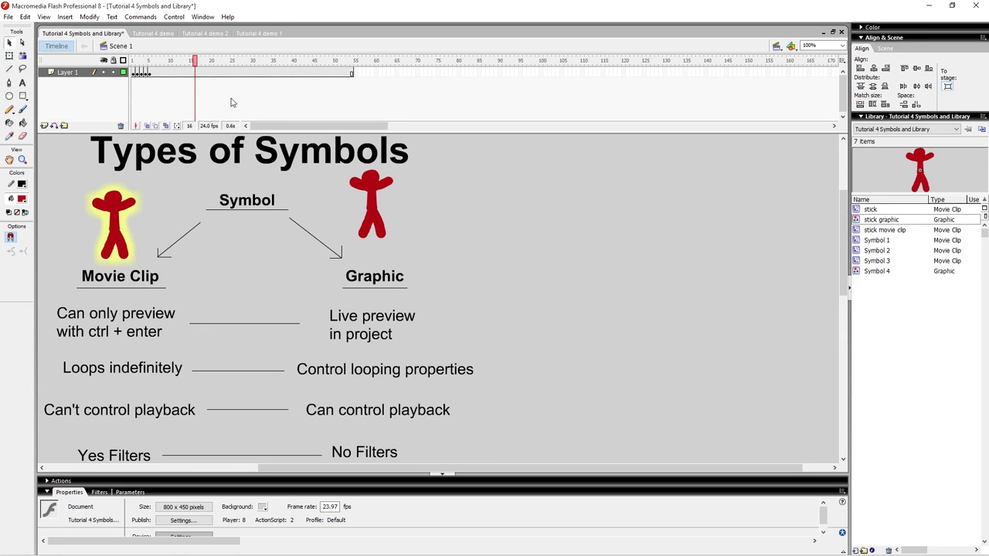
left_click_drag(381, 221, 366, 258)
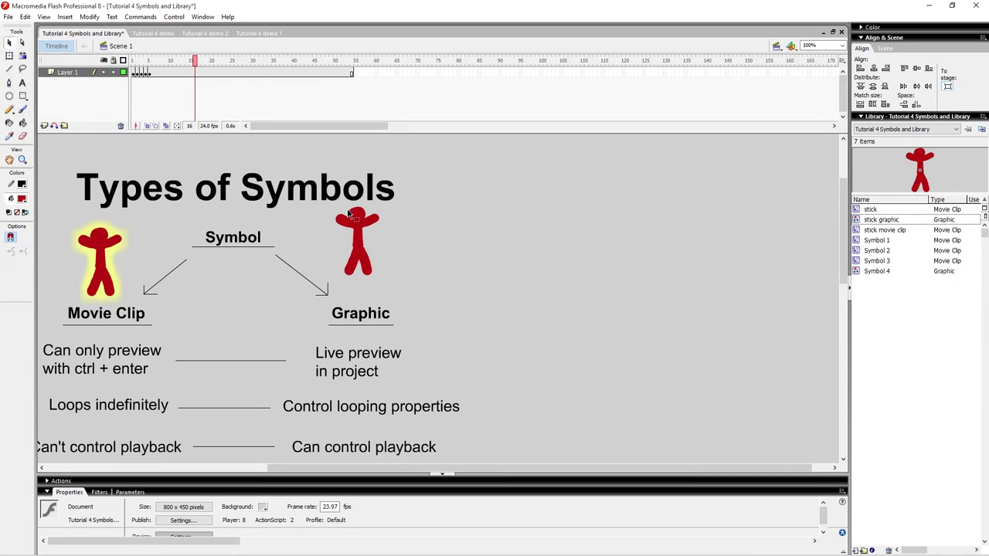
left_click(351, 218)
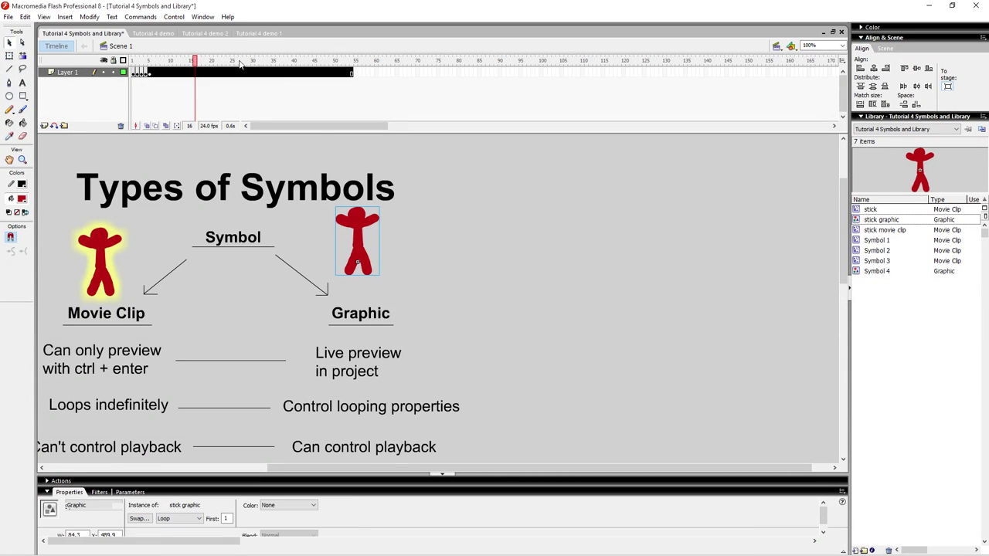
left_click(174, 61)
mouse_move(255, 287)
left_mouse_down()
mouse_move(302, 289)
mouse_move(266, 280)
left_mouse_up()
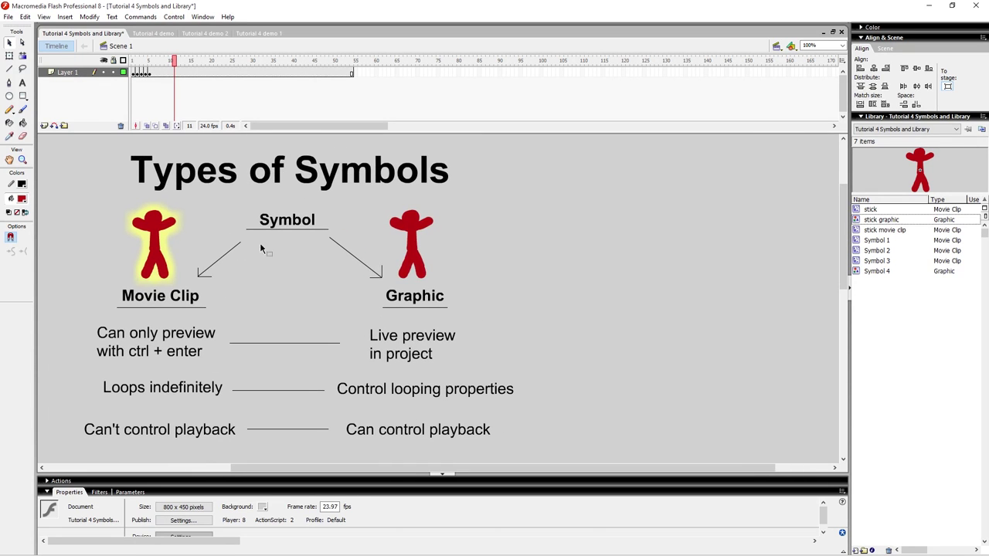
left_click_drag(261, 246, 254, 272)
left_click(134, 282)
left_click(394, 282)
left_click(497, 283)
Step: Switch to the Tutorial 4 demo document and preview the stickman's run animation on the timeline
key("ctrl+Tab")
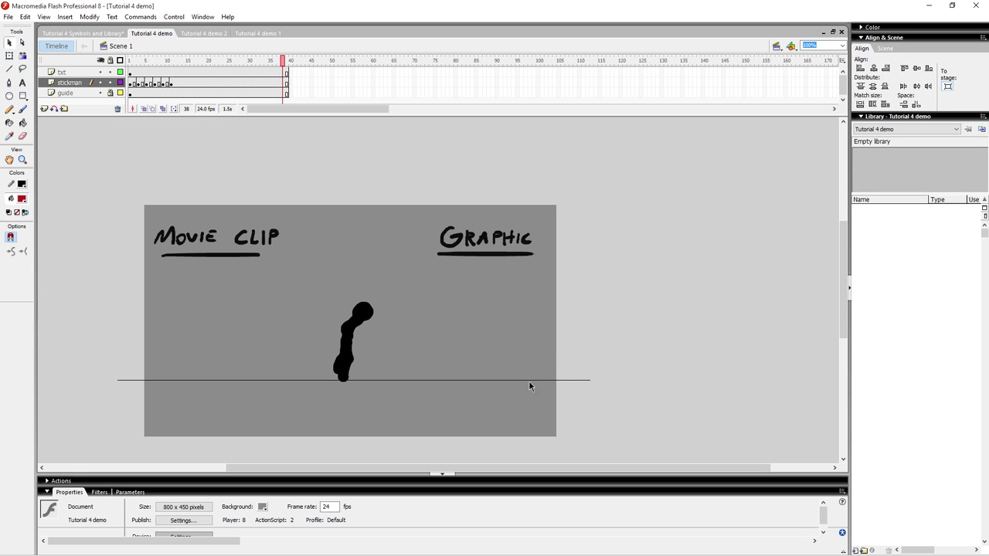
left_click_drag(370, 236, 356, 235)
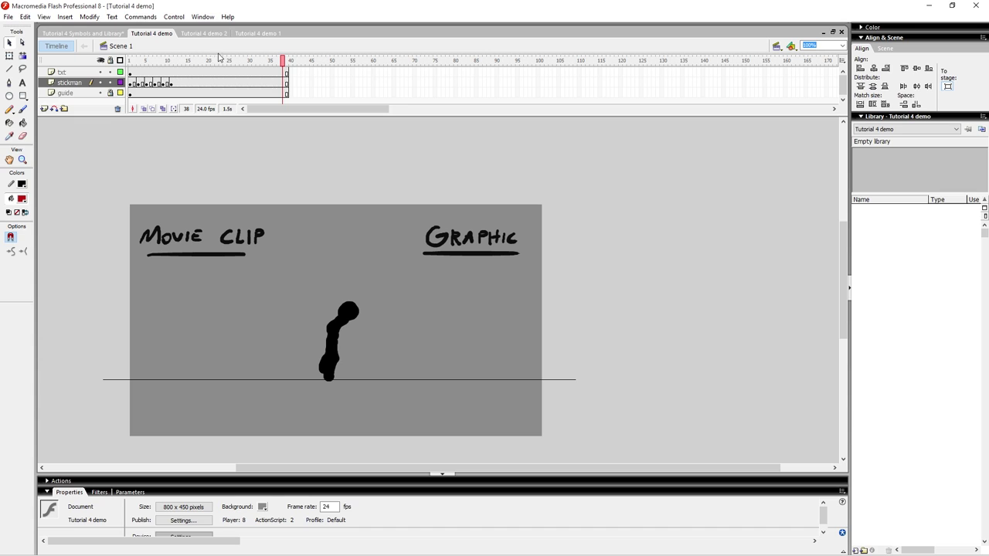
left_click(171, 62)
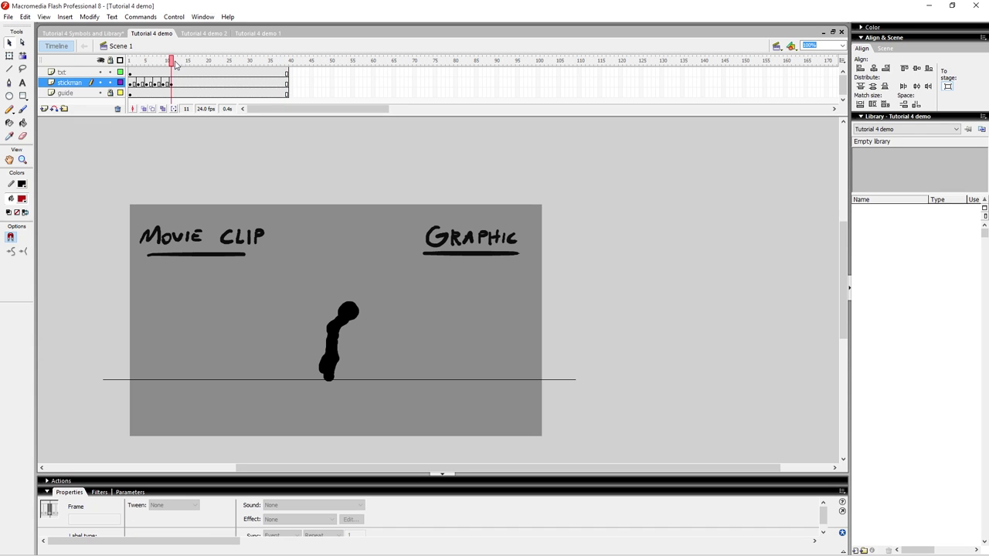
left_click_drag(175, 64, 129, 65)
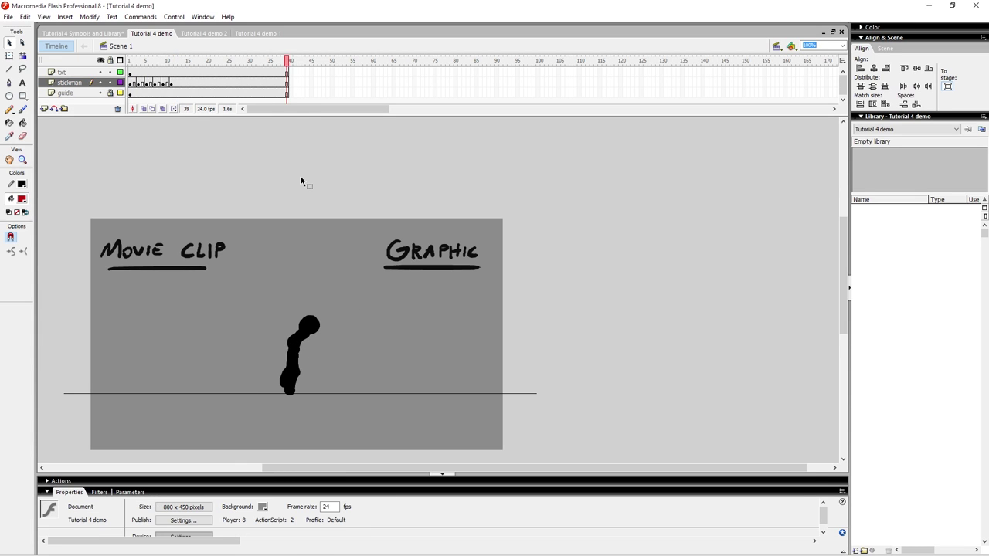
key("Return")
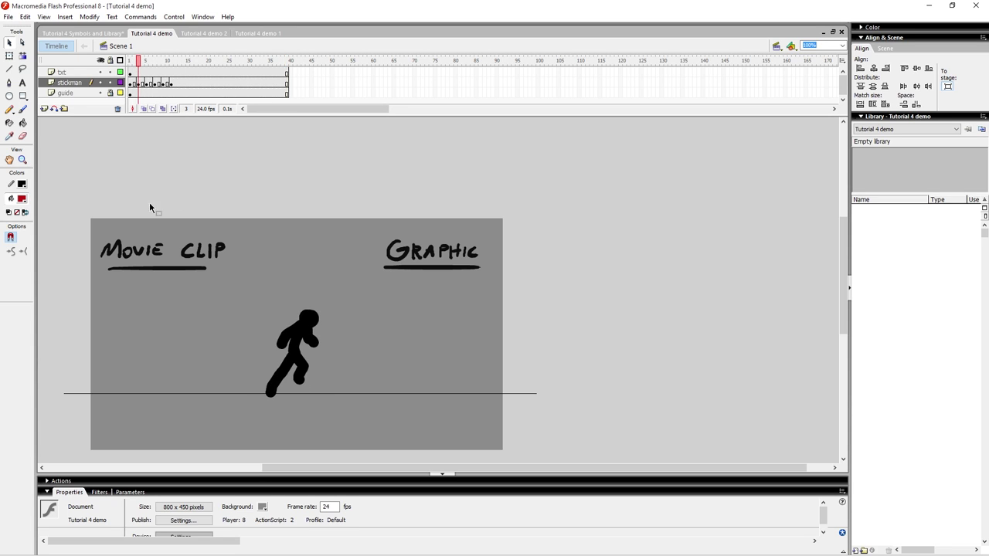
Step: Examine the handwritten Movie Clip and Graphic titles on the stage, selecting each area in turn
left_click_drag(91, 232, 268, 293)
left_click(267, 294)
left_click_drag(377, 284, 557, 187)
left_click(557, 188)
left_click_drag(484, 232, 465, 255)
left_click_drag(235, 276, 267, 255)
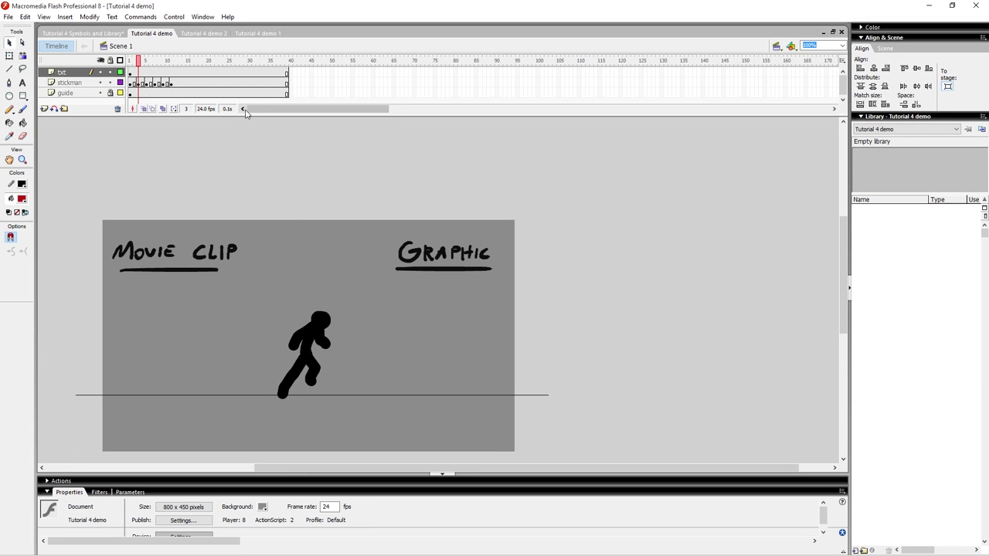
Step: Advance through the stickman's run cycle frame by frame, and return the playhead to frame 1
key(".")
key(".")
key(".")
key(".")
key(".")
key(".")
key(".")
key(".")
key(".")
key(".")
key(".")
key(".")
left_click_drag(162, 62, 129, 62)
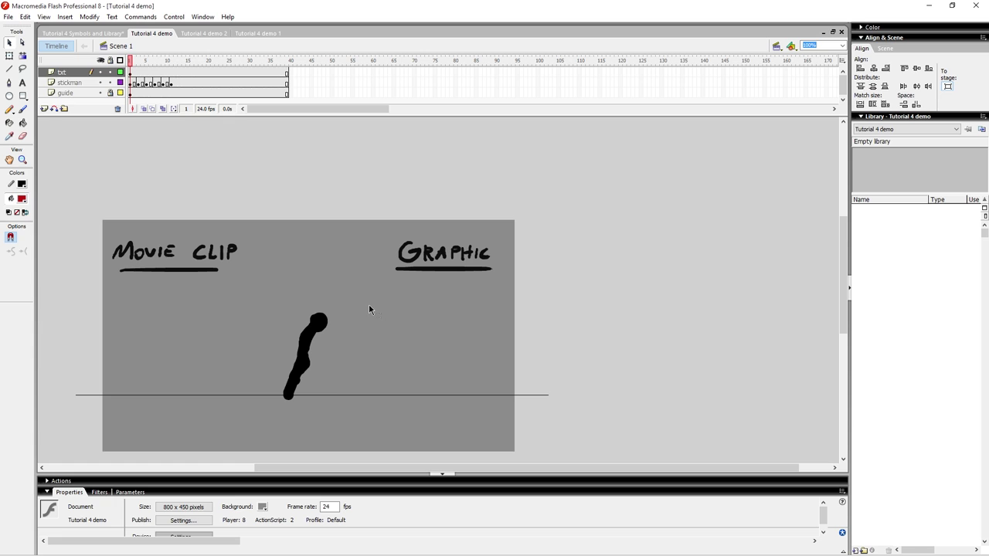
left_click_drag(387, 287, 363, 297)
key("b")
mouse_move(448, 304)
left_mouse_down()
mouse_move(370, 304)
mouse_move(375, 331)
left_mouse_up()
key("ctrl+z")
key("v")
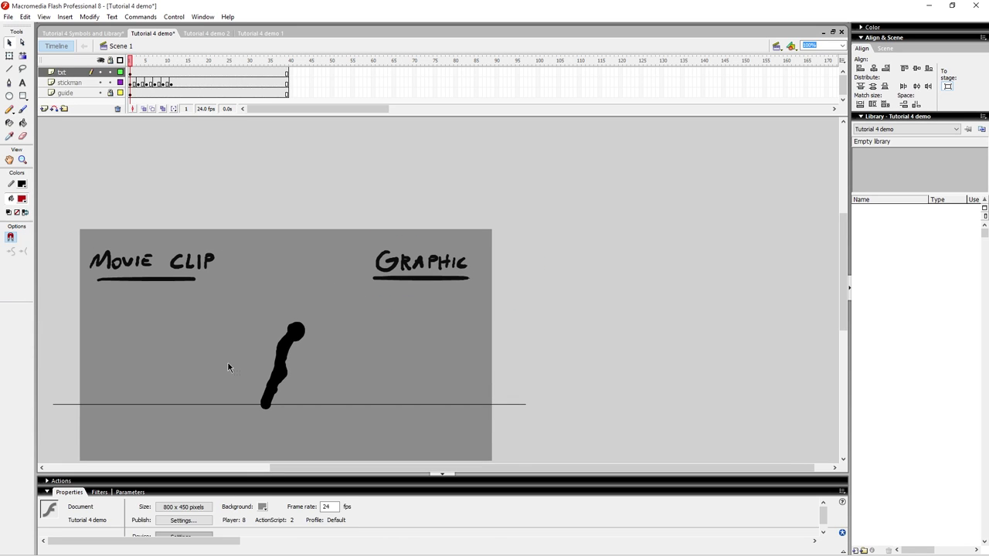
left_click_drag(132, 83, 176, 84)
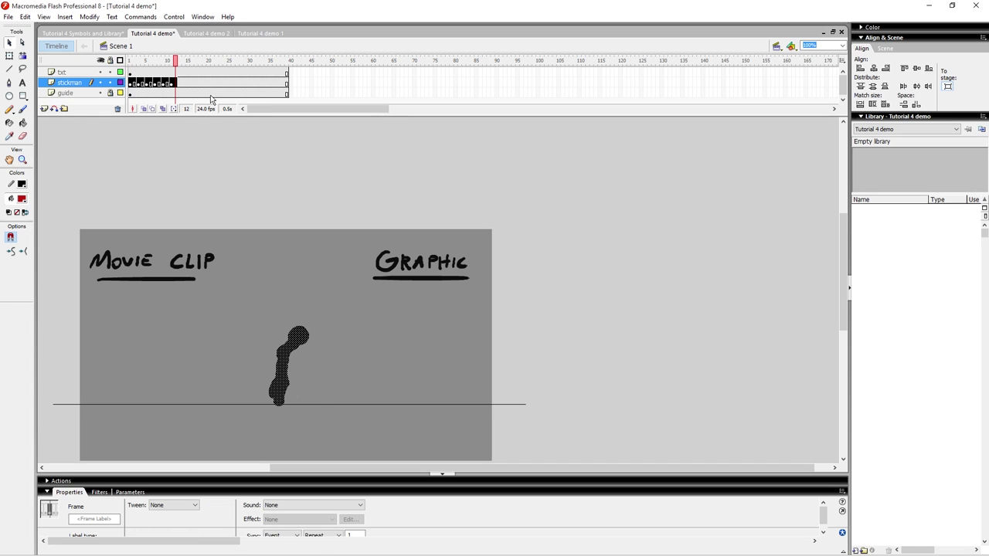
right_click(164, 85)
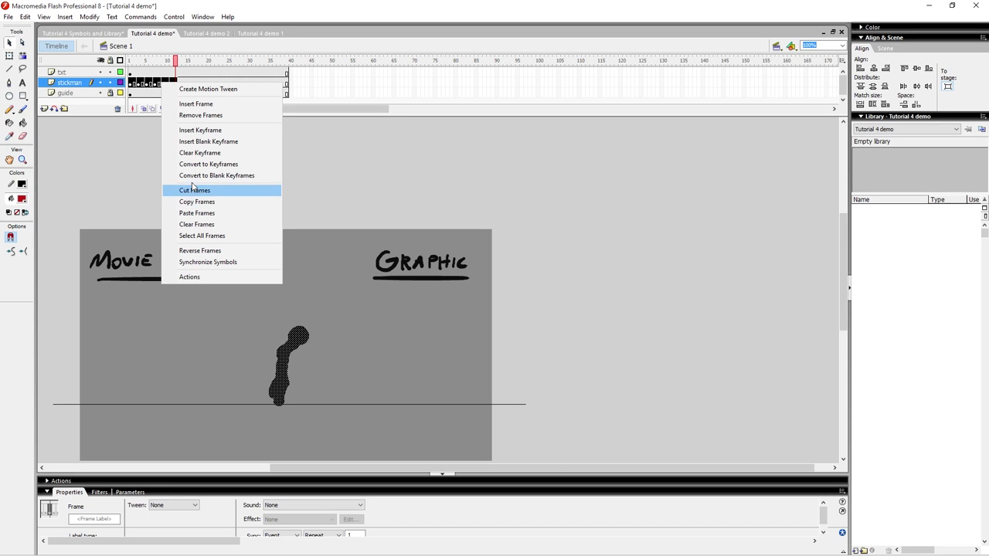
left_click(154, 62)
Step: Copy frames 1 to 12 of the stickman layer and clear the frame selection
left_click_drag(129, 83, 176, 83)
right_click(164, 83)
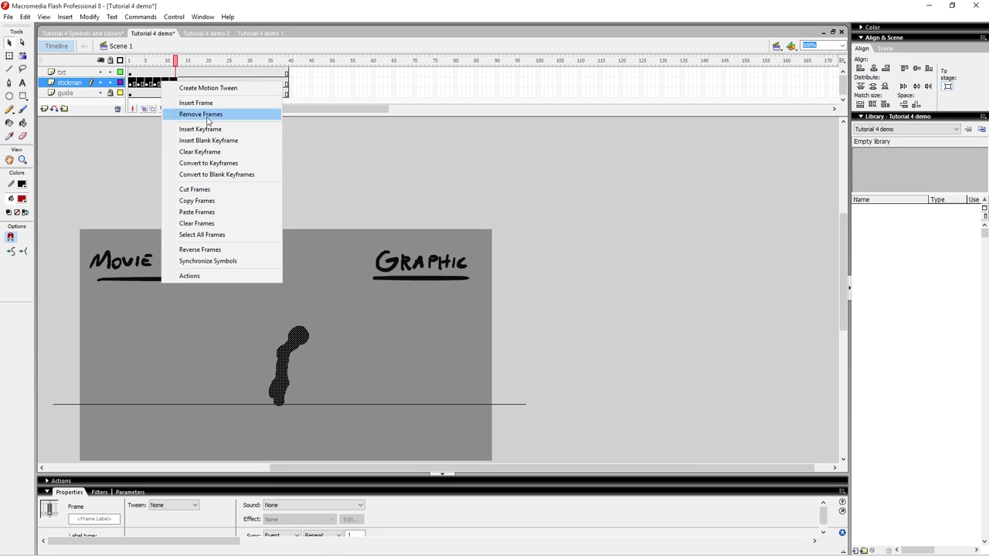
left_click(215, 202)
left_click(402, 348)
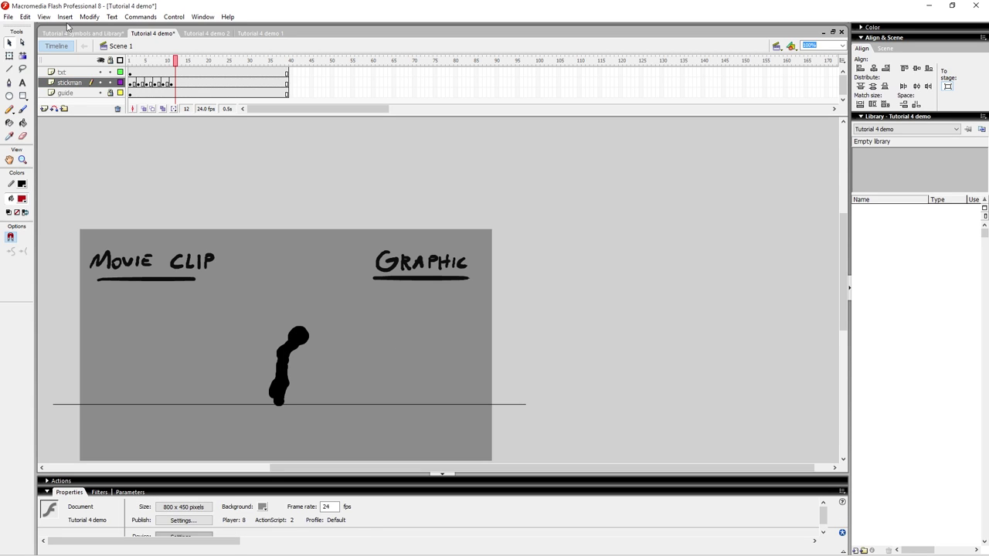
Step: Create a new symbol of type Graphic named "graphic run"
left_click(64, 17)
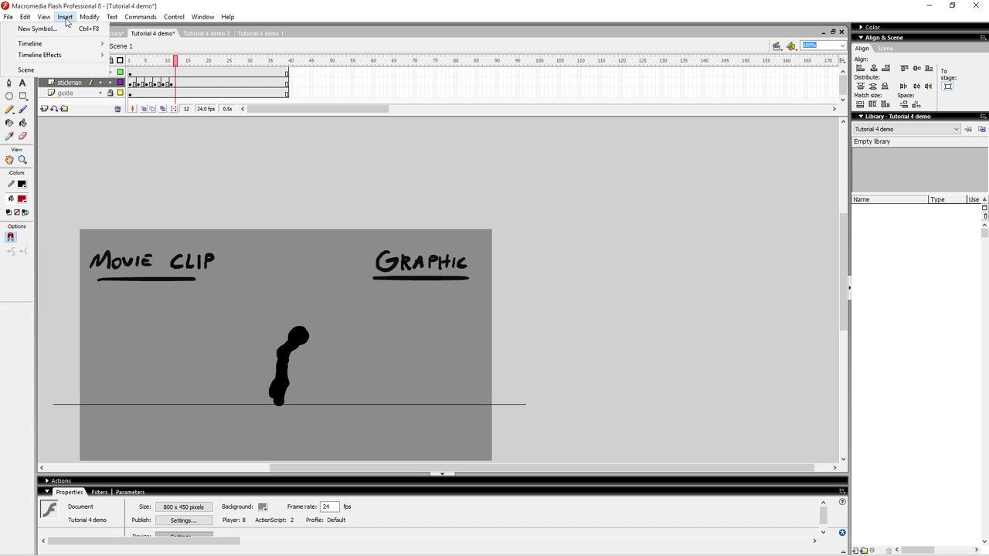
left_click(92, 29)
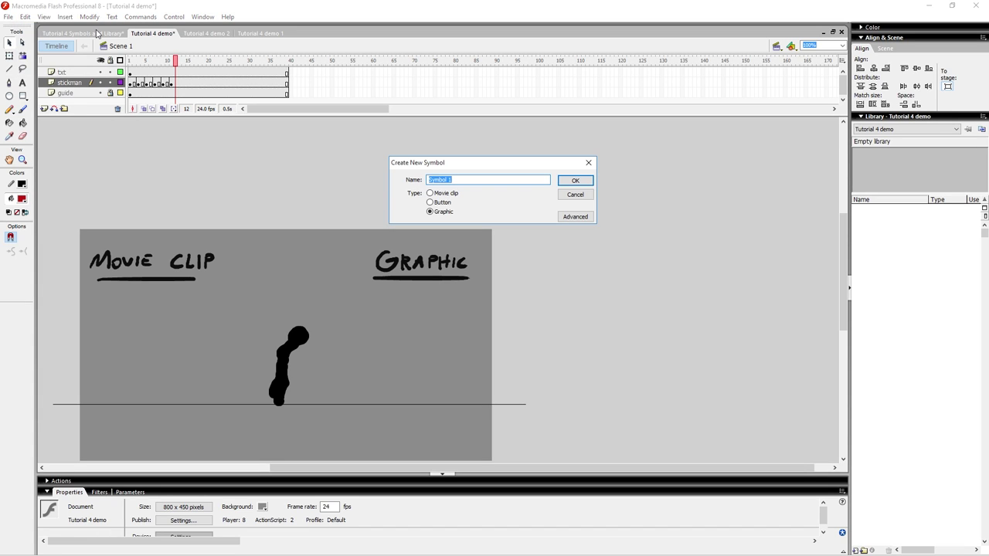
left_click_drag(463, 168, 325, 204)
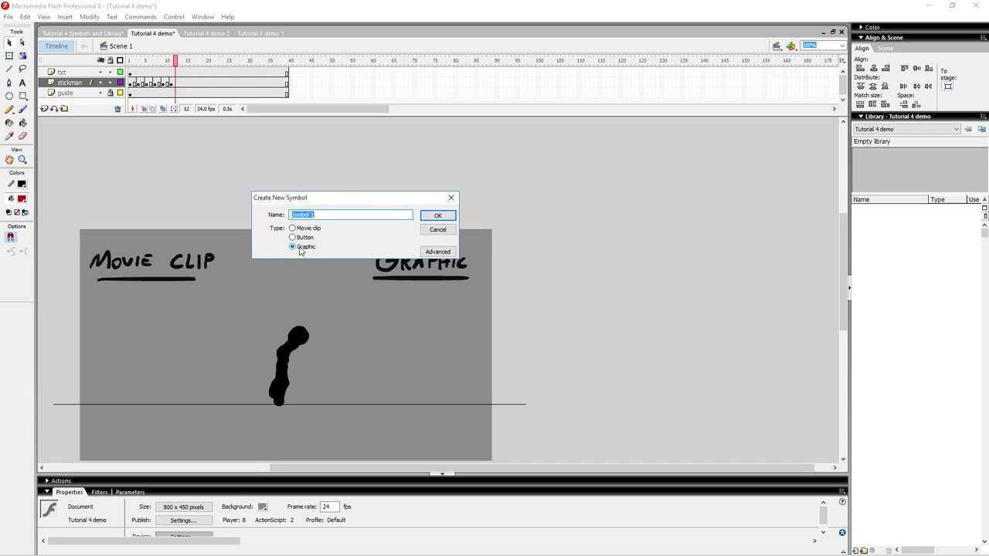
type("graphic run")
left_click(438, 214)
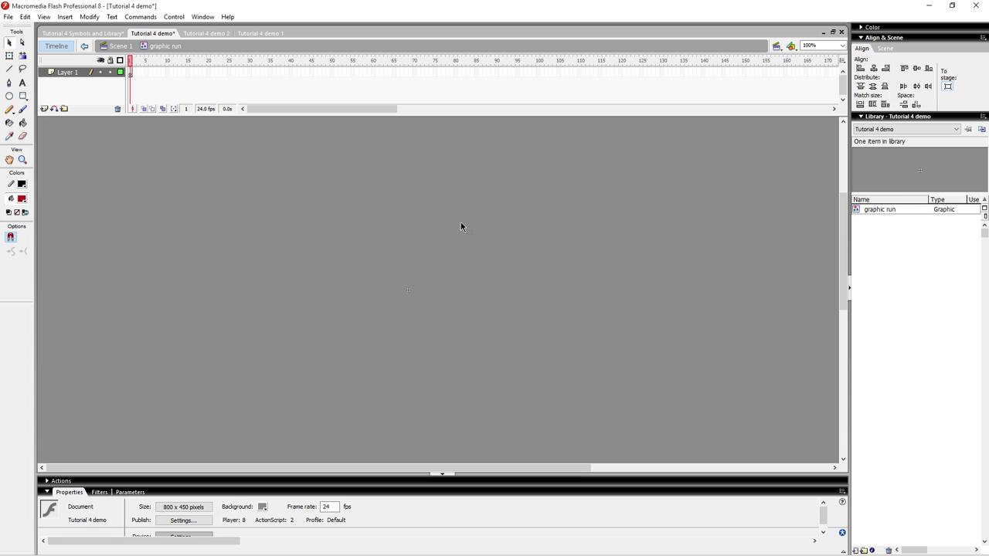
Step: Paste the copied stickman run frames into the graphic run symbol's timeline, starting at frame 1 of its layer
left_click(131, 73)
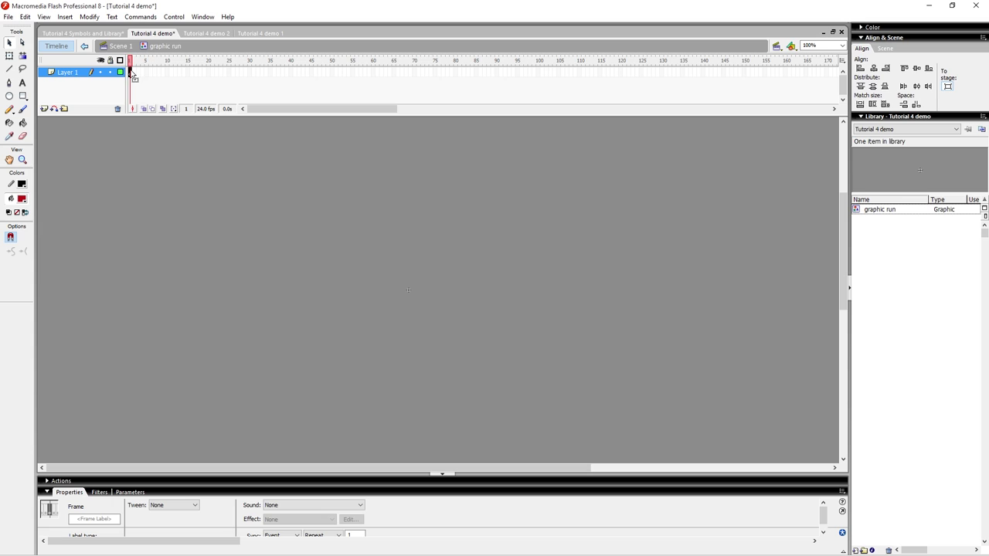
right_click(132, 73)
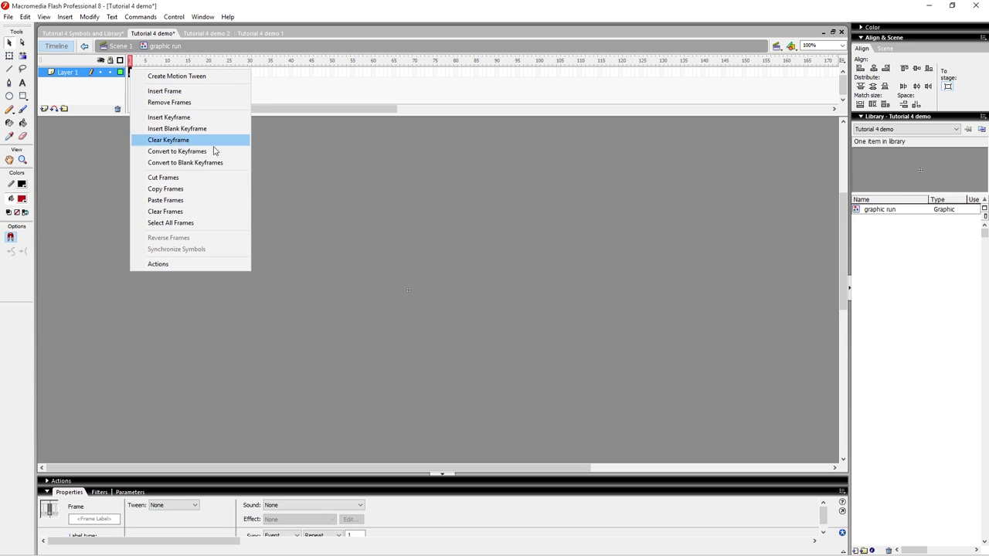
left_click(165, 200)
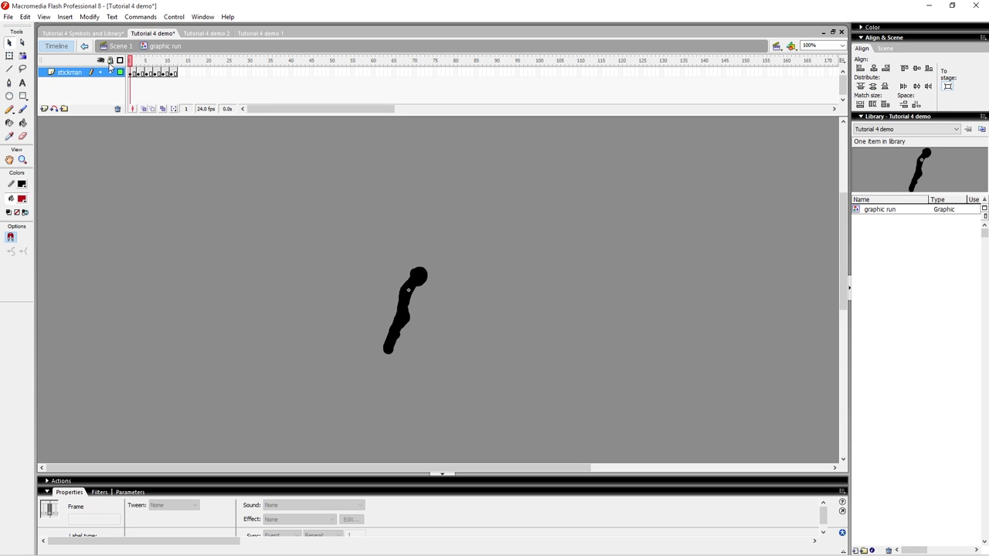
Step: Play the run animation inside the graphic run symbol's own timeline
key("Return")
key("Return")
key("Return")
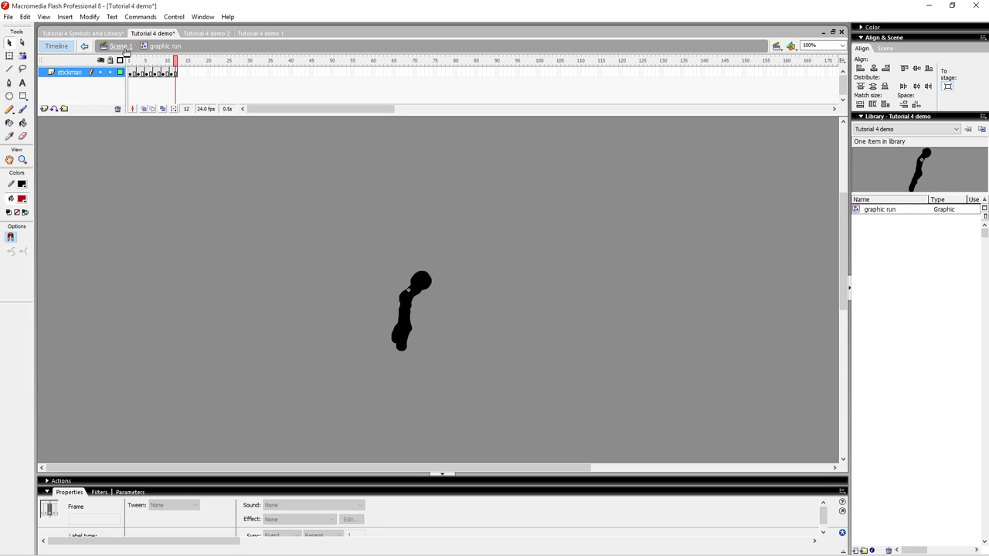
Step: Return to Scene 1 and turn the stickman layer into a hidden, locked guide layer
left_click(123, 47)
left_click_drag(260, 287, 273, 224)
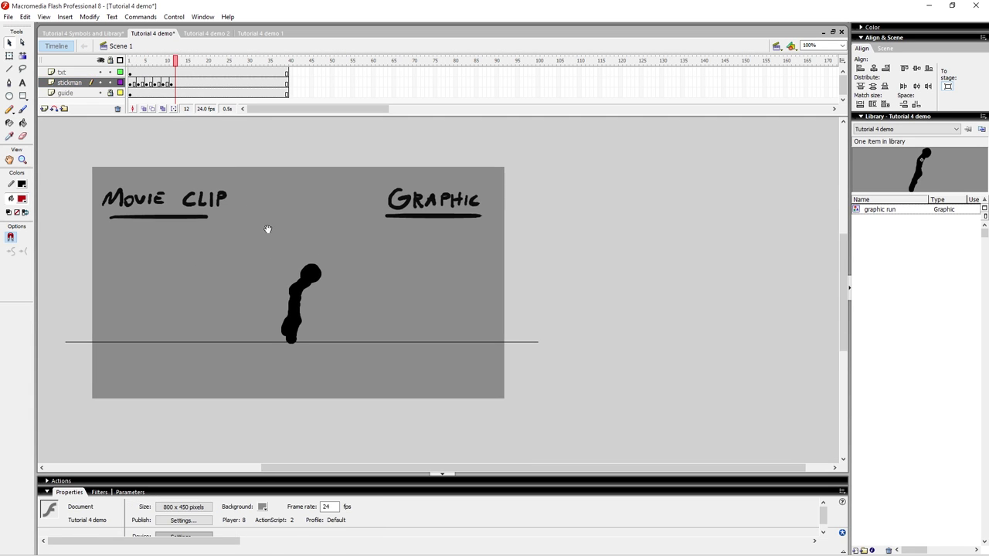
left_click(188, 82)
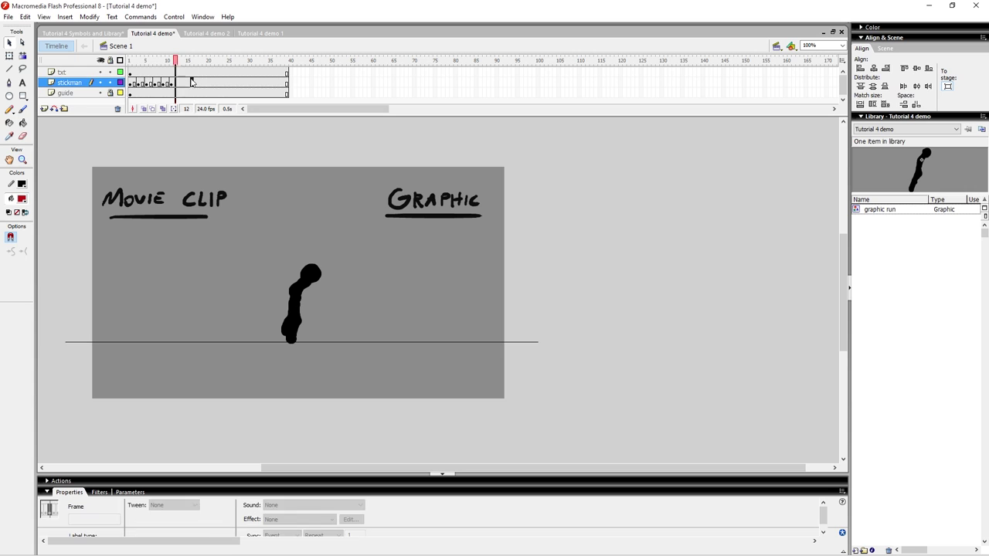
left_click(101, 83)
right_click(77, 88)
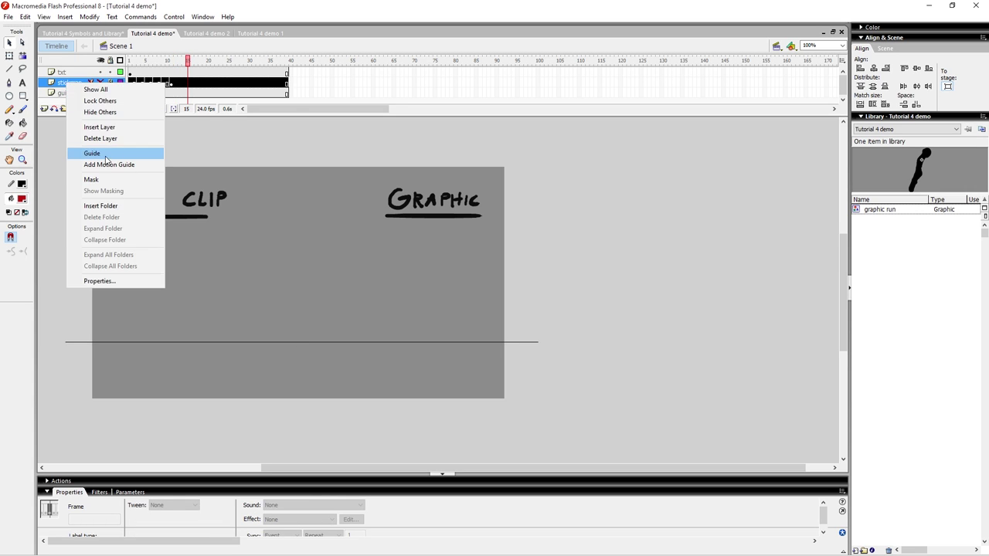
left_click(73, 154)
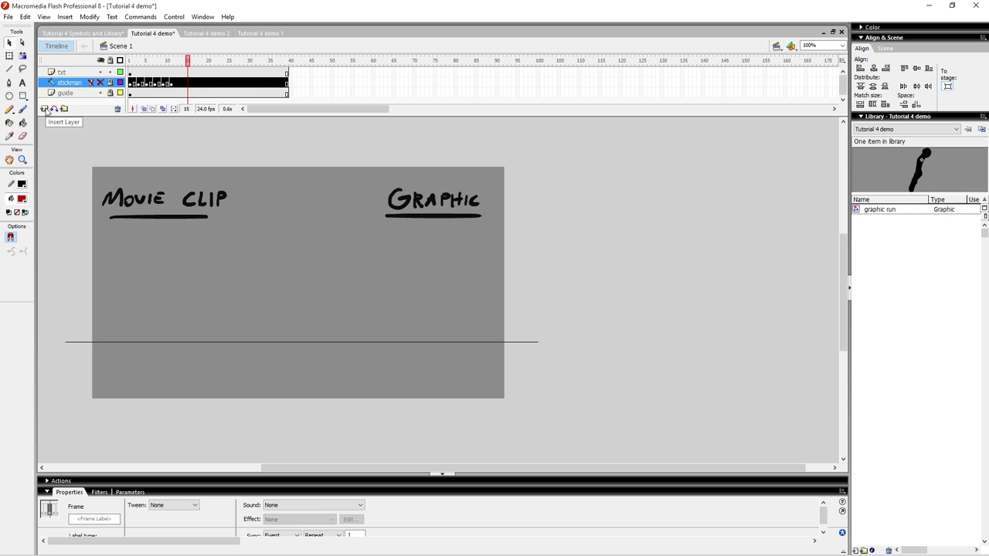
Step: Place an instance of graphic run at frame 1 of a new layer above stickman, and play the main timeline
left_click(44, 109)
left_click(130, 83)
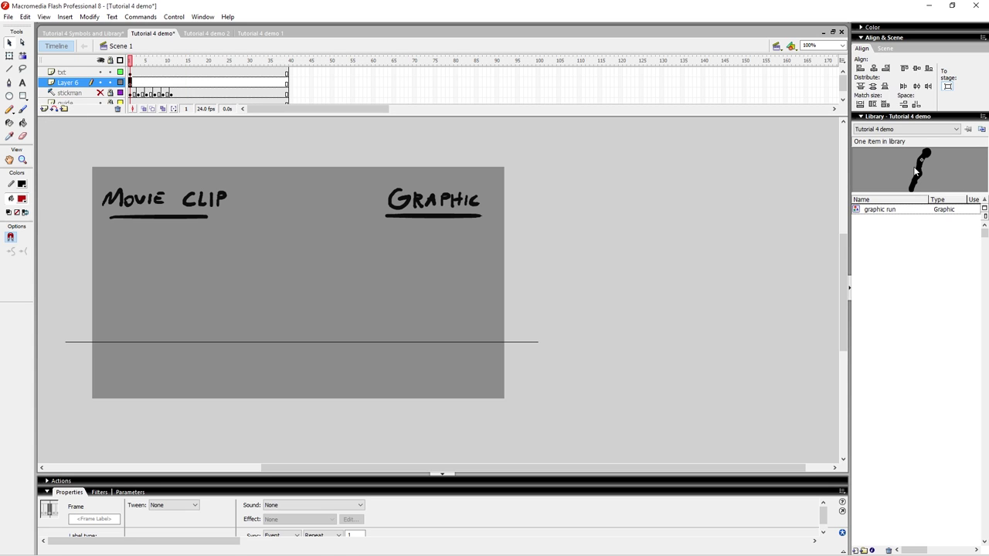
left_click(895, 212)
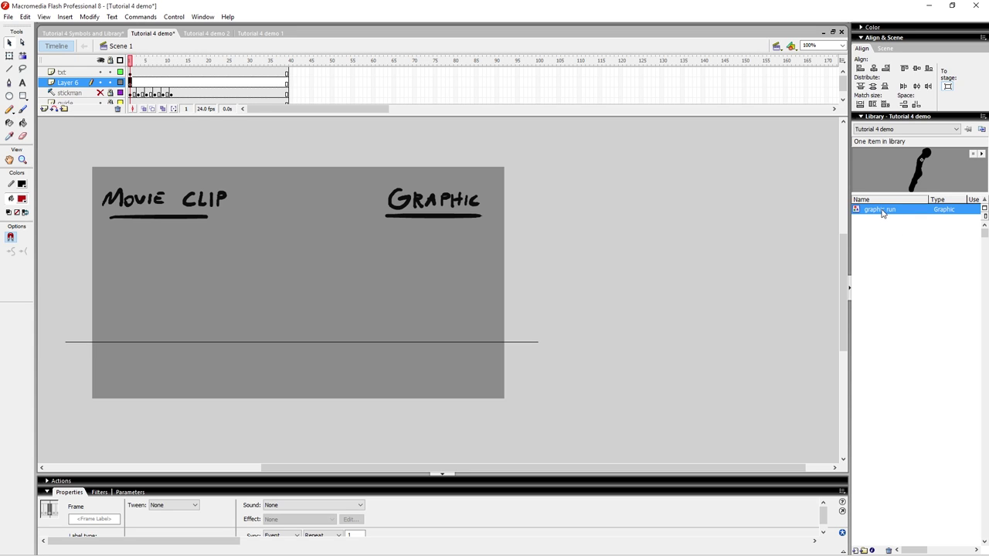
left_click_drag(923, 166, 283, 303)
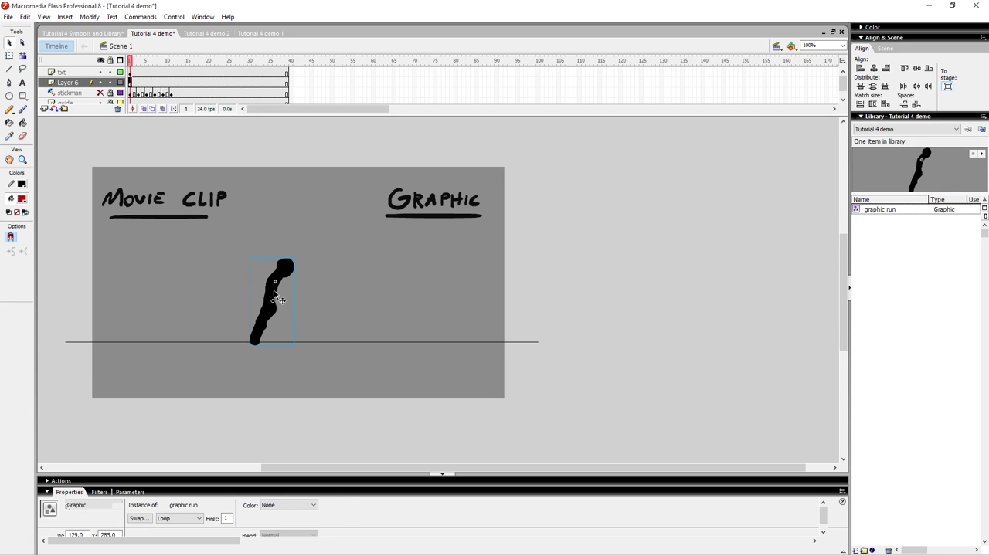
left_click(320, 289)
key("Return")
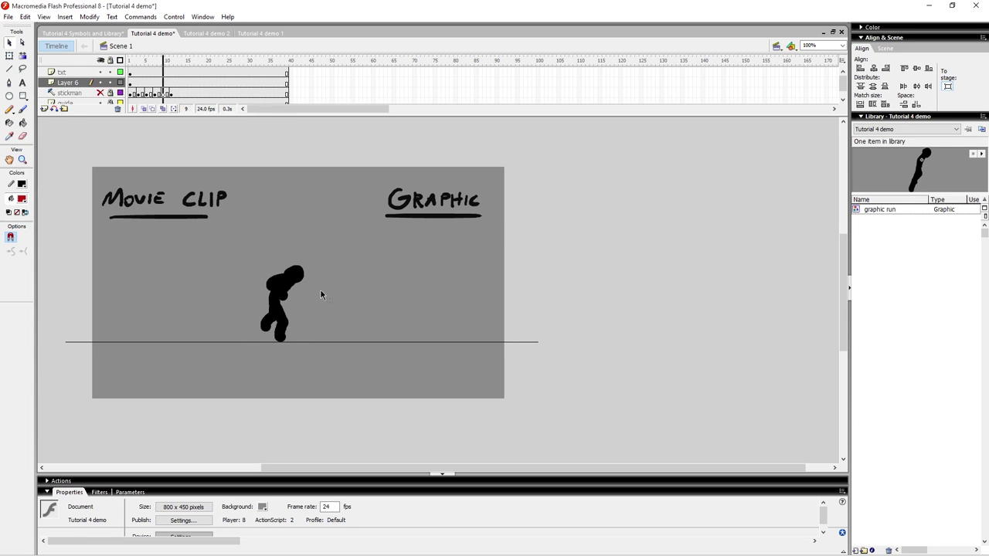
Step: At frame 1, move the graphic run instance to the stage area below the MOVIE CLIP heading
left_click(129, 83)
left_click(157, 292)
left_click_drag(279, 277, 159, 288)
left_click(184, 281)
key("ctrl+z")
left_click(224, 287)
Step: Add a keyframe at frame 3 of Layer 6 and turn on onion skinning
key("period")
key("period")
key("comma")
key("period")
left_click(139, 83)
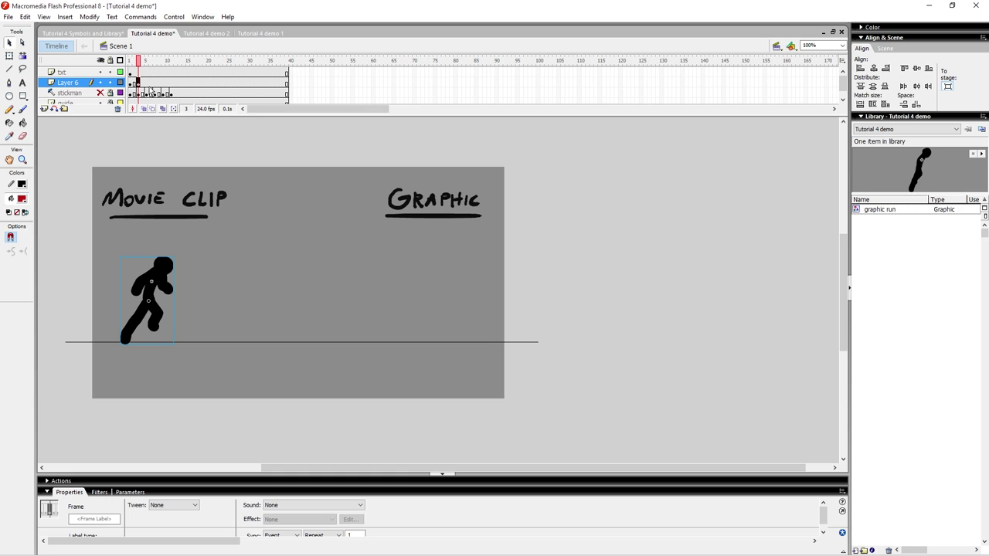
left_click(143, 109)
Step: Nudge the frame 3 runner instance forward, slightly ahead of its previous pose
left_click(153, 301)
key("shift+Right")
key("Right")
key("Right")
key("Right")
key("Right")
left_click(252, 347)
Step: Add a keyframe at frame 5 of Layer 6 and nudge the runner forward along the ground line
key("period")
key("period")
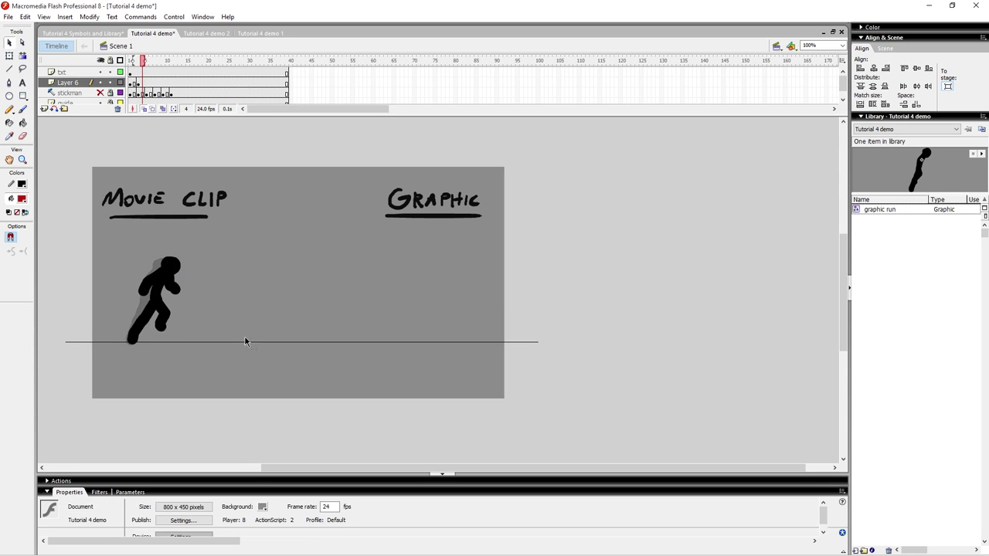
key("F6")
left_click(160, 282)
key("shift+Right")
key("shift+Right")
key("shift+Right")
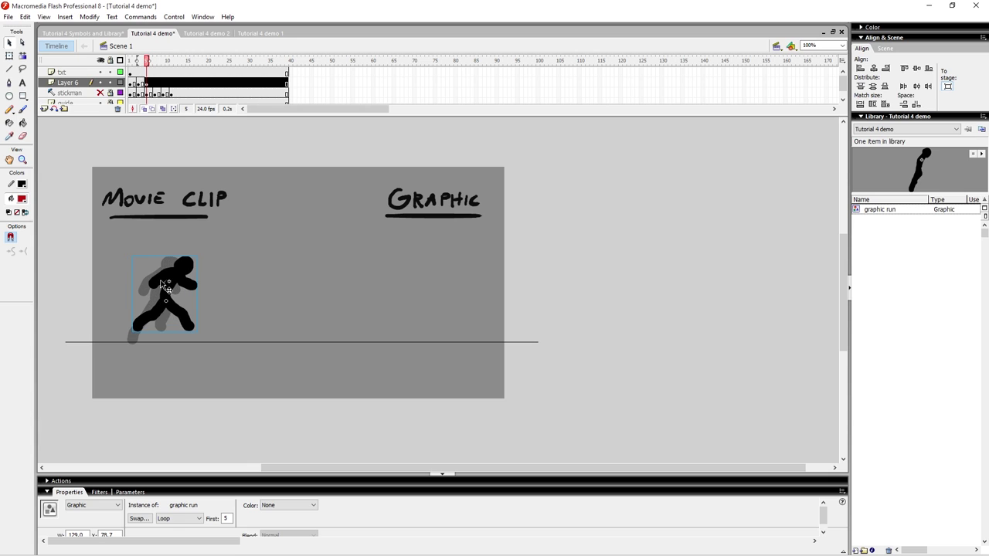
left_click(242, 295)
Step: Add a keyframe at frame 7 of Layer 6 and nudge the runner forward from the previous pose
key("comma")
key("period")
key("period")
key("period")
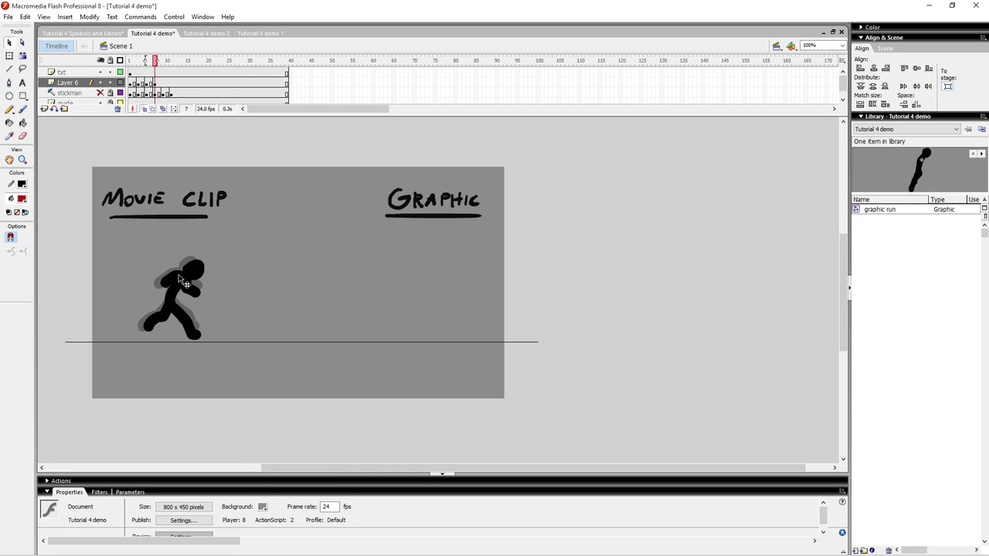
left_click(179, 277)
key("shift+Right")
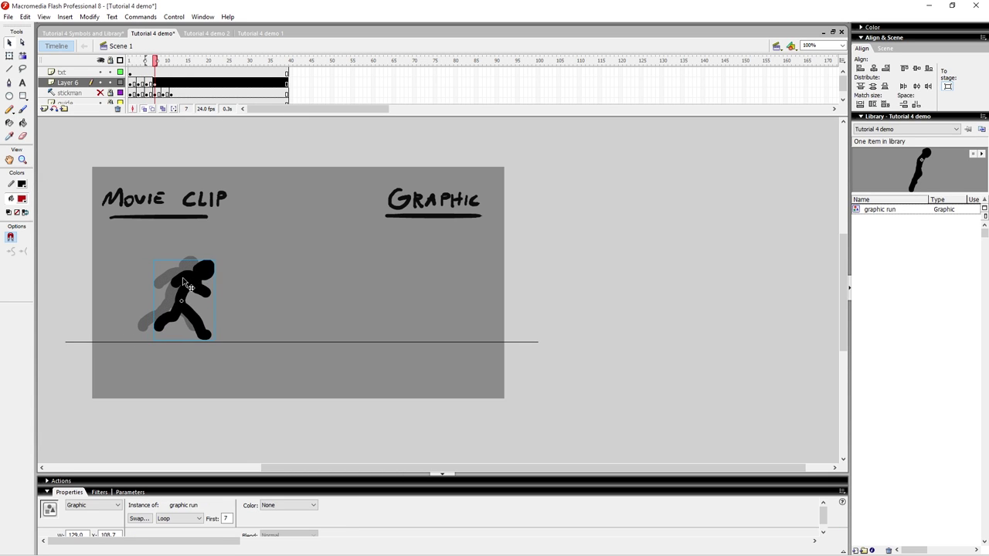
left_click(231, 263)
Step: Add a keyframe at frame 9 of Layer 6 and nudge the runner forward, easing it back slightly to fit
key("period")
key("period")
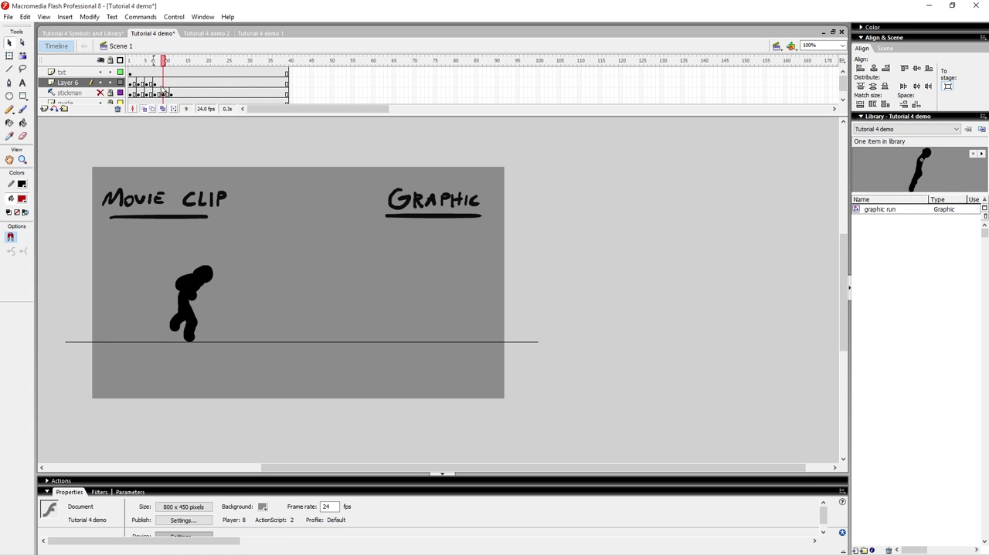
left_click(162, 82)
key("F6")
key("shift+Right")
key("shift+Right")
key("shift+Right")
key("shift+Right")
key("Left")
key("Left")
Step: Add a keyframe at frame 11 of Layer 6, nudge the runner forward, and compare it with the preceding frame
key("period")
key("period")
left_click(171, 83)
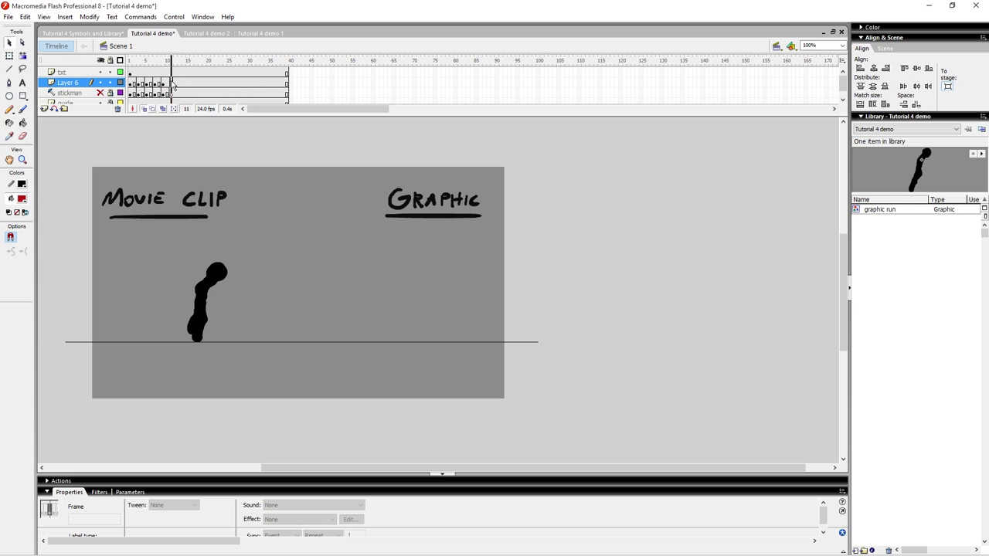
key("F6")
key("shift+Right")
key("shift+Right")
key("comma")
key("period")
Step: Add keyframes at frames 13 and 15 of Layer 6, moving the runner forward at each one
key("period")
key("period")
left_click(182, 84)
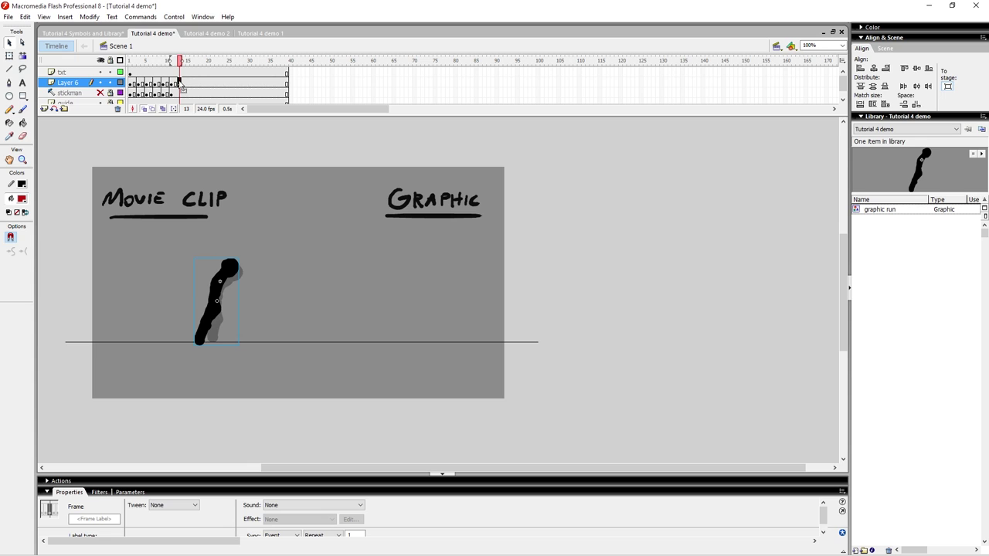
left_click_drag(183, 87, 190, 86)
left_click(190, 85)
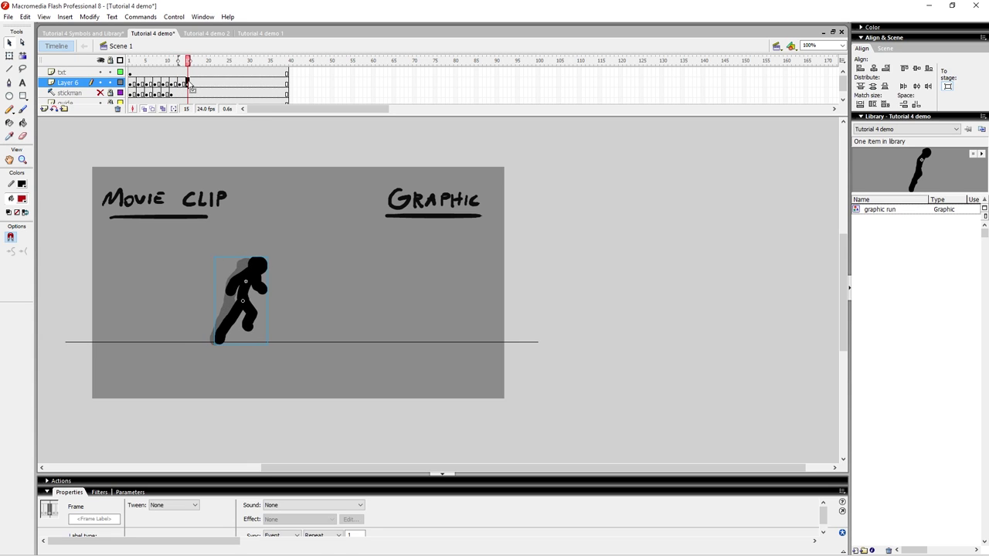
key("comma")
key("period")
Step: Add keyframes at frames 17 and 19 of Layer 6, moving the runner forward at each one
key("period")
key("period")
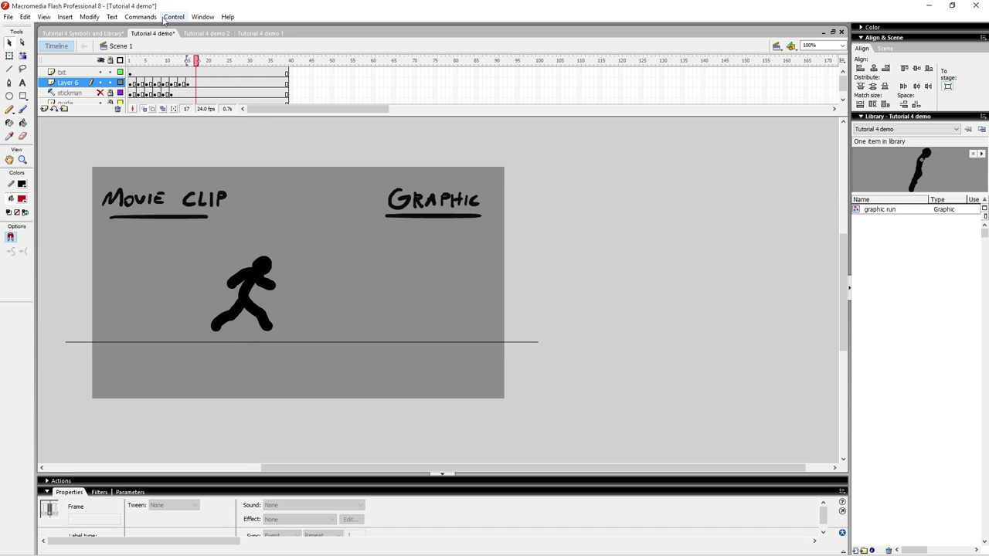
left_click(196, 86)
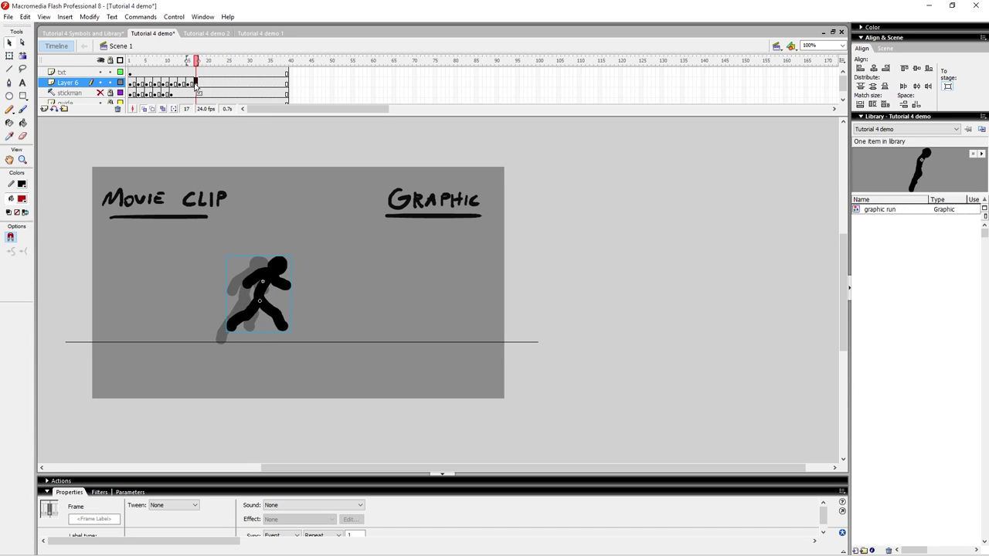
key("period")
key("period")
left_click(204, 85)
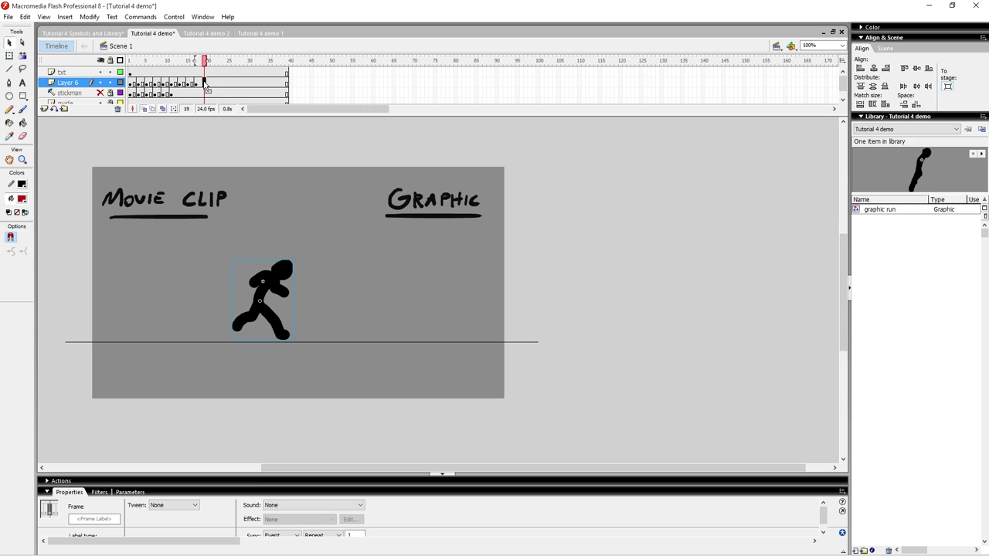
key("shift+Right")
key("shift+Right")
Step: Add a keyframe at frame 21 of Layer 6 and nudge the runner forward from its frame 19 pose
key("period")
key("period")
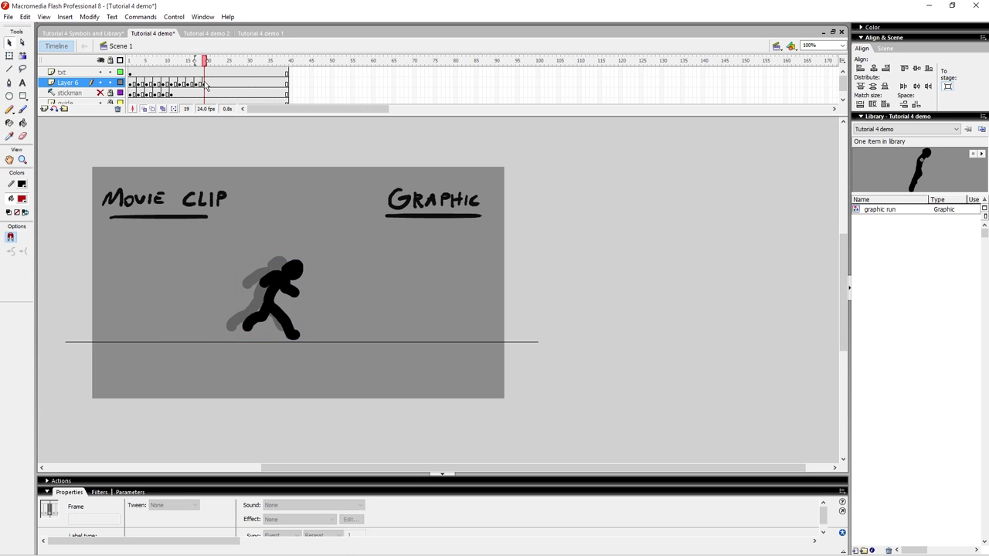
left_click(215, 84)
key("F6")
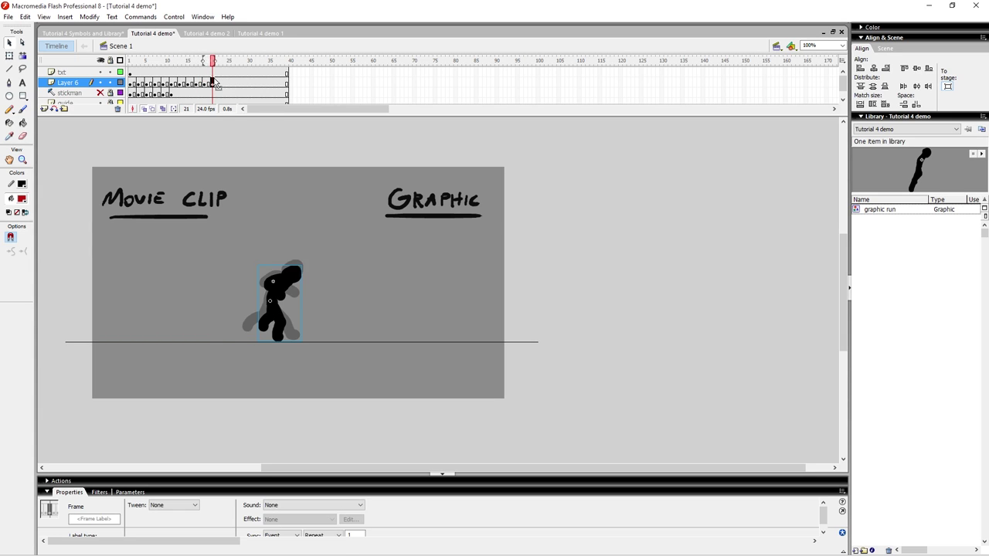
key("shift+Right")
key("shift+Right")
key("shift+Right")
key("Right")
Step: Add keyframes at frames 23 and 25 of Layer 6, moving the runner forward at each one
key("period")
key("period")
key("period")
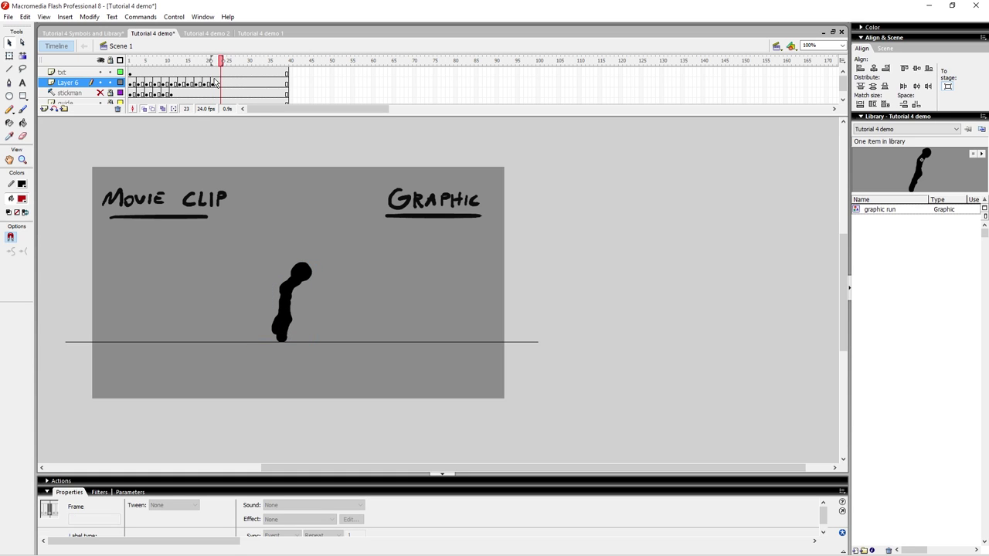
key("F6")
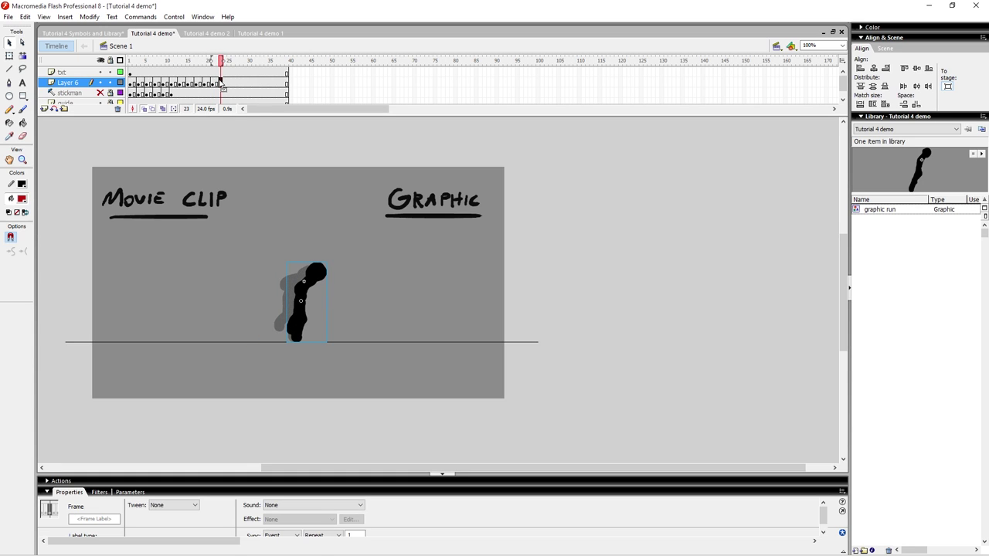
key("period")
key("period")
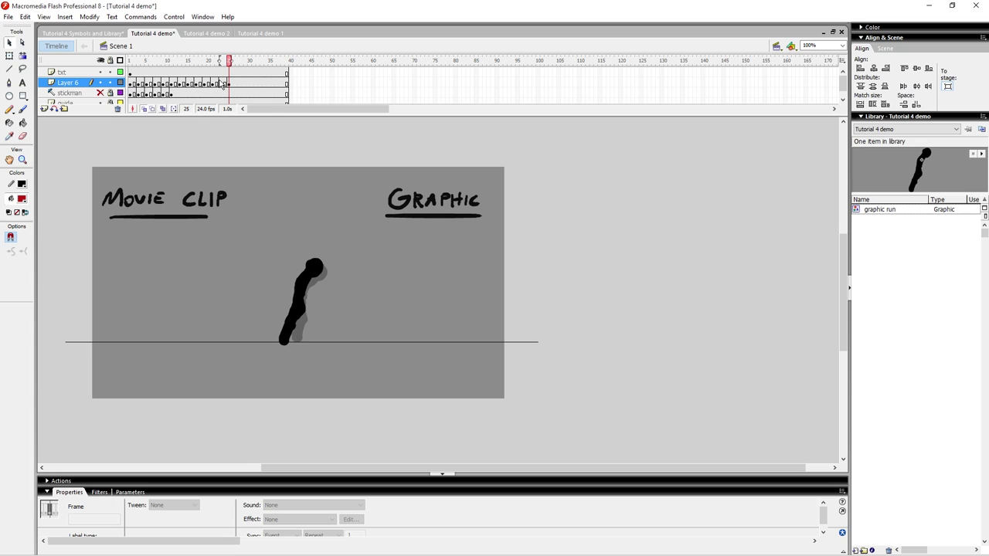
left_click(232, 86)
key("shift+Right")
key("shift+Right")
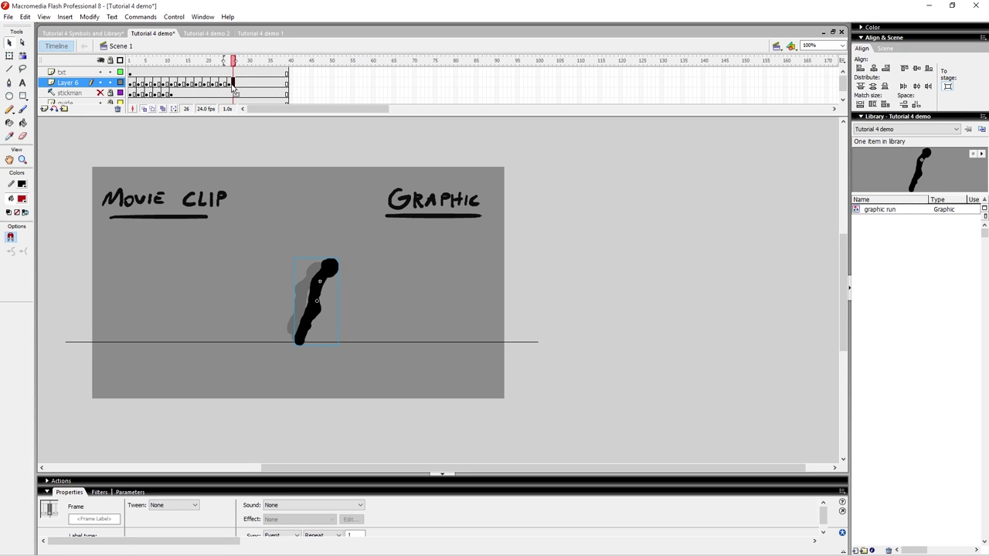
Step: Add keyframes at frames 27 and 29 of Layer 6, moving the runner forward at each one
key("period")
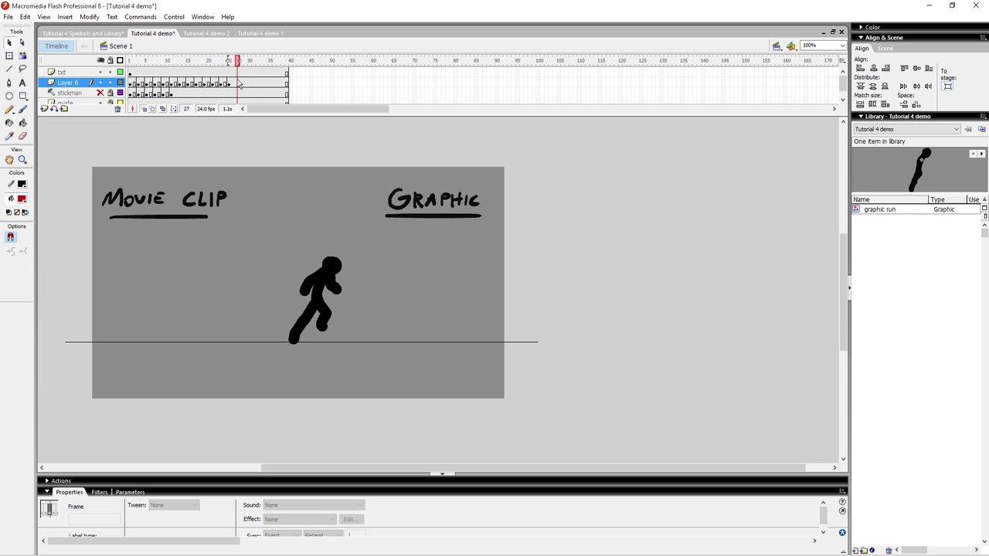
left_click(237, 83)
key("shift+Right")
key("shift+Right")
key("period")
key("period")
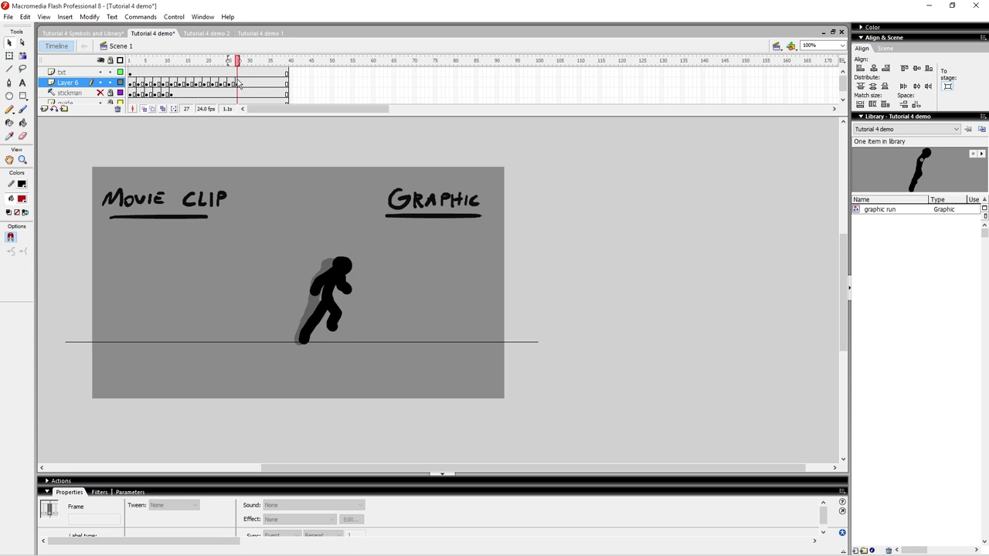
left_click(245, 83)
key("shift+Right")
key("shift+Right")
Step: Add a keyframe at frame 31 of Layer 6 and nudge the runner forward from its frame 29 pose
key("period")
key("period")
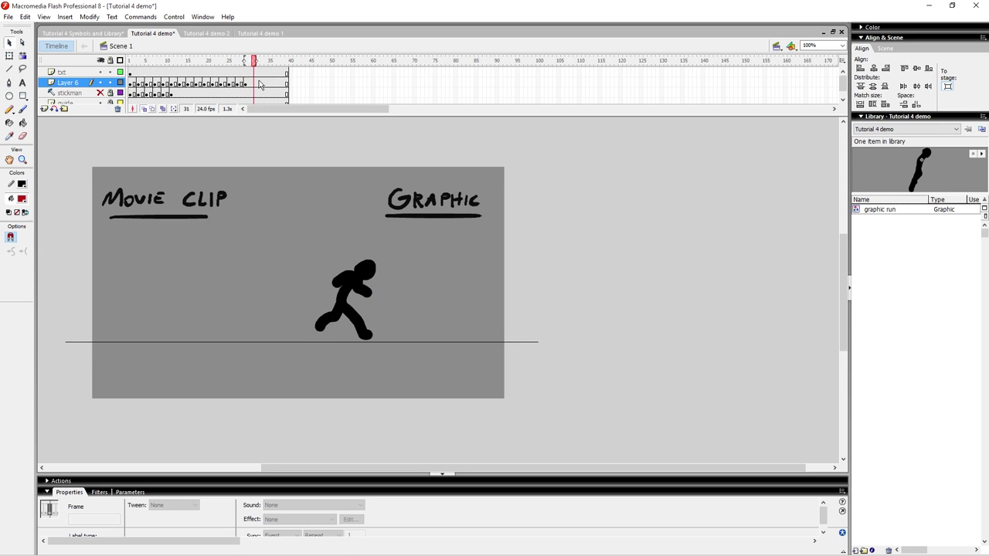
left_click(253, 83)
key("F6")
key("shift+Right")
key("shift+Right")
key("Right")
key("Right")
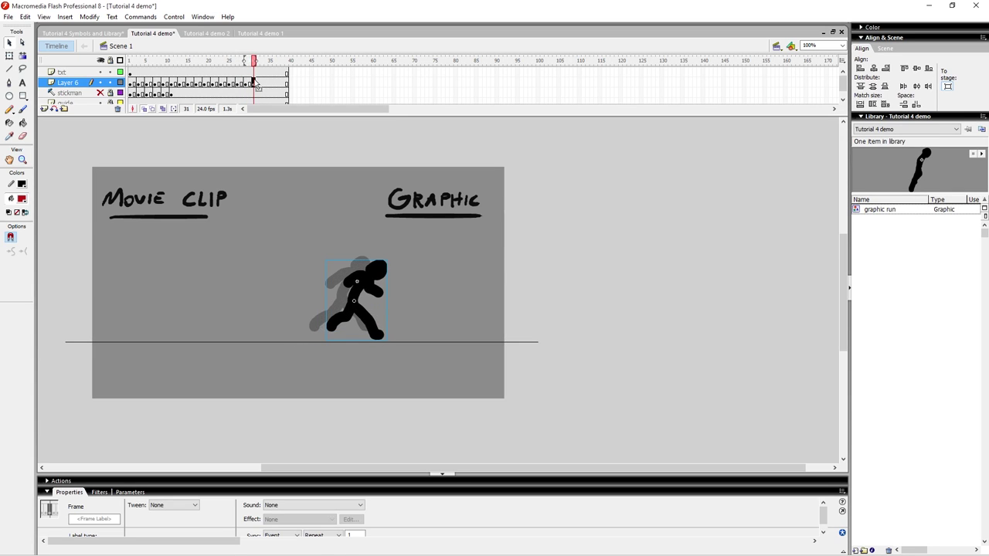
Step: Add keyframes at frames 33 and 35 of Layer 6, moving the runner forward at each one
key("period")
left_click(263, 83)
key("shift+Right")
key("shift+Right")
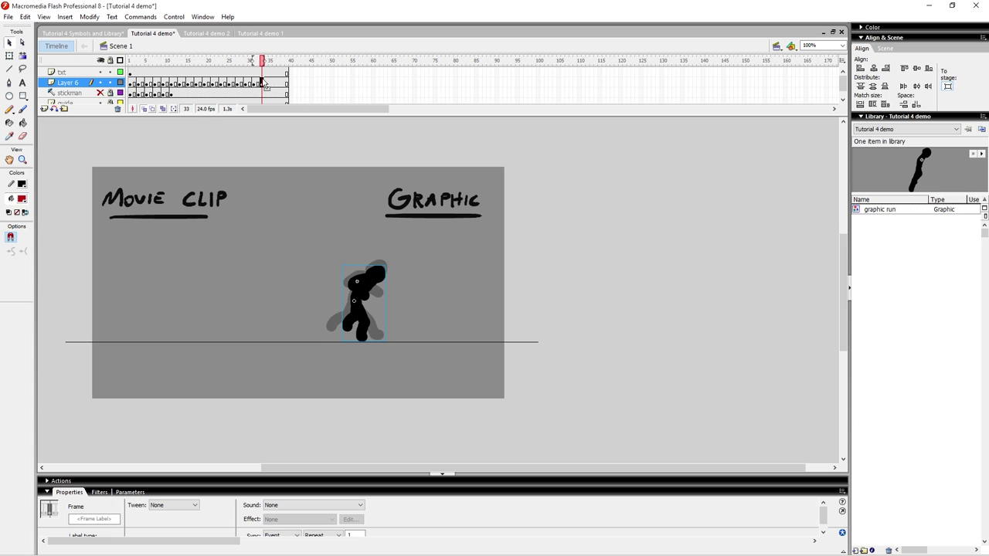
key("period")
key("period")
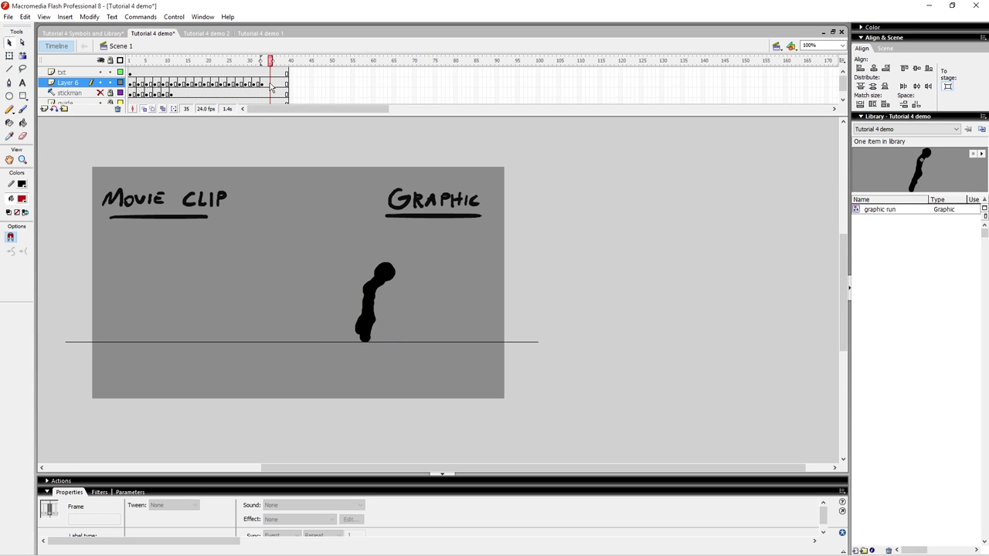
left_click(271, 84)
key("shift+Right")
key("shift+Right")
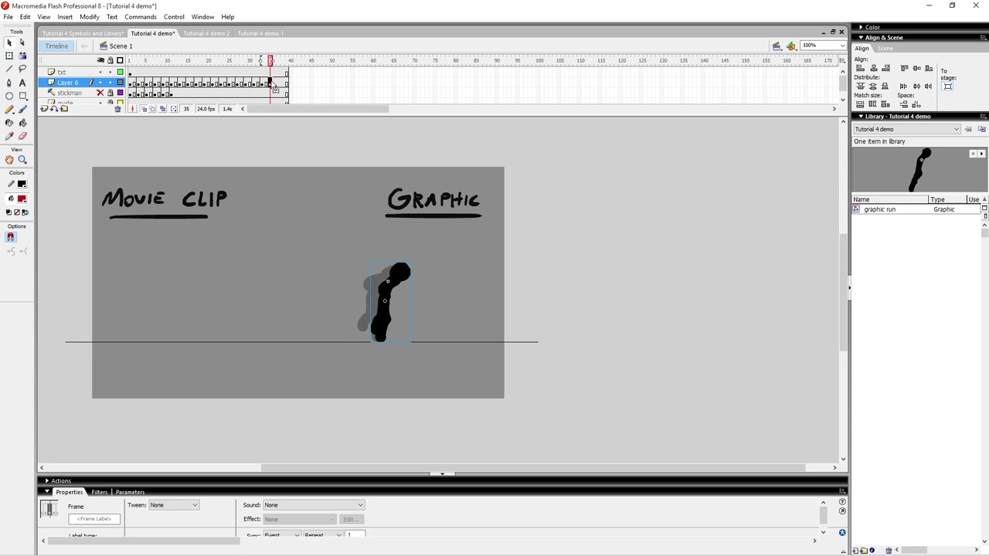
Step: Add keyframes at frames 37 and 39 of Layer 6, moving the runner forward at each one
key("period")
key("period")
key("period")
left_click(279, 83)
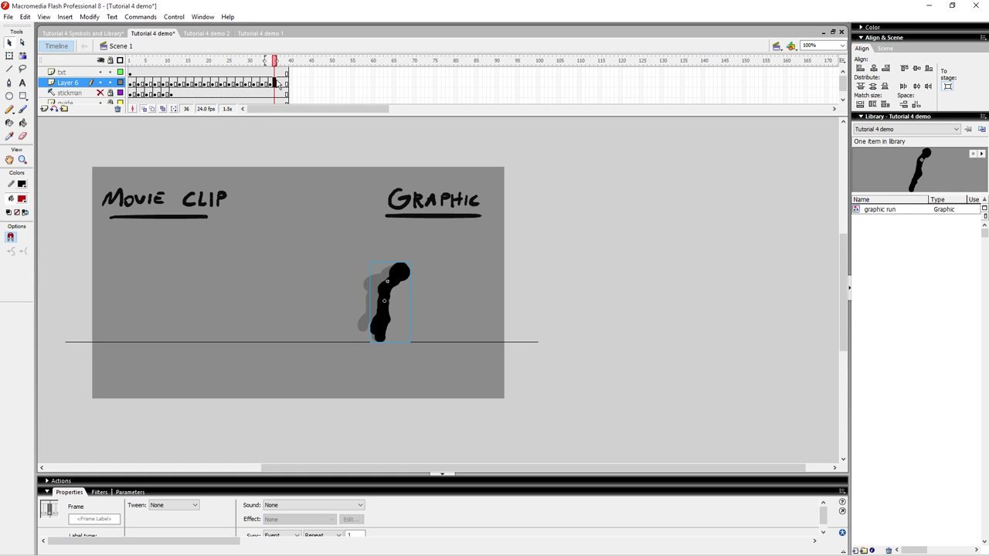
key("shift+Right")
key("shift+Right")
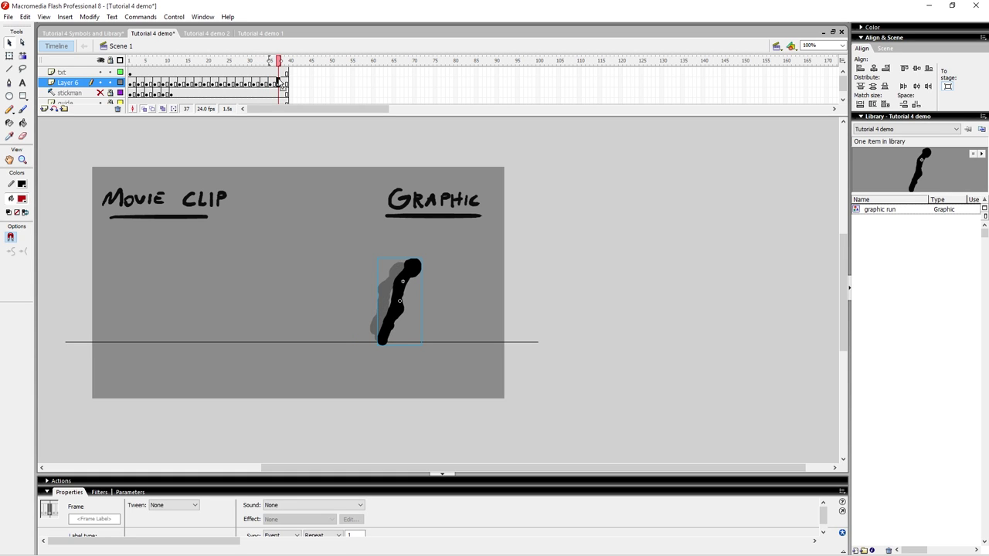
key("period")
key("period")
left_click(287, 82)
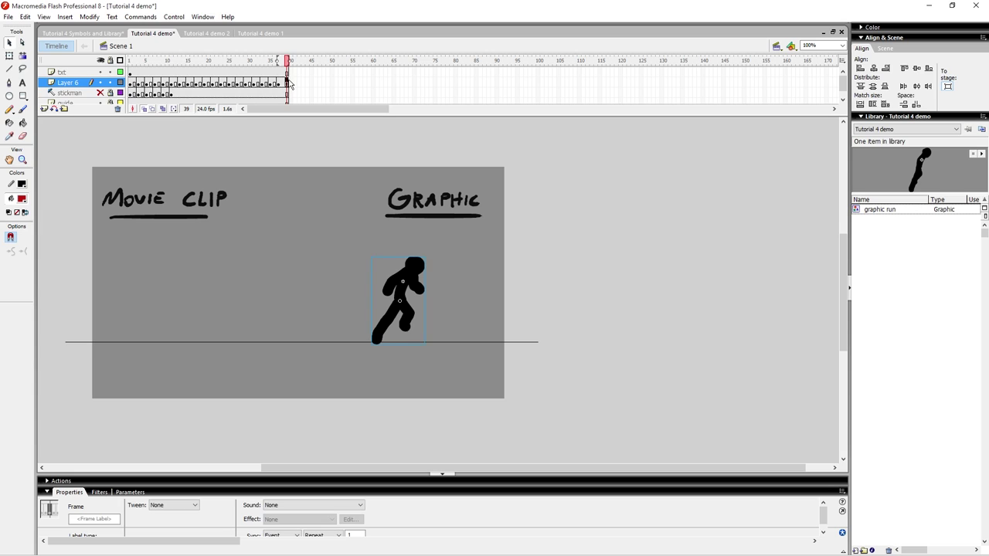
key("shift+Right")
key("shift+Right")
key("Right")
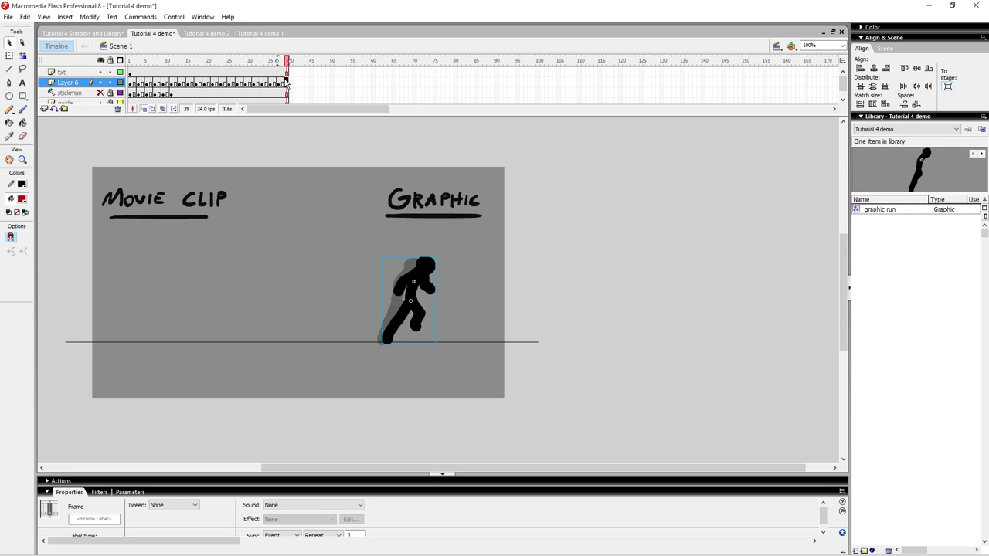
Step: Rewind to frame 1 and play back the runner's animation across the stage
left_click_drag(188, 63, 84, 60)
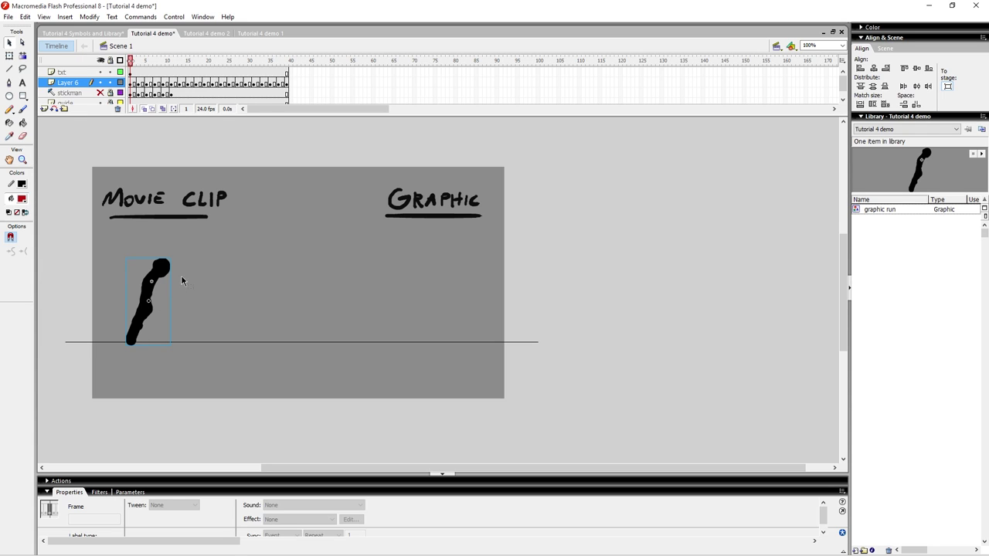
left_click(142, 82)
mouse_move(149, 63)
left_mouse_down()
mouse_move(159, 64)
mouse_move(131, 61)
left_mouse_up()
key("Return")
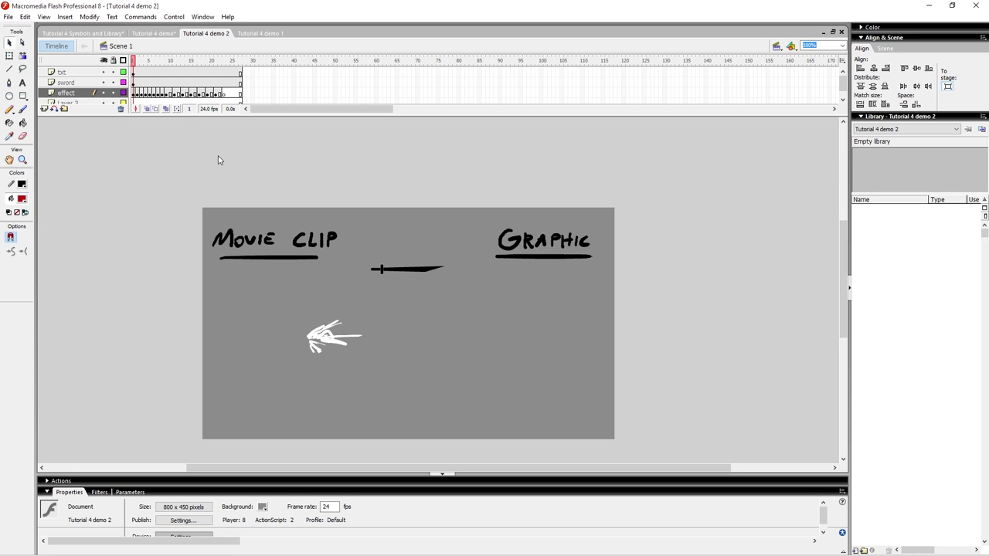
Step: Play the white effect animation in Tutorial 4 demo 2 several times, rewinding to the first frame, to examine its motion beside the sword
key("Return")
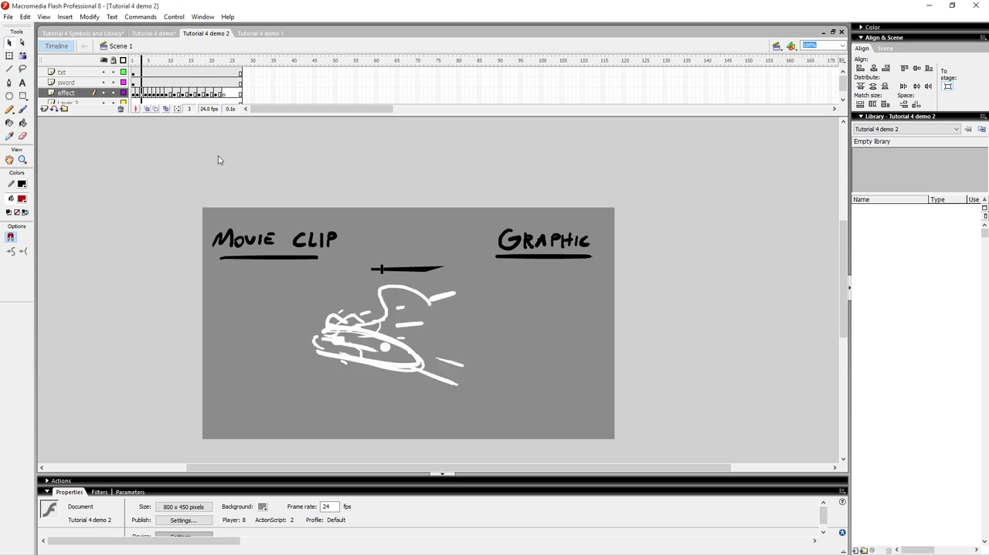
left_click_drag(450, 286, 415, 299)
left_click(460, 285)
left_click_drag(171, 60, 120, 61)
key("Return")
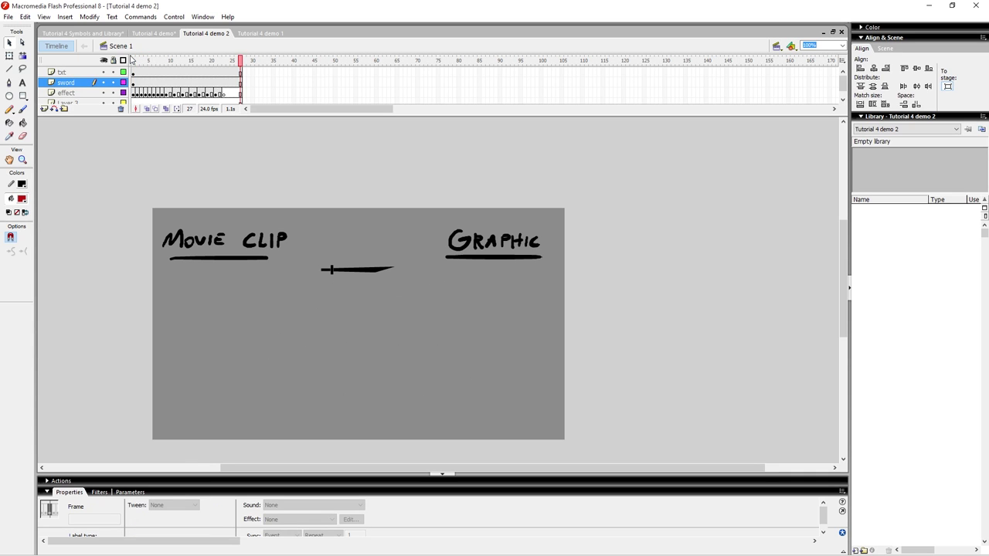
key("Return")
key("Return")
key("Return")
key("Return")
Step: Copy frames 1 to 27 of the effect layer and deselect them
left_click_drag(135, 94, 240, 96)
right_click(210, 96)
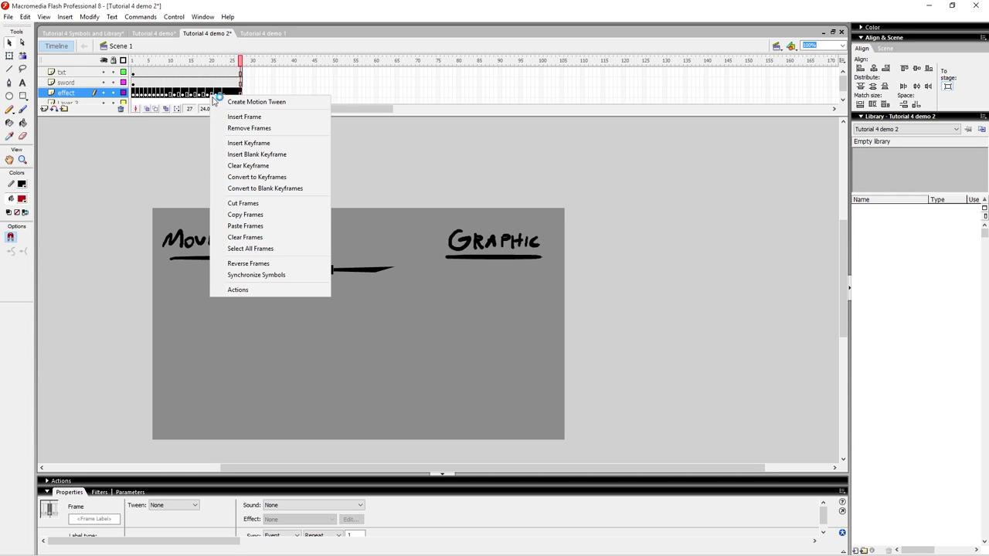
left_click(244, 214)
left_click(206, 170)
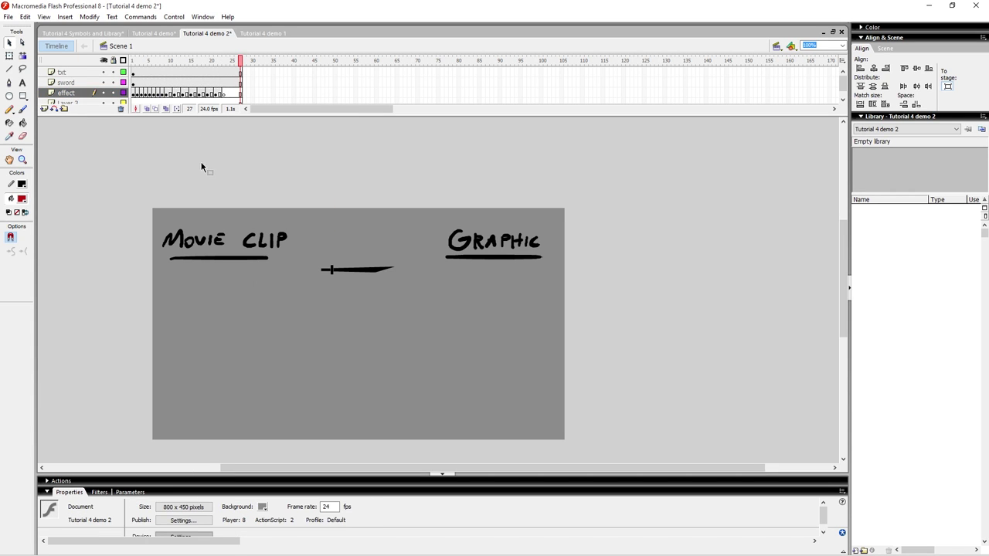
Step: Start creating a new symbol for the copied effect frames
left_click(65, 17)
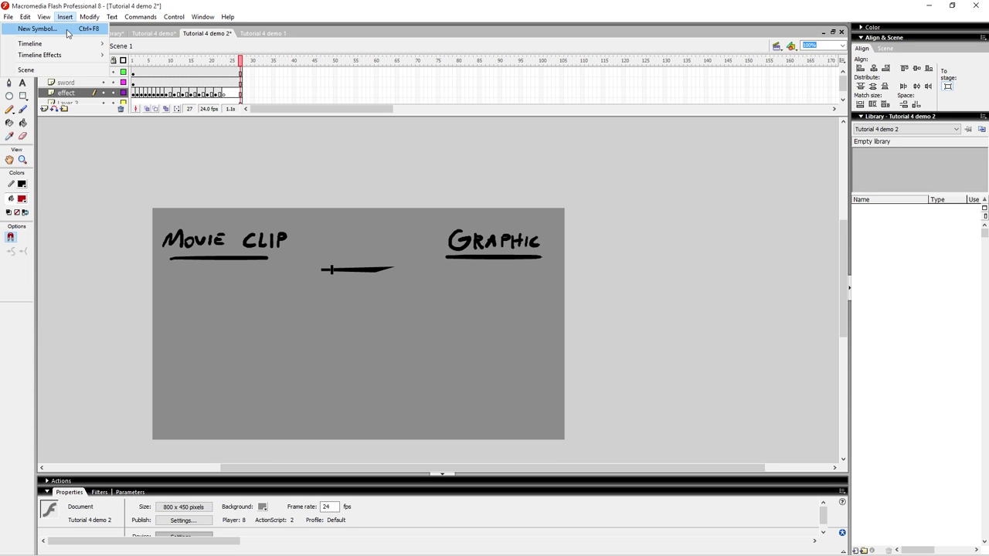
Step: Create a new movie clip symbol named sploosh
left_click(66, 30)
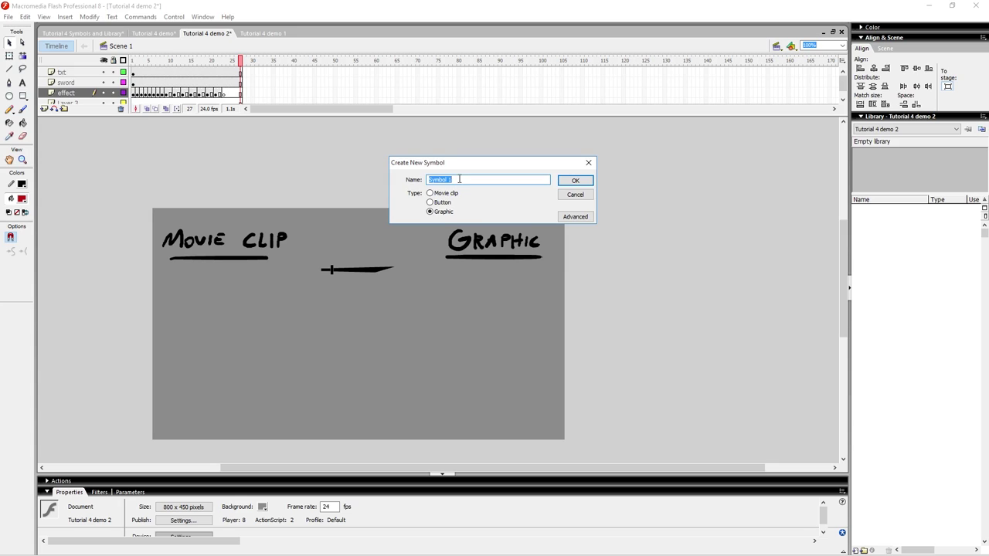
type("sploosh")
left_click(446, 193)
left_click(575, 181)
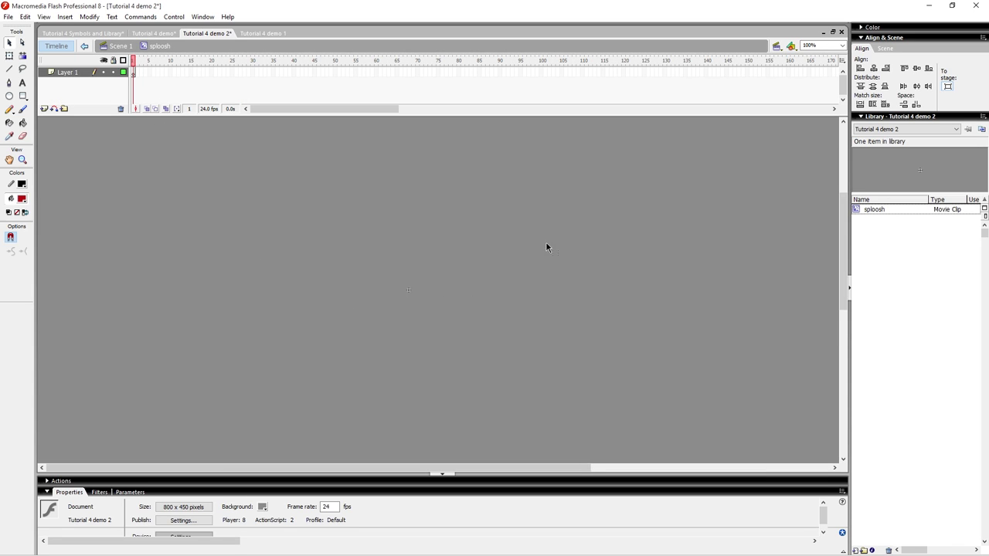
Step: Paste the copied effect frames into the sploosh timeline at frame 1, then return to Scene 1
right_click(133, 77)
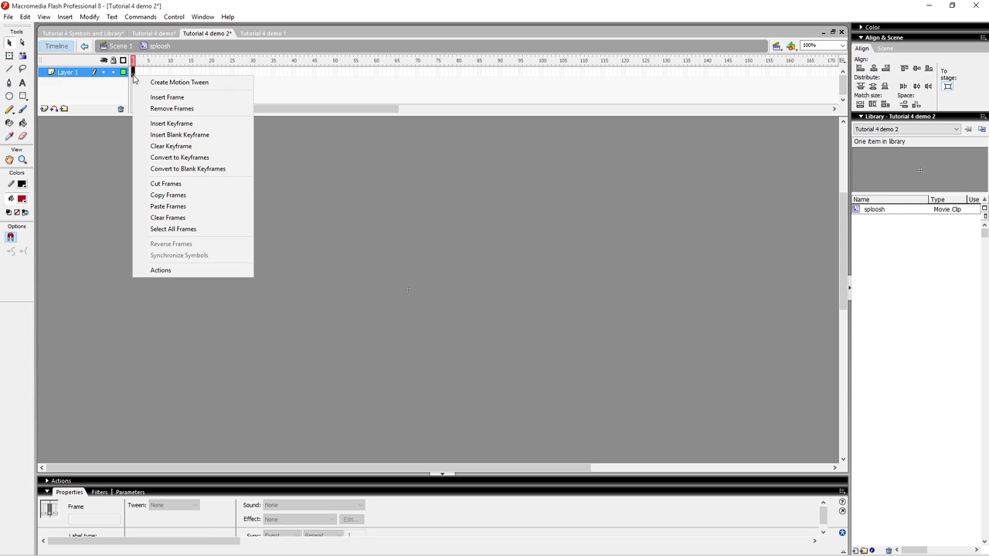
left_click(196, 205)
left_click_drag(218, 62, 133, 62)
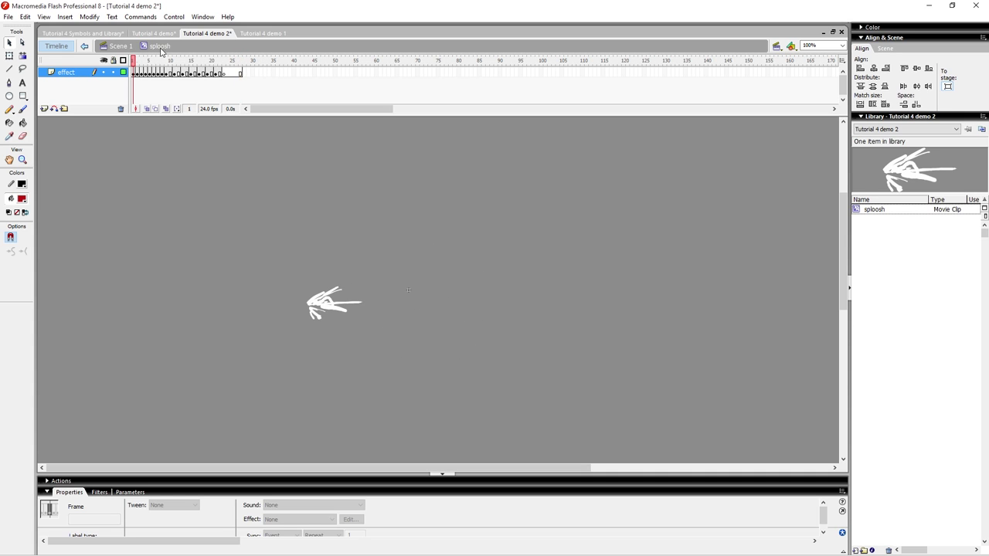
left_click(120, 46)
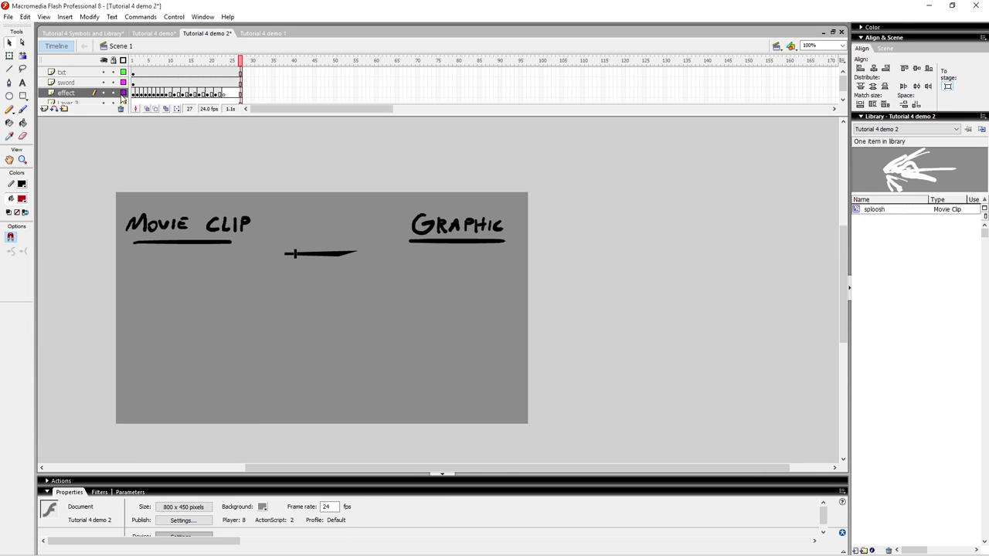
Step: Hide and lock the effect layer in Scene 1 and turn it into a guide layer
left_click(179, 95)
left_click(138, 94)
left_click(113, 93)
left_click(104, 93)
right_click(77, 94)
left_click(101, 163)
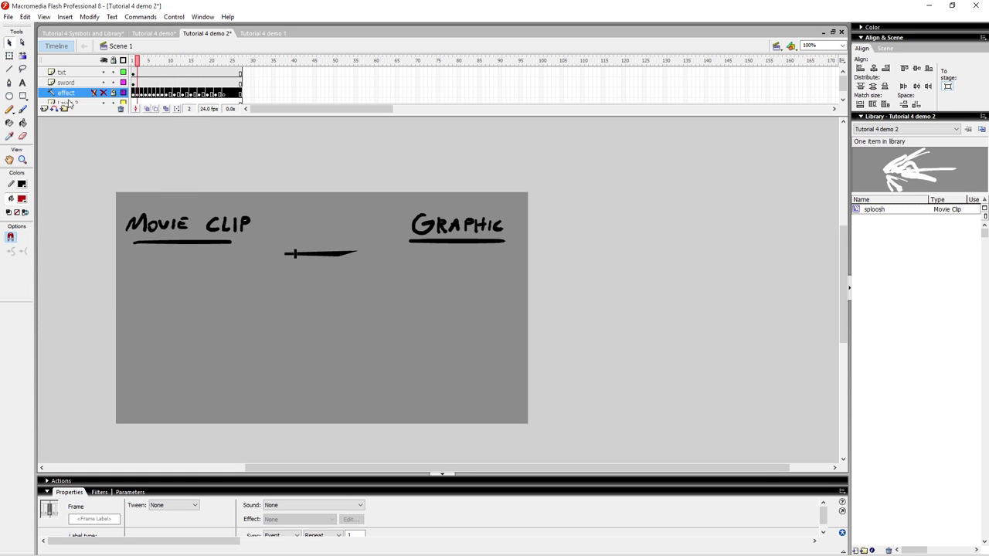
Step: Add a new layer above the effect layer and place an instance of sploosh on the lower middle of the stage
left_click(44, 110)
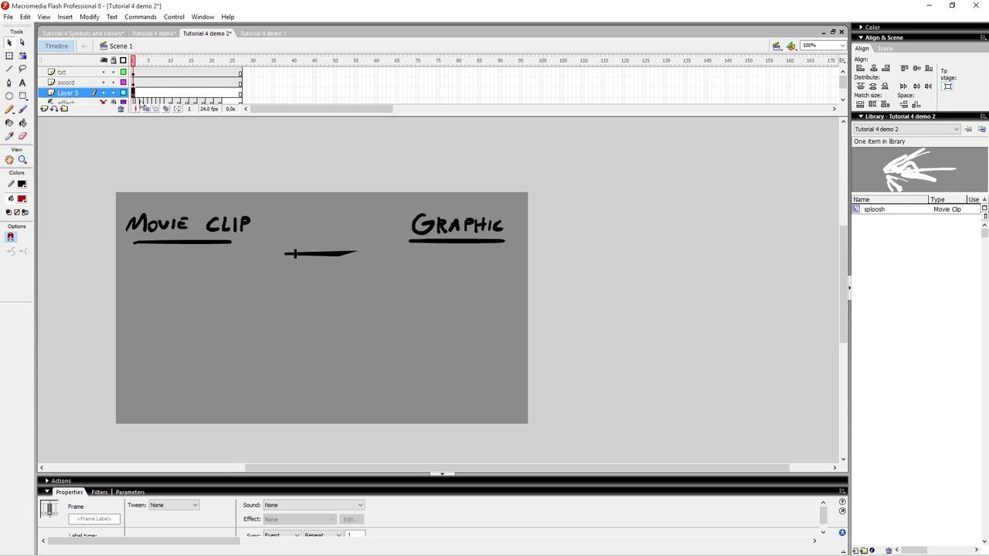
left_click(885, 209)
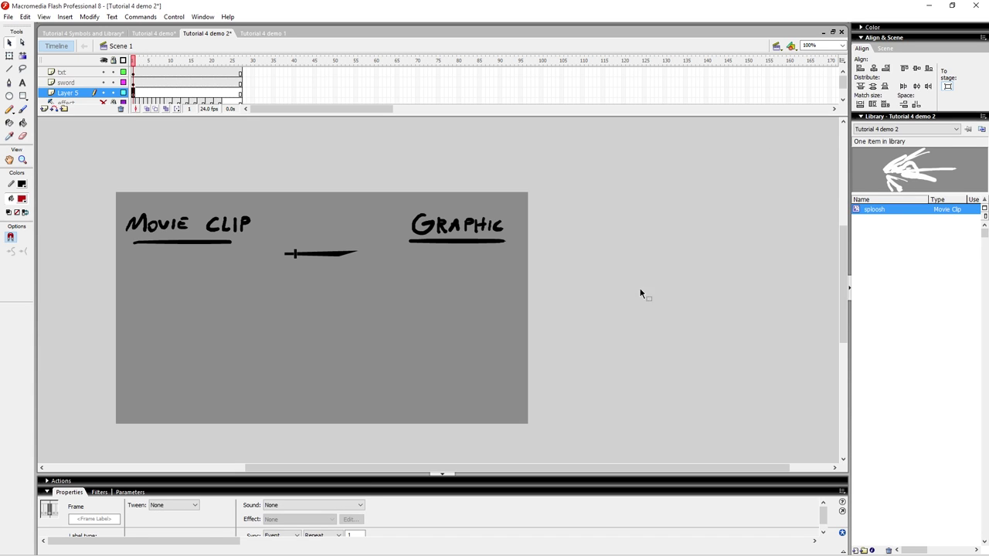
left_click(757, 232)
left_click_drag(893, 169, 325, 369)
left_click(354, 299)
Step: Play the main timeline and test the movie to compare how the sploosh movie clip behaves in each
key("Return")
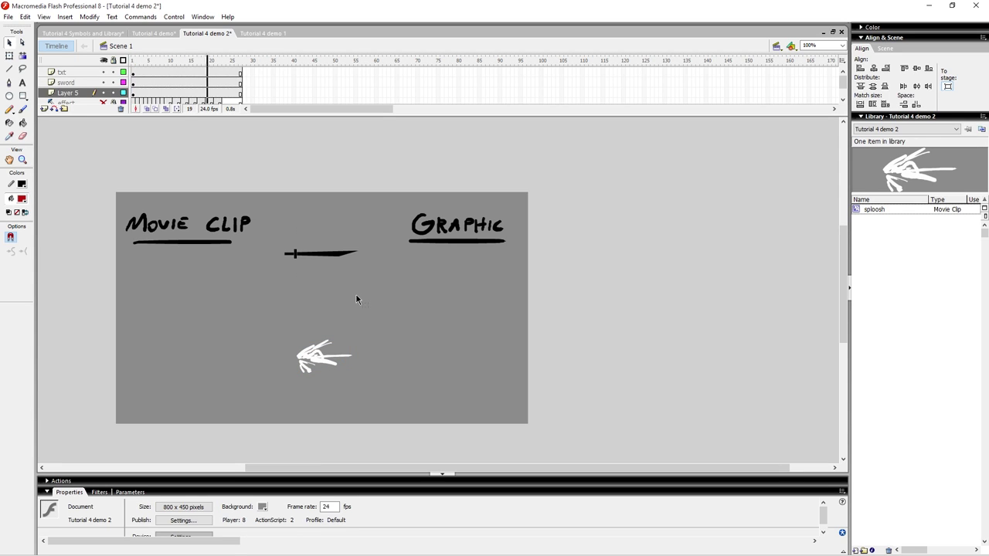
left_click(317, 360)
left_click(351, 337)
key("space")
left_click_drag(304, 395, 303, 396)
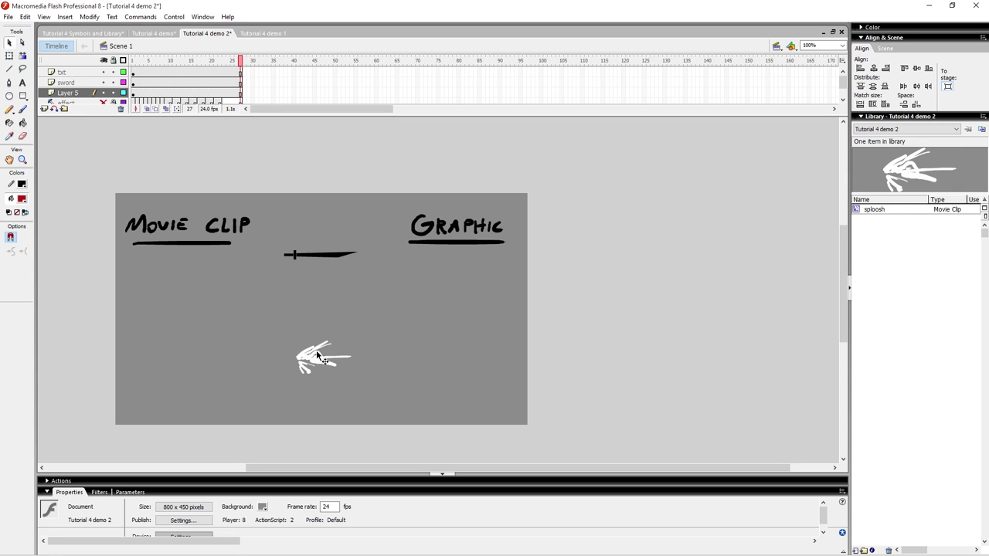
key("Return")
key("ctrl+Return")
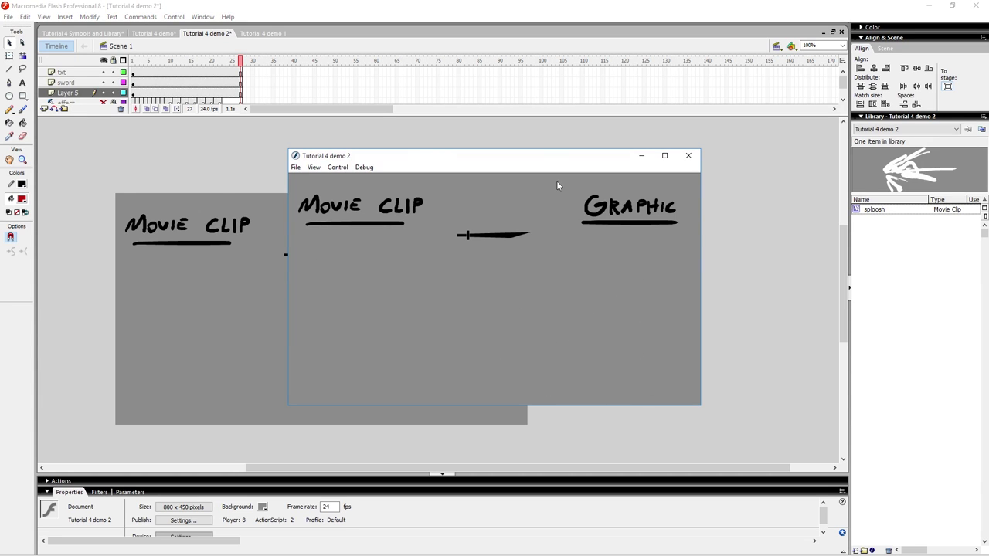
left_click_drag(408, 155, 254, 120)
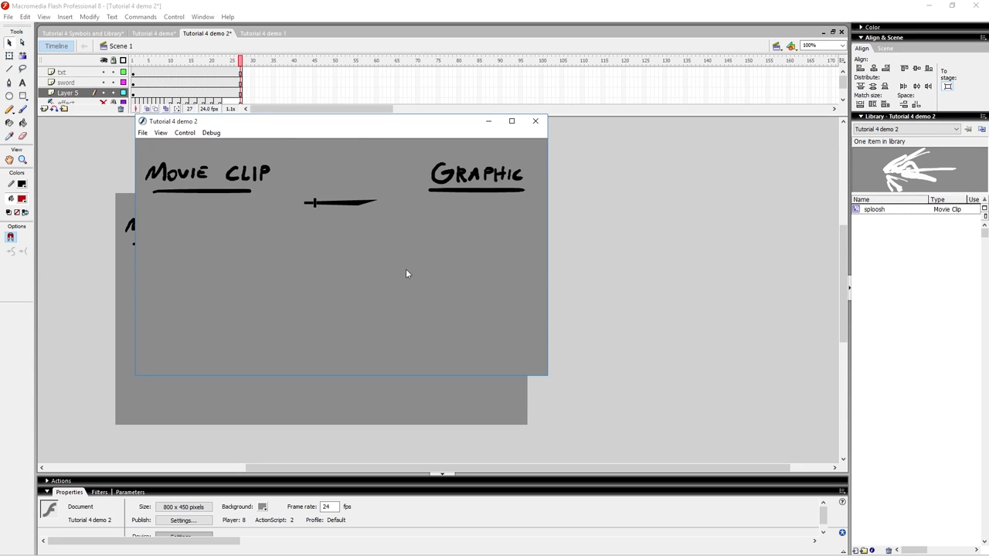
left_click(537, 121)
Step: Move the sploosh instance slightly left on the stage and give it a yellow Glow filter
left_click_drag(316, 359, 283, 354)
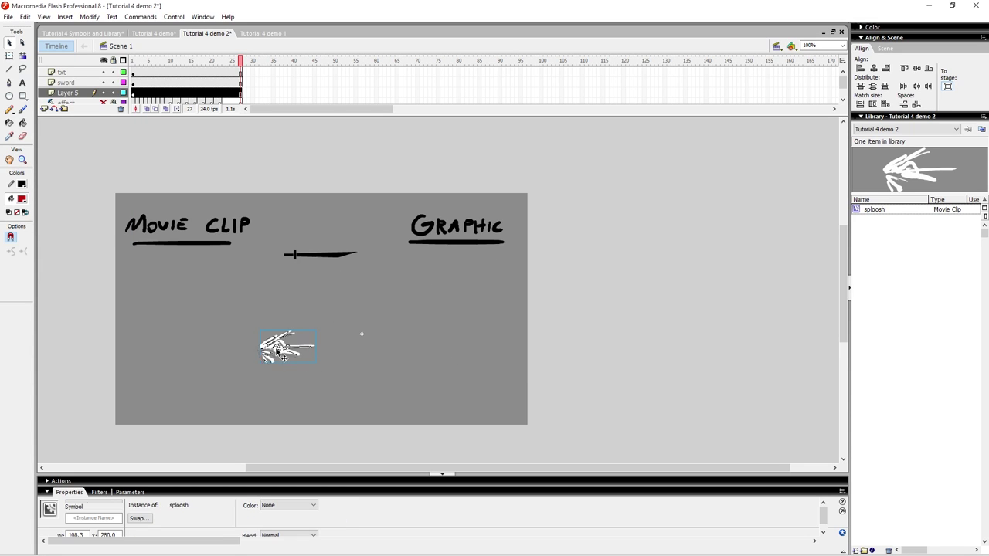
left_click(235, 347)
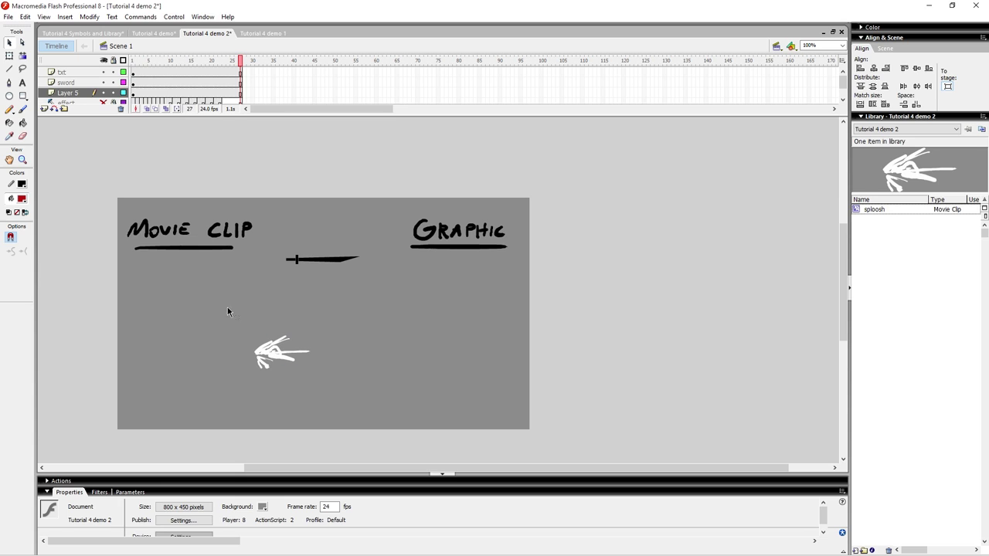
left_click(278, 354)
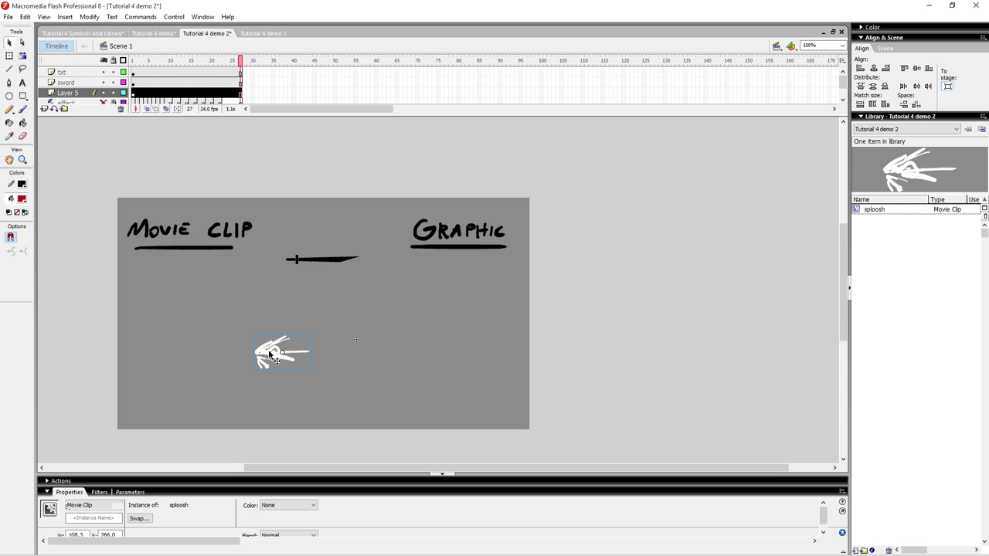
left_click(100, 493)
left_click(46, 503)
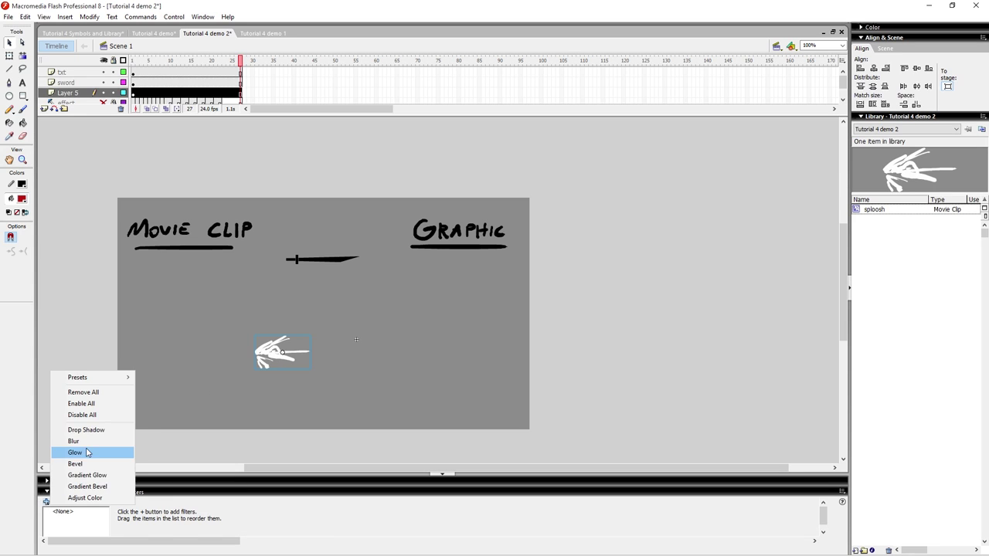
left_click(68, 454)
left_click(228, 506)
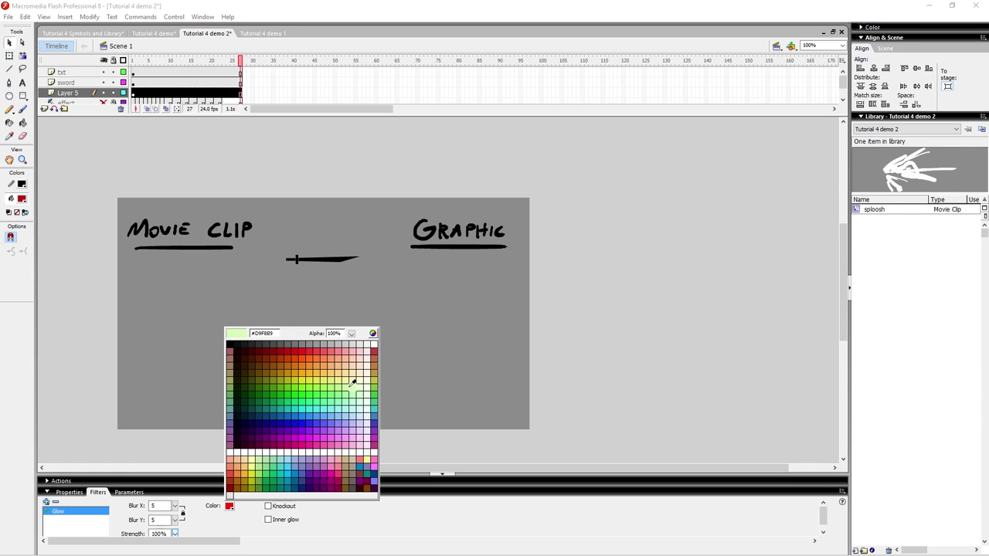
left_click(372, 334)
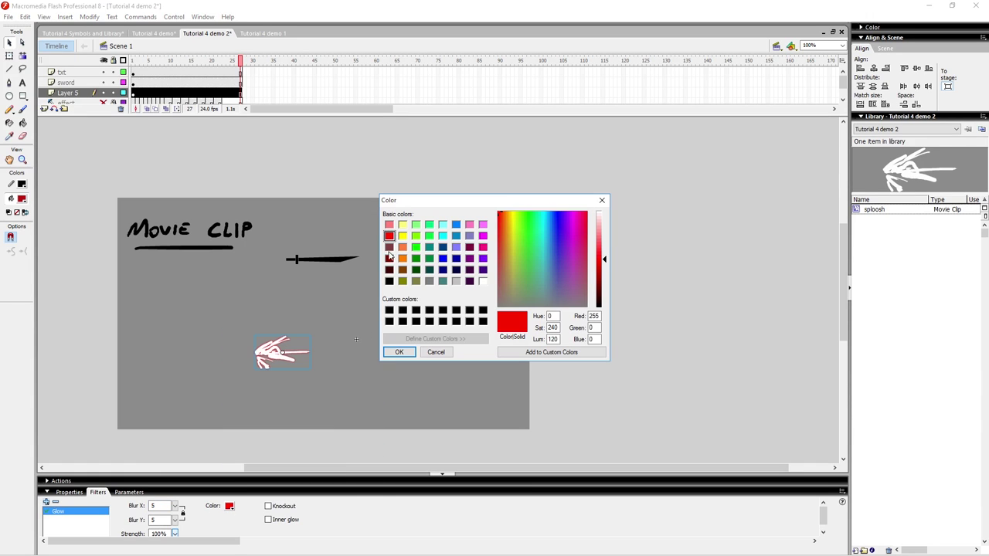
left_click(397, 240)
left_click(397, 351)
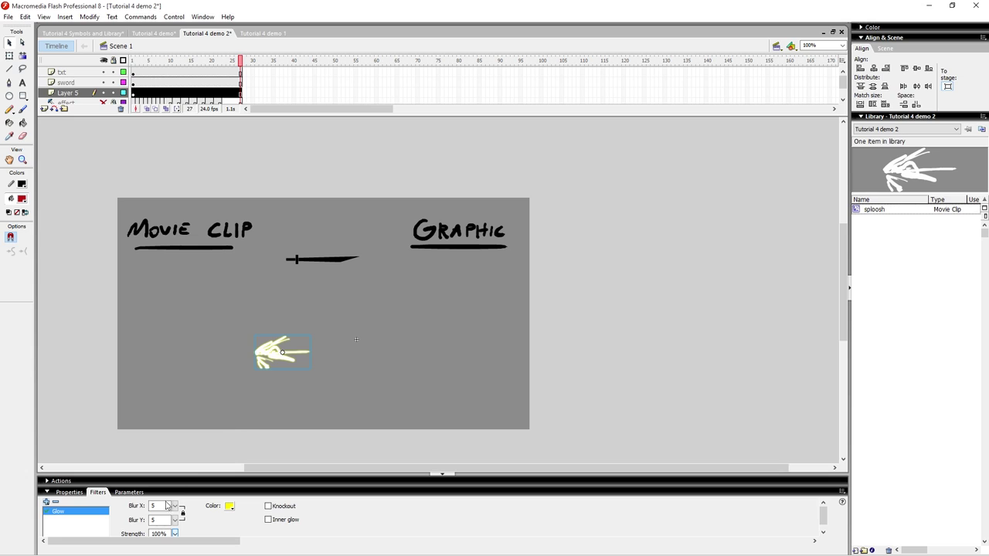
Step: Set the sploosh glow's strength to 300% and its blur to 7
left_click_drag(170, 533, 134, 533)
type("30")
key("Return")
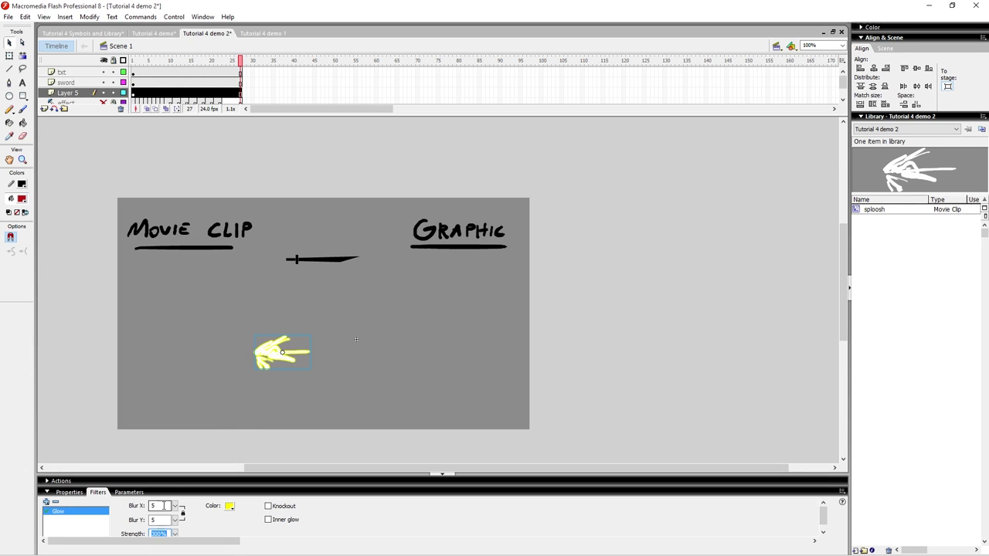
left_click_drag(163, 506, 80, 499)
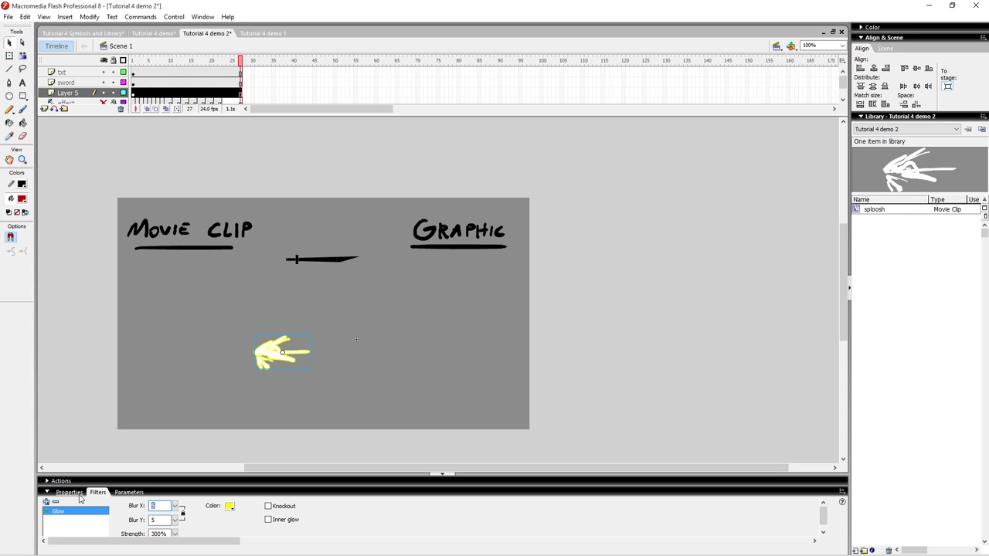
type("7")
key("Return")
left_click(251, 447)
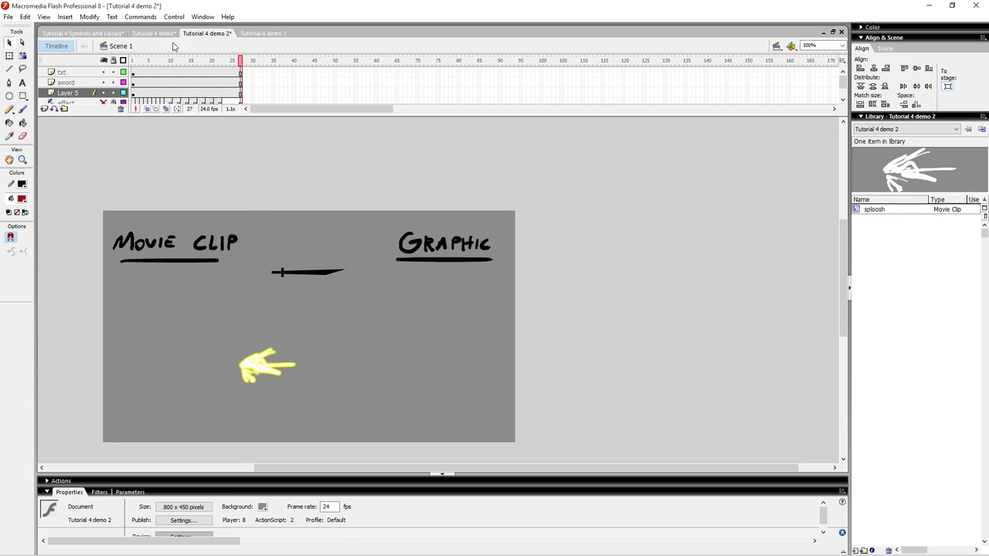
Step: Scrub the timeline back to frame 1 and test the movie to check the glowing sploosh animation
left_click(174, 62)
left_click_drag(174, 63, 132, 61)
left_click(273, 368)
left_click(269, 346)
left_click(146, 348)
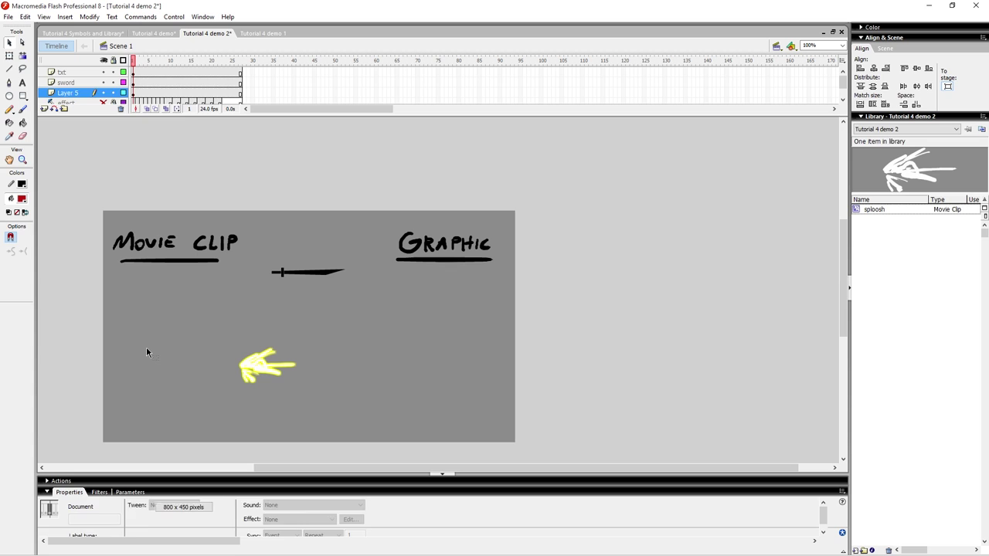
key("ctrl+Return")
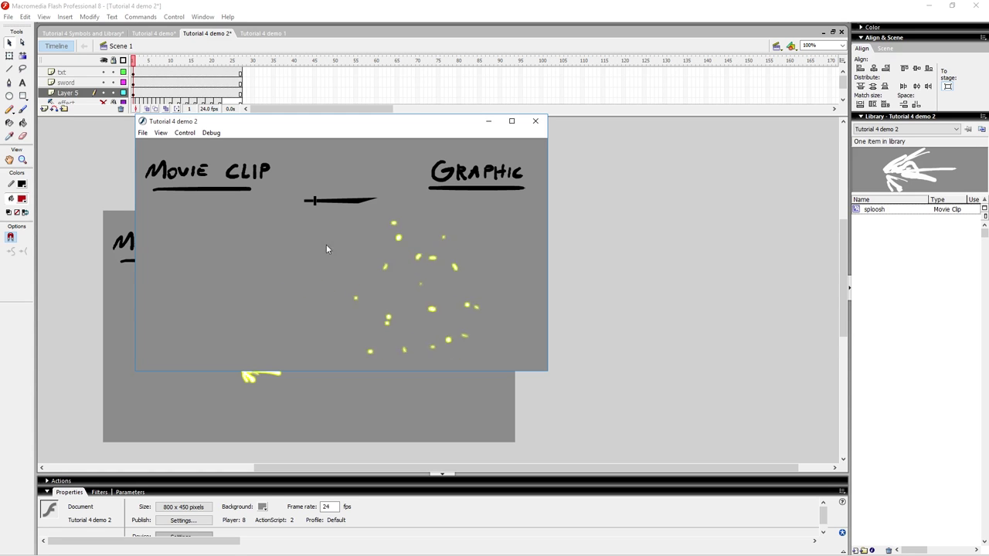
left_click(537, 122)
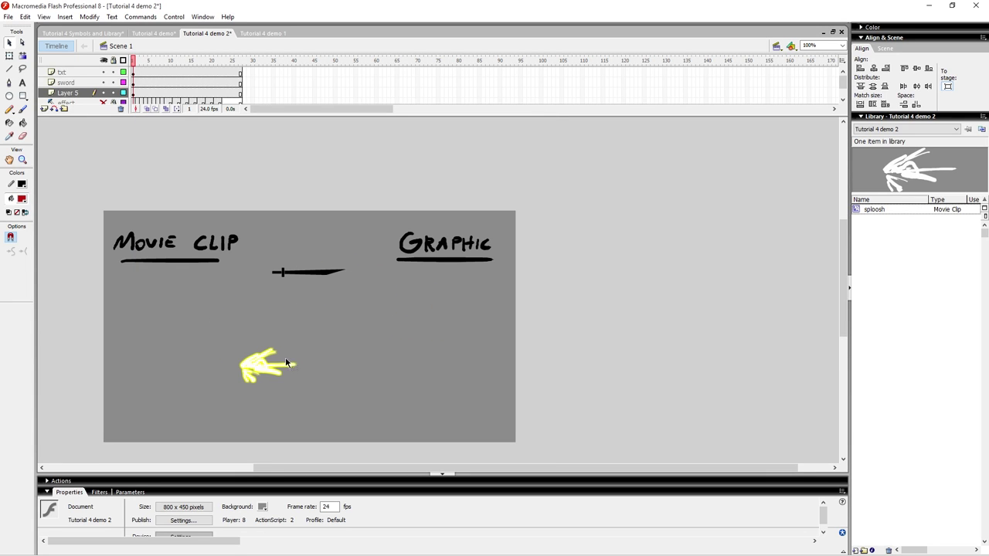
Step: Lower the strength of the Glow filter on the sploosh instance
left_click(263, 374)
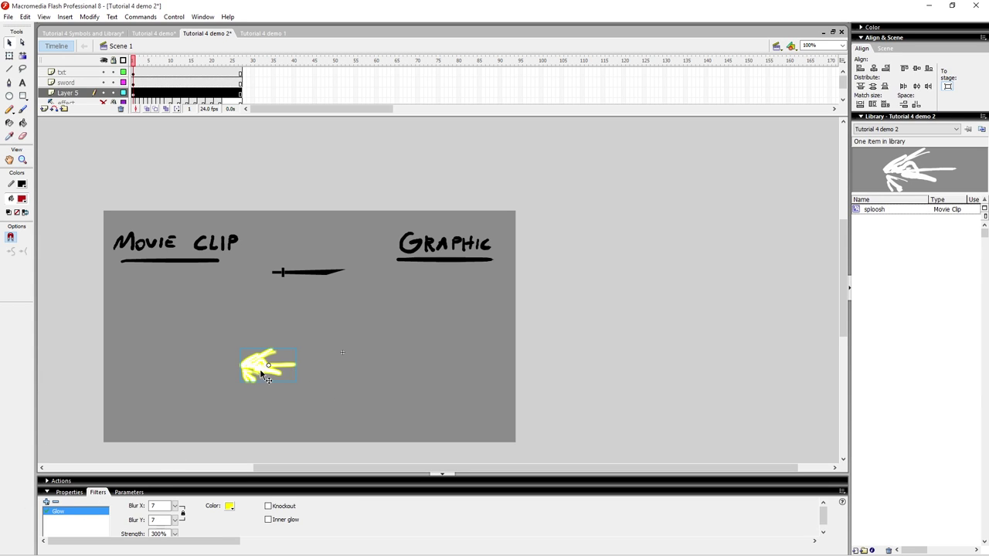
left_click_drag(175, 538, 186, 498)
left_click(293, 410)
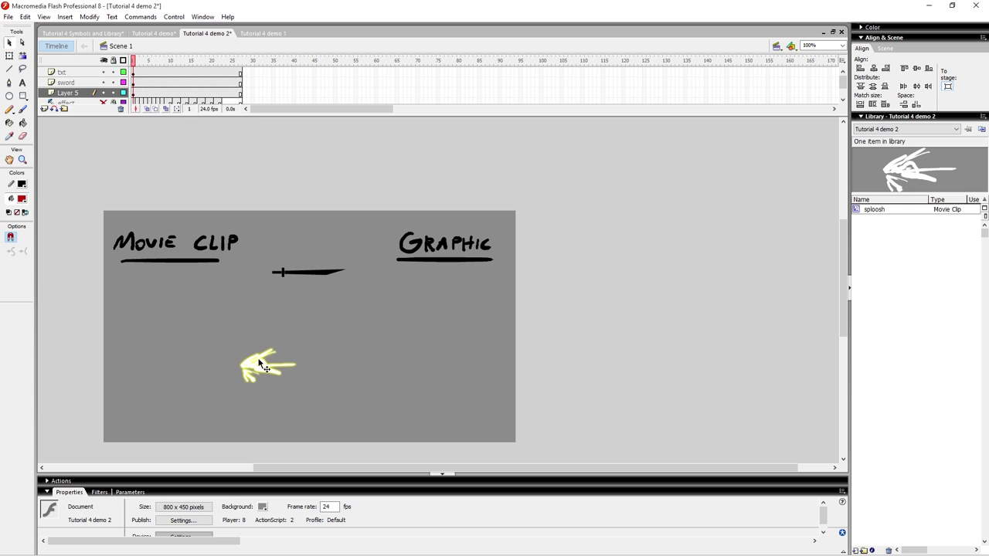
Step: Move the sploosh instance to the lower-left part of the stage, beneath the Movie Clip heading
left_click_drag(269, 368, 144, 327)
left_click_drag(144, 319, 139, 389)
left_click(170, 344)
left_click_drag(219, 308, 190, 341)
Step: Move the sword drawing slightly down on the stage and deselect it
left_click(303, 304)
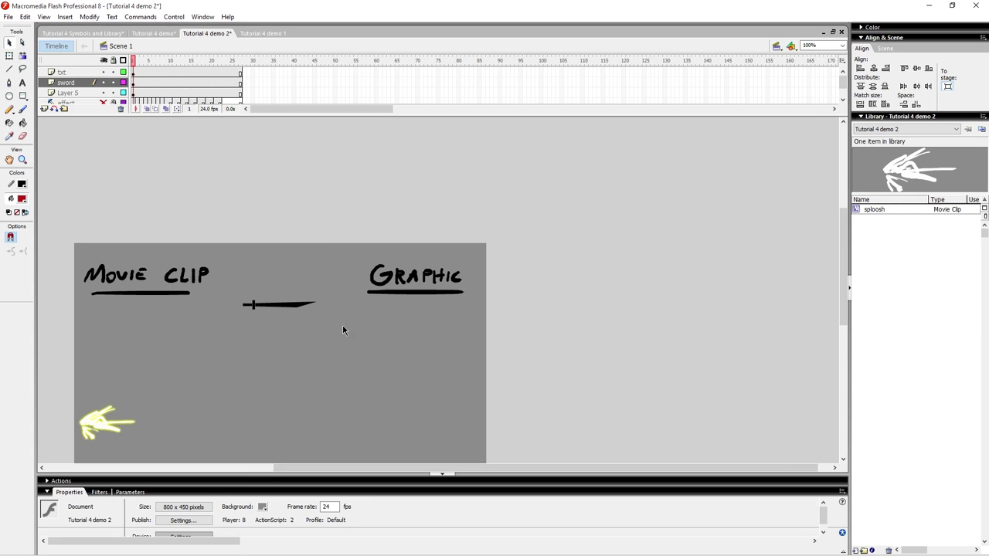
left_click_drag(275, 304, 279, 338)
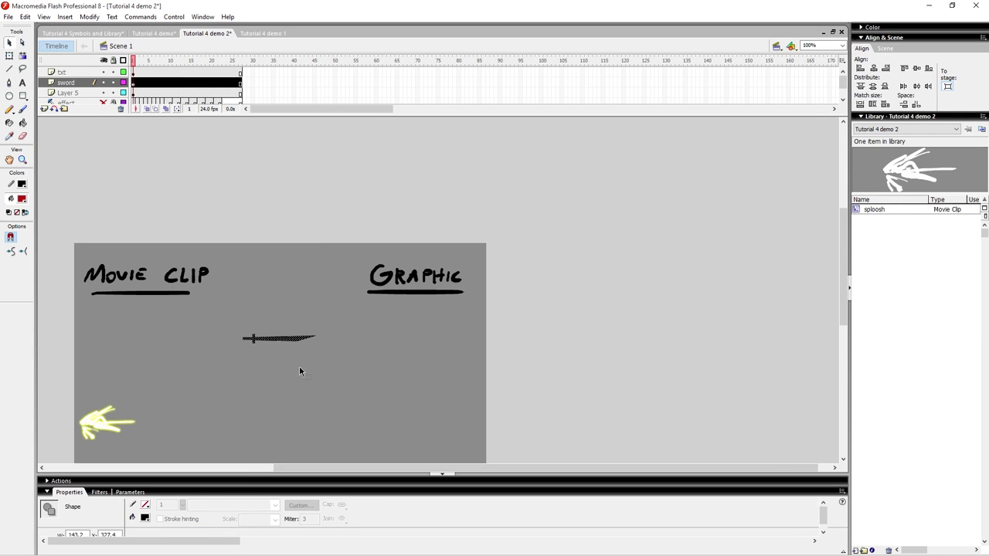
left_click(308, 364)
left_click_drag(226, 313, 226, 313)
left_click(272, 318)
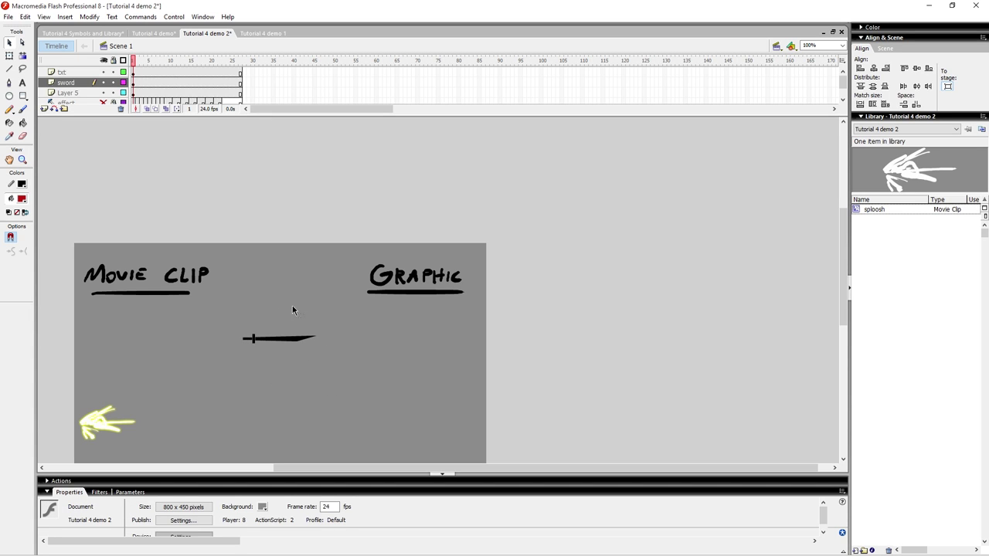
Step: Convert the whole sword drawing to a movie clip symbol named sword
mouse_move(328, 363)
left_mouse_down()
mouse_move(191, 308)
mouse_move(224, 315)
left_mouse_up()
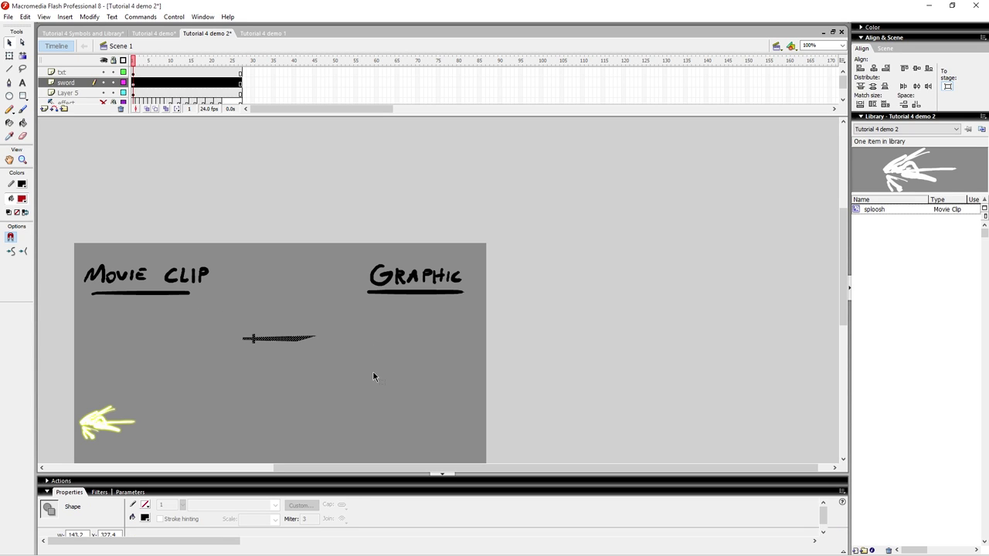
key("F8")
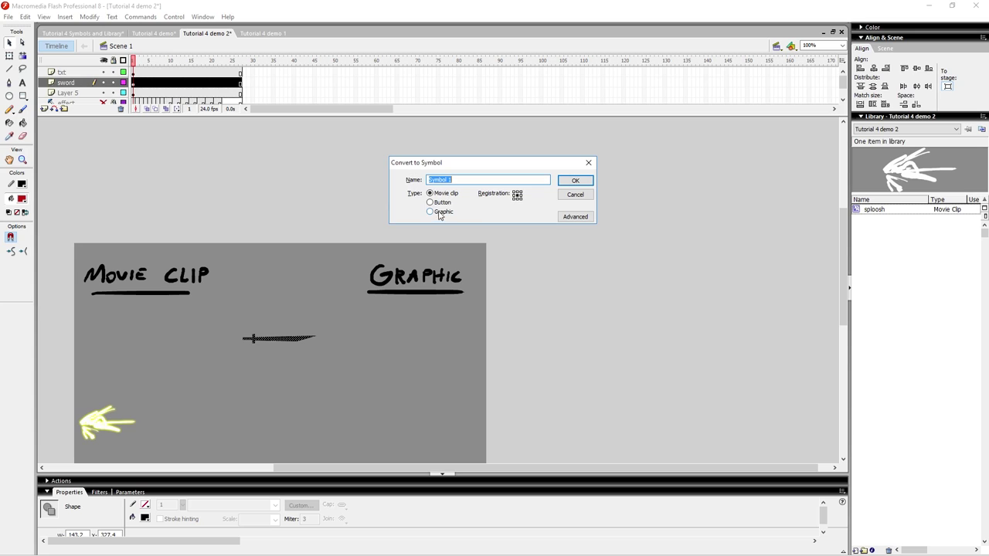
type("sword")
left_click(572, 182)
left_click(316, 347)
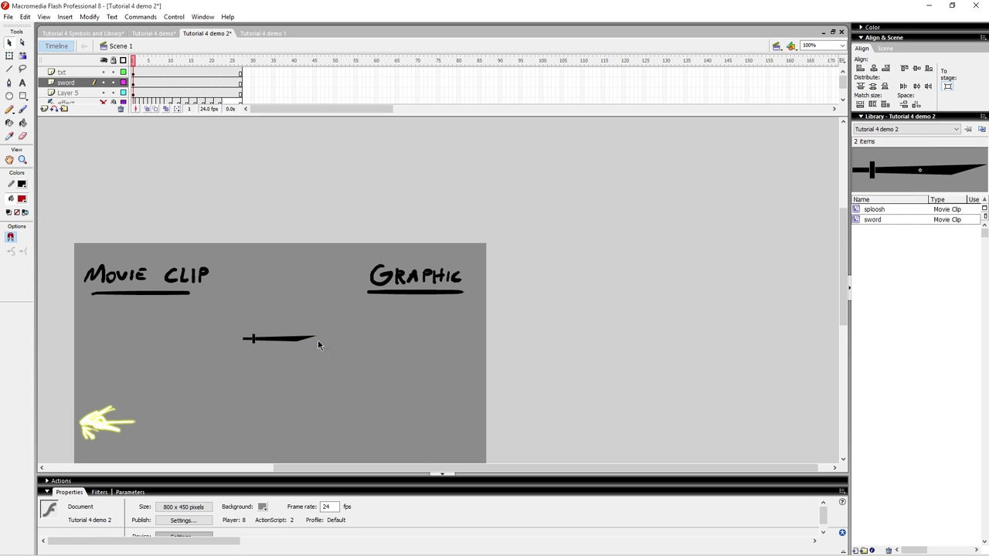
Step: Rotate the sword instance upright with its blade pointing up and move it down to the middle of the stage
left_click(360, 298)
key("q")
left_click_drag(380, 275, 336, 221)
left_click(379, 278)
key("v")
left_click_drag(340, 281, 341, 312)
left_click(378, 303)
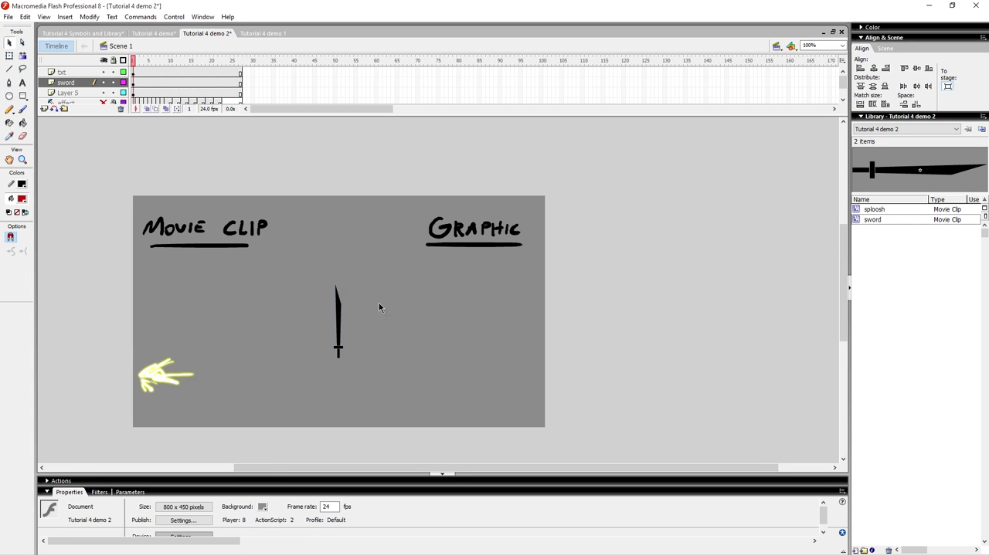
left_click(339, 306)
left_click(277, 327)
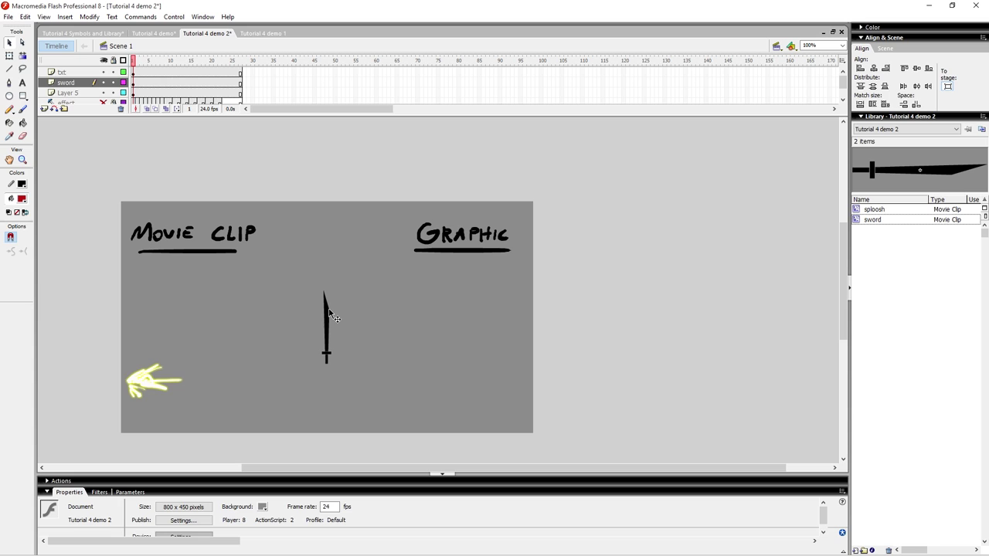
Step: Open the sword symbol for editing and convert its entire drawing to a nested movie clip named sword glow
left_click(322, 326)
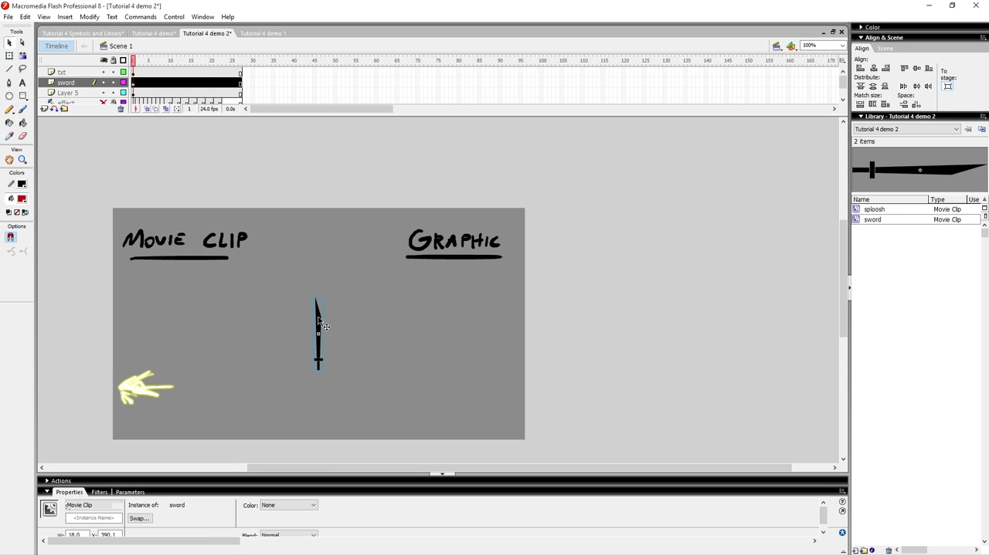
double_click(322, 326)
left_click_drag(305, 273, 292, 283)
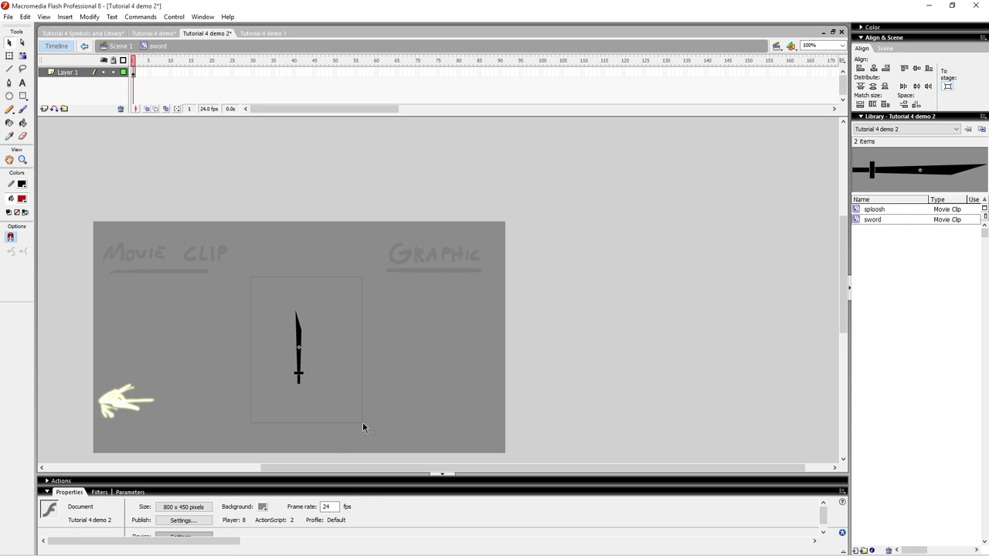
key("ctrl+a")
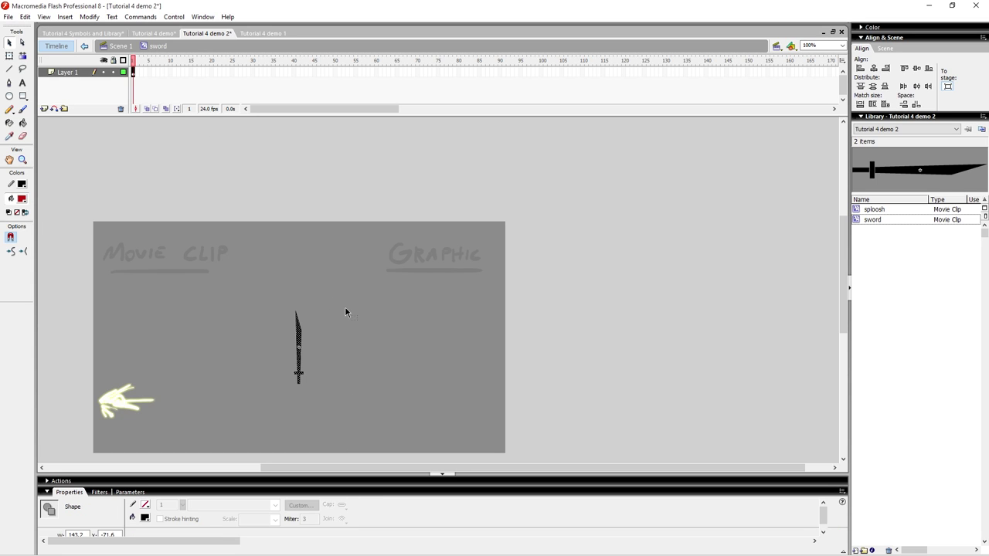
key("F8")
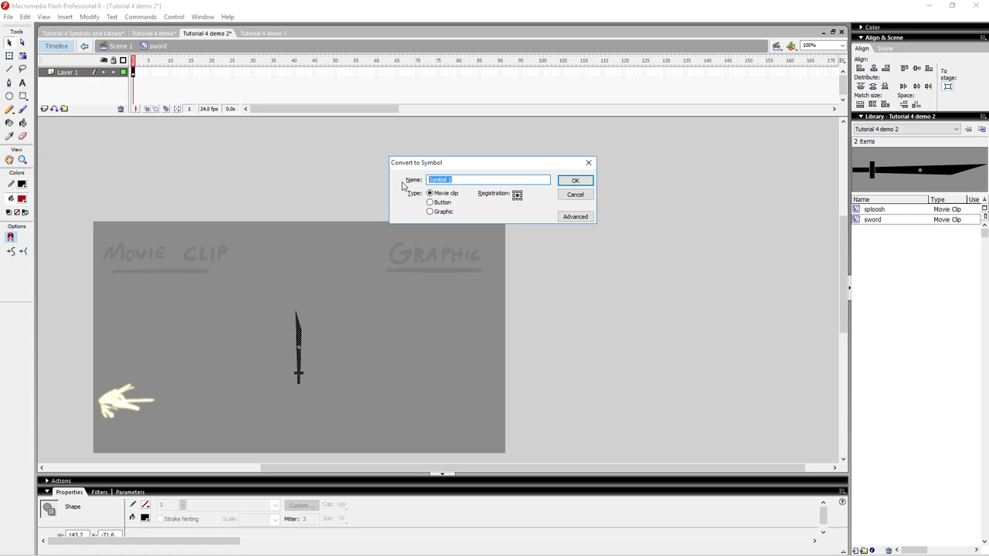
type("sword")
left_click(575, 180)
left_click(372, 270)
Step: Add a Glow filter to the sword glow instance inside the sword symbol
left_click(300, 357)
key("ctrl+equal")
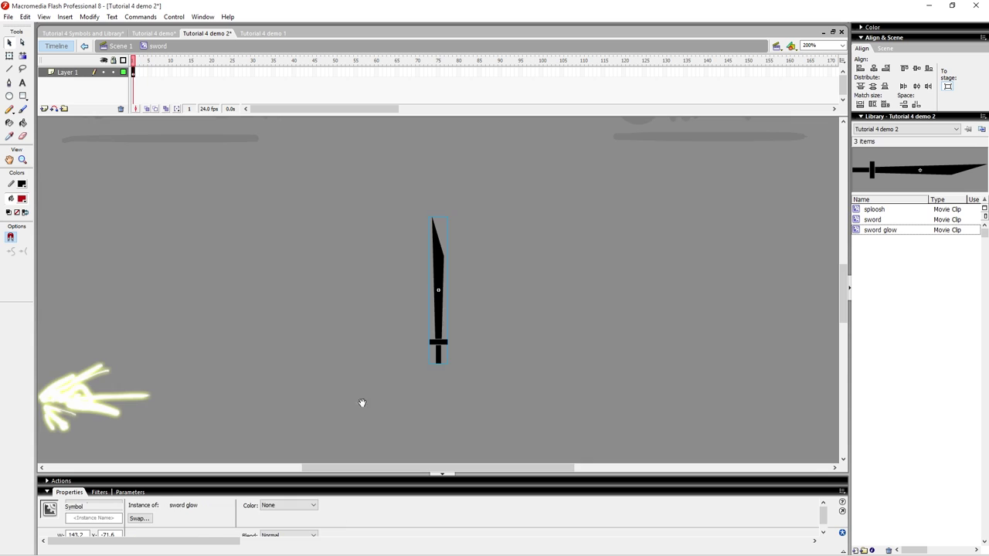
left_click_drag(363, 403, 171, 479)
left_click(193, 344)
left_click_drag(183, 348, 212, 324)
left_click(271, 298)
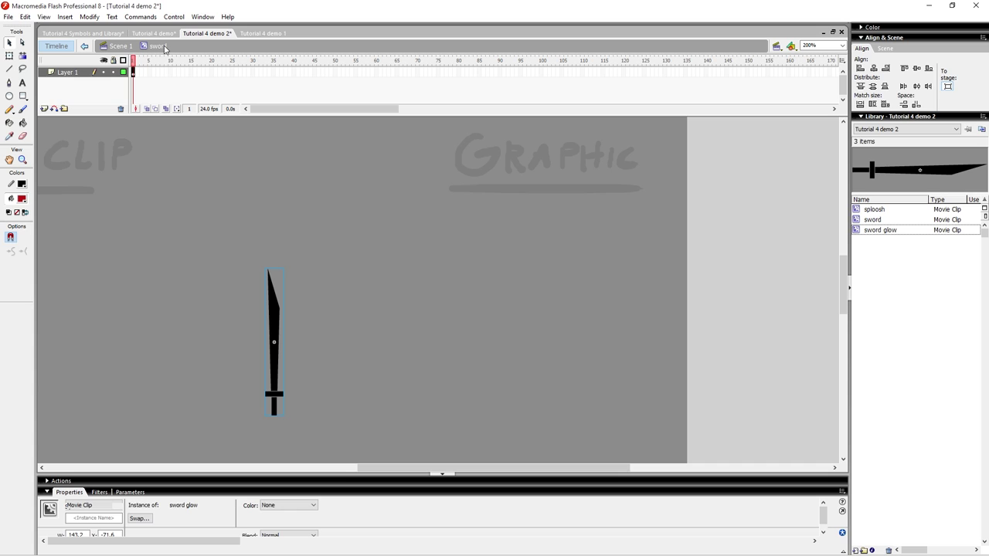
left_click(207, 260)
left_click_drag(218, 320, 210, 310)
left_click(268, 305)
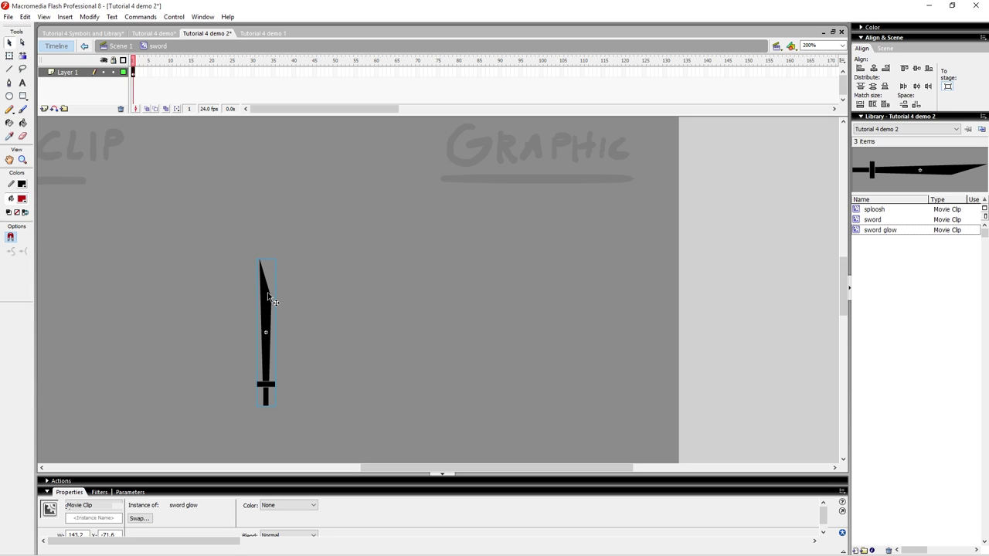
left_click(105, 493)
left_click(47, 502)
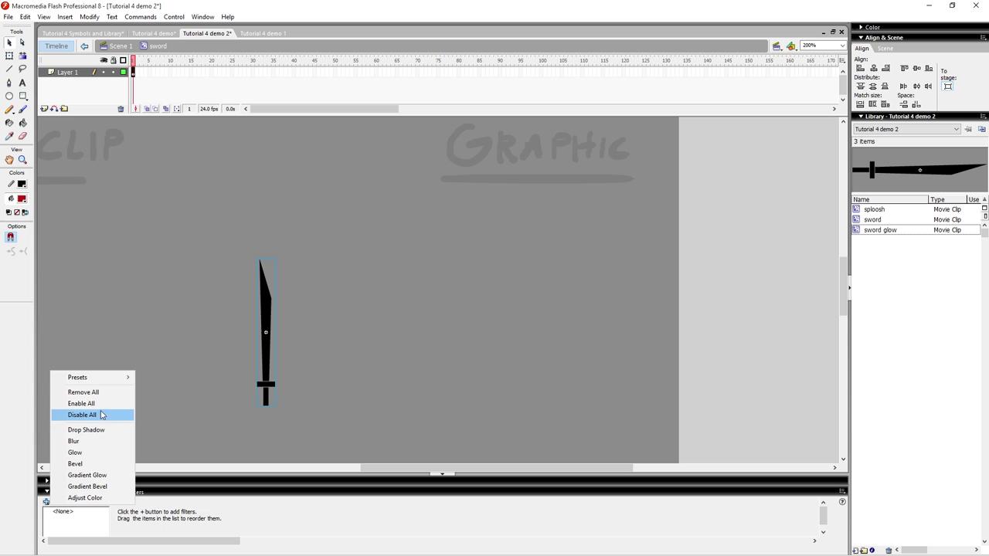
left_click(83, 454)
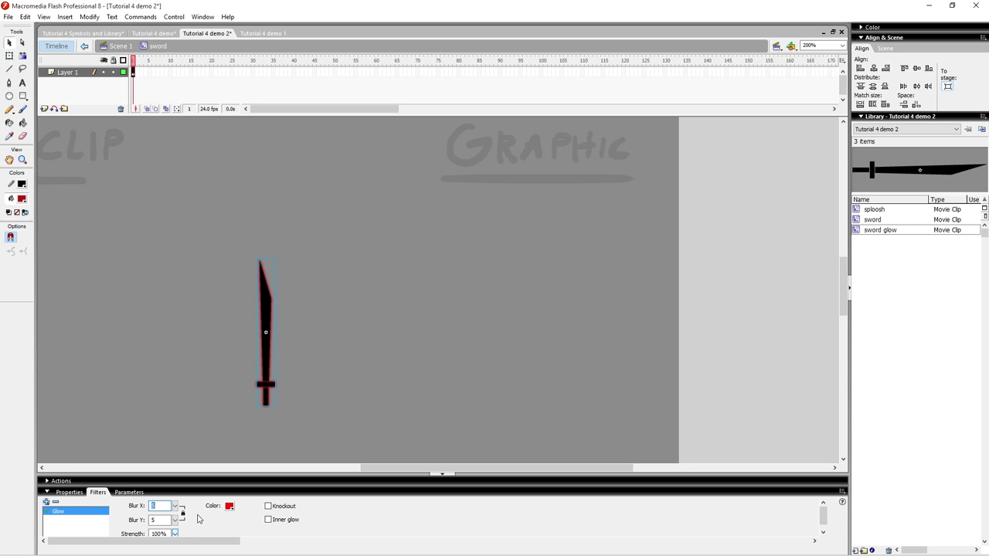
Step: Make the sword's glow red with Blur X and Y of 14 and a strength of 224%
left_click(229, 506)
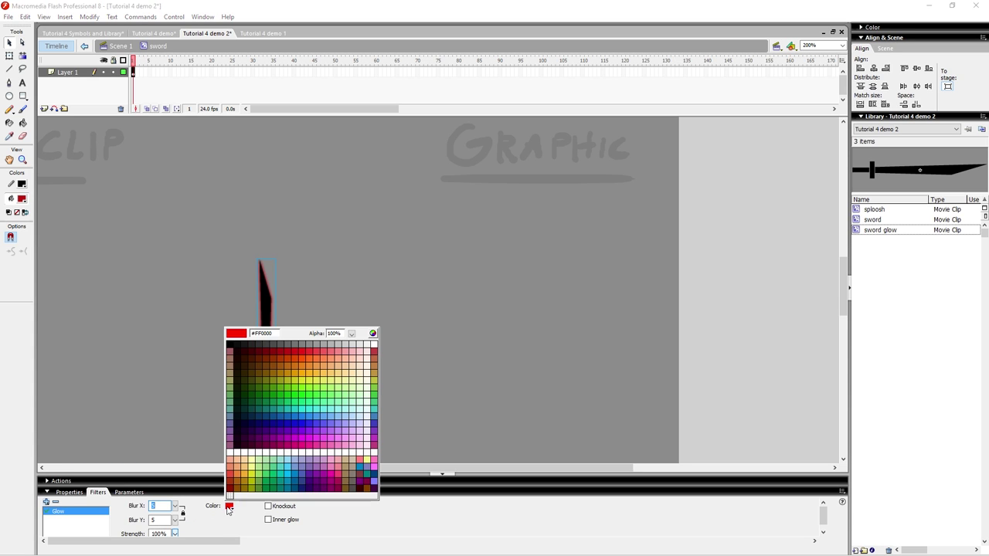
left_click(309, 352)
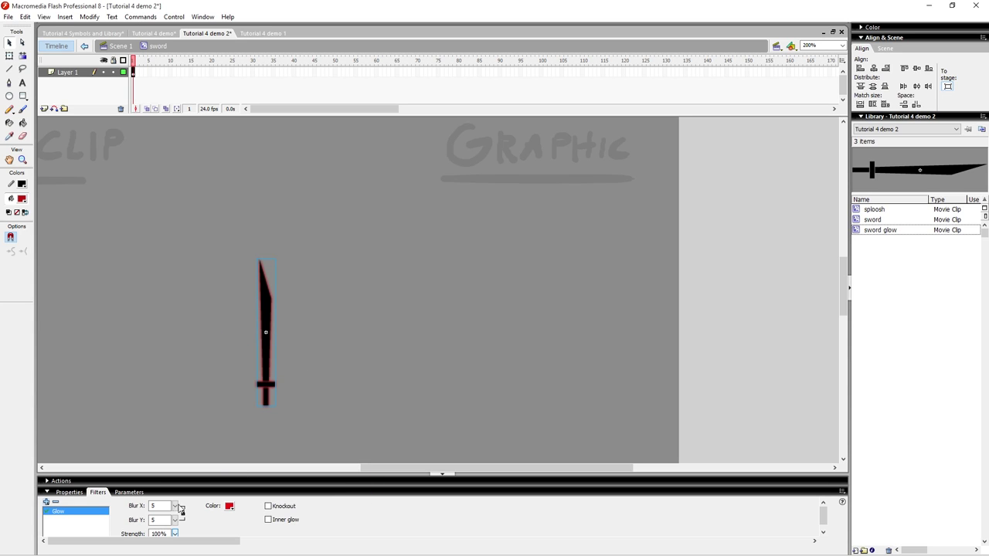
mouse_move(176, 508)
left_mouse_down()
mouse_move(181, 540)
mouse_move(193, 448)
mouse_move(190, 494)
left_mouse_up()
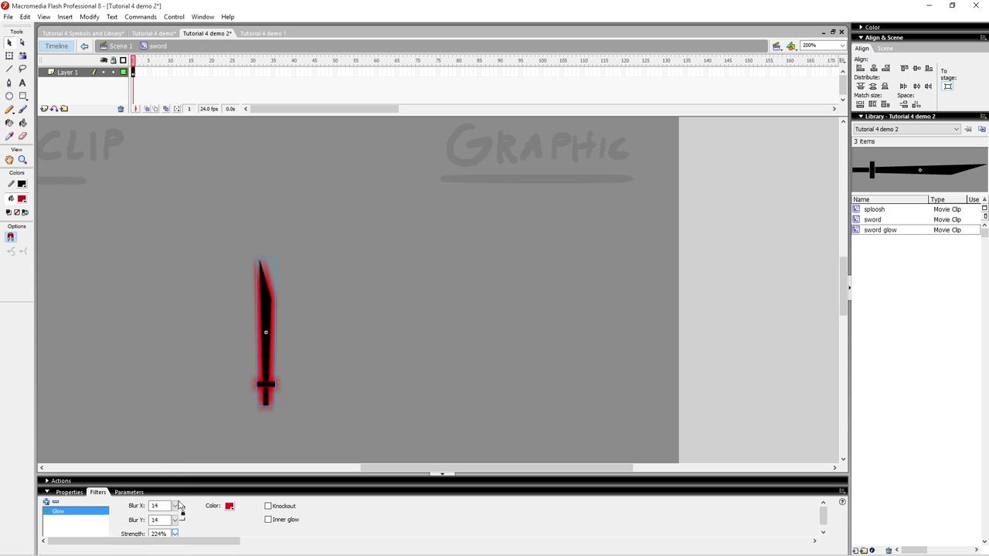
left_click(354, 309)
key("space")
left_click_drag(272, 290, 284, 302)
key("space")
left_click_drag(190, 210, 161, 201)
Step: Insert a keyframe at frame 2 and reduce the sword's glow there to blur 10 and strength 115%
left_click(135, 73)
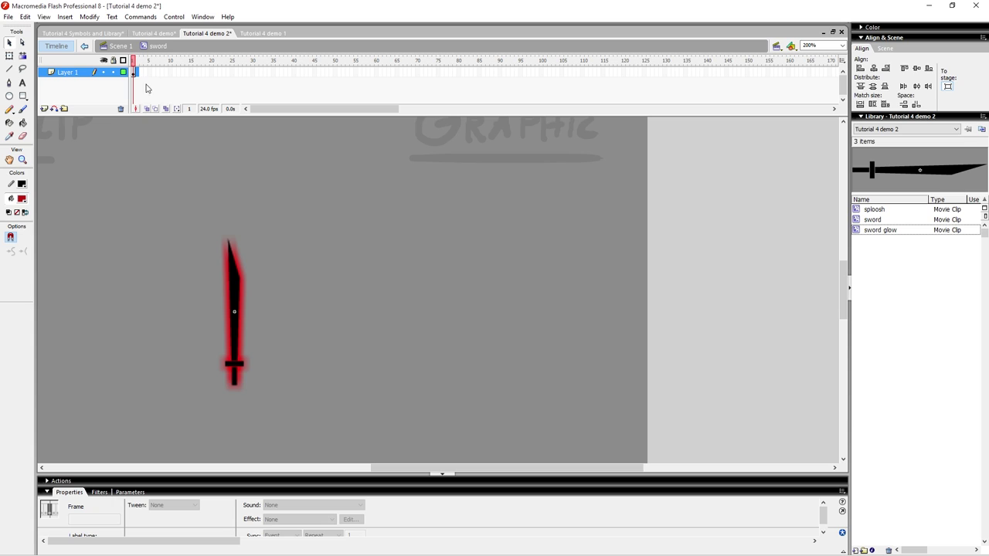
key("F6")
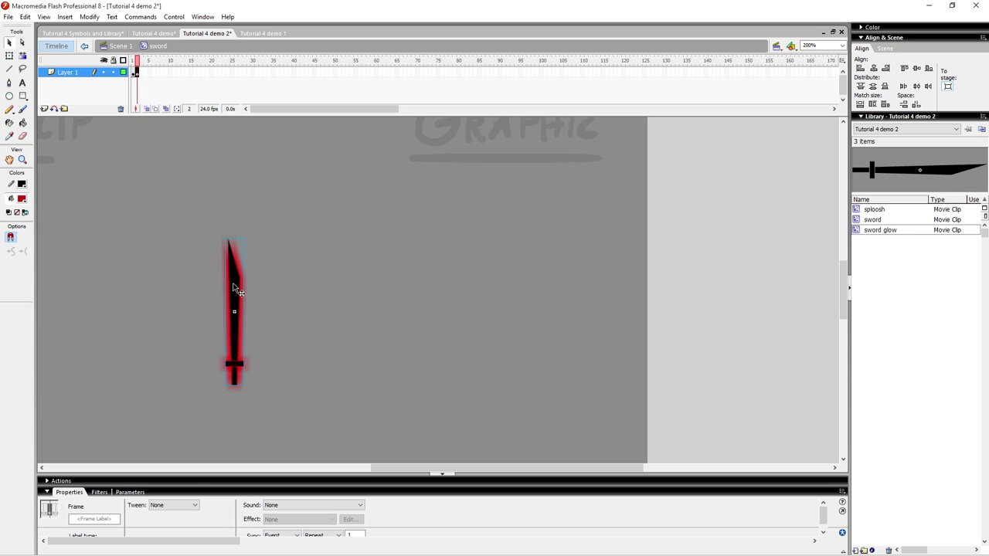
left_click(98, 493)
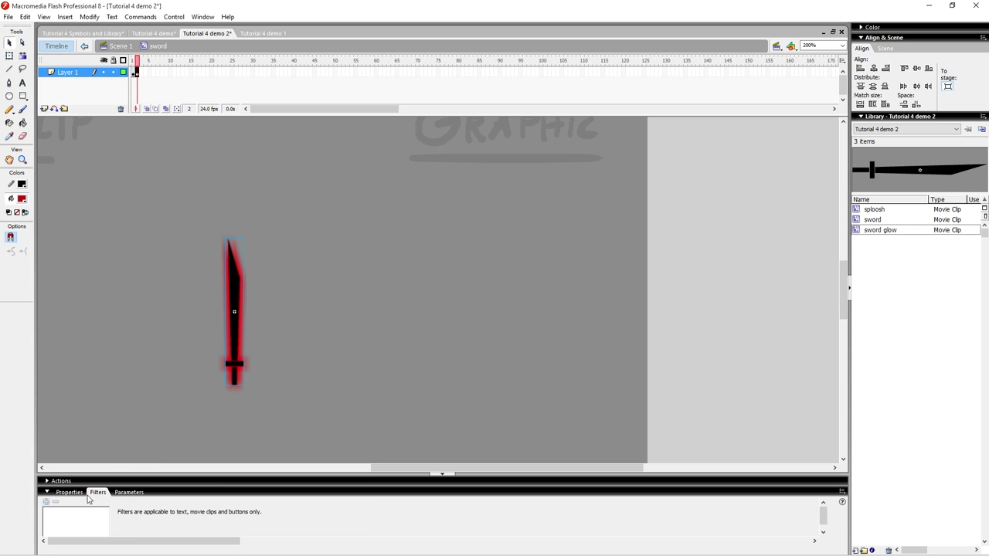
left_click(229, 269)
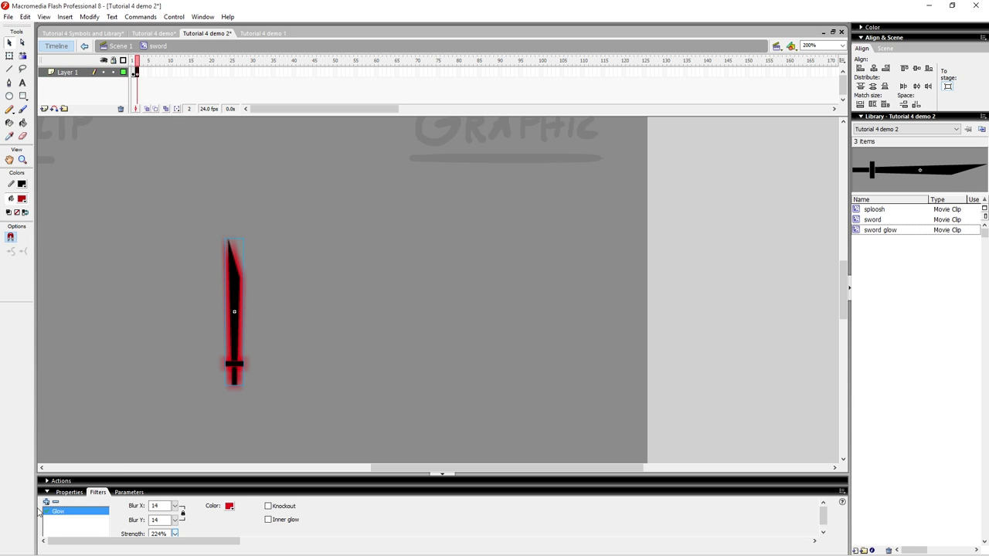
mouse_move(174, 520)
left_mouse_down()
mouse_move(174, 536)
mouse_move(173, 502)
left_mouse_up()
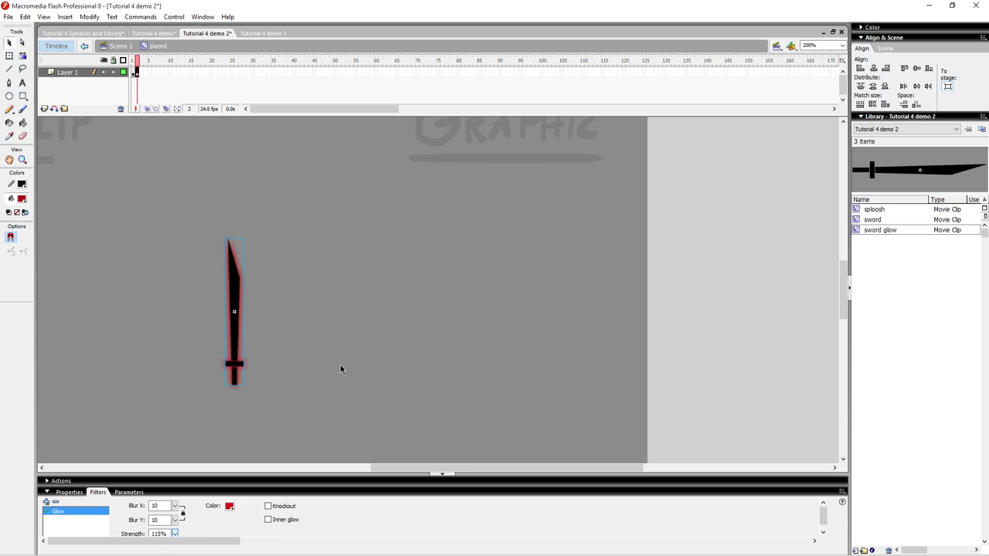
left_click(336, 360)
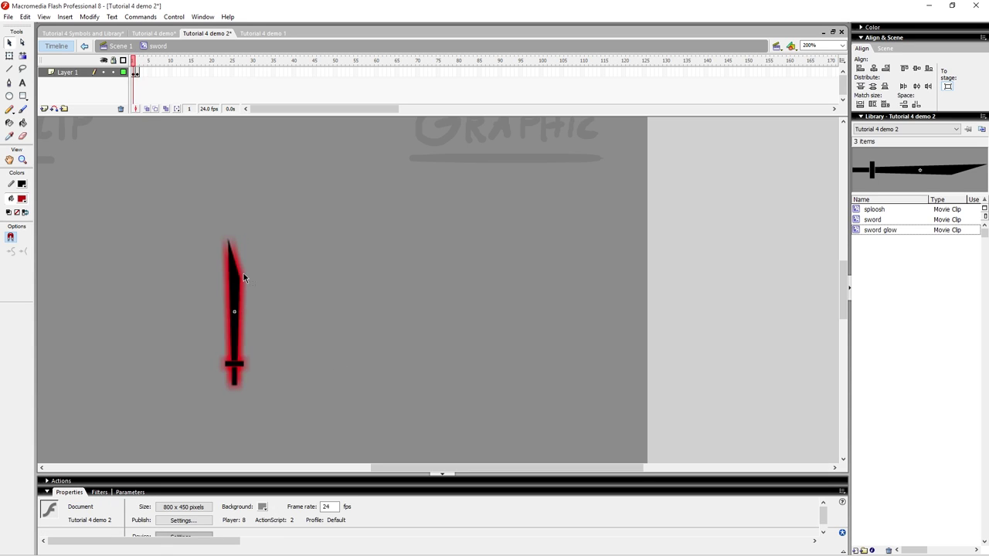
Step: Compare the sword's glow on frames 1 and 2 and return to Scene 1
left_click(133, 73)
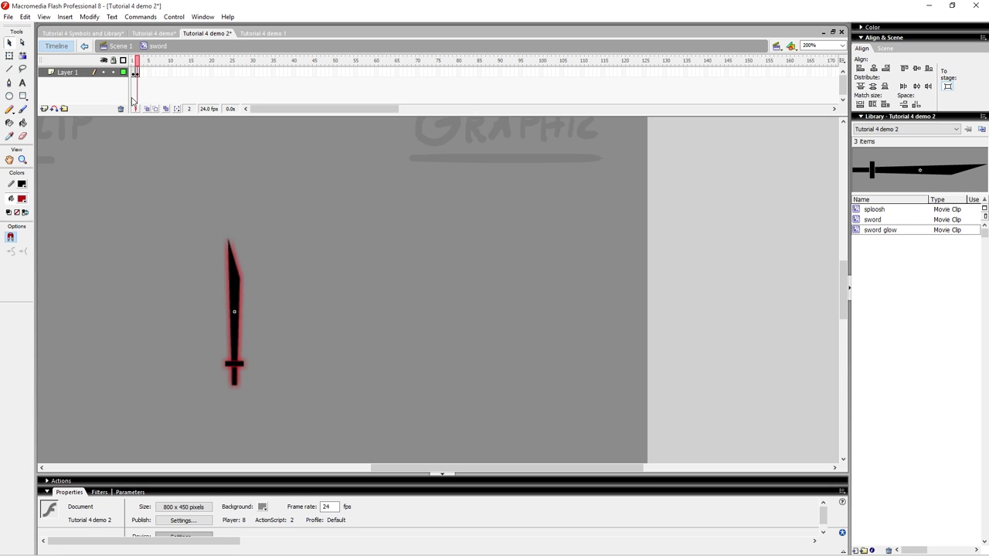
left_click(137, 72)
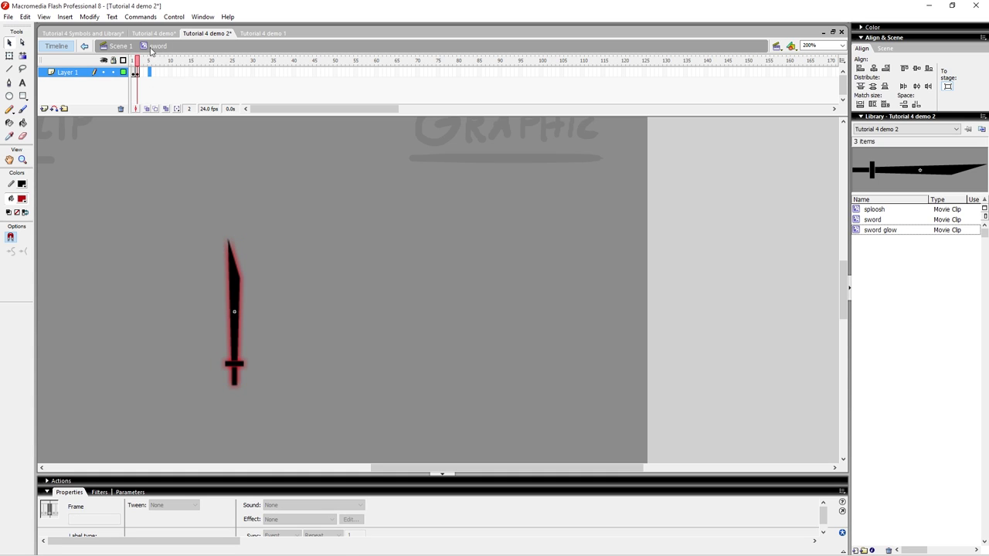
left_click(121, 46)
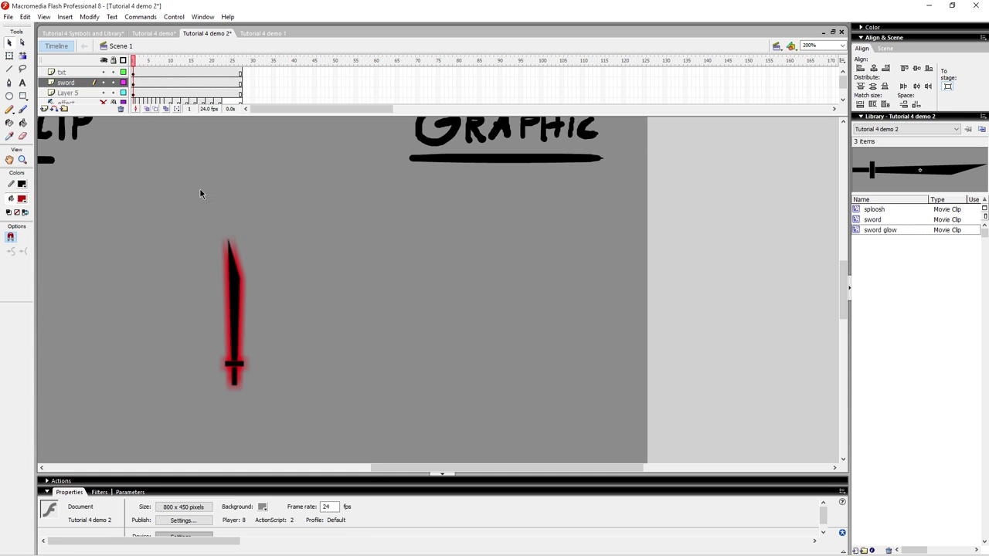
Step: Test the movie, examine the sword's glow up close in the preview, and close the preview
key("Return")
key("ctrl+Return")
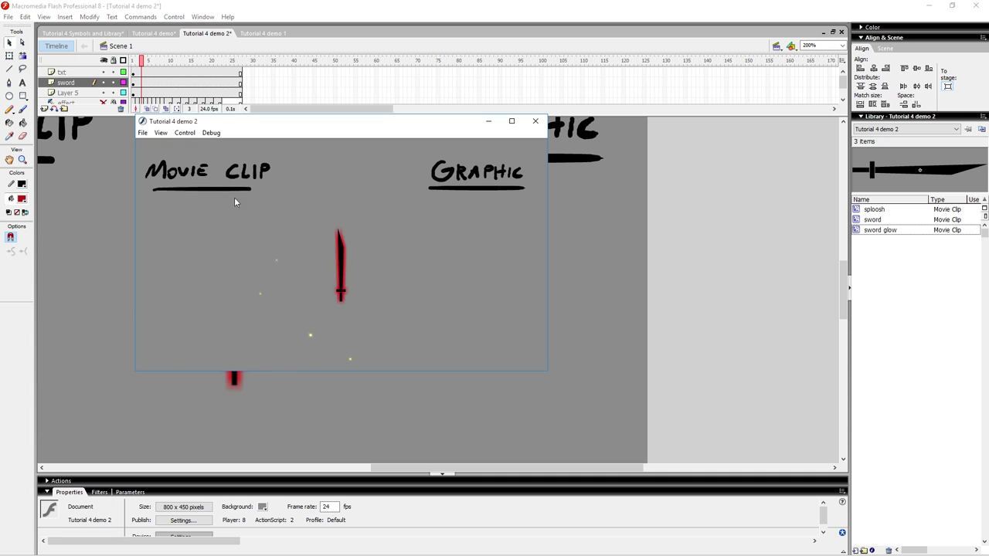
left_click_drag(369, 122, 317, 113)
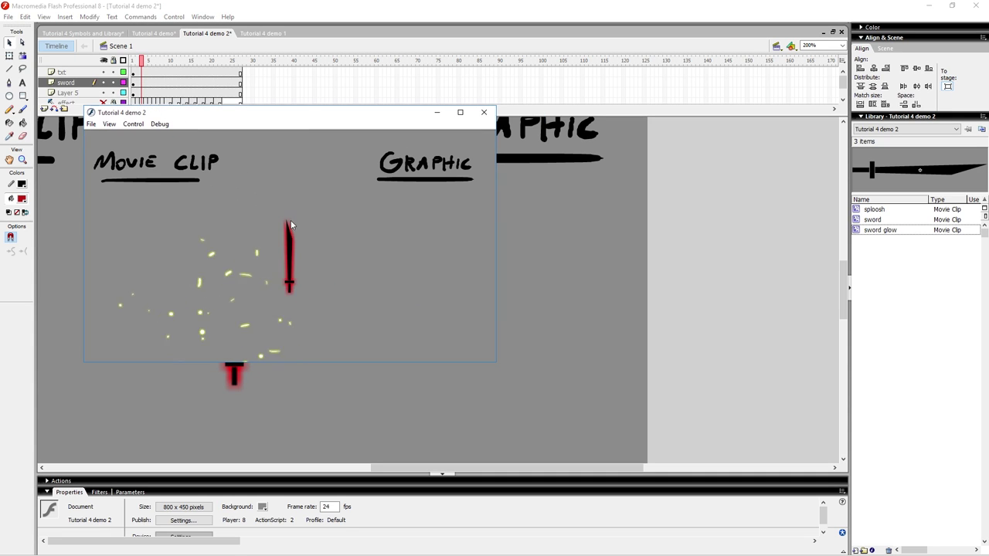
key("ctrl+=")
left_click_drag(393, 255, 229, 165)
left_click_drag(329, 326, 250, 291)
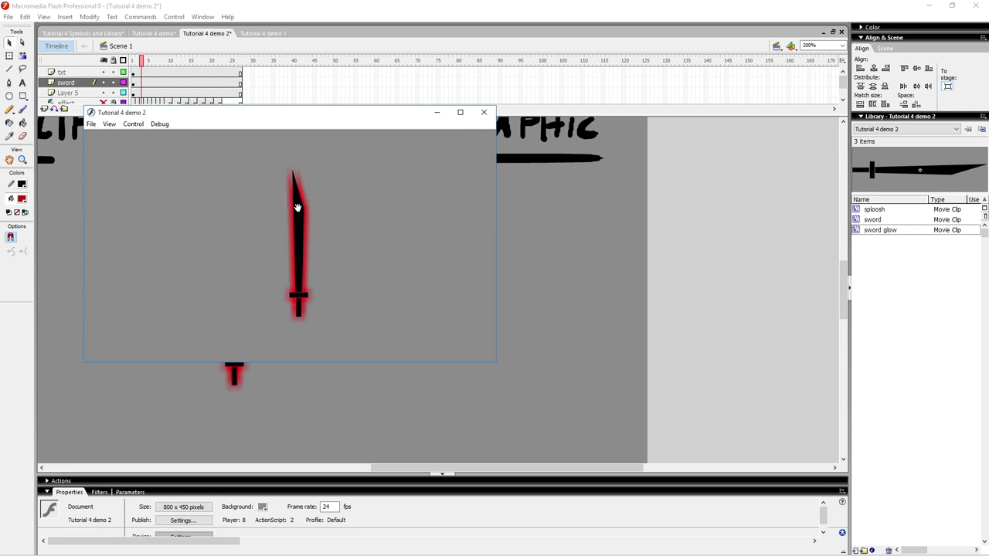
left_click(482, 114)
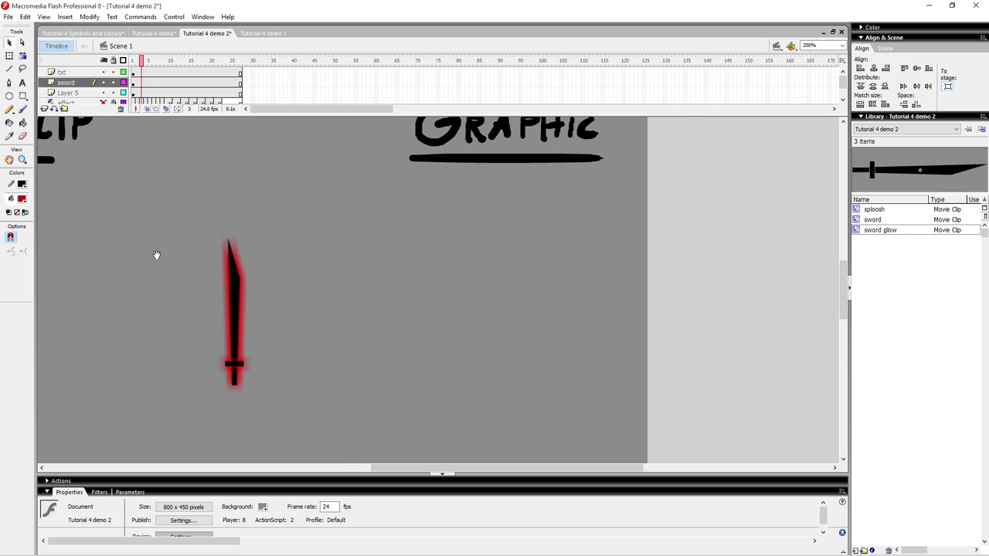
Step: Move the sword instance left on the stage and rotate it so the blade leans to the upper left
left_click_drag(173, 259, 217, 230)
left_click(143, 72)
left_click(276, 247)
left_click(298, 252)
left_click(279, 252)
left_click(290, 244)
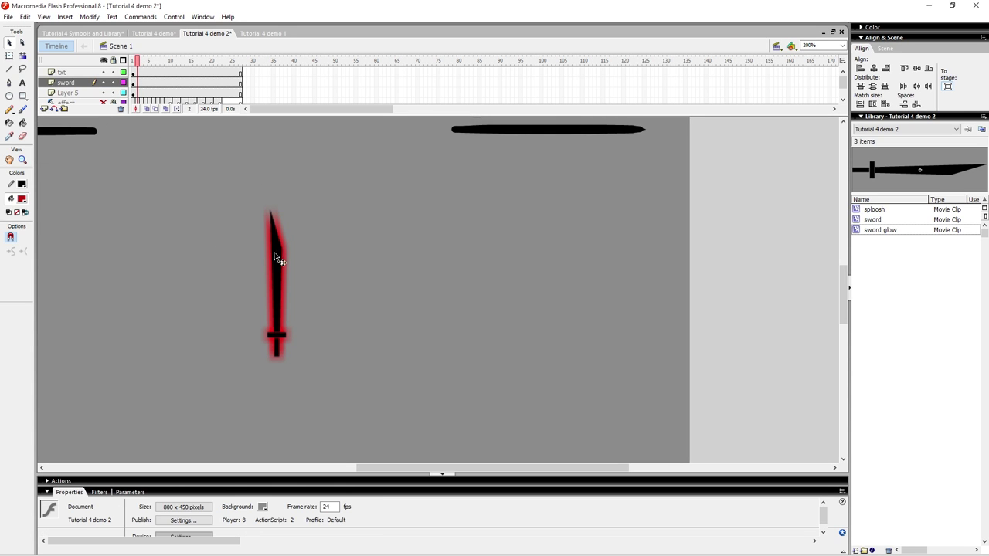
left_click_drag(263, 250, 188, 233)
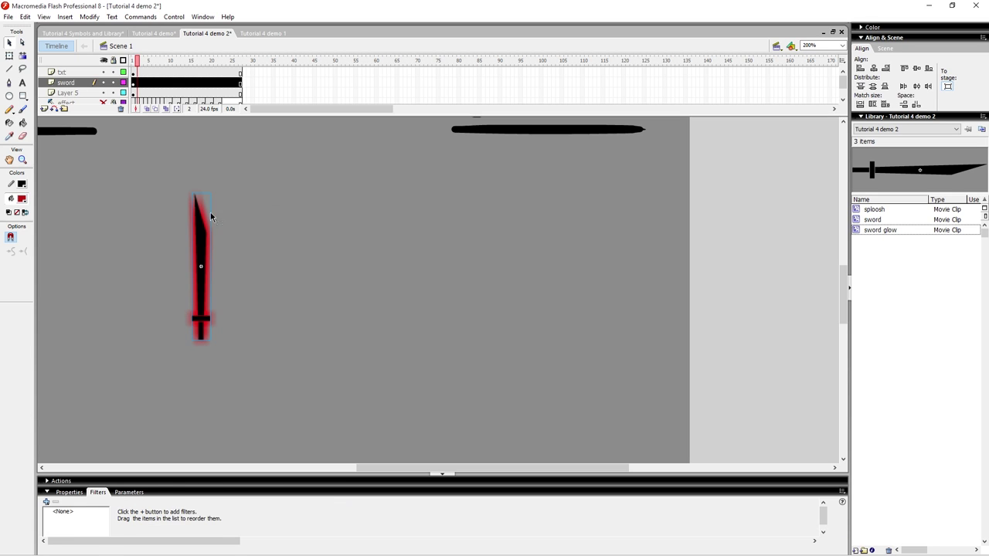
key("q")
left_click_drag(218, 191, 179, 193)
left_click(202, 220)
left_click(171, 131)
left_click_drag(184, 234, 210, 197)
Step: Insert a sword keyframe at frame 3, rotate the blade to lean right, and align it using onion skinning of earlier frames
key("F6")
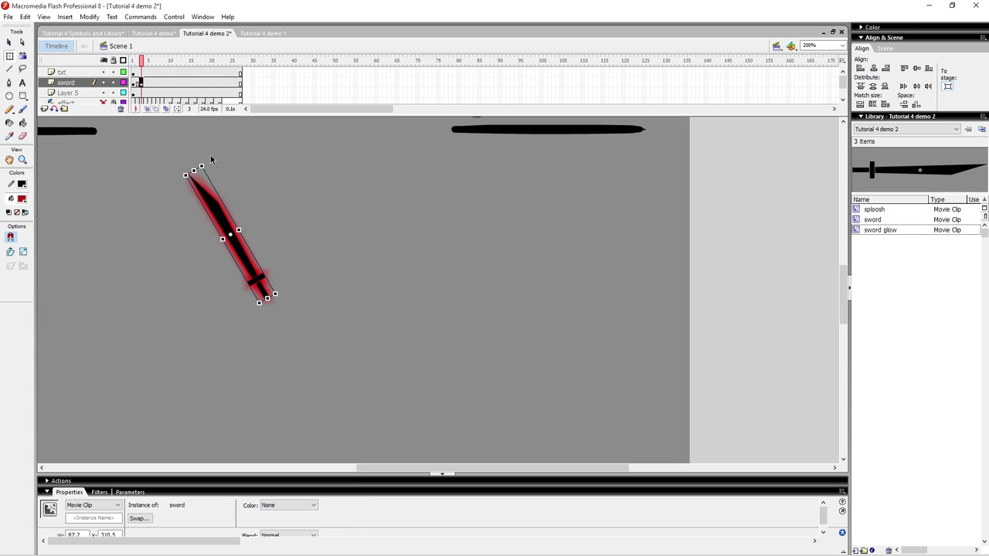
left_click_drag(209, 159, 269, 165)
left_click(151, 110)
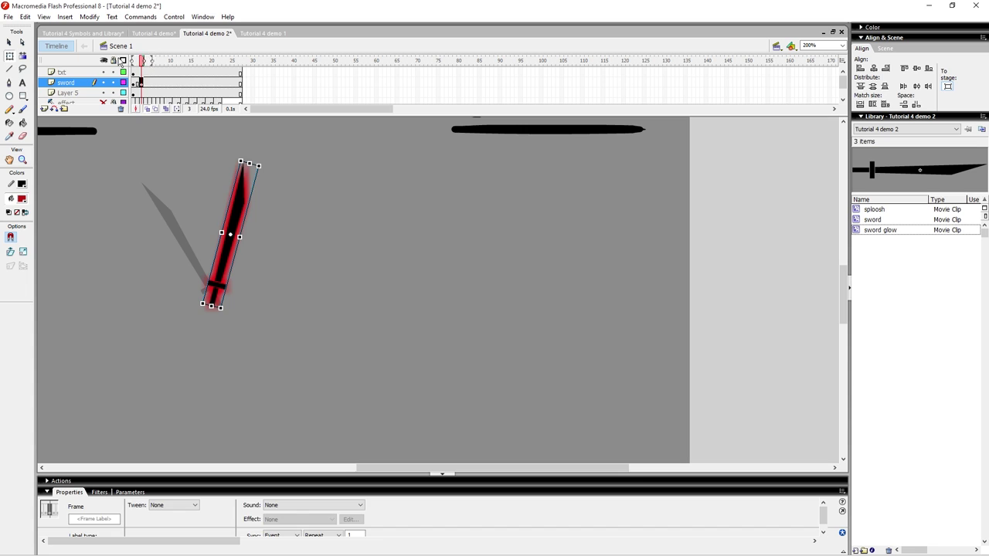
left_click_drag(151, 61, 142, 61)
key(".")
left_click_drag(220, 283, 233, 290)
Step: Add a sword keyframe at frame 4 with the sword lower and nearly horizontal, its blade pointing right and slightly down
key(".")
key("period")
left_click_drag(248, 195, 380, 296)
key(".")
left_click_drag(303, 290, 319, 329)
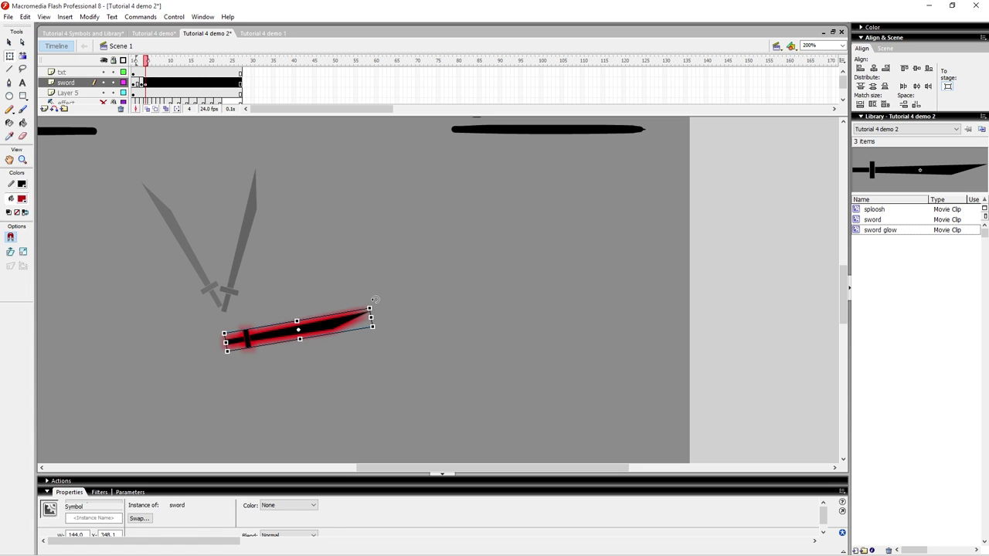
left_click_drag(375, 299, 380, 320)
left_click(431, 282)
key("period")
key("period")
key("F6")
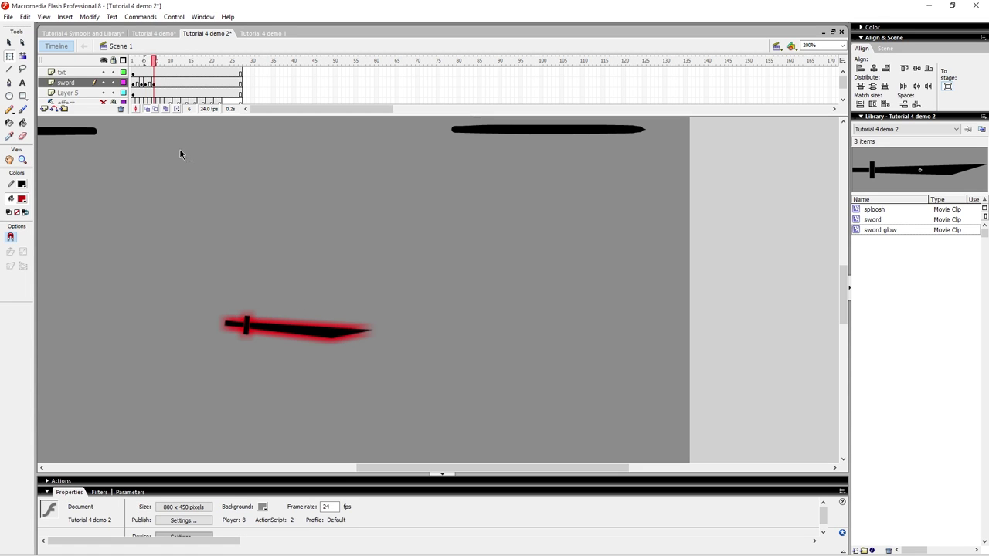
key("ctrl+z")
Step: Insert a sword keyframe at frame 5 and swing the sword so its blade points diagonally down to the right
key("comma")
key("comma")
key("period")
key("F6")
left_click_drag(329, 331, 320, 417)
Step: Insert a sword keyframe at frame 6, shift the sword slightly up, and rotate its blade more steeply downward
key("comma")
key("period")
key("period")
key("F6")
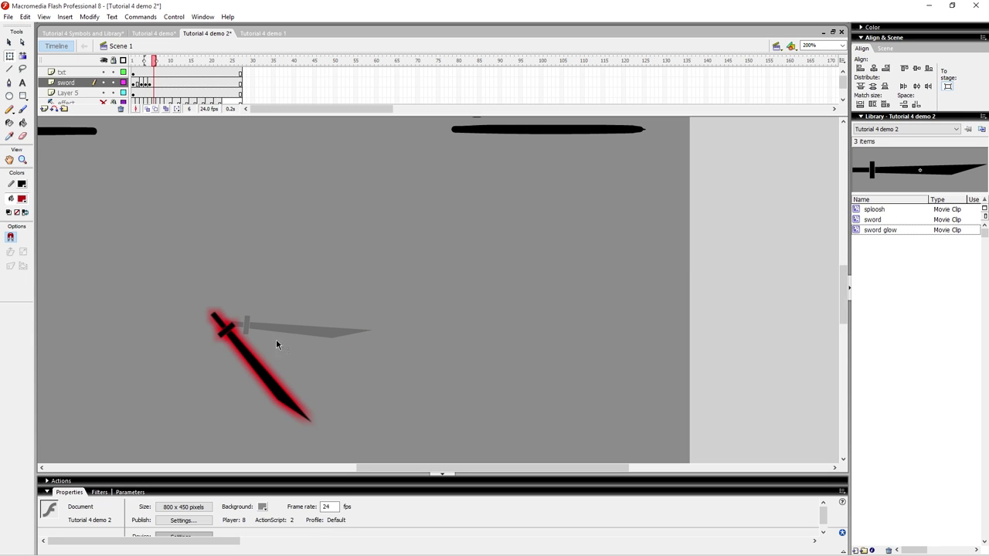
left_click(275, 357)
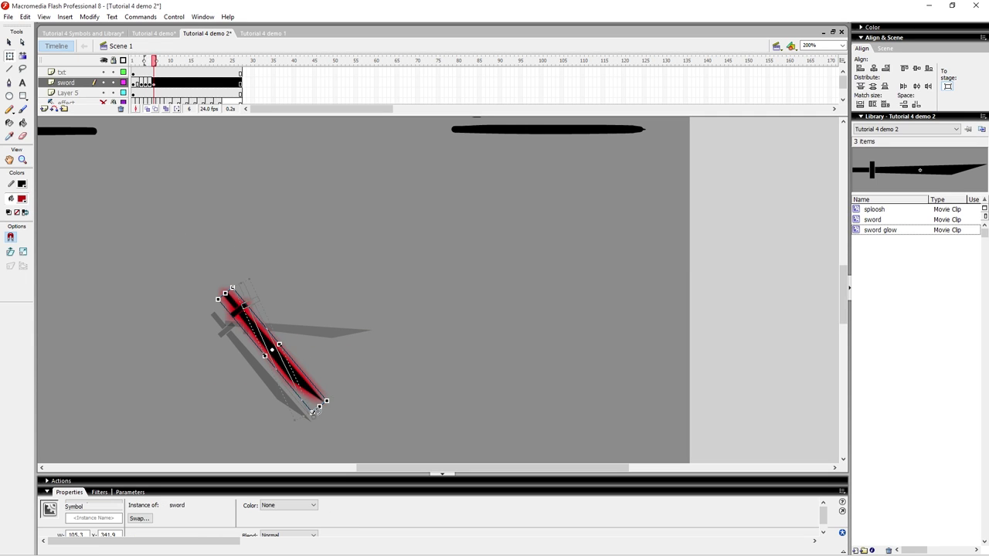
key("comma")
key("period")
Step: Pose the sword at a frame 7 keyframe, raised and nearly horizontal with its blade pointing right, checking it against adjacent frames
left_click_drag(274, 346, 265, 286)
key("period")
key("period")
key("comma")
left_click_drag(318, 360, 339, 286)
key("comma")
key("period")
left_click(277, 303)
key("comma")
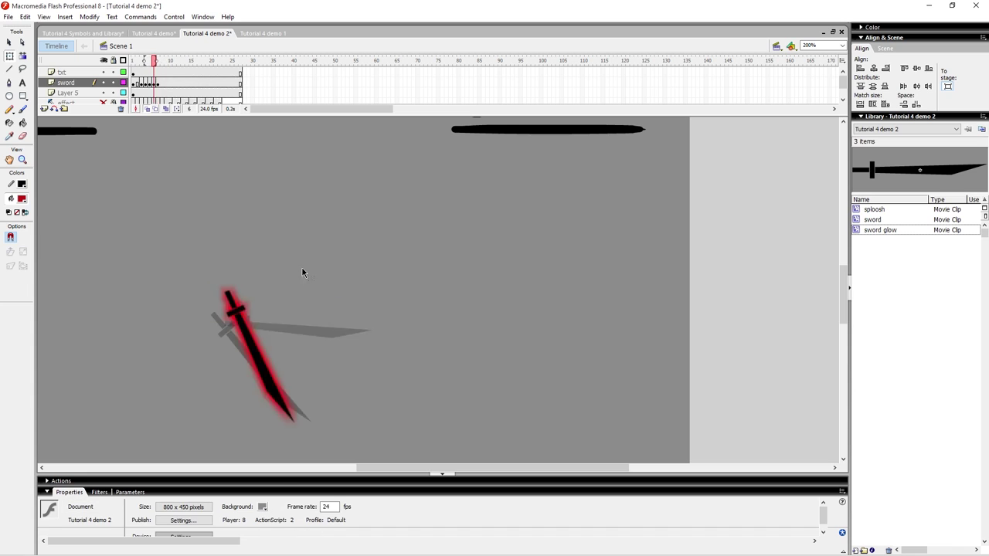
Step: Pose the sword at a frame 8 keyframe with its blade pointing diagonally up to the right, checking it against adjacent frames
key("period")
key("period")
left_click(290, 259)
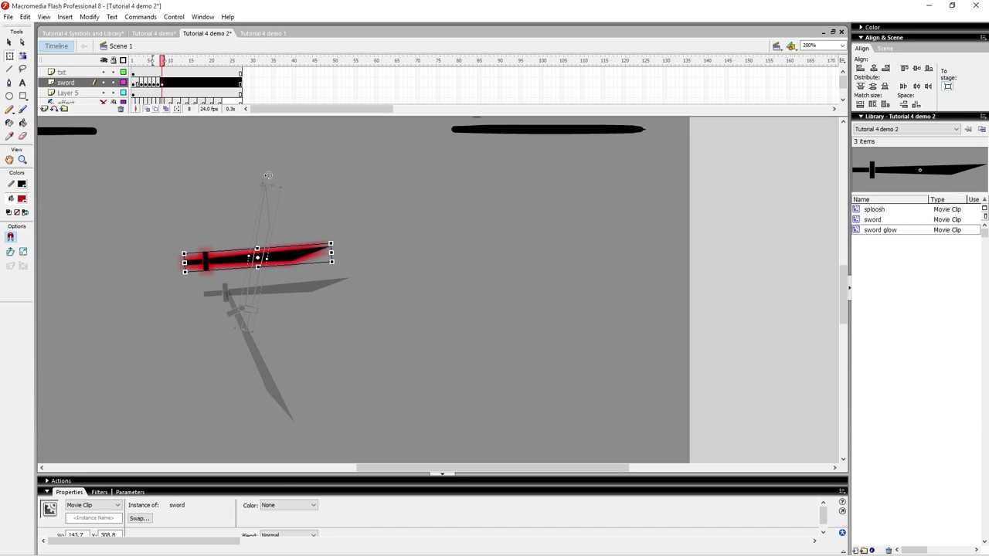
left_click_drag(268, 175, 301, 188)
left_click(330, 196)
left_click_drag(270, 237, 244, 214)
key("comma")
key("period")
key("comma")
Step: Play the sword swing from frame 1, test the movie to examine the glowing sword, and close the preview
left_click(131, 61)
key("Return")
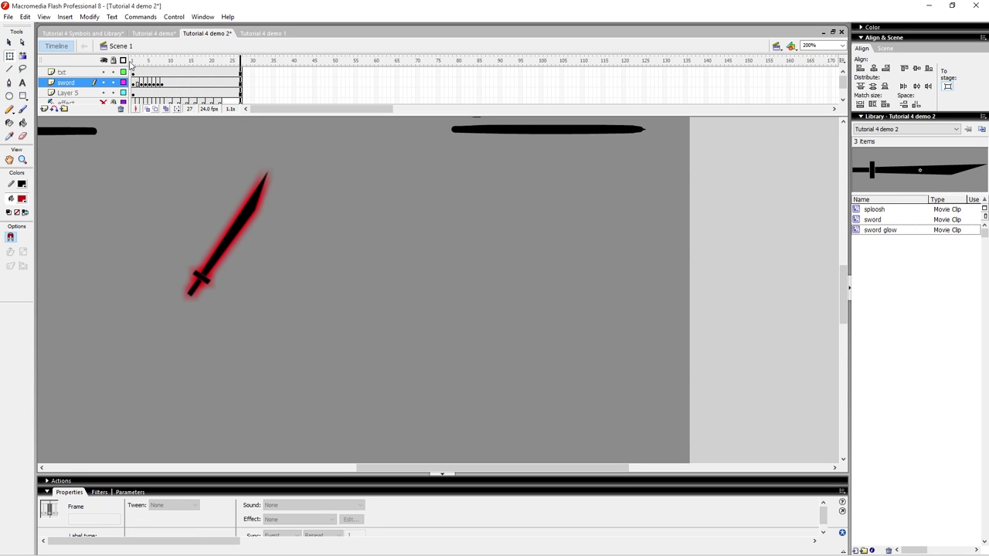
key("ctrl+Return")
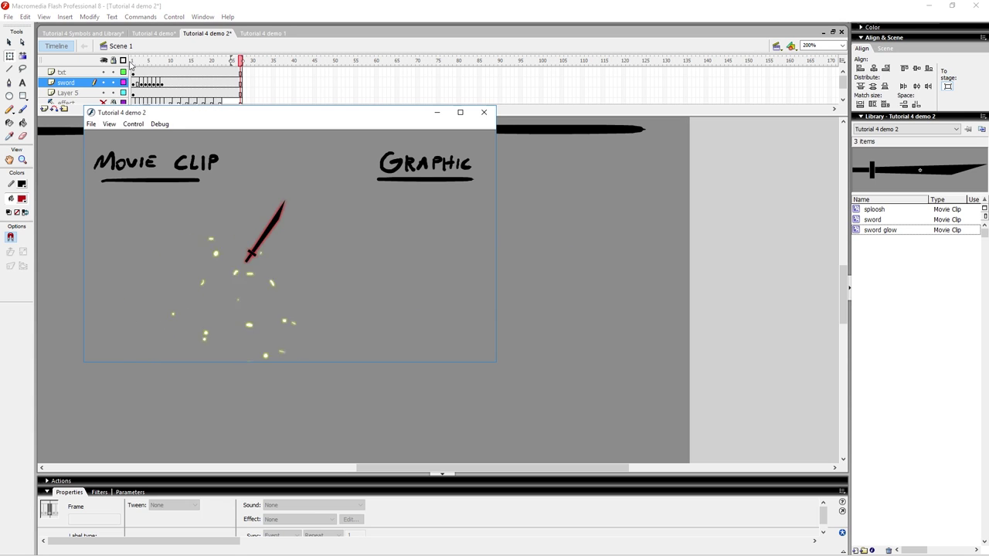
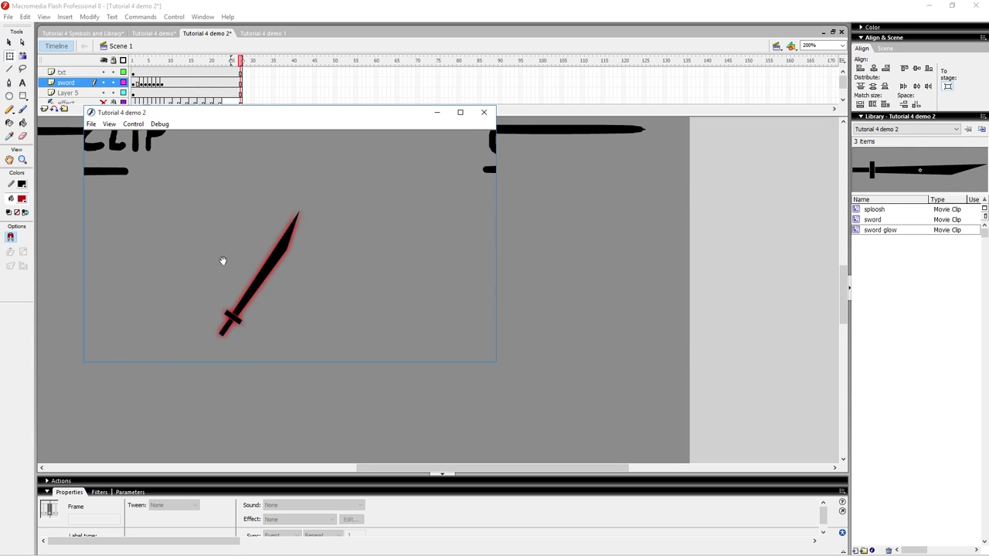
left_click(484, 112)
Step: Switch to the Tutorial 4 demo 1 document and play its two-stickman animation
left_click_drag(260, 233, 260, 288)
key("ctrl+minus")
key("ctrl+equal")
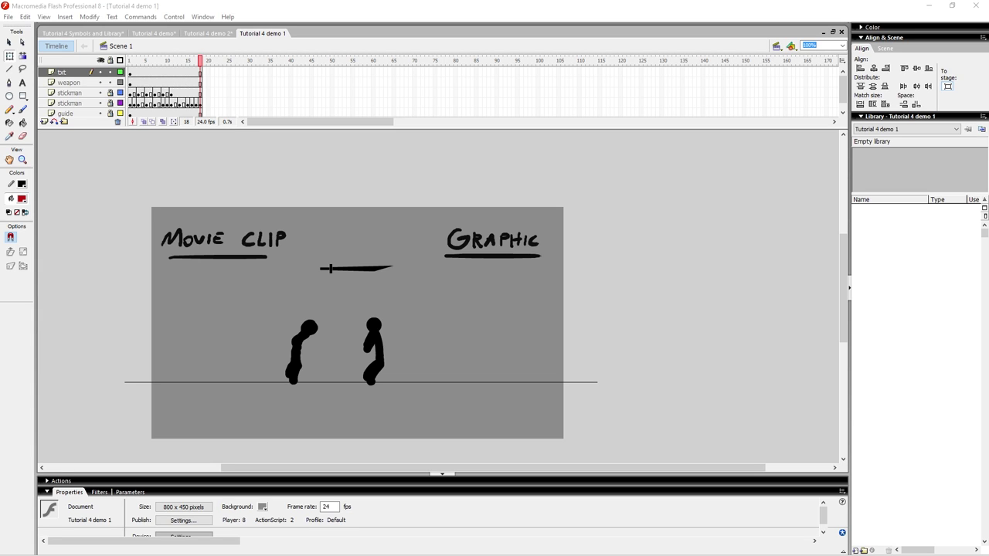
left_click_drag(272, 285, 242, 319)
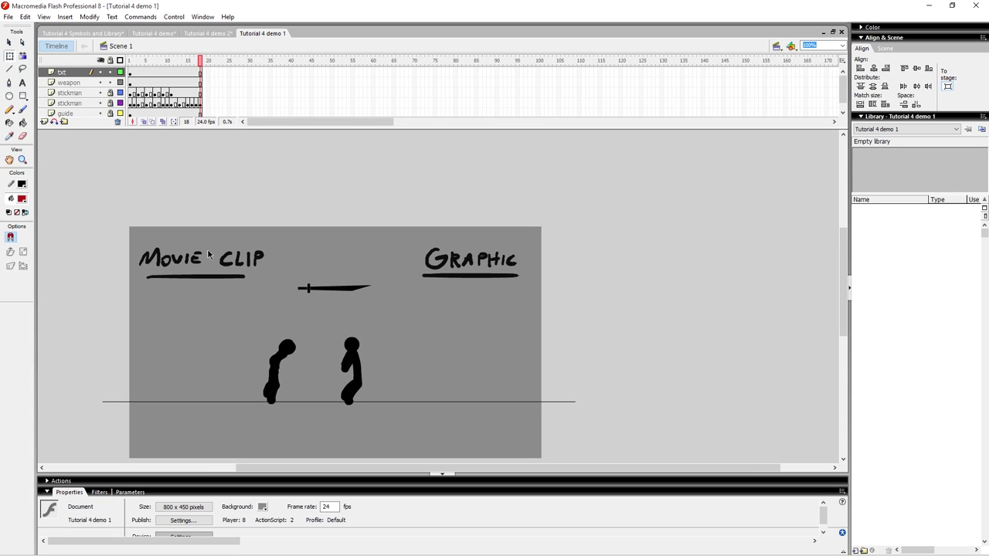
key("Return")
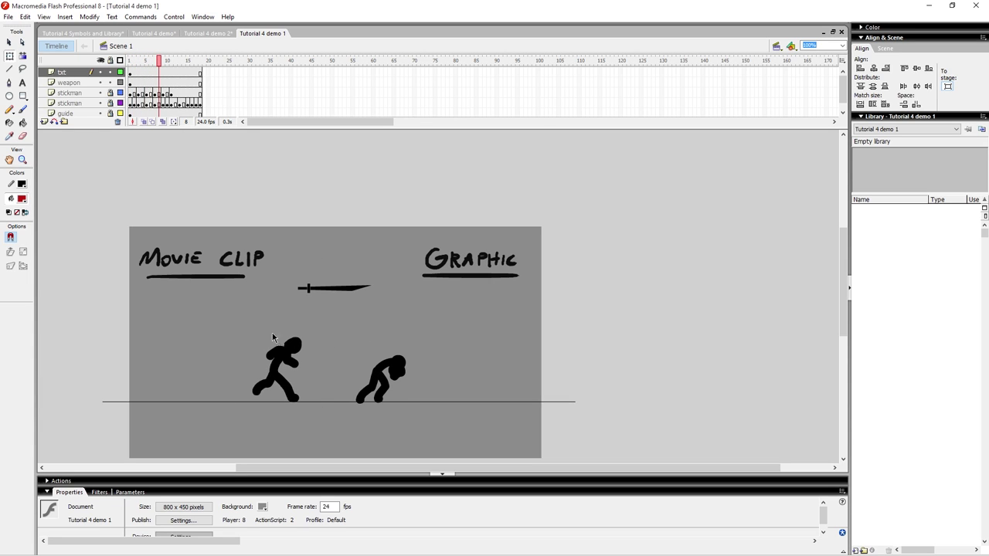
left_click(387, 311)
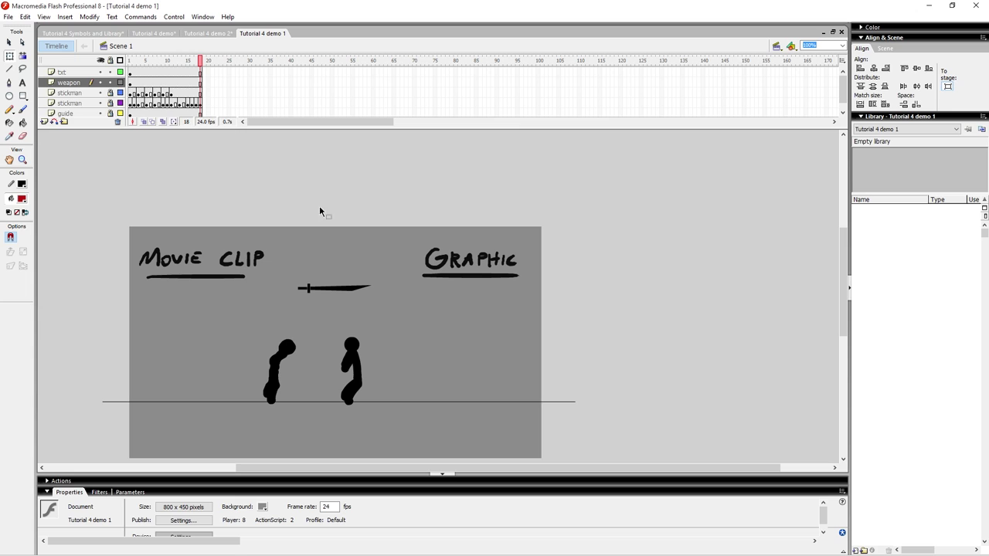
left_click_drag(281, 314, 288, 265)
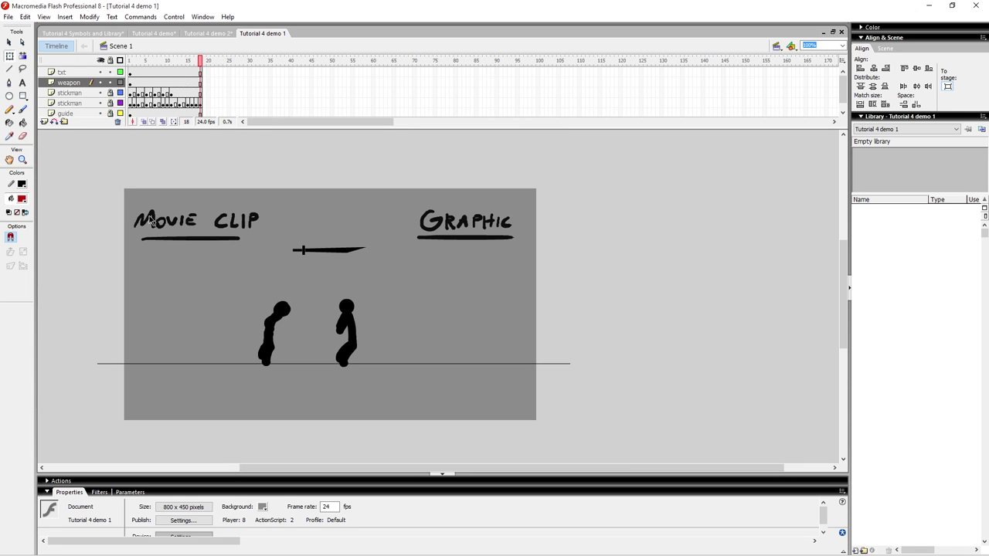
left_click_drag(132, 198, 278, 254)
left_click(477, 271)
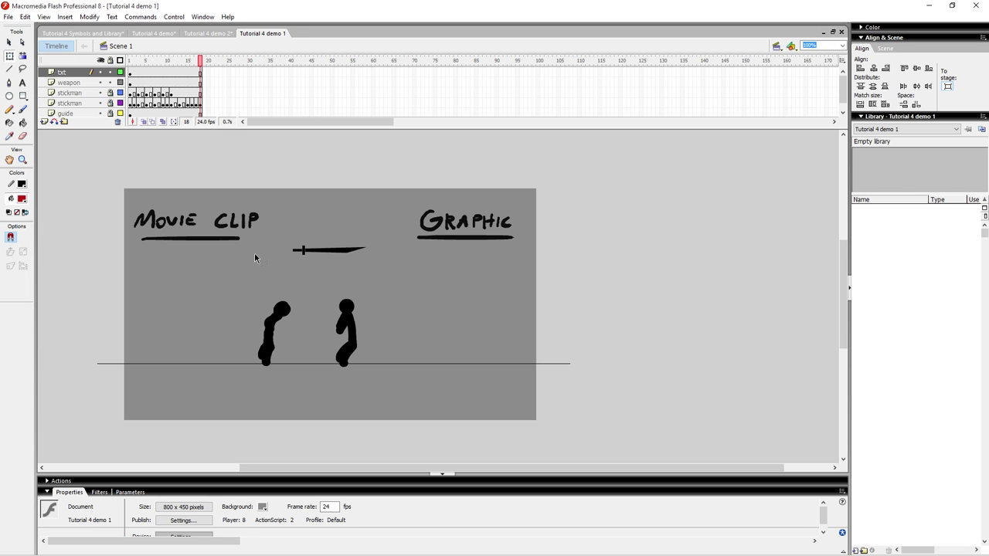
Step: Convert the sword drawing on the weapon layer into a movie clip symbol named sword
left_click_drag(378, 274, 267, 205)
left_click(366, 268)
left_click_drag(366, 268, 285, 221)
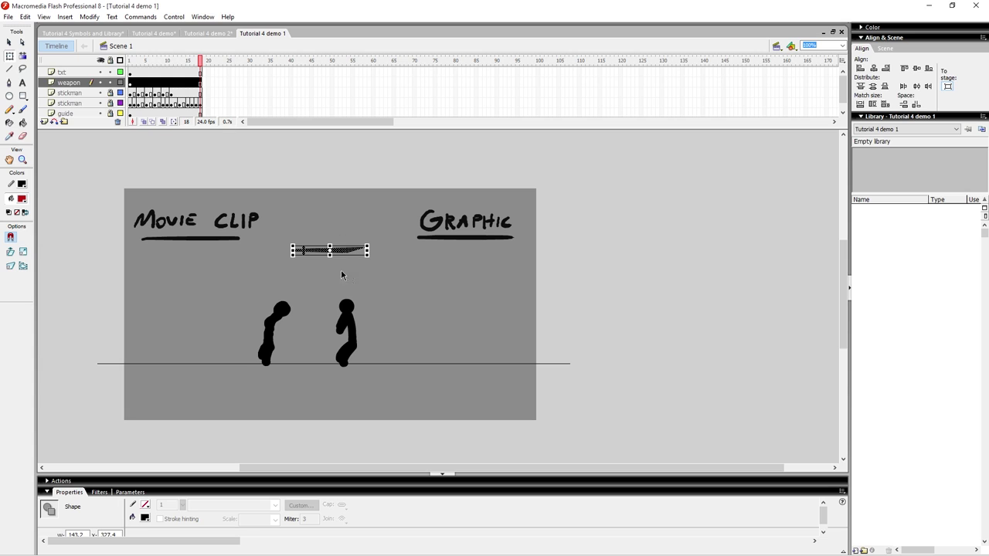
key("F8")
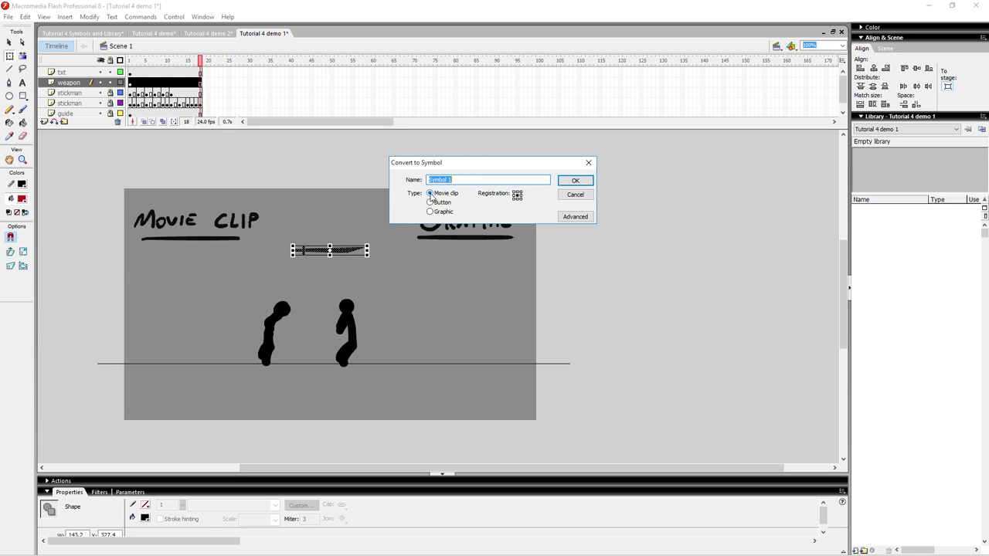
type("sword")
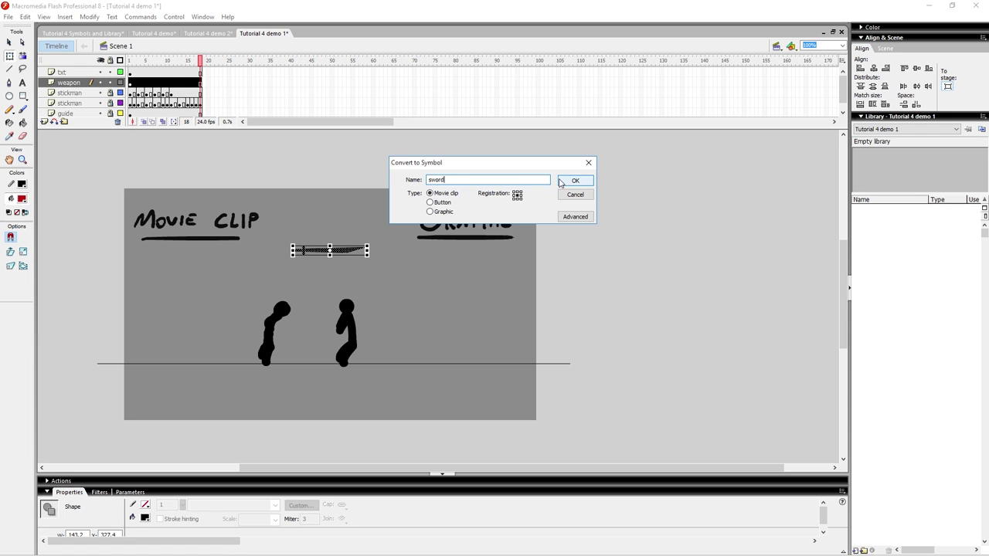
key("Return")
left_click(333, 287)
left_click(343, 256)
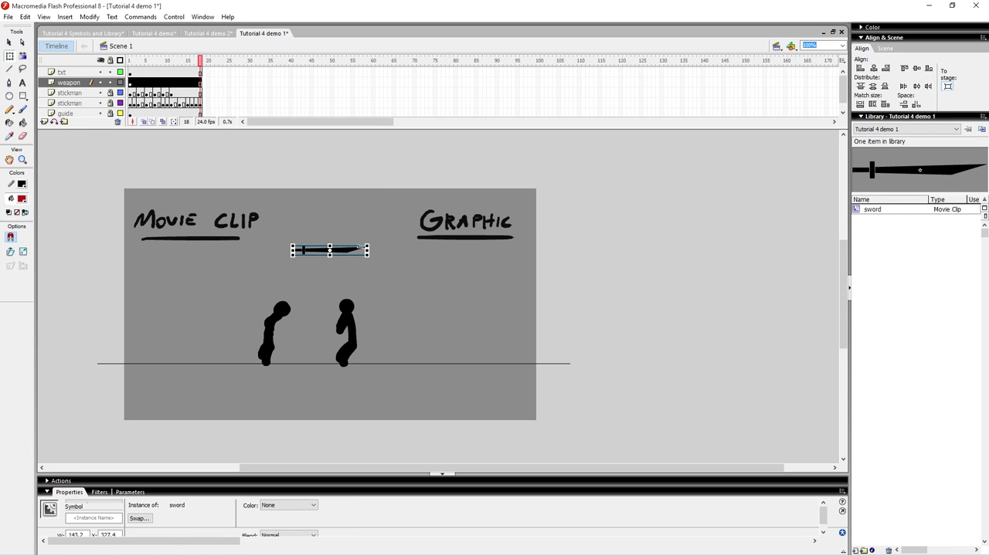
Step: Open the sword symbol for editing and convert its shape into a nested movie clip named sword glow
double_click(347, 256)
left_click(344, 230)
left_click(321, 248)
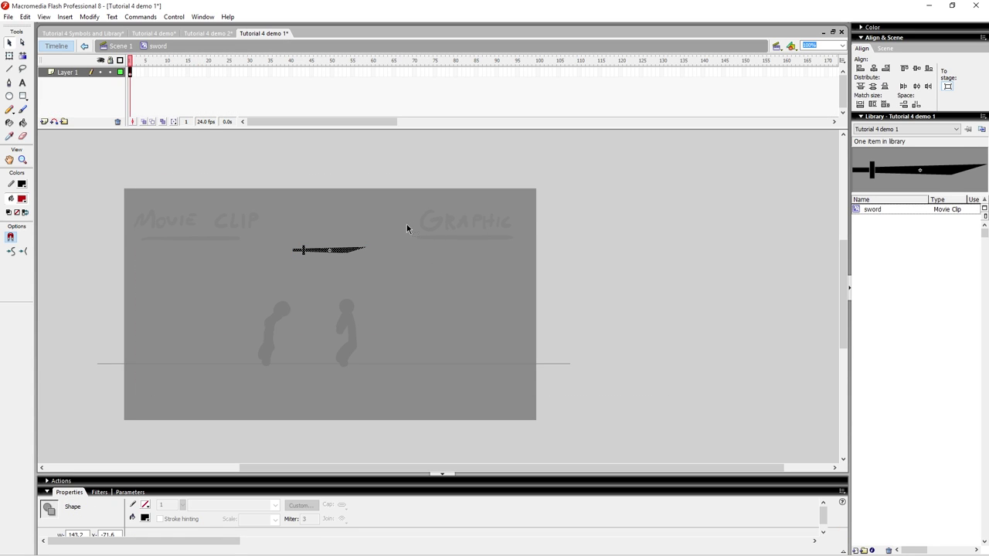
key("F8")
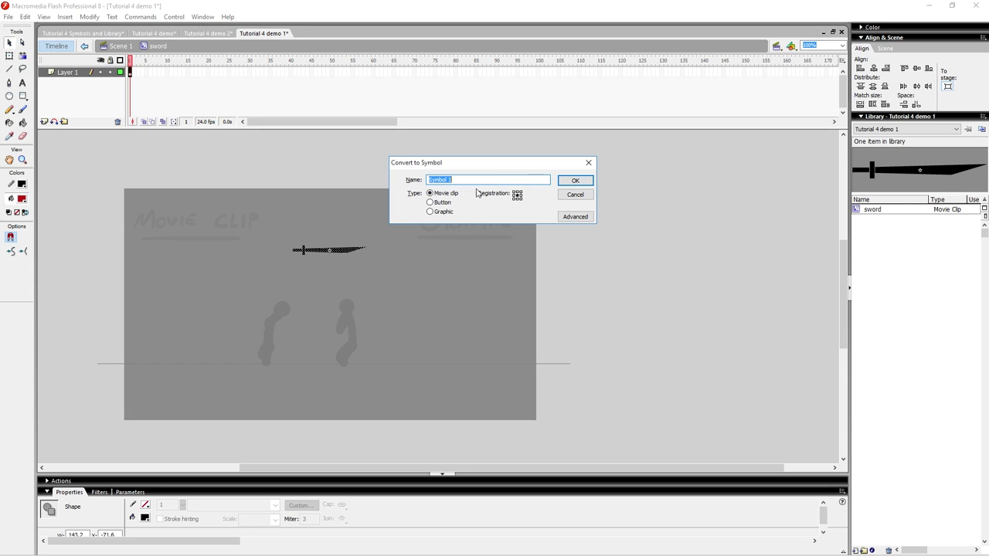
type("sword glow")
left_click(572, 179)
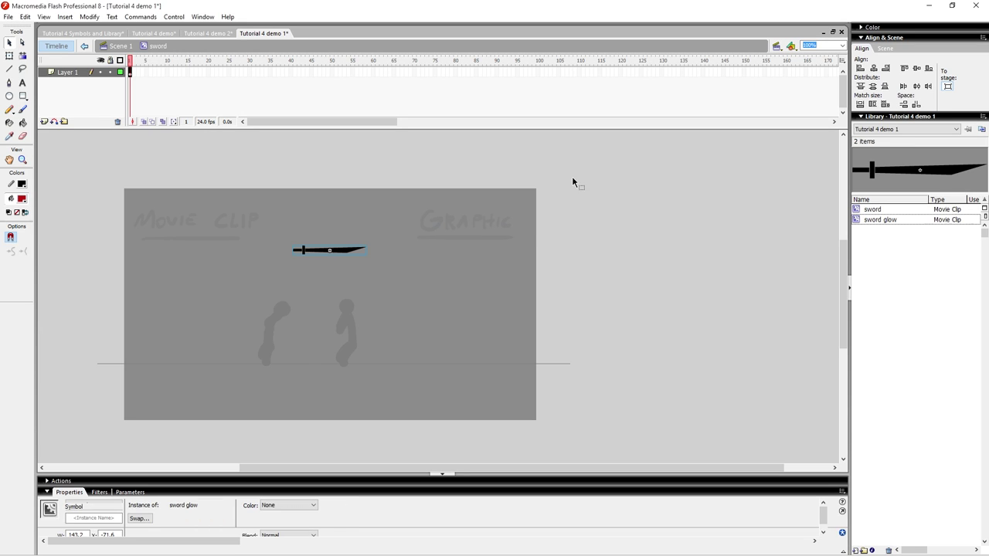
Step: Add a Glow filter to the sword glow instance and set its color to pure yellow (255, 255, 0)
left_click(97, 493)
left_click(46, 502)
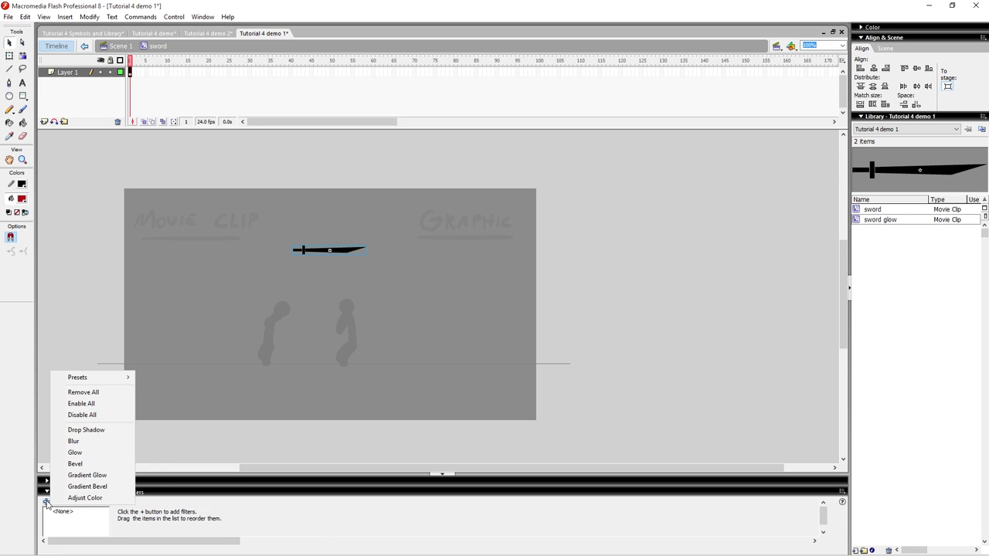
left_click(75, 452)
left_click(228, 506)
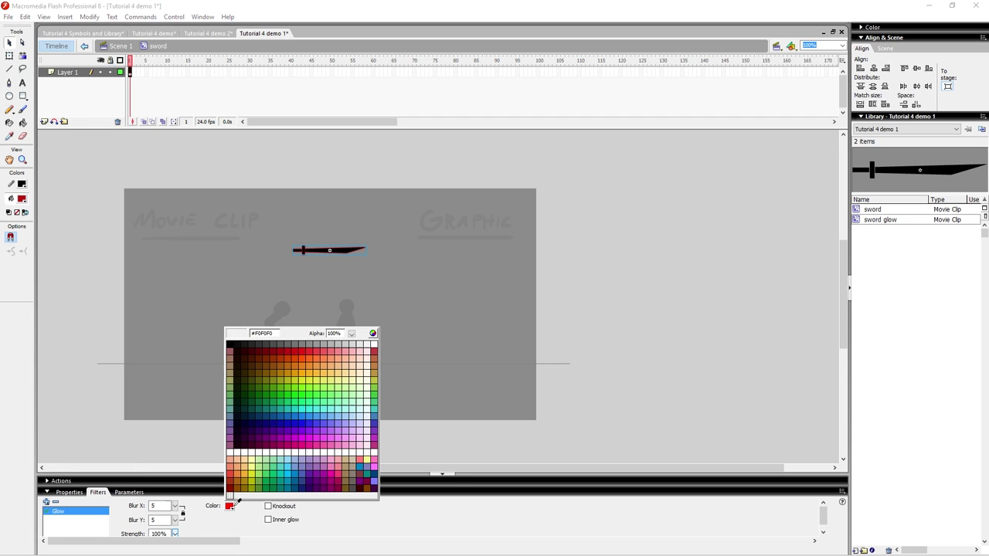
left_click(317, 378)
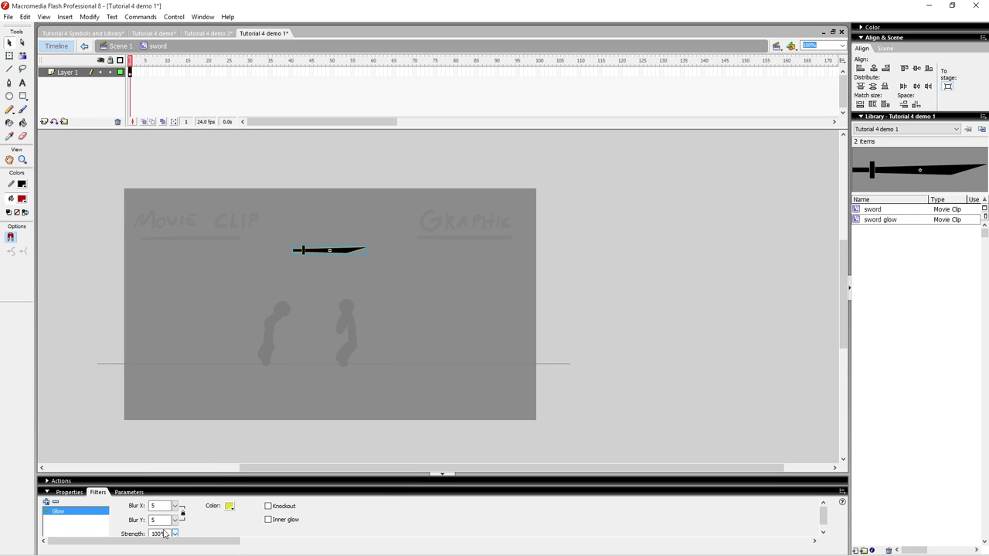
left_click(228, 506)
left_click(369, 333)
left_click(403, 236)
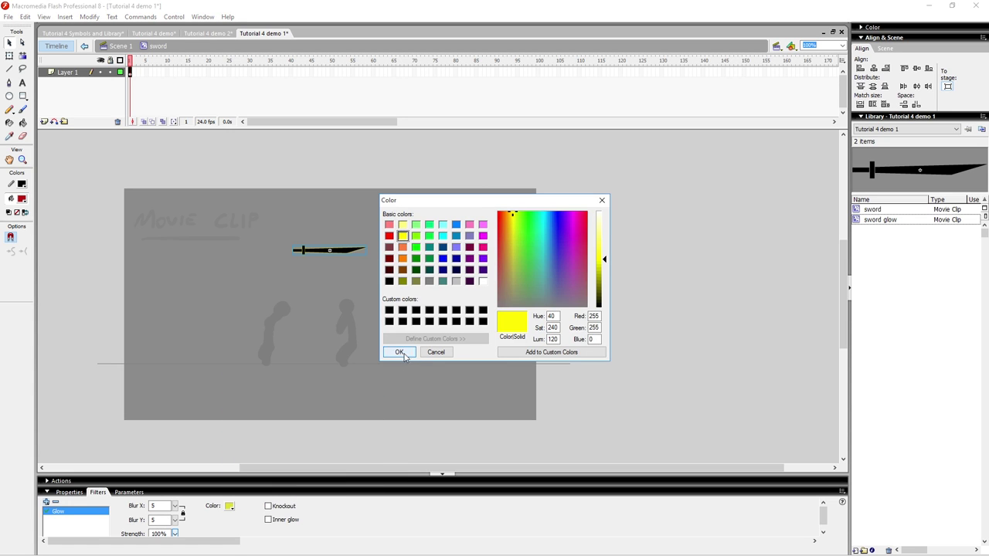
left_click(399, 351)
left_click(336, 286)
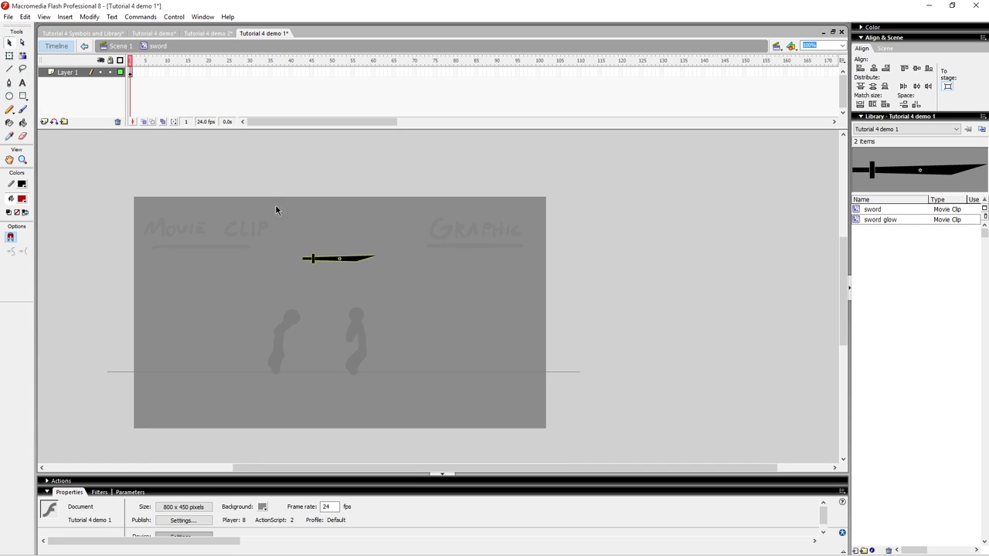
Step: Insert a keyframe at frame 2 of the sword symbol and increase the strength of the yellow glow there
left_click(133, 72)
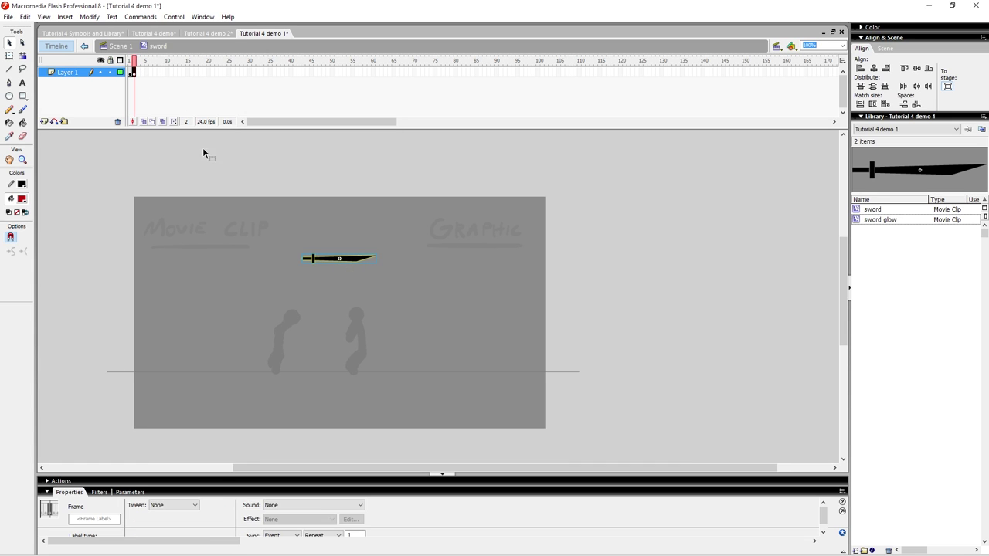
left_click(349, 261)
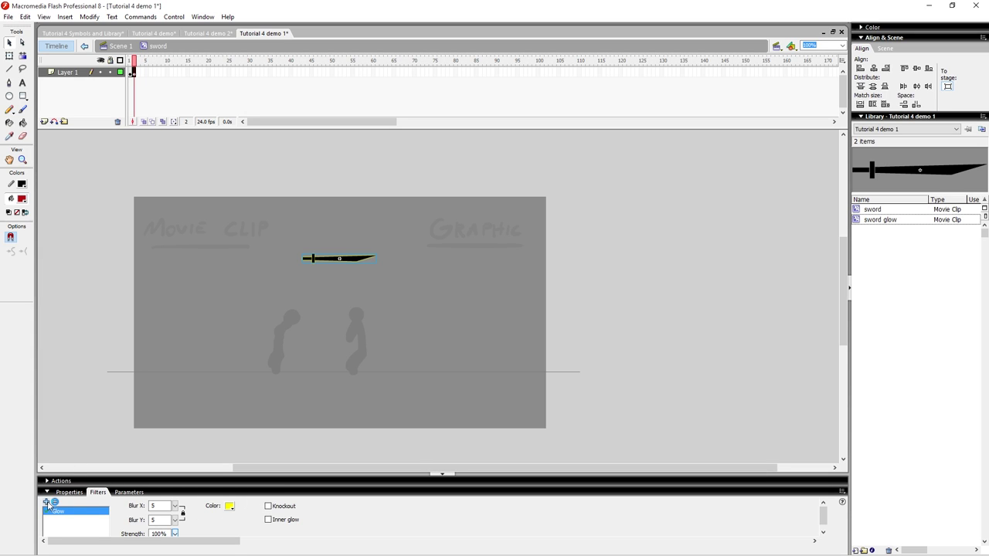
left_click_drag(175, 533, 179, 506)
left_click(218, 245)
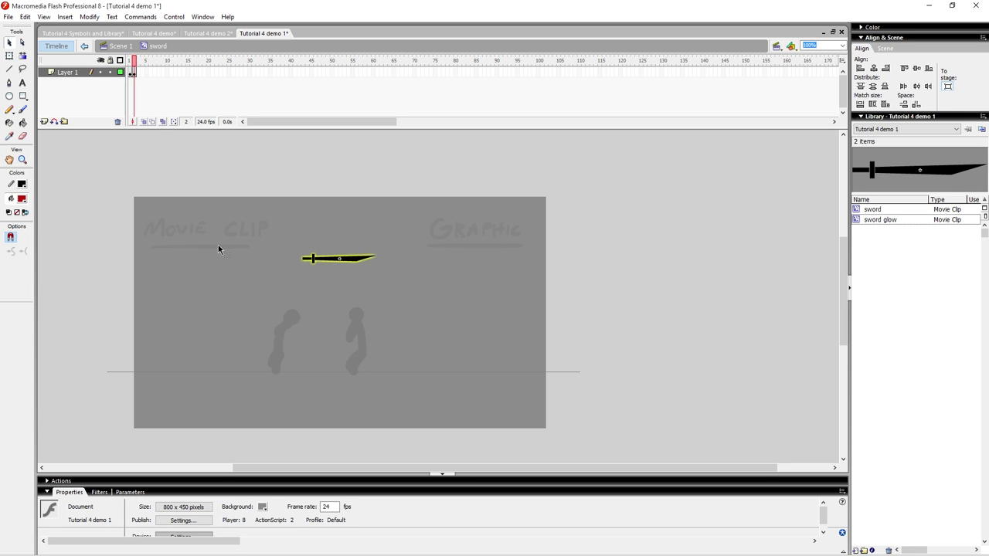
Step: Add a new layer above Layer 1 inside the sword symbol
key("ctrl+=")
left_click_drag(332, 279, 248, 287)
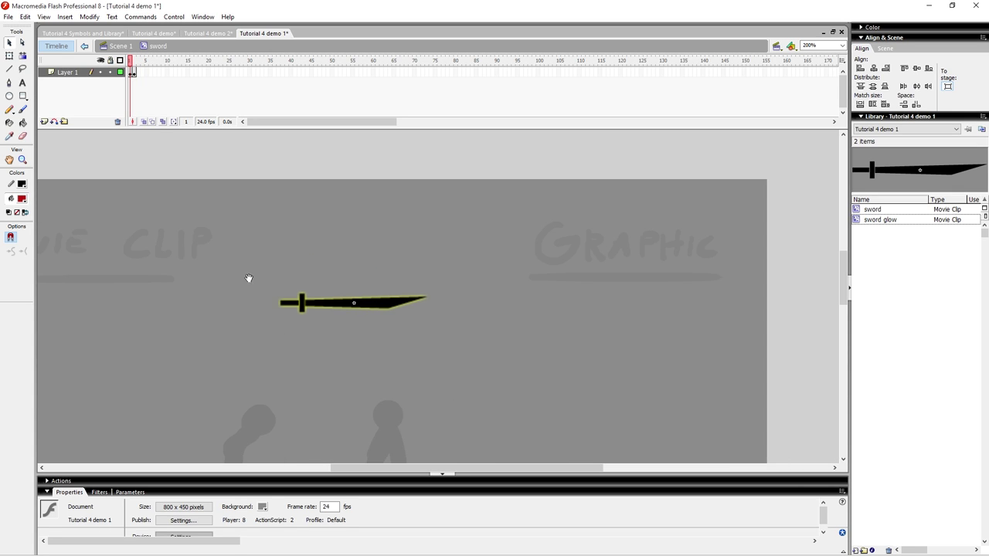
left_click(62, 101)
left_click(44, 123)
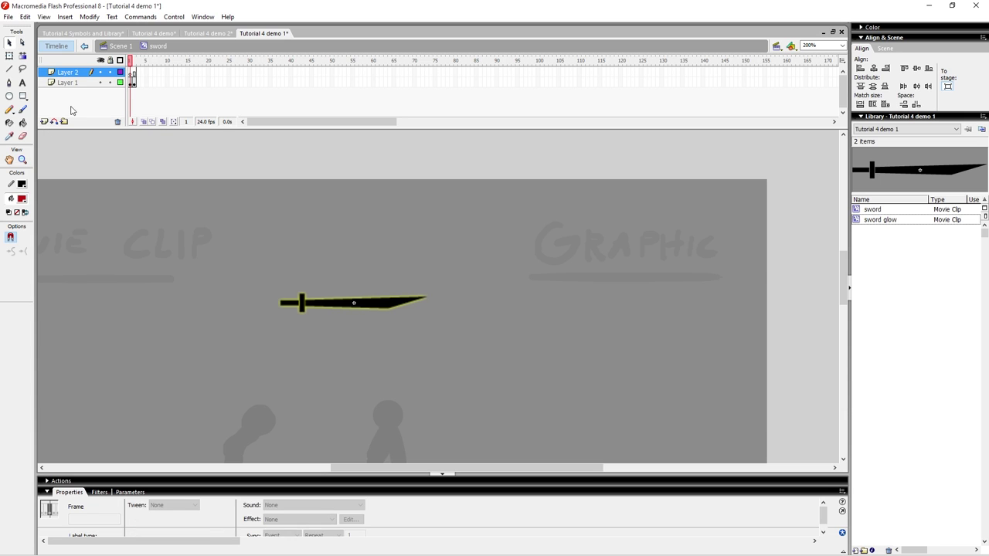
left_click(228, 298)
Step: Draw a narrow upright near-black rectangle without stroke beside the sword on Layer 2 and reshape it into a small pointed blade
key("ctrl+=")
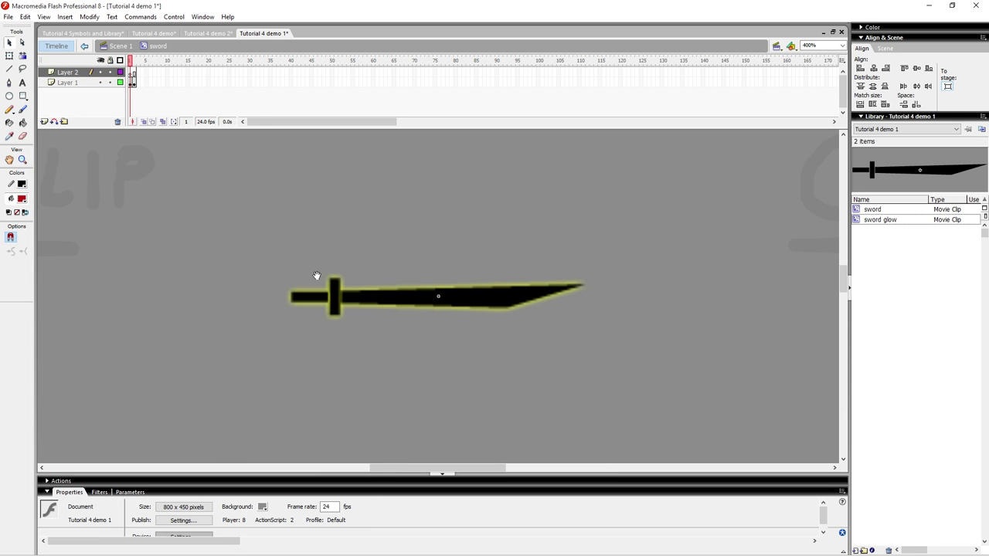
left_click_drag(316, 276, 258, 291)
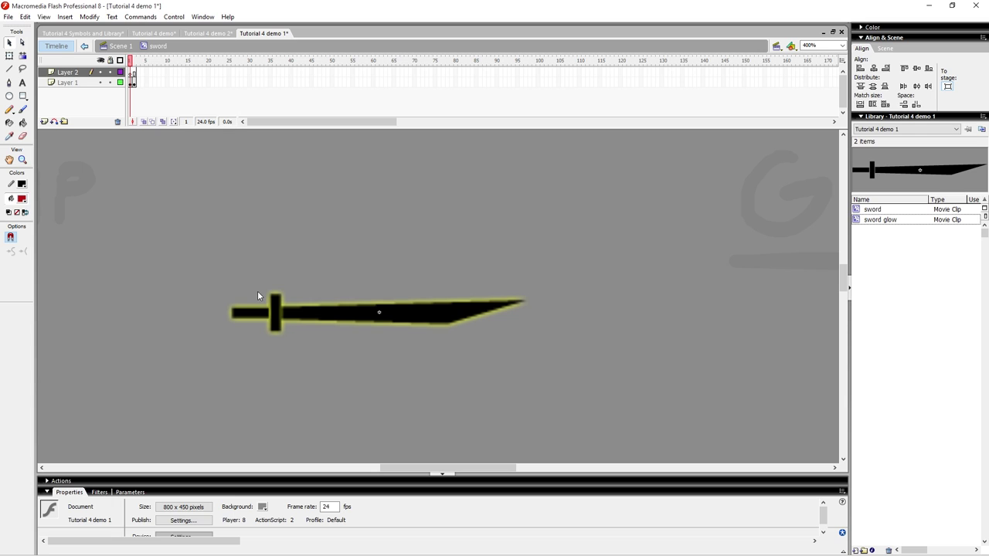
left_click(22, 96)
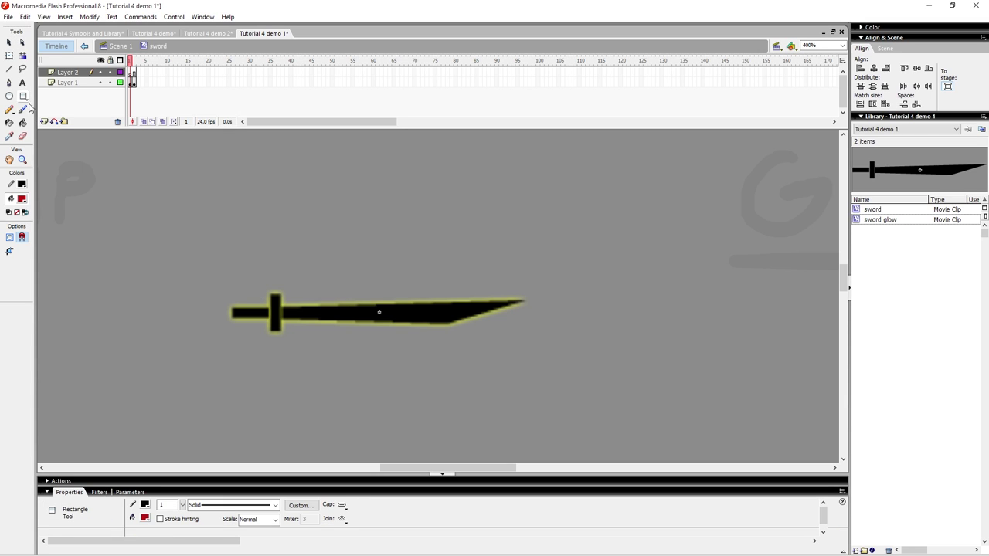
left_click(23, 184)
left_click(142, 199)
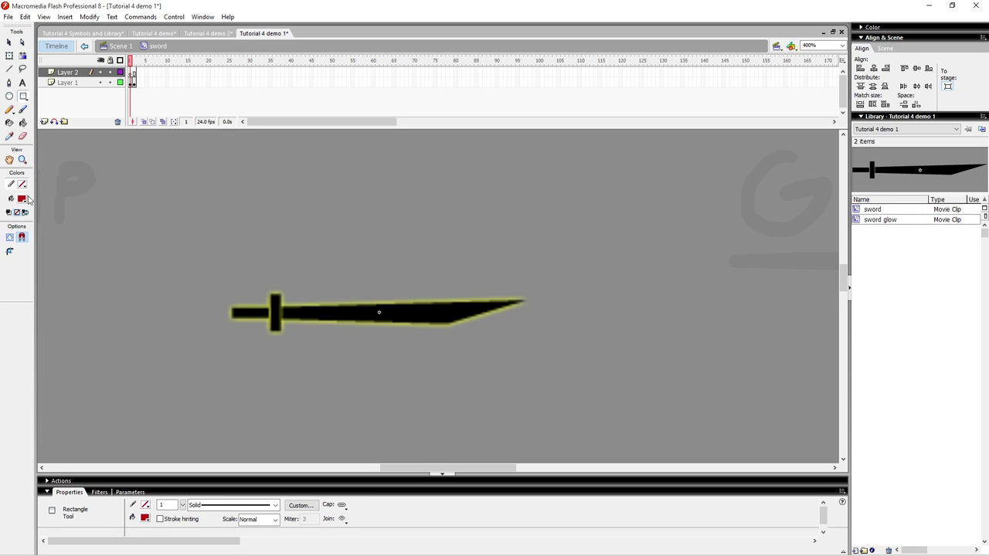
left_click(21, 199)
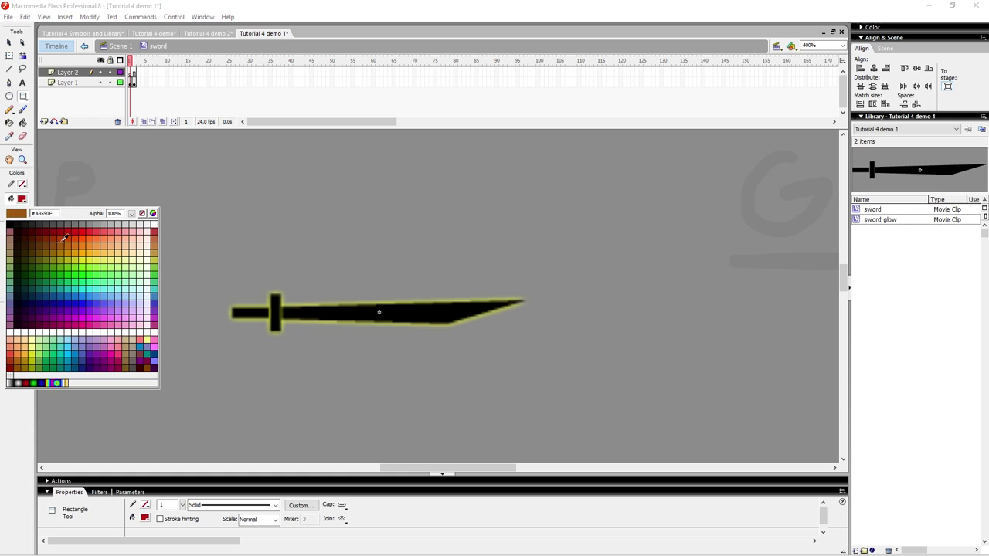
left_click(15, 224)
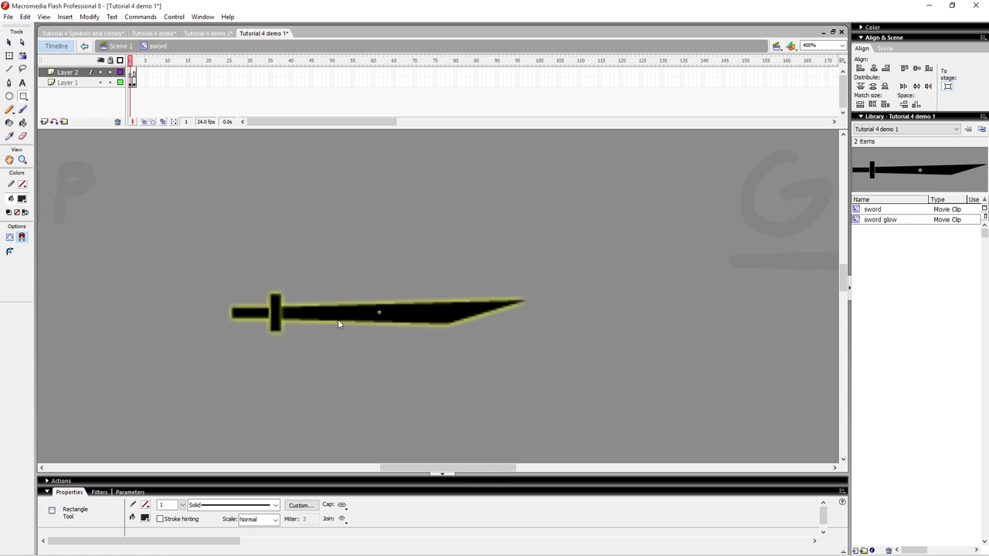
left_click_drag(156, 266, 176, 206)
left_click_drag(169, 171, 169, 201)
key("v")
left_click_drag(170, 267, 163, 270)
left_click_drag(310, 241, 260, 254)
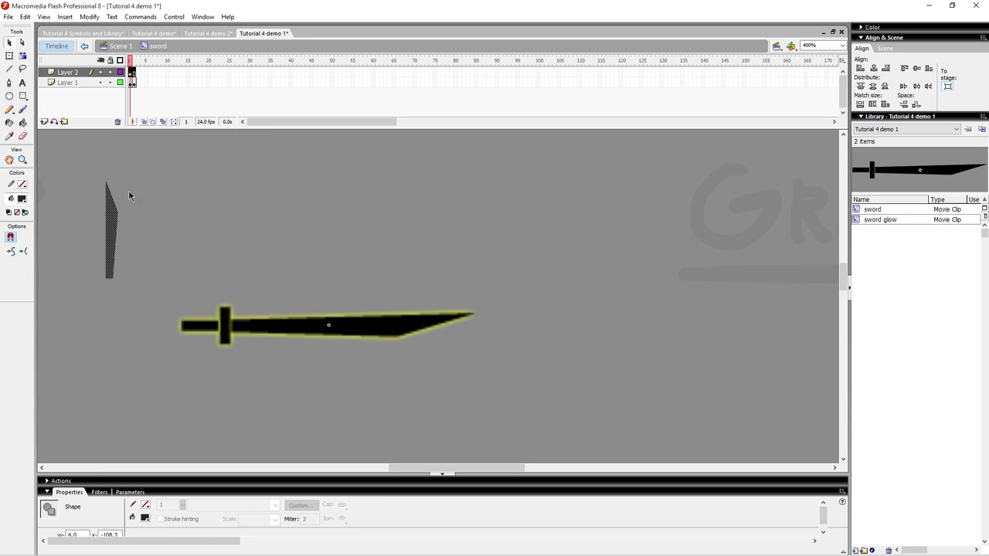
Step: Move the small blade to the sword's guard and rotate it so it branches diagonally up to the right
mouse_move(111, 219)
left_mouse_down()
mouse_move(262, 220)
mouse_move(263, 234)
left_mouse_up()
key("q")
left_click_drag(278, 196, 326, 221)
key("v")
left_click_drag(282, 283, 281, 292)
left_click(354, 293)
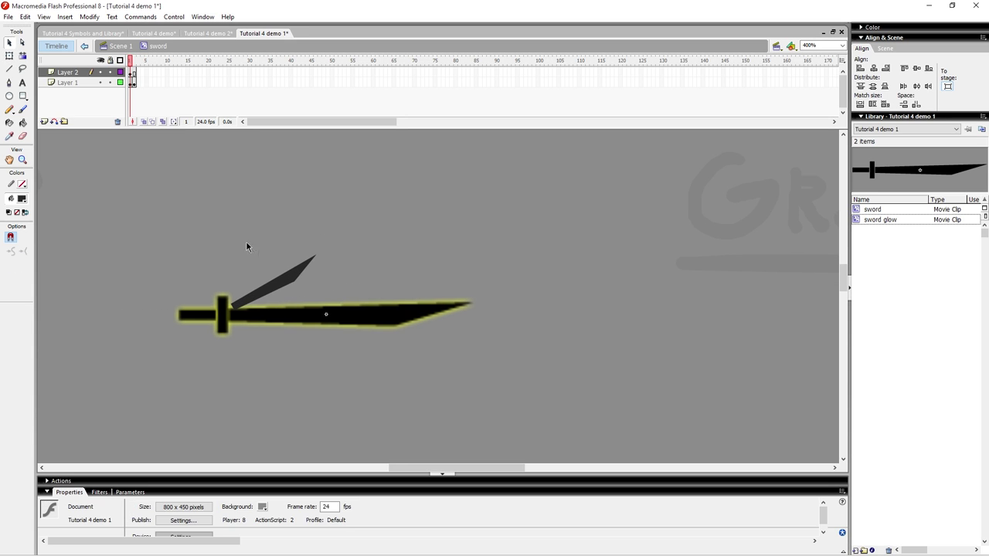
Step: Move Layer 2 beneath Layer 1 and add a vertically mirrored copy of the small blade below the sword's guard
left_click_drag(76, 75, 77, 85)
left_click(376, 274)
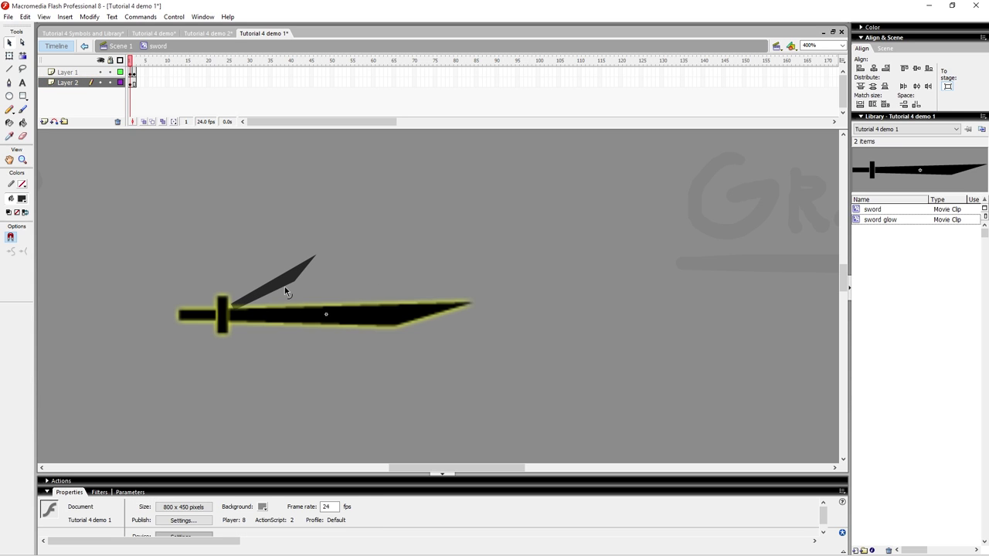
left_click(278, 289)
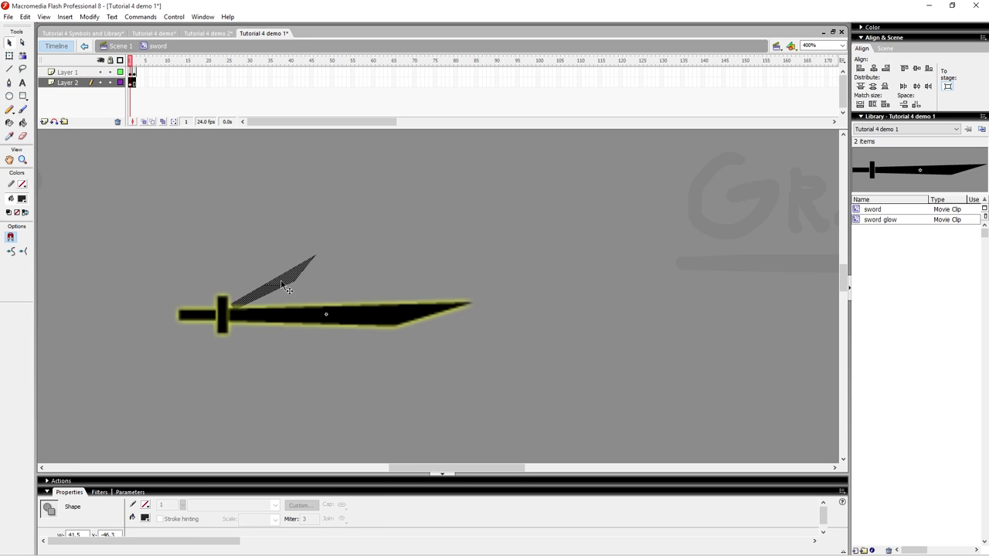
left_click_drag(277, 286, 272, 347)
key("ctrl+shift+v")
left_click(286, 357)
key("ctrl+z")
left_click(304, 364)
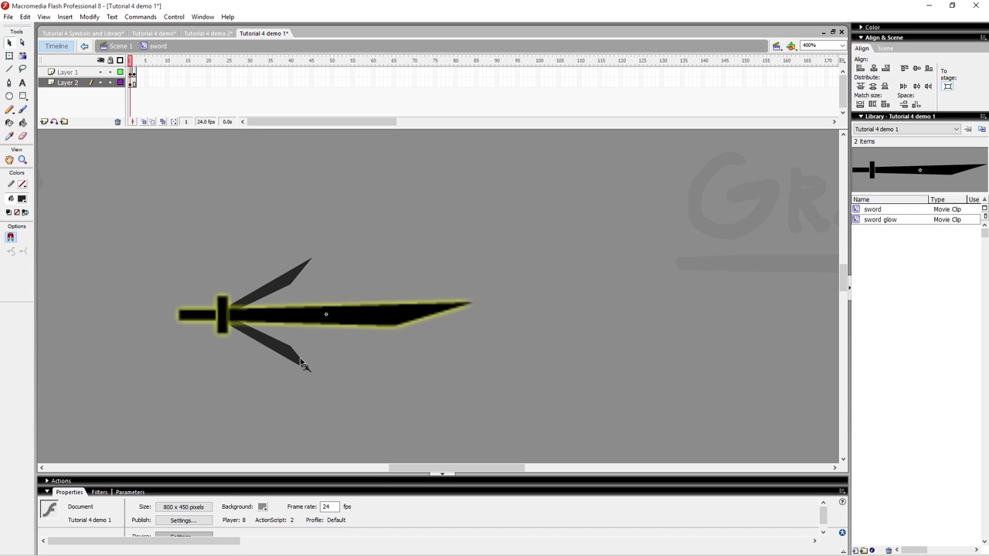
Step: Insert a keyframe at frame 2 of Layer 2 and rotate both small blades slightly toward the main blade
key("Return")
left_click(133, 71)
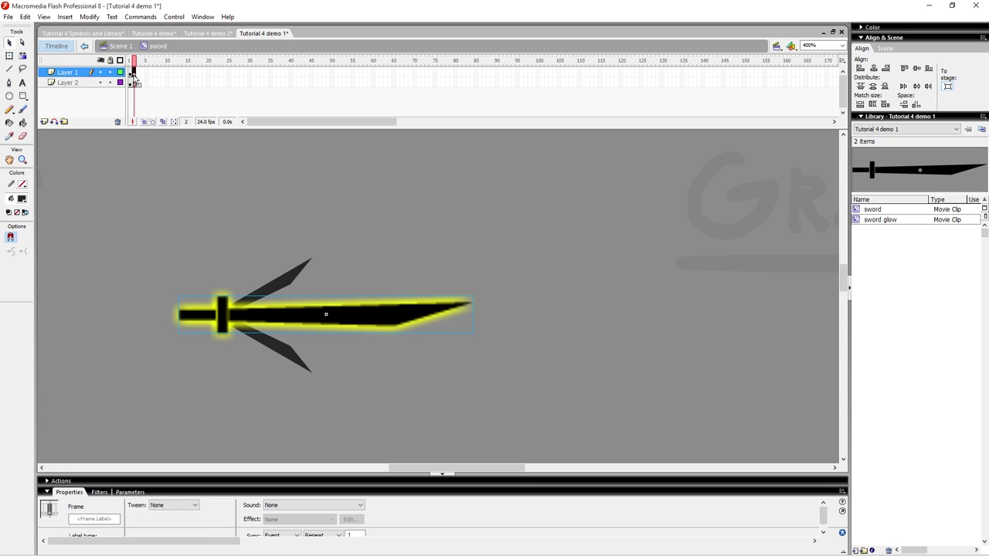
left_click(131, 83)
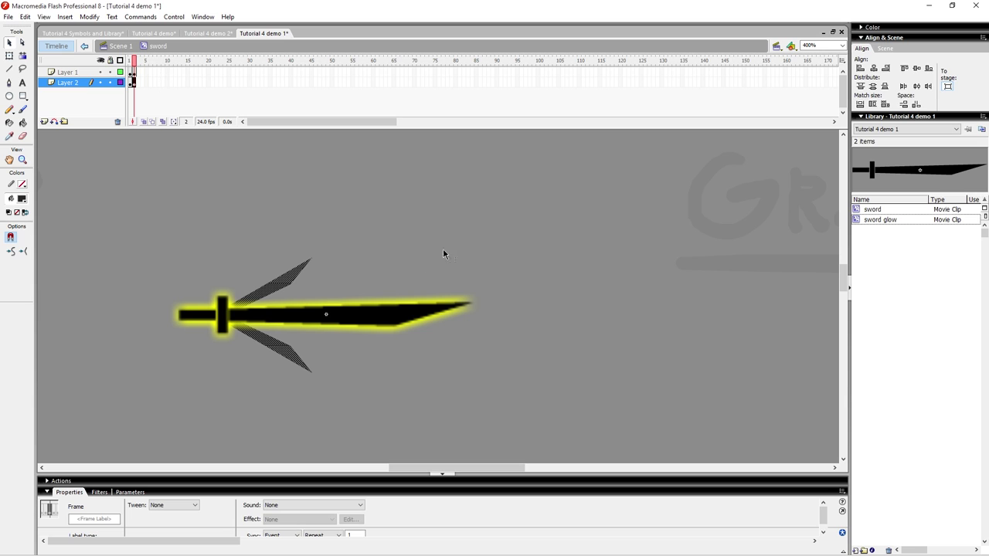
left_click(358, 272)
left_click(307, 278)
key("q")
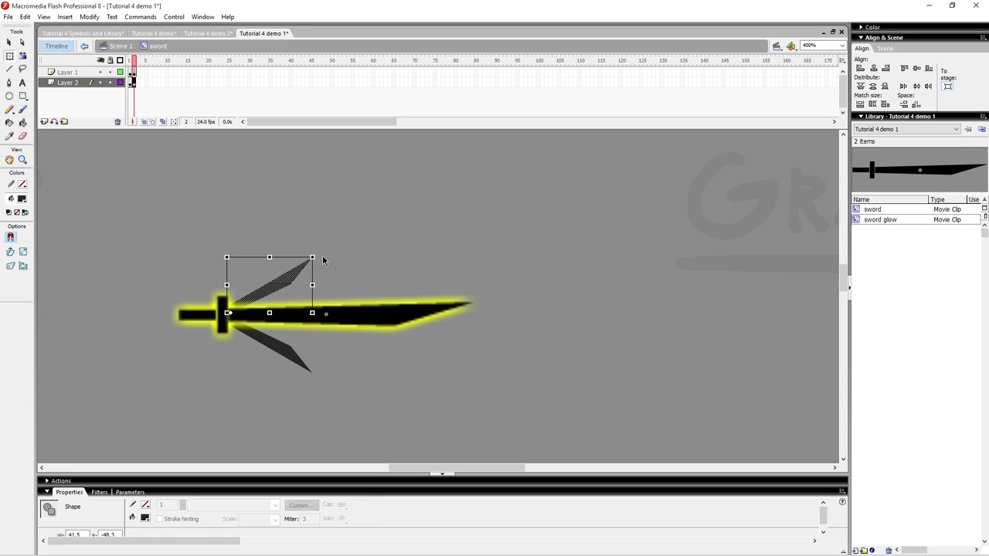
left_click_drag(327, 258, 337, 270)
left_click(329, 287)
left_click(277, 351)
left_click_drag(270, 348, 229, 317)
left_click_drag(314, 313, 308, 292)
left_click(367, 372)
Step: Compare frames 1 and 2 of the sword symbol repeatedly to examine the glow and side-blade motion
key("comma")
key("period")
key("comma")
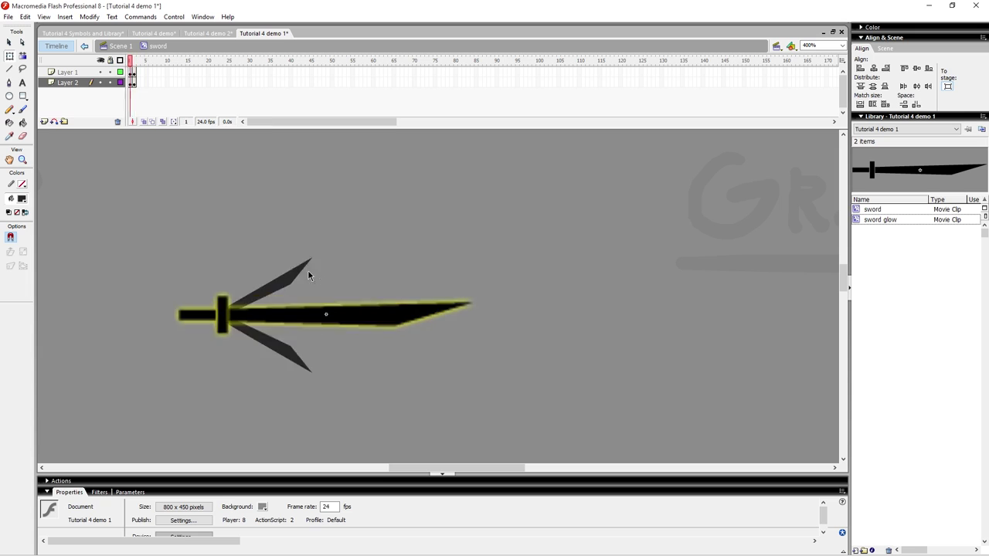
key("period")
key("comma")
key("period")
key("comma")
key("period")
key("comma")
key("period")
key("comma")
key("period")
left_click_drag(366, 240, 311, 243)
key("comma")
key("period")
left_click_drag(232, 202, 262, 201)
key("comma")
key("period")
key("comma")
key("period")
key("comma")
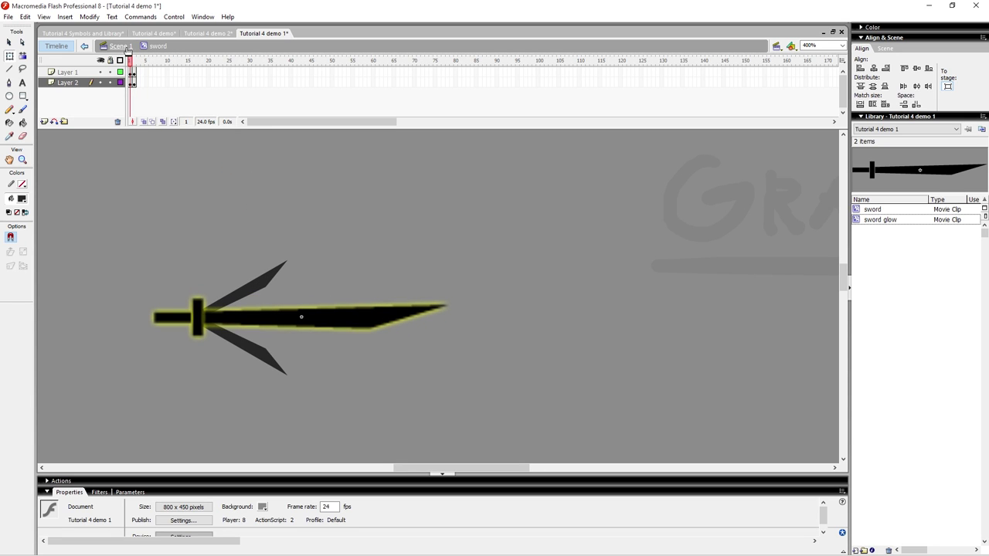
Step: Return to Scene 1 and check the updated sword instance above the two stickmen
left_click(120, 47)
scroll(320, 212, "left", 2)
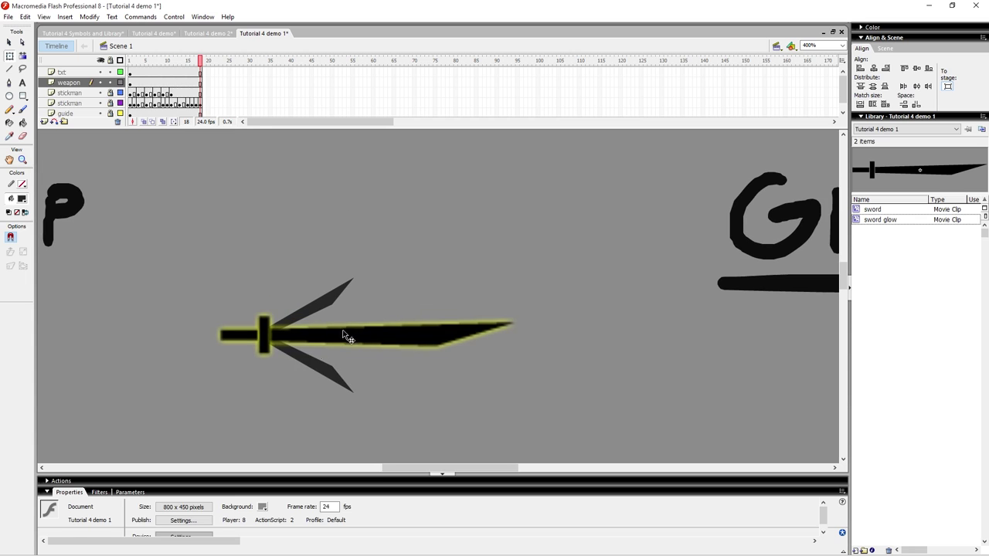
left_click(327, 345)
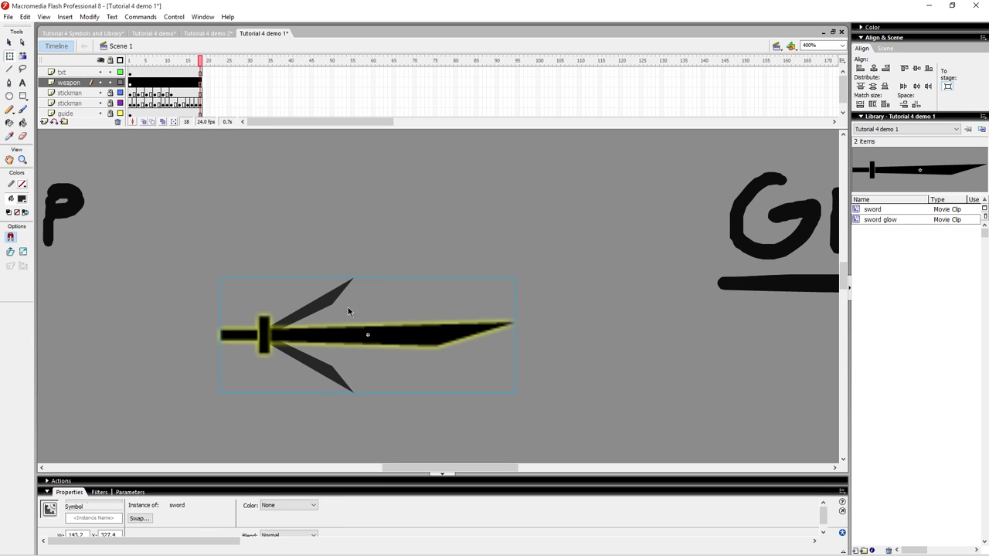
key("ctrl+minus")
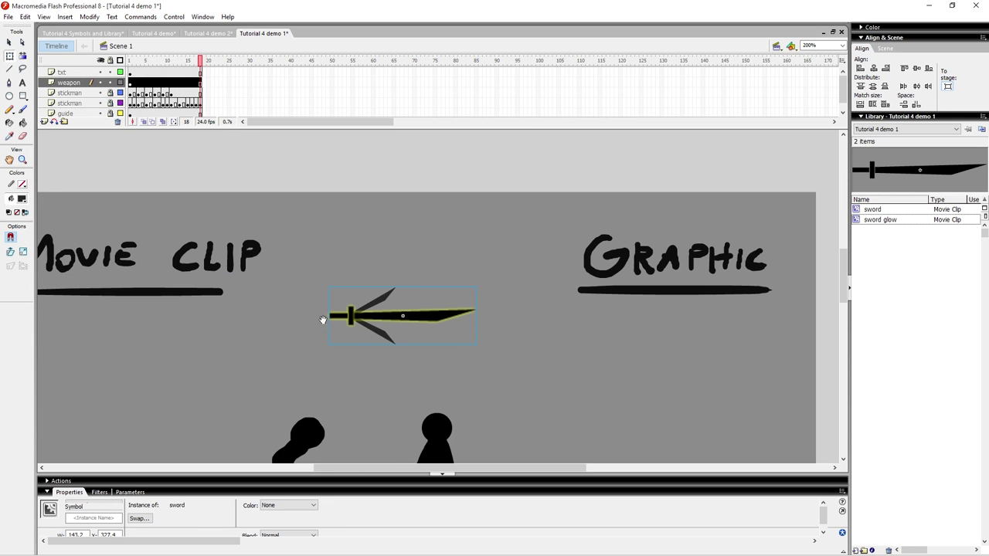
left_click_drag(322, 320, 233, 233)
left_click_drag(318, 221, 310, 182)
left_click(175, 250)
left_click_drag(214, 324, 267, 283)
left_click_drag(142, 163, 118, 184)
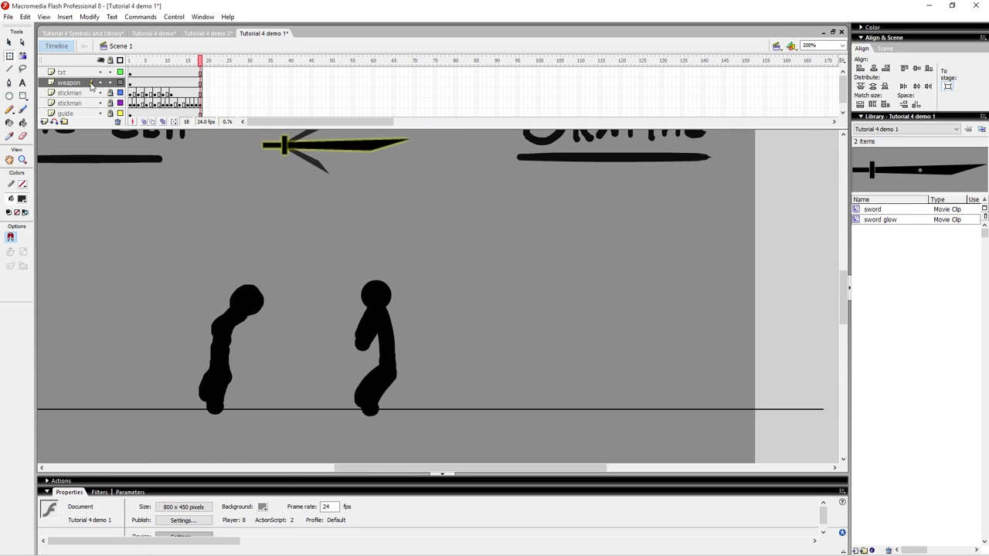
Step: Unlock the upper stickman layer and copy its frames 1 to 12
left_click(110, 93)
left_click_drag(135, 92, 177, 93)
left_click(131, 94)
key("period")
key("period")
key("period")
key("period")
key("period")
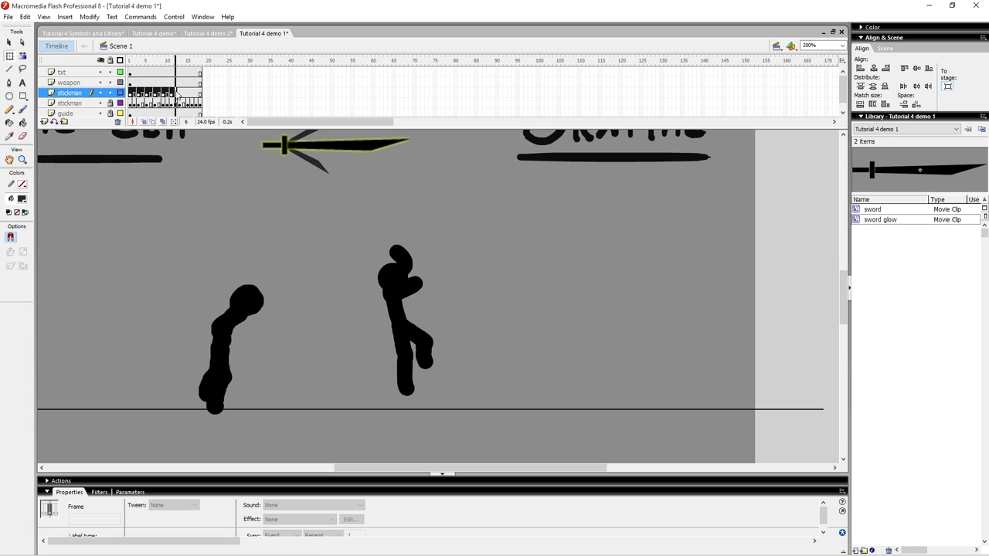
right_click(177, 94)
left_click(207, 212)
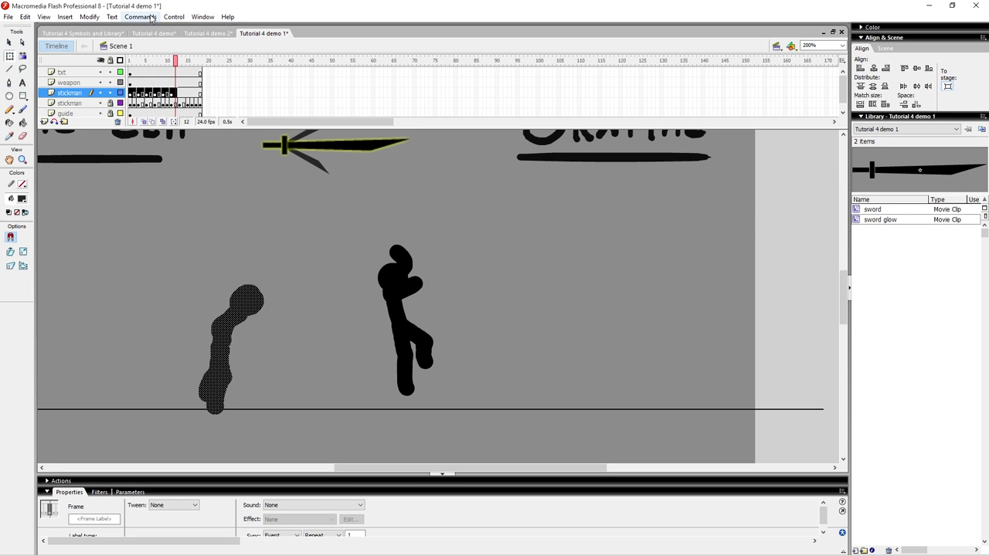
Step: Create a new graphic symbol named "runloop"
left_click(65, 17)
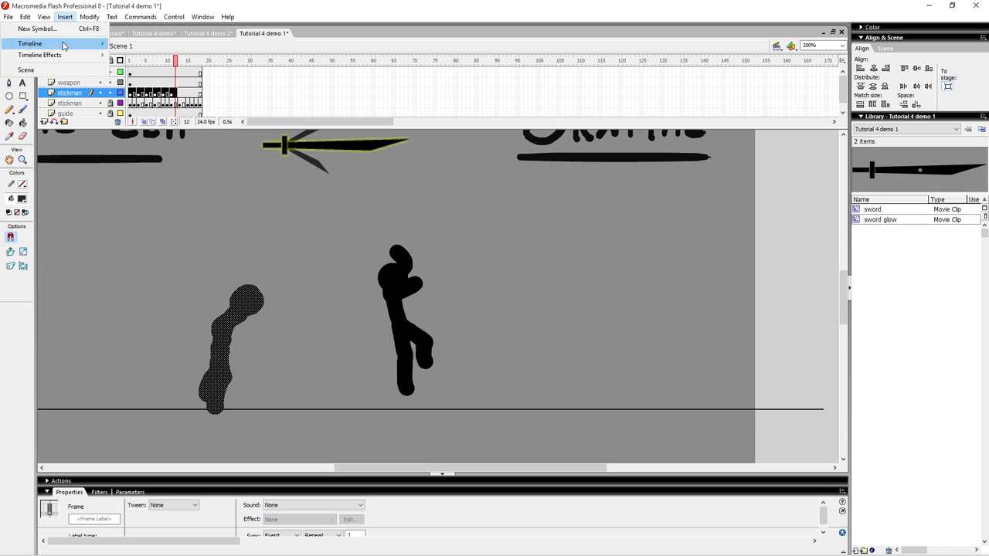
left_click(37, 29)
left_click(431, 212)
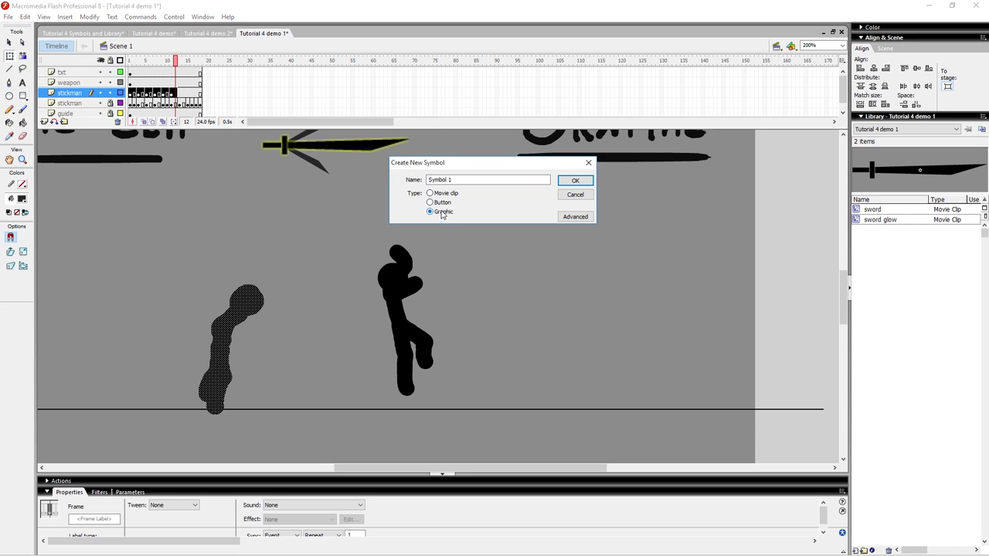
type("runloop")
left_click(572, 181)
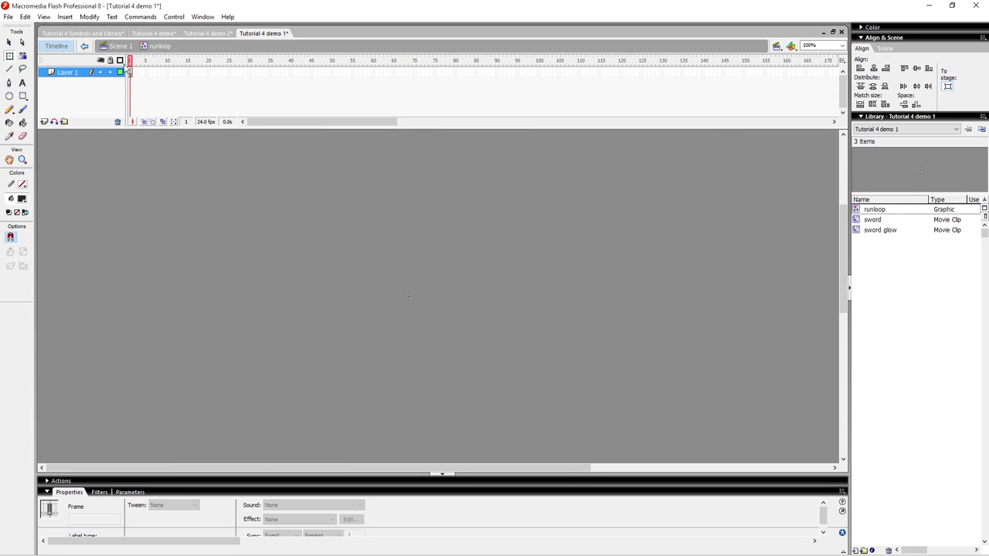
Step: Paste the copied stickman frames into frame 1 of the runloop symbol and play the animation
right_click(130, 71)
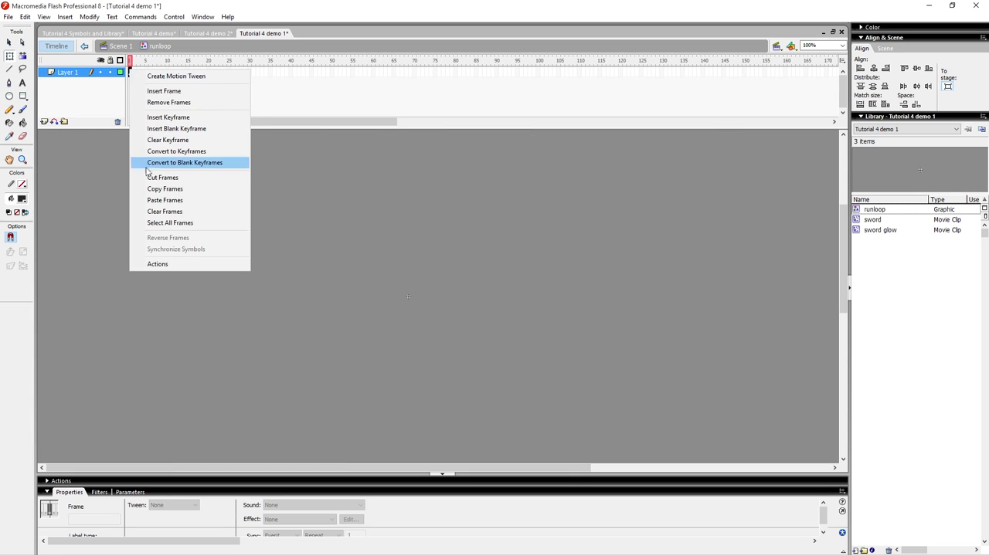
left_click(195, 200)
left_click(170, 98)
key("Return")
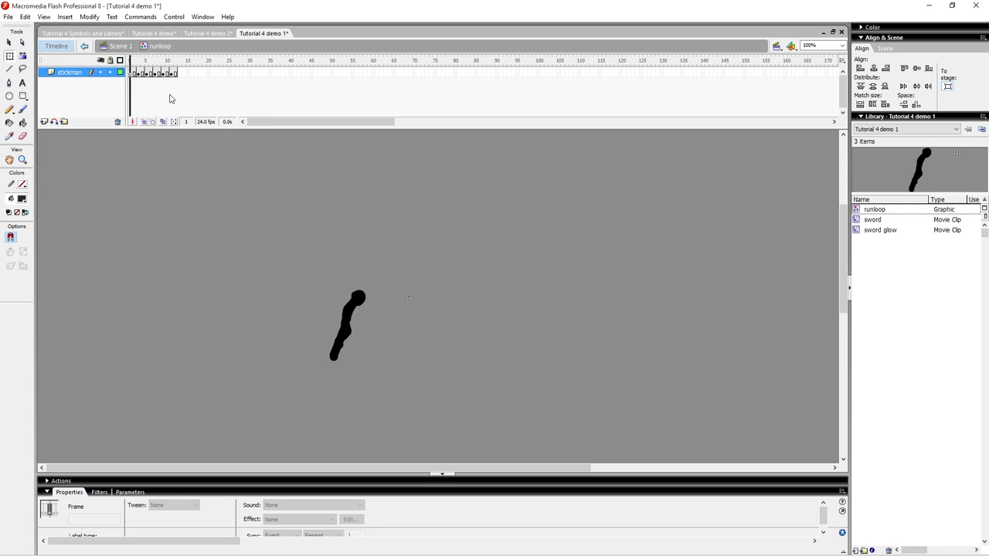
Step: Return to Scene 1, then lock the upper stickman layer and unlock the lower one
left_click(132, 48)
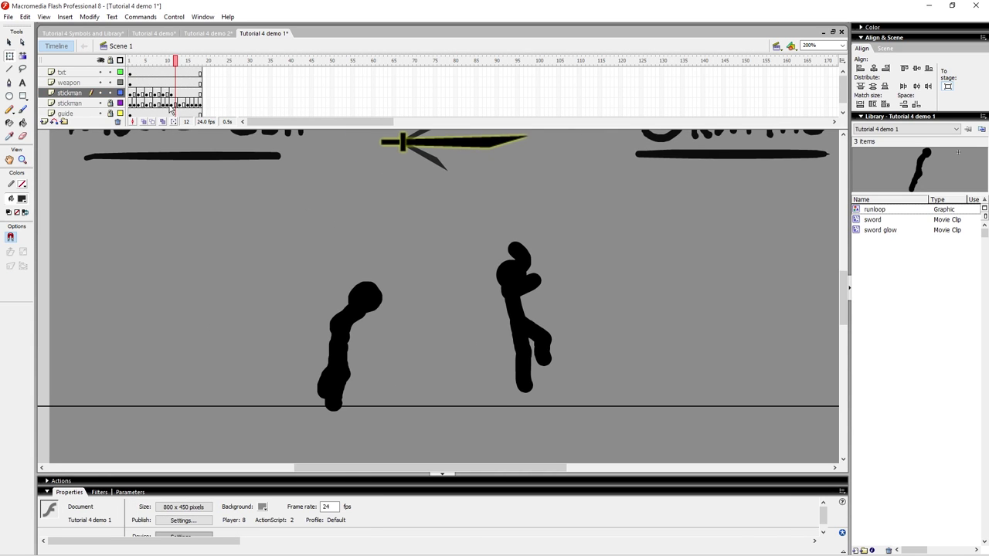
left_click(111, 93)
left_click(82, 103)
left_click(110, 102)
left_click_drag(417, 232, 207, 225)
key("comma")
key("comma")
key("Return")
key("Return")
left_click_drag(130, 105, 198, 104)
right_click(198, 103)
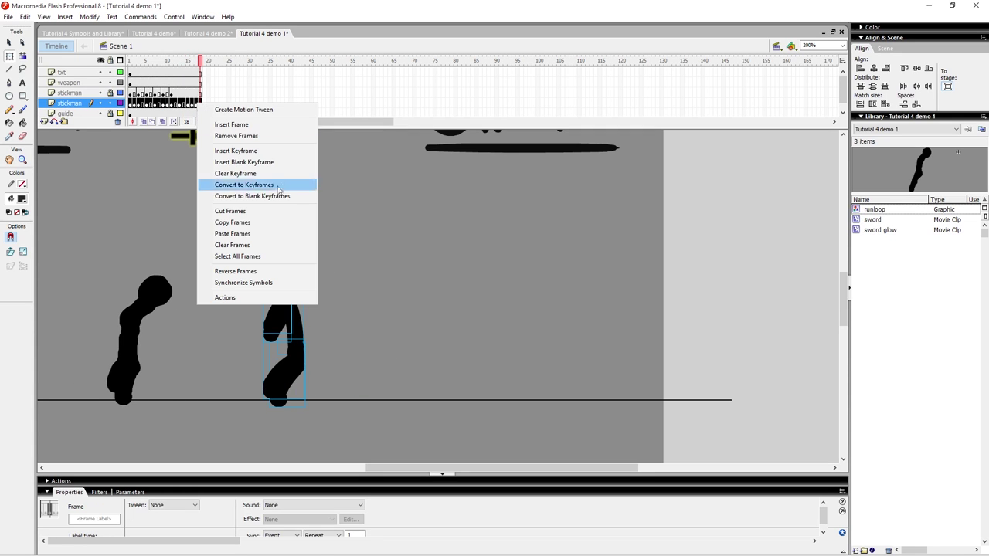
left_click_drag(198, 240, 201, 262)
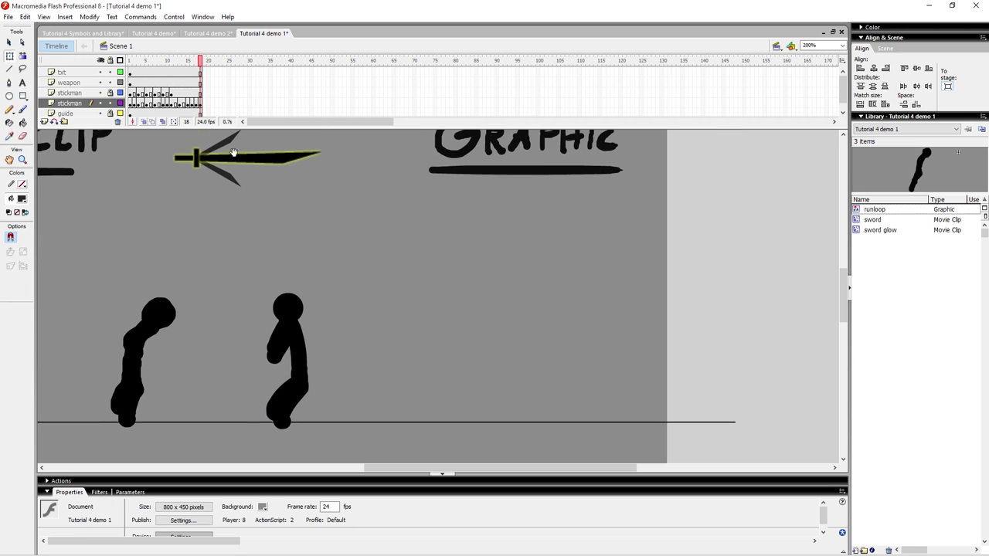
Step: Move the weapon layer below the upper stickman layer
left_click(233, 159)
key(".")
left_click_drag(236, 207, 237, 214)
left_click(220, 161)
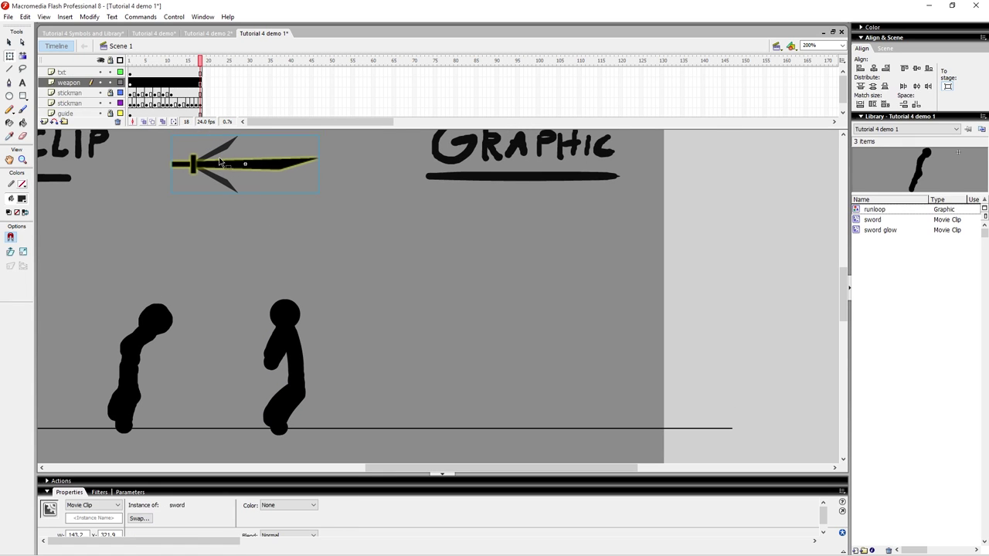
left_click_drag(75, 85, 75, 98)
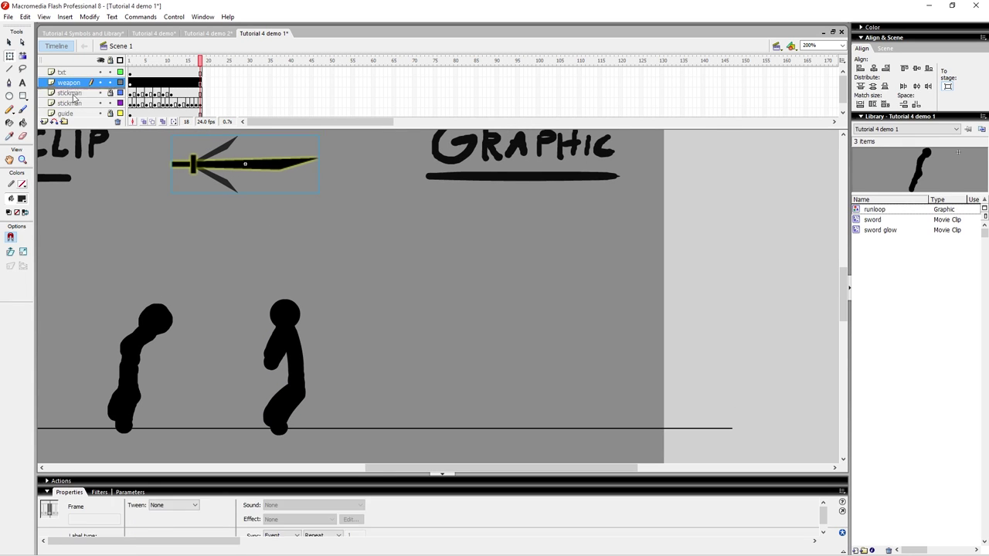
left_click(135, 93)
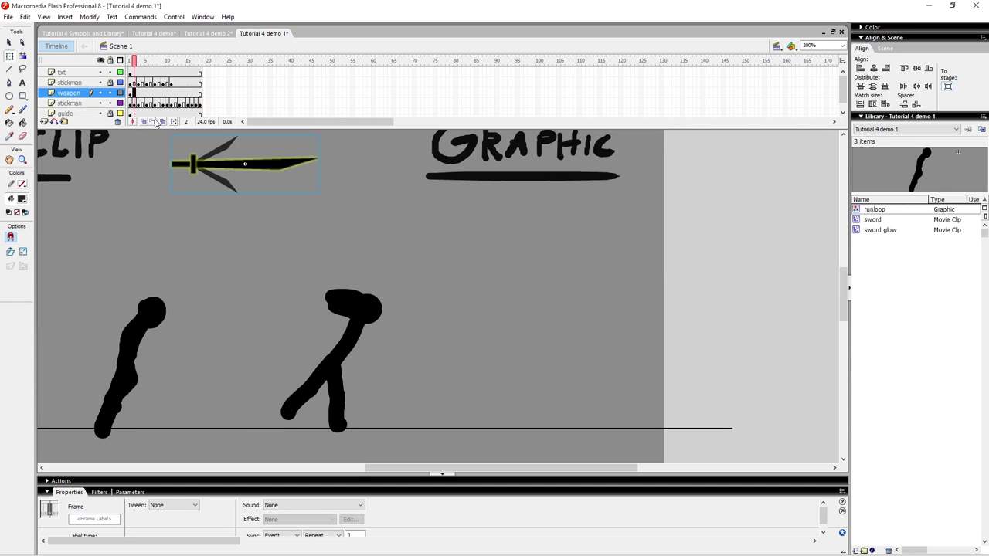
Step: At frame 1, place the sword in the second stickman's raised hands and rotate it to point toward the running stickman
left_click(237, 181)
key("comma")
left_click_drag(239, 168, 362, 258)
left_click_drag(448, 218, 305, 190)
key("v")
key("q")
left_click_drag(377, 274, 307, 301)
left_click(391, 245)
key("v")
key("q")
left_click_drag(296, 164, 179, 233)
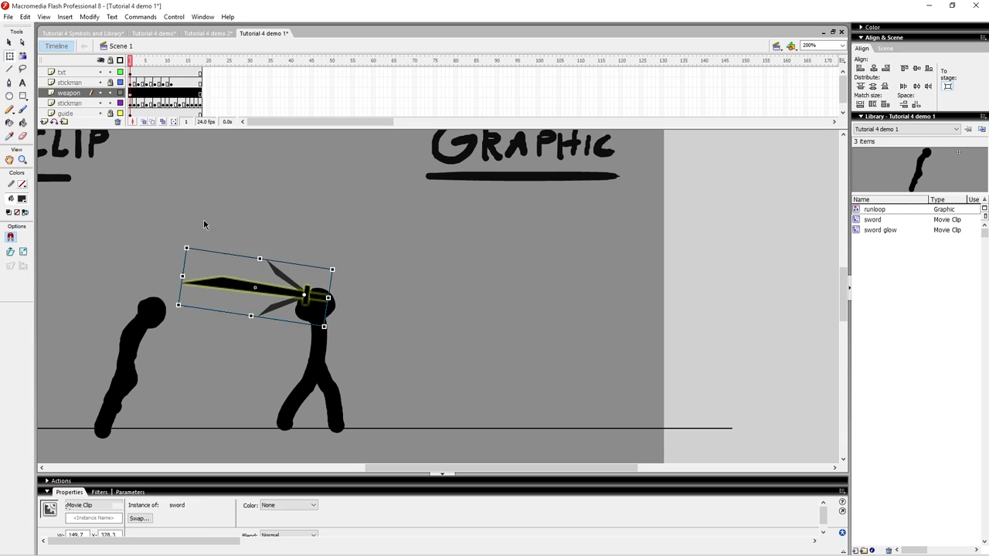
left_click(315, 234)
Step: At frame 2 of the weapon layer, shift the sword to follow the stickman's hands and tilt its tip slightly upward
key("period")
left_click_drag(292, 288, 320, 287)
key("comma")
key("period")
left_click(305, 286)
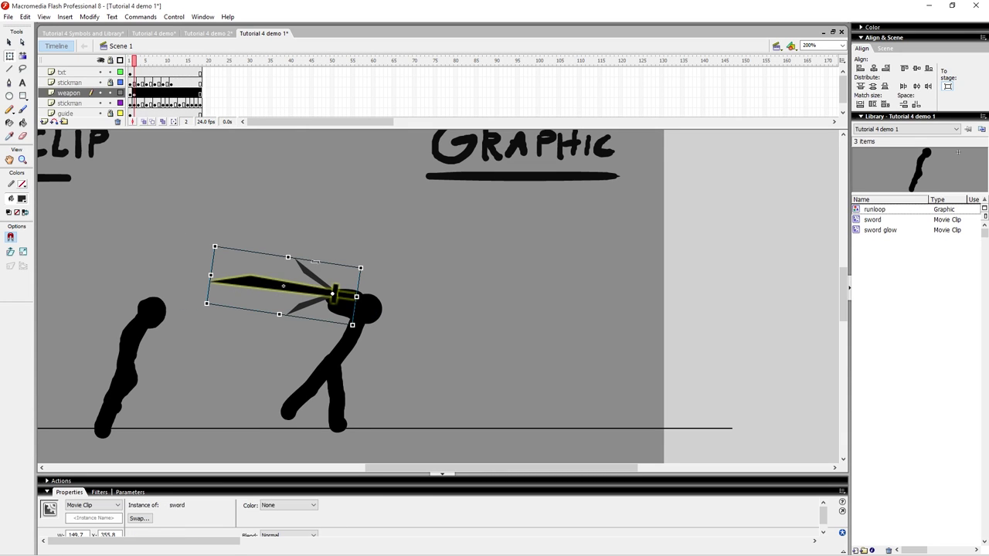
left_click_drag(214, 236, 221, 224)
key("comma")
key("period")
Step: At frame 3 of the weapon layer, move the sword down to the stickman's outstretched hands
key("period")
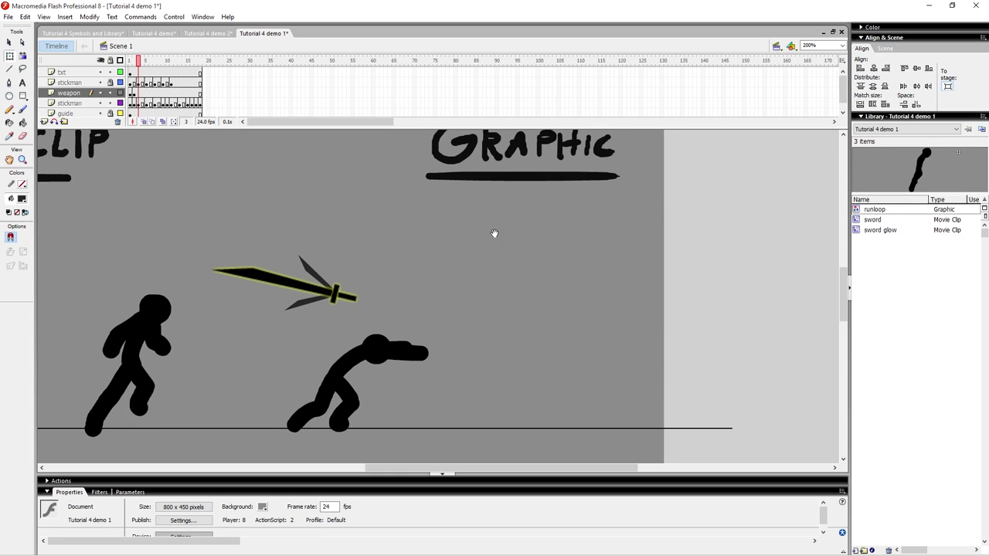
left_click_drag(494, 233, 453, 230)
left_click_drag(289, 292, 380, 353)
key("v")
left_click(424, 410)
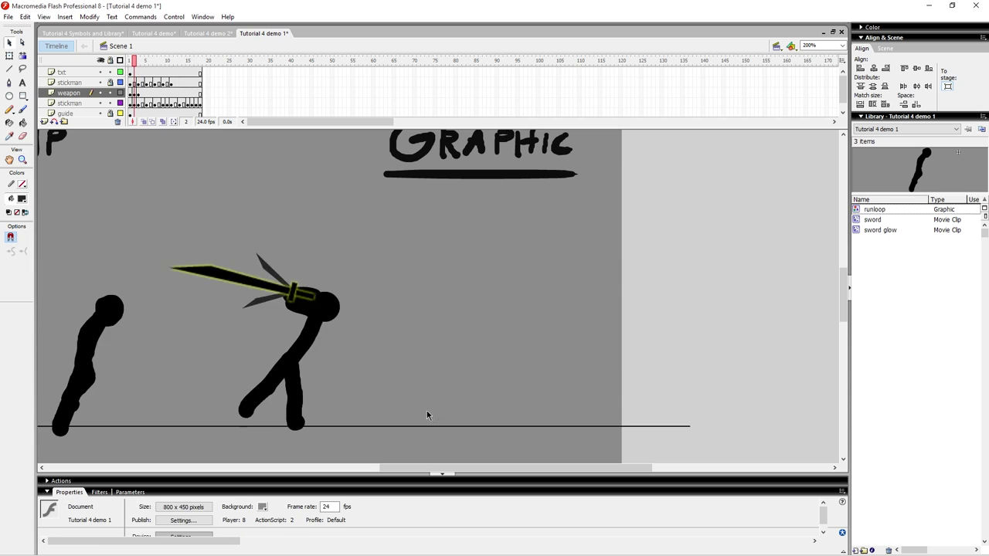
key("period")
left_click_drag(409, 409, 415, 359)
Step: Insert a keyframe at frame 5 of the weapon layer, lower the sword to the hands and rotate its tip downward
key("period")
key("F6")
left_click_drag(431, 281, 384, 359)
key("q")
left_click_drag(473, 304, 310, 372)
key("v")
key("comma")
key("period")
Step: At frame 7 of the weapon layer, move the sword to the crouching stickman's hands and rotate it more steeply downward
key("period")
scroll(442, 301, "up", 1)
key("period")
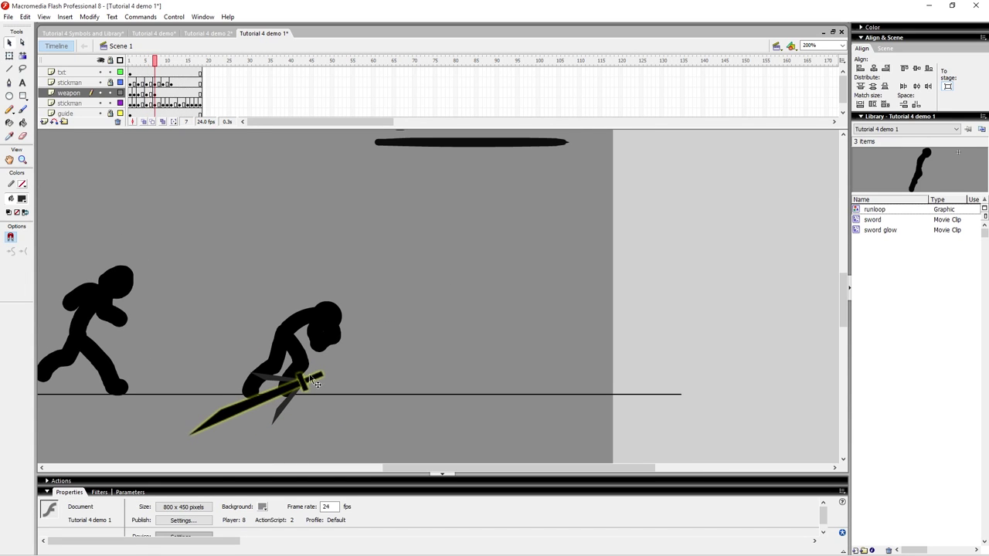
left_click_drag(309, 378, 332, 333)
key("q")
left_click_drag(220, 427, 275, 454)
left_click(418, 346)
key("comma")
key("period")
left_click_drag(403, 312, 388, 340)
Step: At frame 9 of the weapon layer, raise the sword to the stickman's hands and swing it to point behind the stickman
key("period")
key("period")
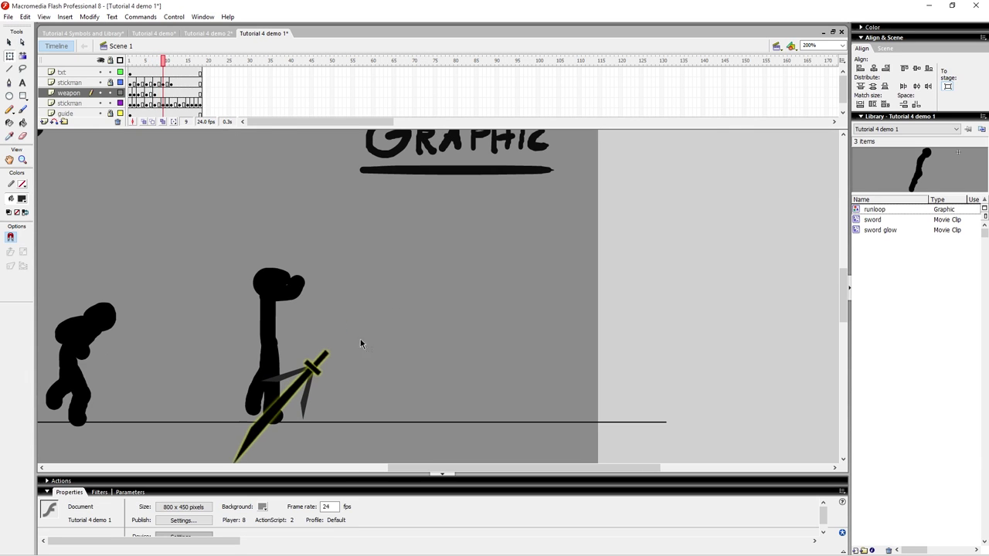
left_click_drag(318, 369, 277, 244)
key("v")
left_click(371, 327)
left_click_drag(316, 275, 308, 265)
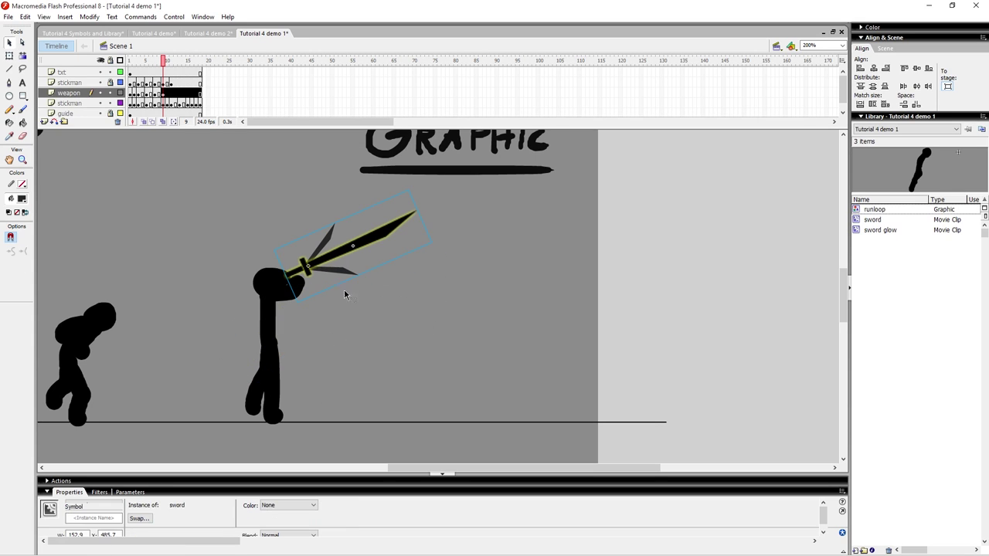
key("q")
left_click_drag(414, 186, 454, 233)
key("v")
left_click_drag(357, 263, 354, 272)
key("comma")
key("period")
left_click_drag(386, 327, 374, 355)
Step: At frame 10 of the weapon layer, place the sword in the jumping stickman's raised hand and rotate it to point upward
key("period")
key("period")
key("comma")
key("comma")
key("period")
left_click_drag(390, 317, 317, 269)
key("q")
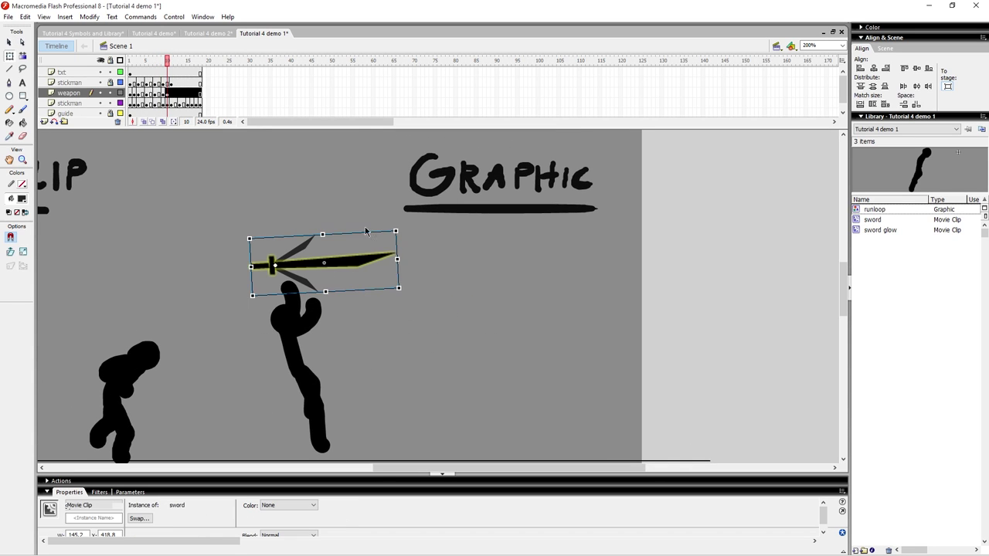
left_click_drag(403, 223, 232, 162)
key("v")
left_click(365, 245)
left_click_drag(276, 266, 296, 279)
left_click(348, 258)
Step: At frame 11 of the weapon layer, lower the sword to the stickman's raised hands and tilt it slightly
key("period")
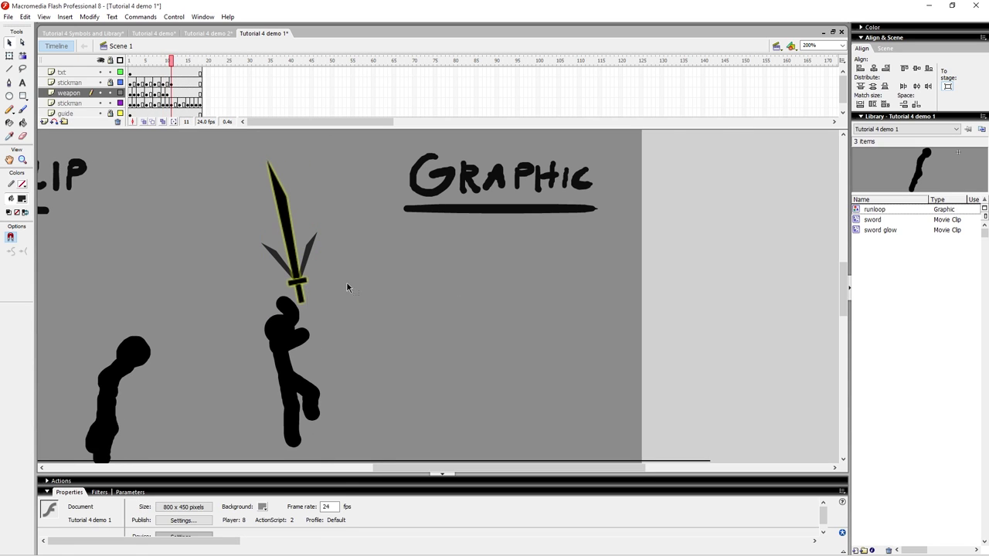
left_click(298, 283)
key("q")
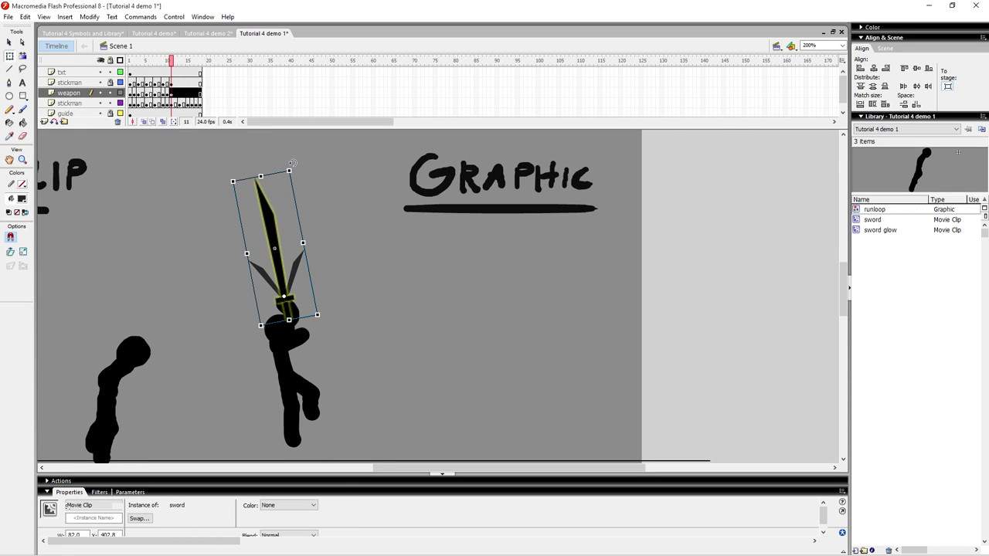
left_click_drag(292, 162, 304, 183)
left_click(434, 303)
Step: At frame 13 of the weapon layer, move the sword down to the landing stickman's hands and rotate it to stand upright
key("period")
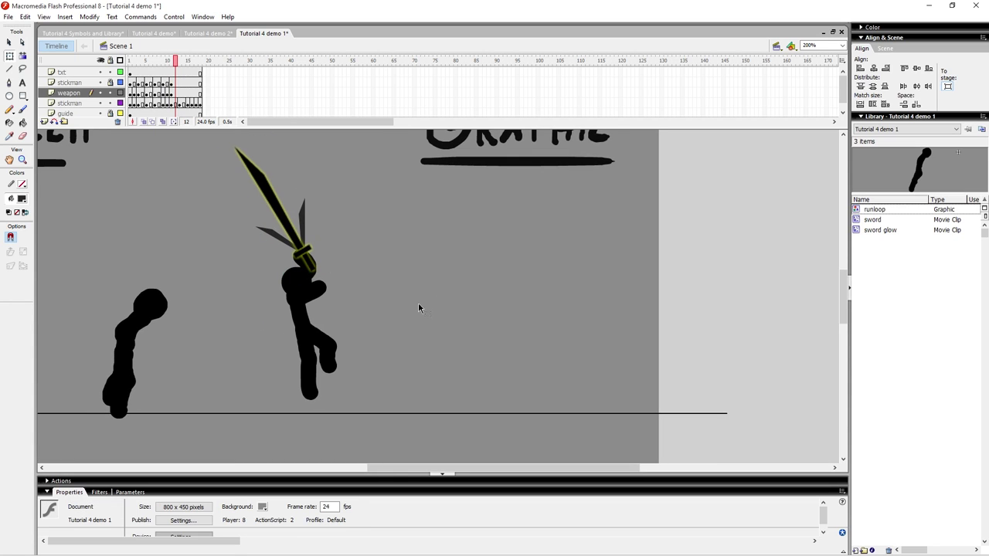
left_click_drag(405, 300, 424, 293)
key("period")
left_click(324, 247)
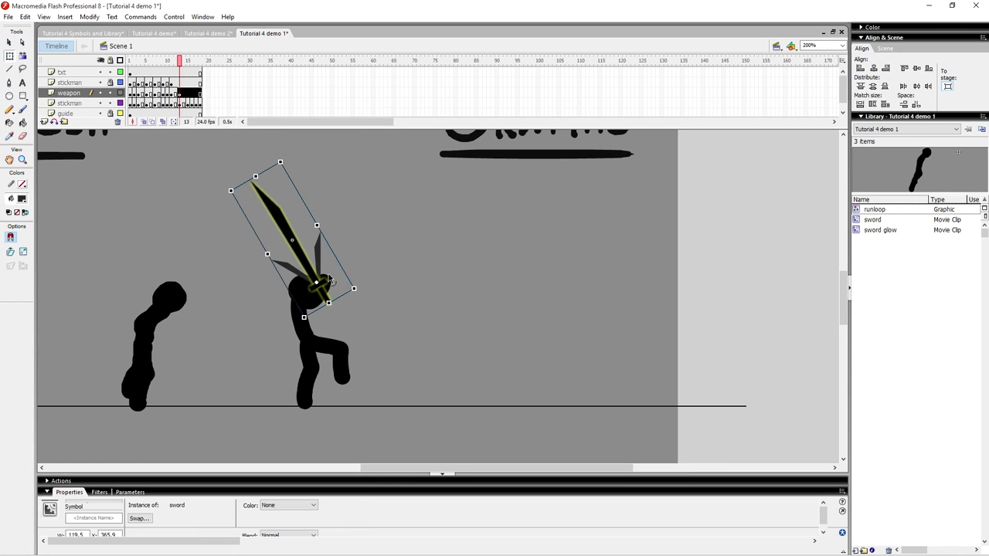
left_click(393, 305)
key("comma")
Step: At frame 15 of the weapon layer, lower the sword to the lunging stickman's hands and rotate it to point behind the stickman
key("period")
key("period")
key("period")
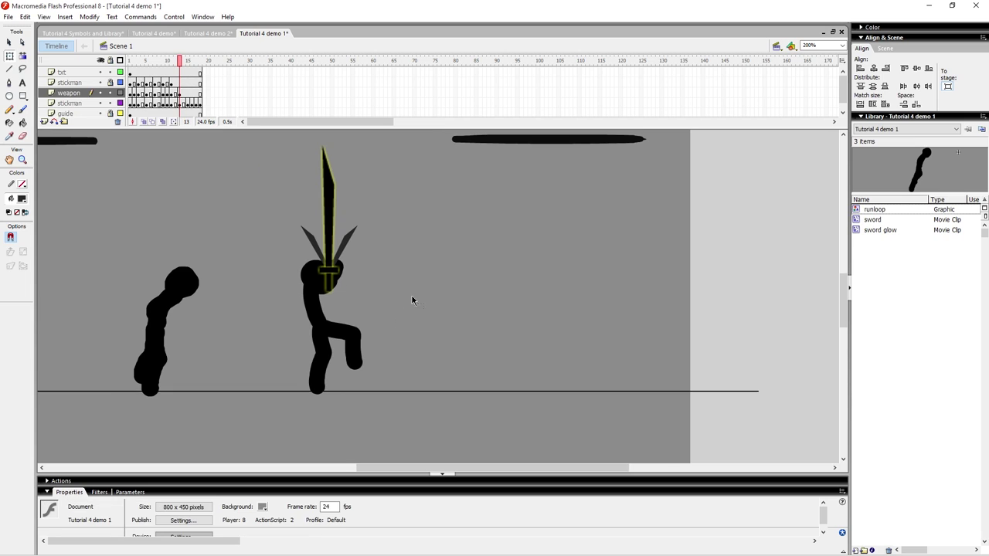
left_click_drag(334, 265, 343, 305)
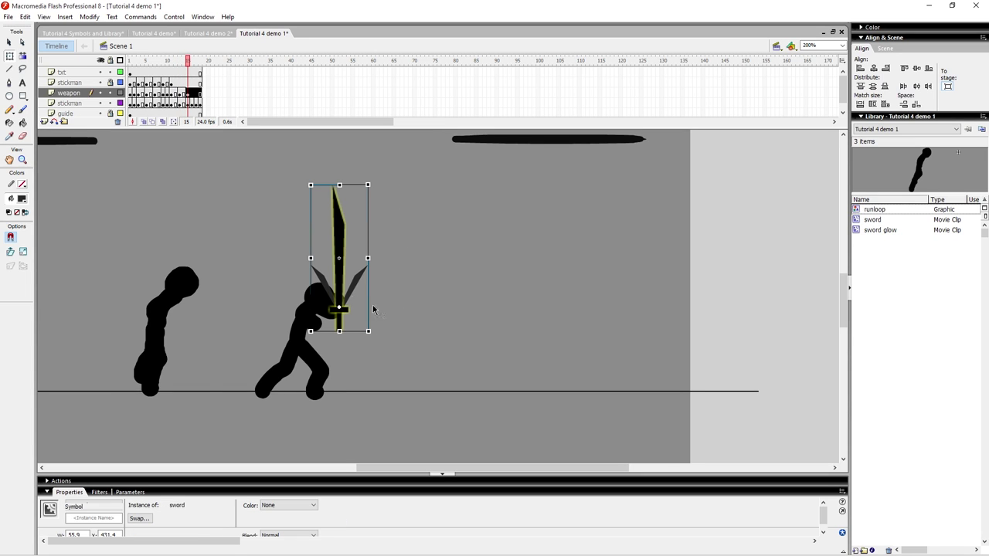
left_click_drag(370, 182, 496, 271)
key("comma")
key("period")
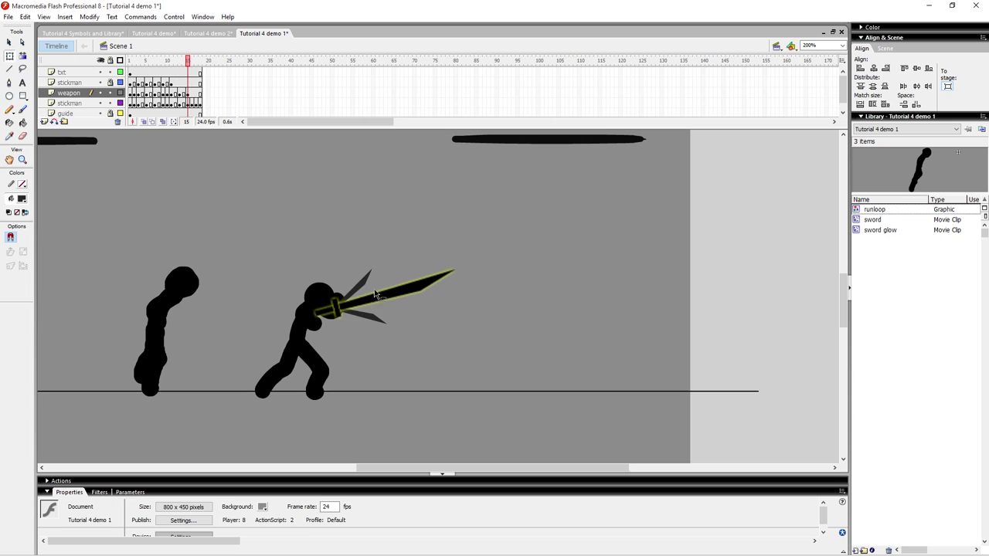
Step: At frame 16 of the weapon layer, shift the sword down and back to the crouching stickman's hands
left_click_drag(370, 298, 358, 312)
key("comma")
key("period")
key("period")
key("comma")
key("period")
key("comma")
Step: At frame 17 of the weapon layer, lower the sword to the stickman's hands and swing its tip diagonally down through the ground line
key("period")
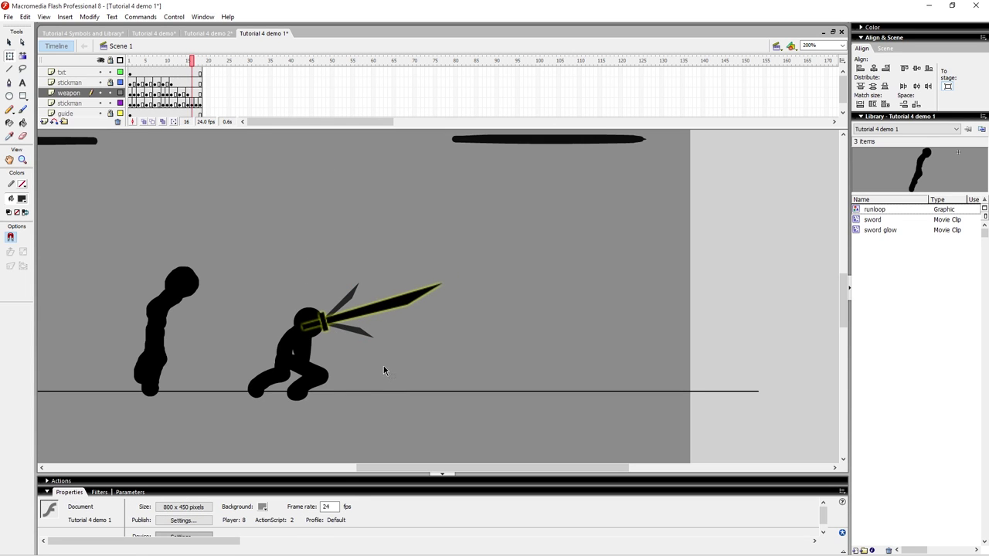
left_click_drag(397, 355, 414, 336)
left_click_drag(382, 294, 355, 345)
left_click_drag(427, 284, 281, 370)
left_click(368, 348)
key("comma")
key("period")
key("period")
key("period")
key("comma")
key("comma")
key("period")
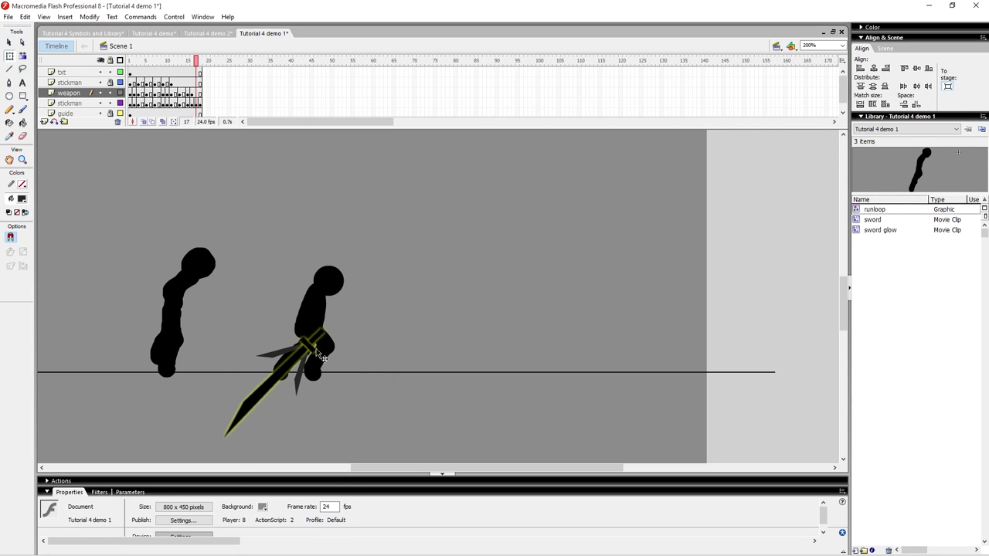
Step: Fine-tune the sword's position and angle at frame 17 and compare it with the neighbouring frames
left_click(282, 370)
left_click_drag(275, 366, 272, 362)
left_click_drag(236, 445, 248, 448)
left_click(419, 313)
key("comma")
key("period")
key("period")
key("comma")
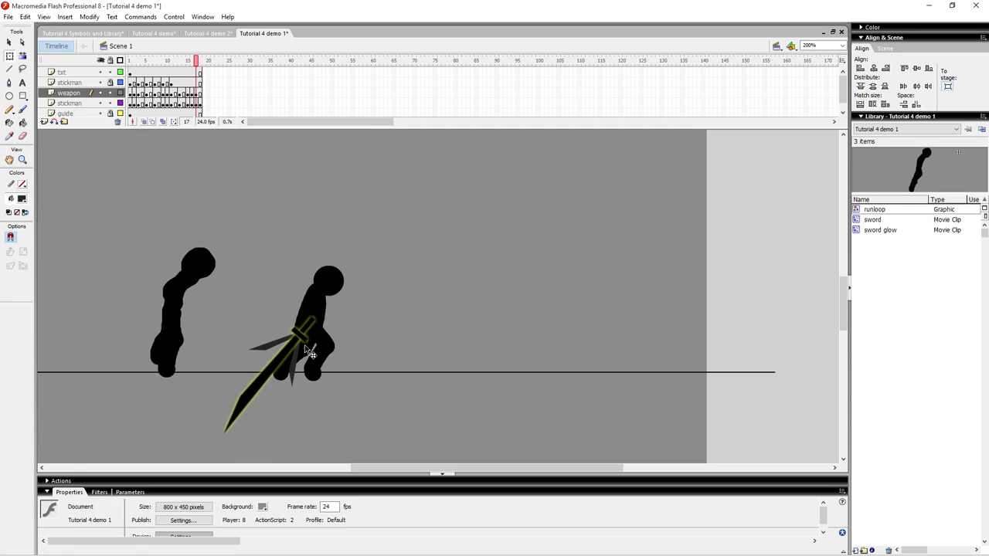
Step: At frame 18 of the weapon layer, raise the sword to the standing stickman's hands and rotate its tip more steeply downward
key("period")
left_click_drag(292, 354, 306, 316)
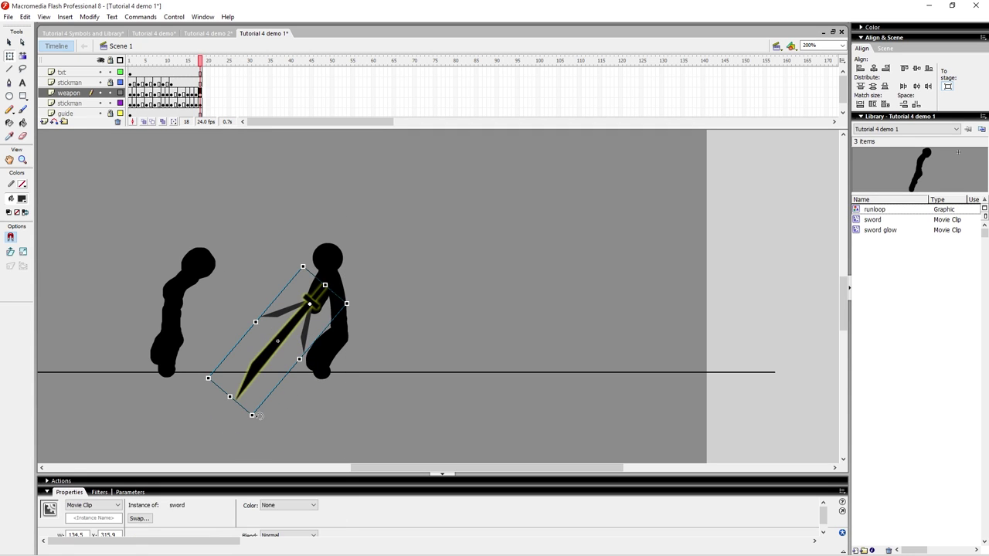
left_click(384, 333)
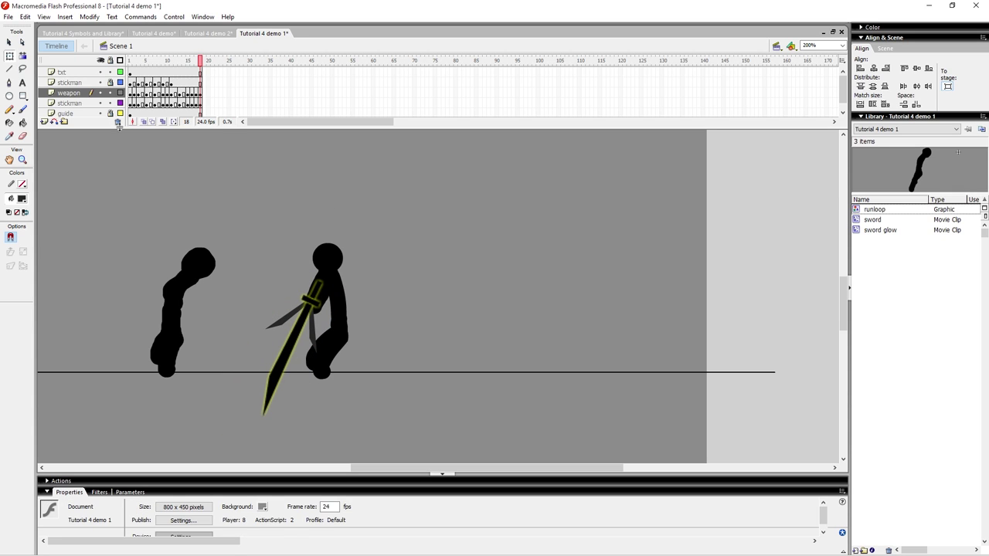
Step: Play the attack animation from the first frame to check how the sword follows the stickman
left_click(132, 93)
left_click(452, 255)
key("Return")
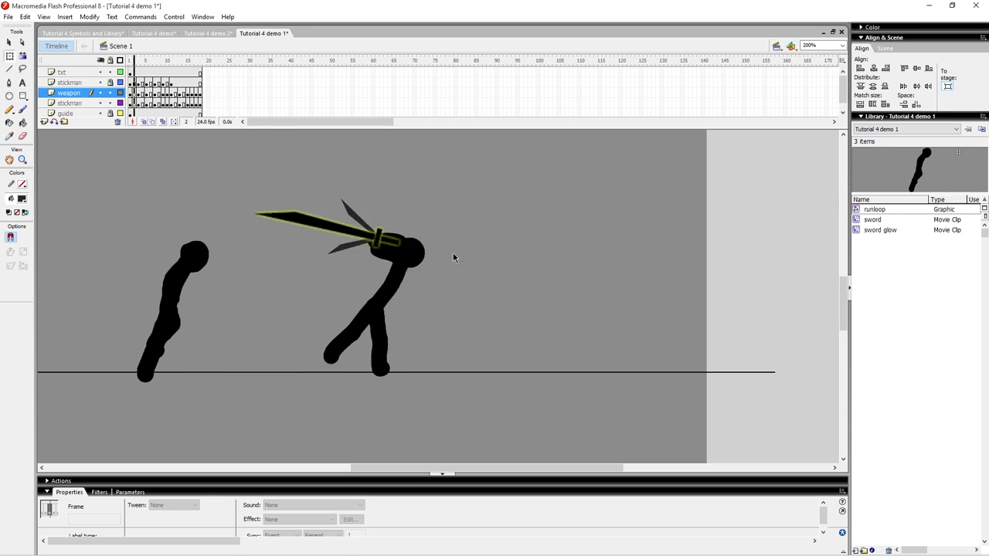
key("Return")
key("space")
left_click_drag(523, 269, 425, 300)
left_click(316, 224)
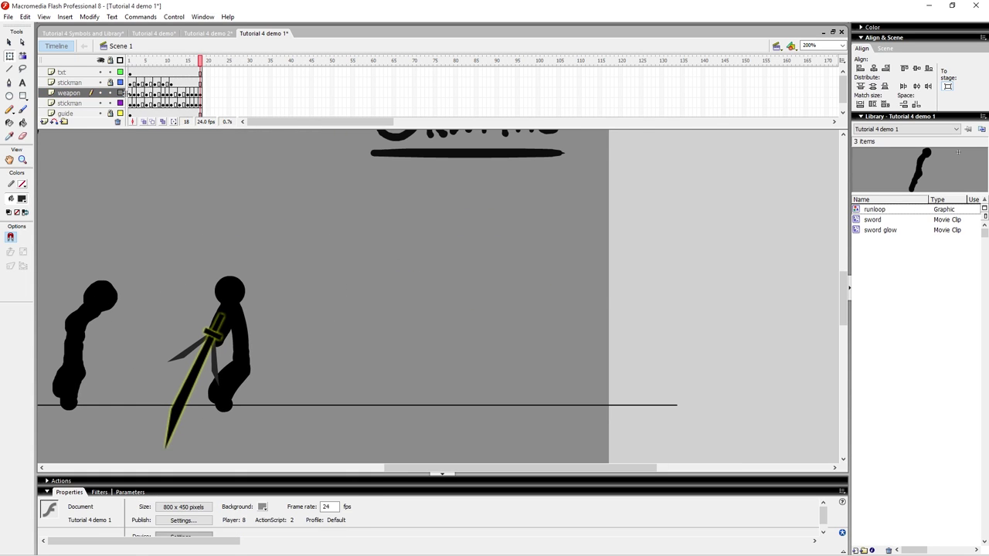
left_click(129, 93)
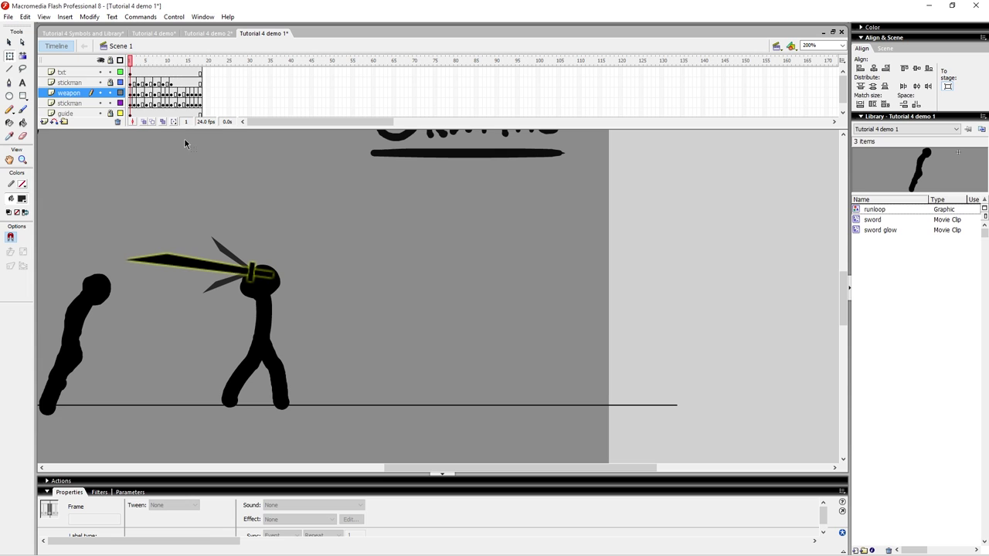
key("space")
mouse_move(198, 204)
left_mouse_down()
mouse_move(158, 203)
mouse_move(202, 197)
left_mouse_up()
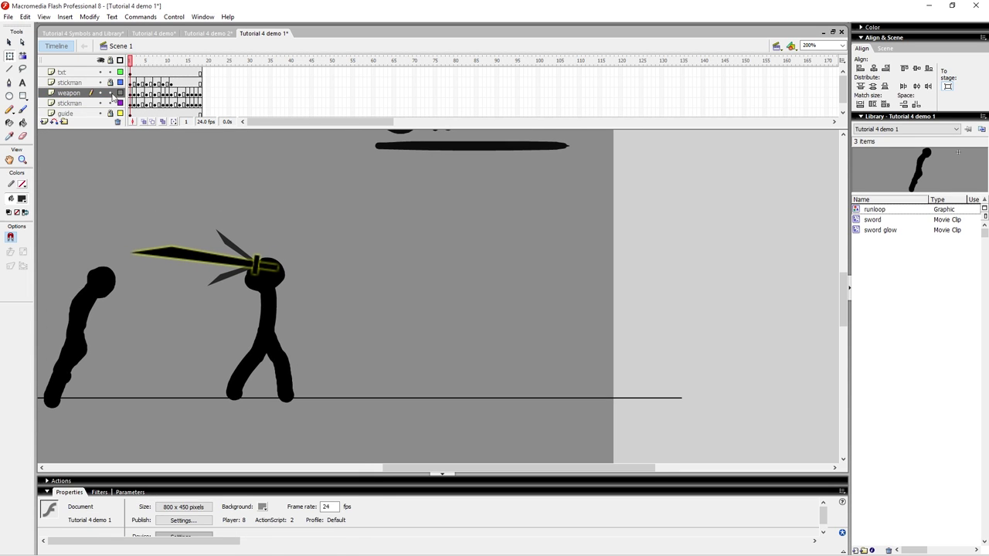
Step: Copy all frames of the weapon layer and the attacking stickman's layer
left_click_drag(131, 94, 192, 111)
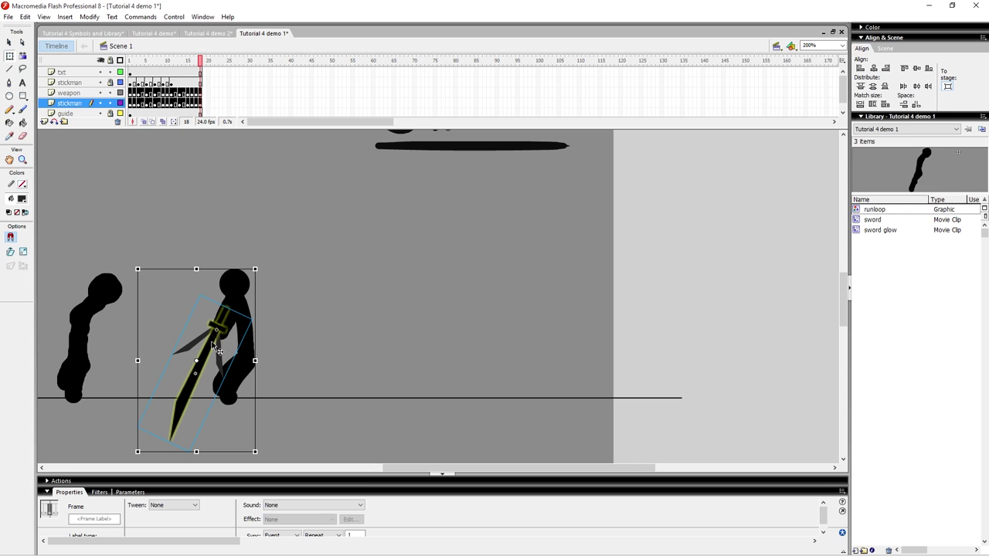
right_click(164, 94)
left_click(220, 207)
left_click(163, 176)
Step: Create a new graphic symbol named "stick swing loop"
left_click(65, 17)
left_click(85, 29)
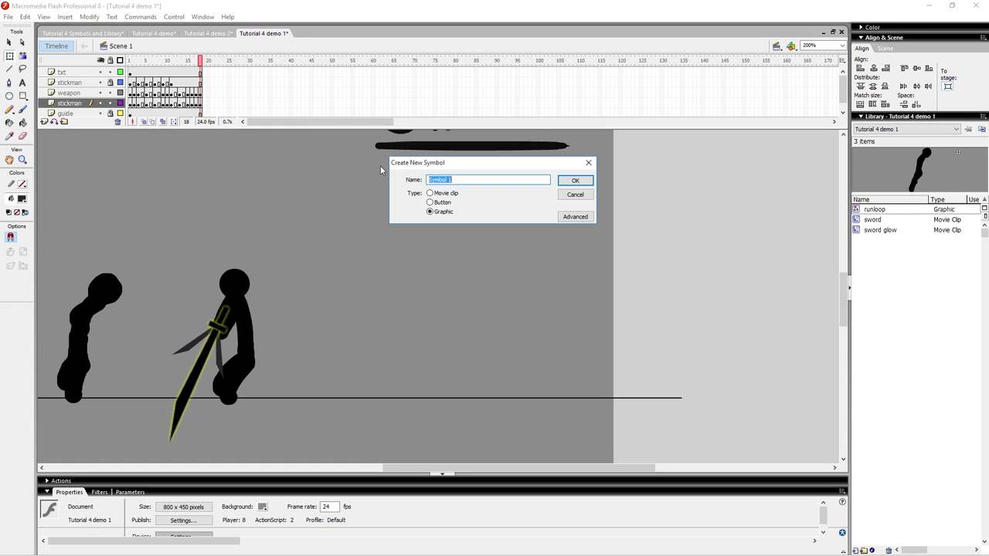
left_click(459, 181)
type("swtick")
key("BackSpace")
key("BackSpace")
key("BackSpace")
key("BackSpace")
key("BackSpace")
type("tick swing loop")
left_click(570, 182)
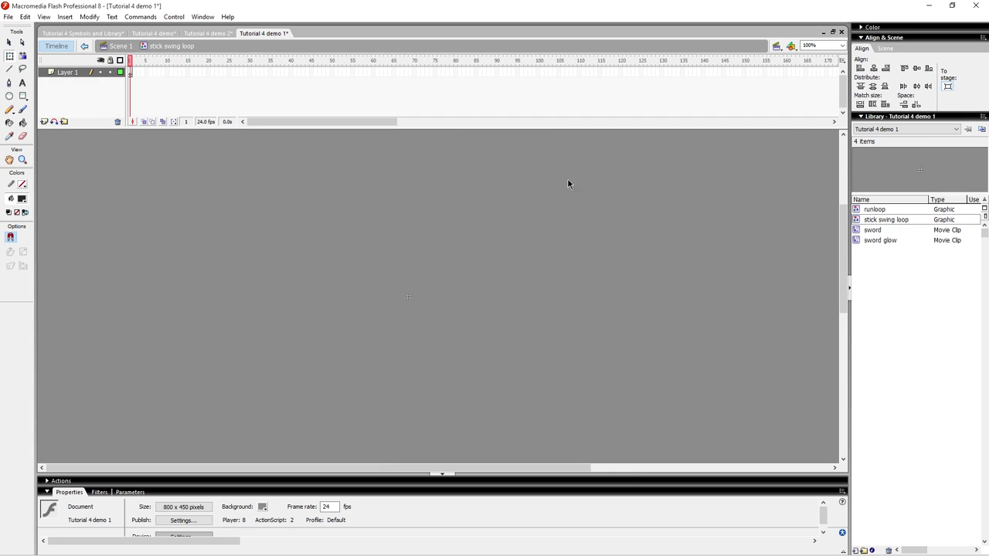
Step: Paste the copied frames into the stick swing loop symbol and play its animation
right_click(129, 71)
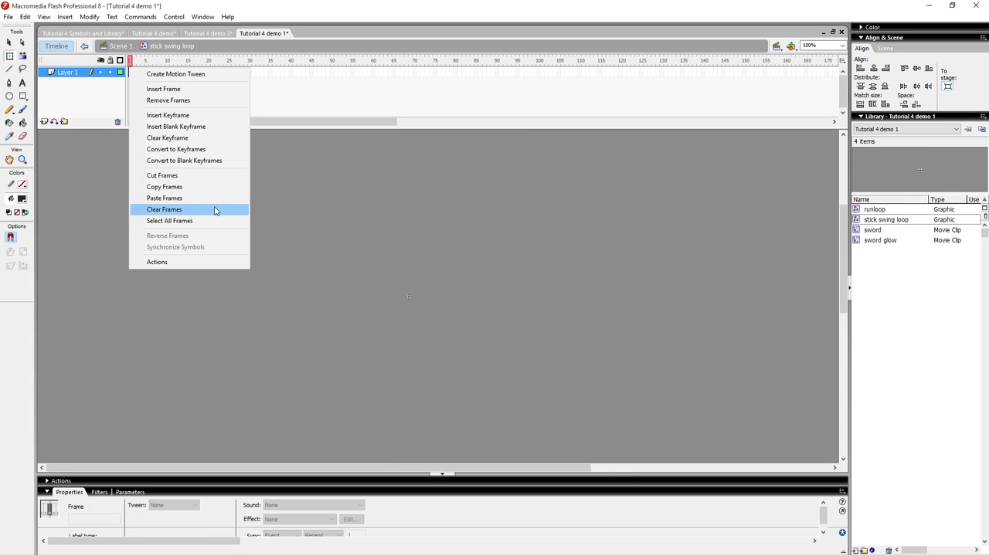
left_click(163, 198)
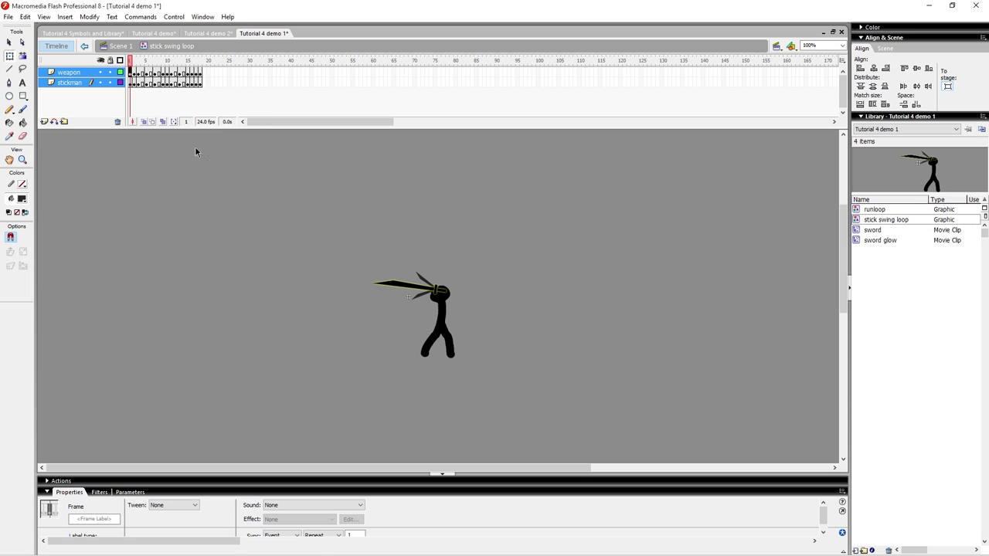
key("Return")
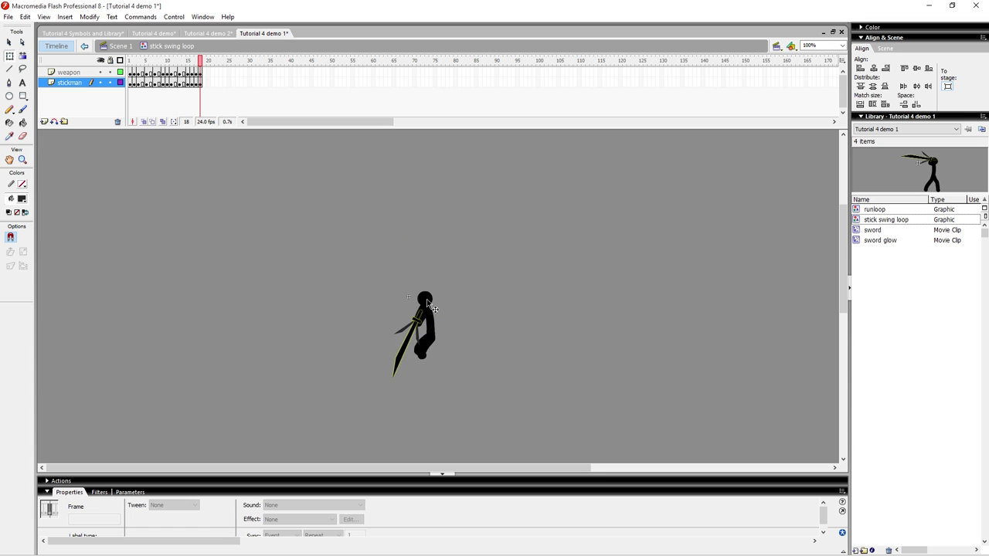
Step: Return to Scene 1 and preview the runloop symbol in the library
left_click(124, 47)
left_click_drag(214, 245, 432, 238)
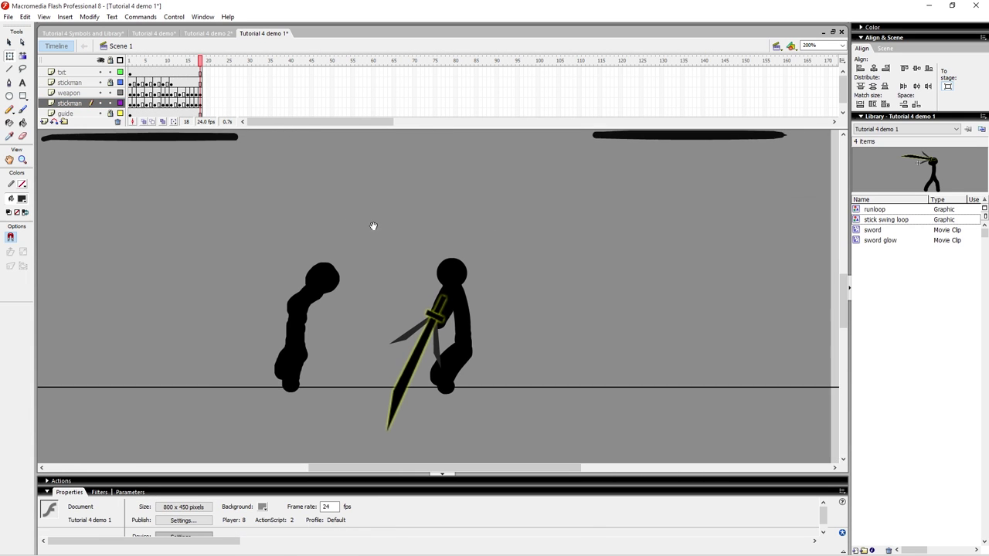
left_click(903, 221)
left_click(876, 209)
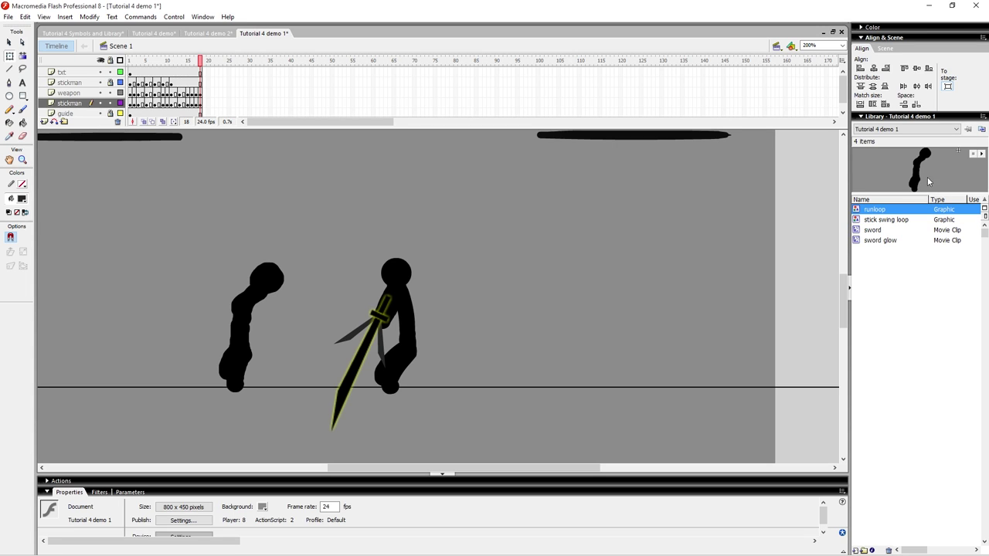
left_click(362, 237)
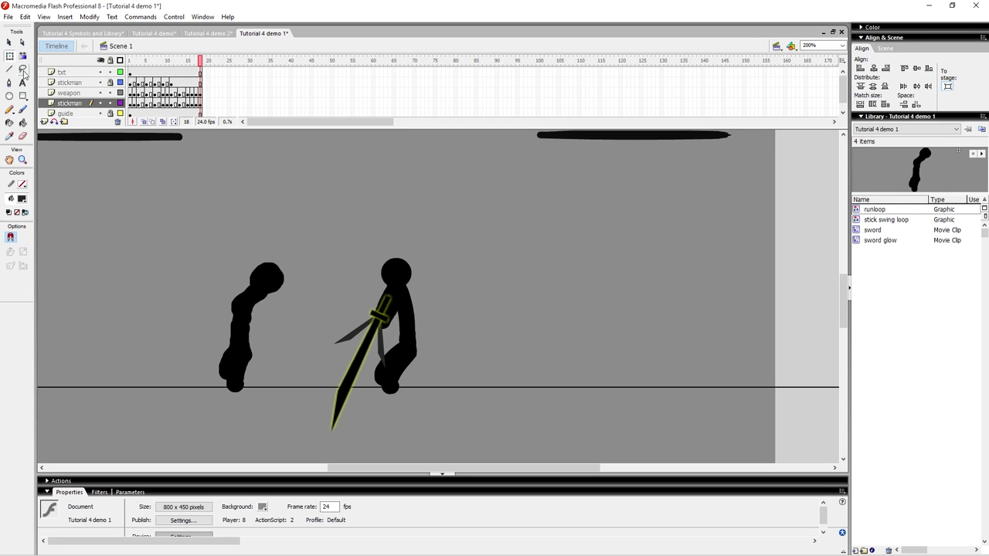
Step: Hide and lock the weapon layer and both stickman layers of the scene
left_click(66, 104)
left_click(101, 103)
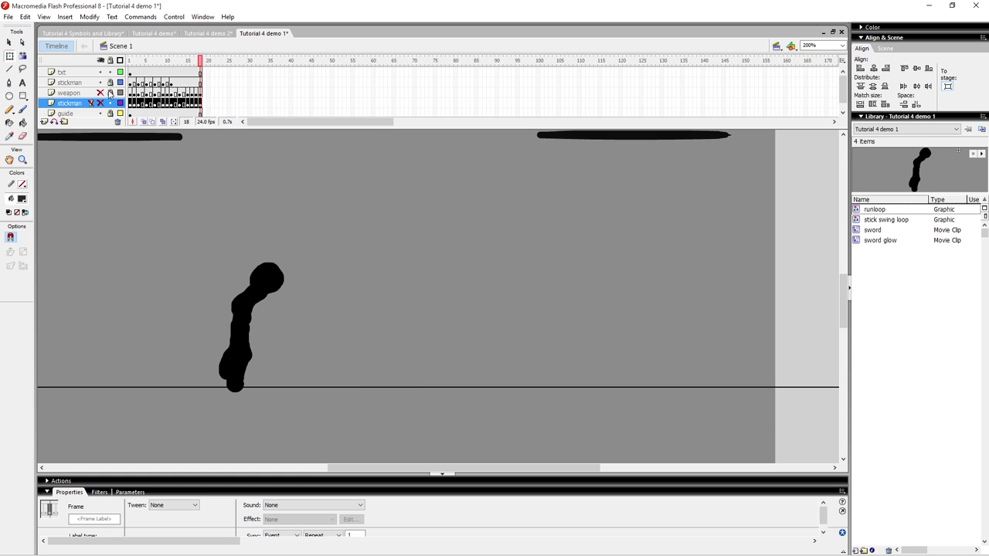
left_click(101, 82)
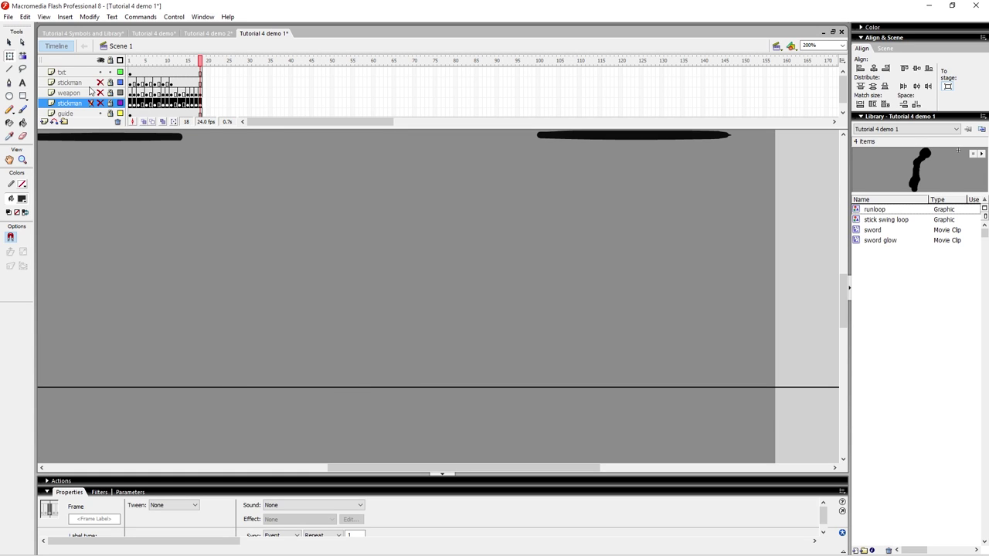
Step: Convert the two stickman layers and the weapon layer to guide layers
left_click(68, 83)
right_click(68, 83)
left_click(93, 151)
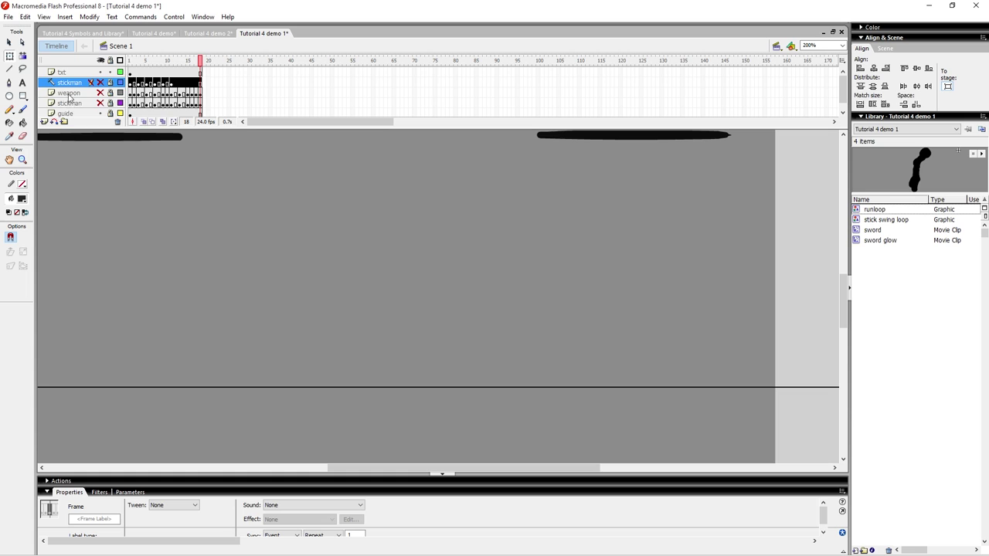
right_click(68, 93)
left_click(93, 164)
right_click(69, 103)
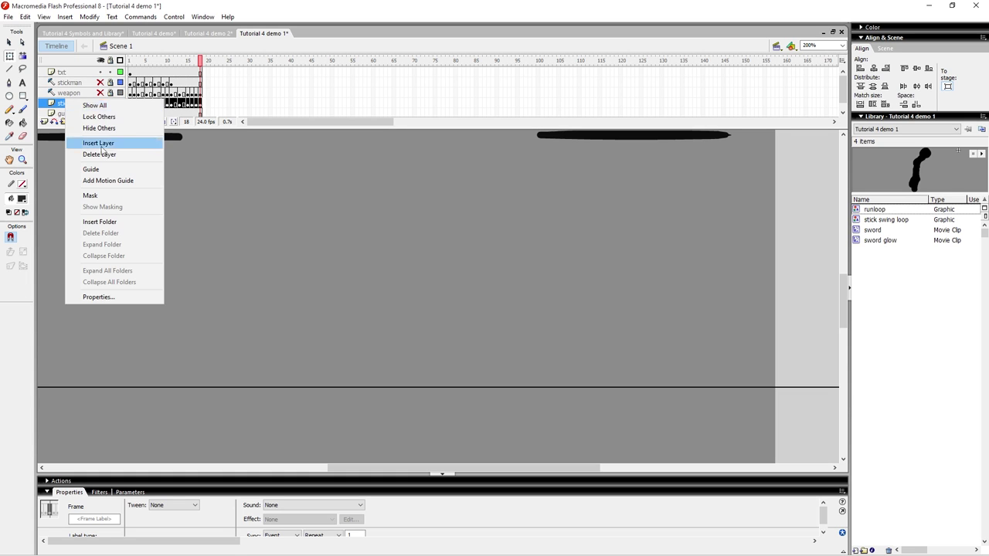
left_click(93, 167)
left_click(221, 247)
Step: Show the stage at 100% and insert a new layer above the upper stickman layer
scroll(185, 228, "up", 1)
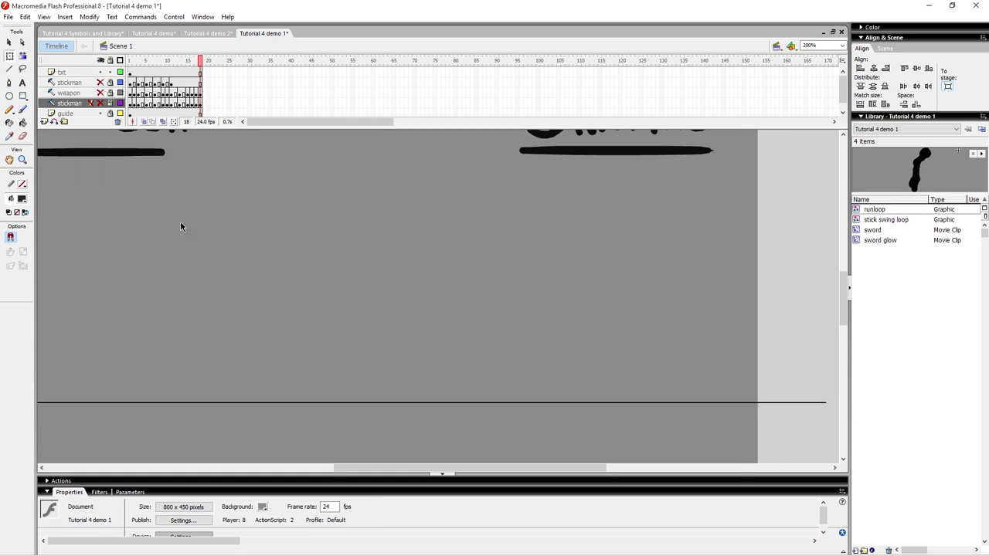
key("ctrl+1")
left_click(64, 84)
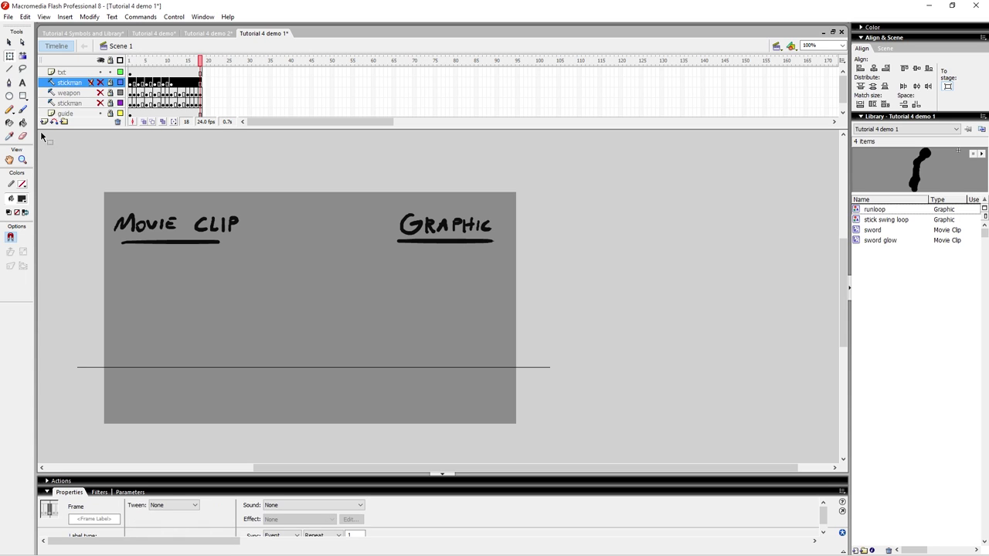
left_click(44, 122)
left_click(687, 262)
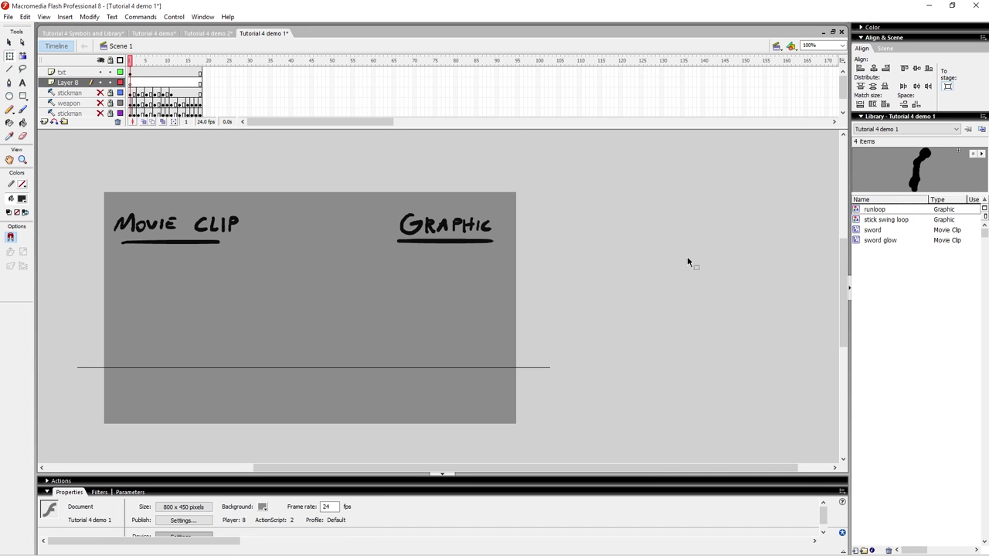
Step: Preview the runloop graphic and place an instance on the new layer at the ground line beneath the Movie Clip title
left_click_drag(914, 213, 924, 176)
left_click(981, 155)
left_click_drag(923, 170, 139, 317)
left_click(143, 172)
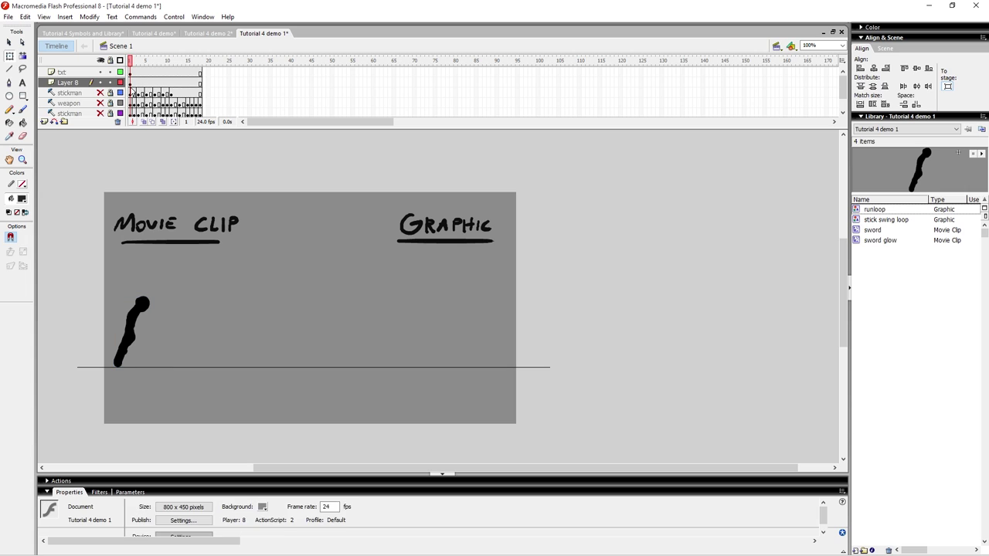
Step: Insert a keyframe at frame 3 of the new layer holding the runloop instance
left_click(138, 83)
key("shift+Right")
key("shift+Right")
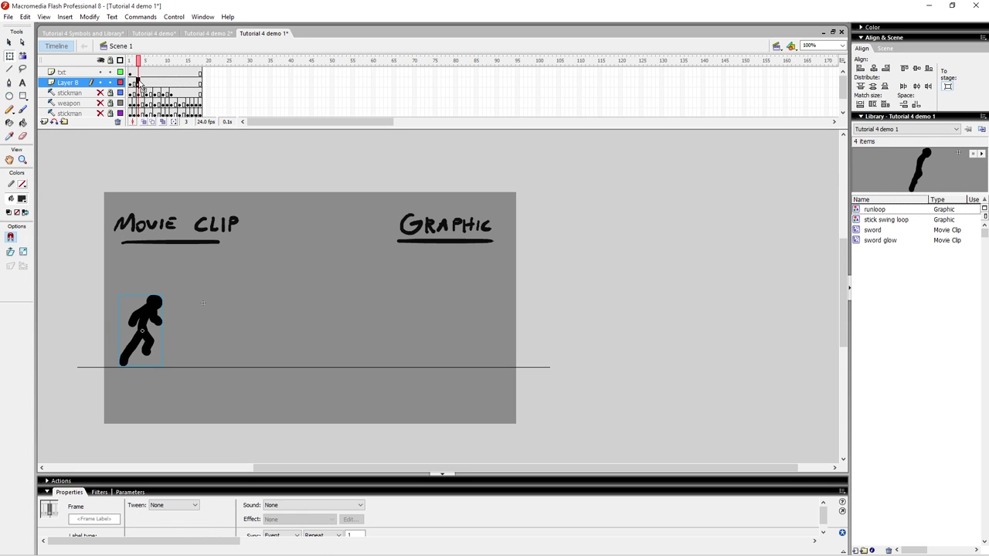
Step: Turn on onion skinning, insert a keyframe at frame 5 of the runloop layer and shift the instance forward to the right
left_click(144, 122)
left_click_drag(202, 62, 147, 61)
key(".")
key(".")
key("F6")
left_click(153, 313)
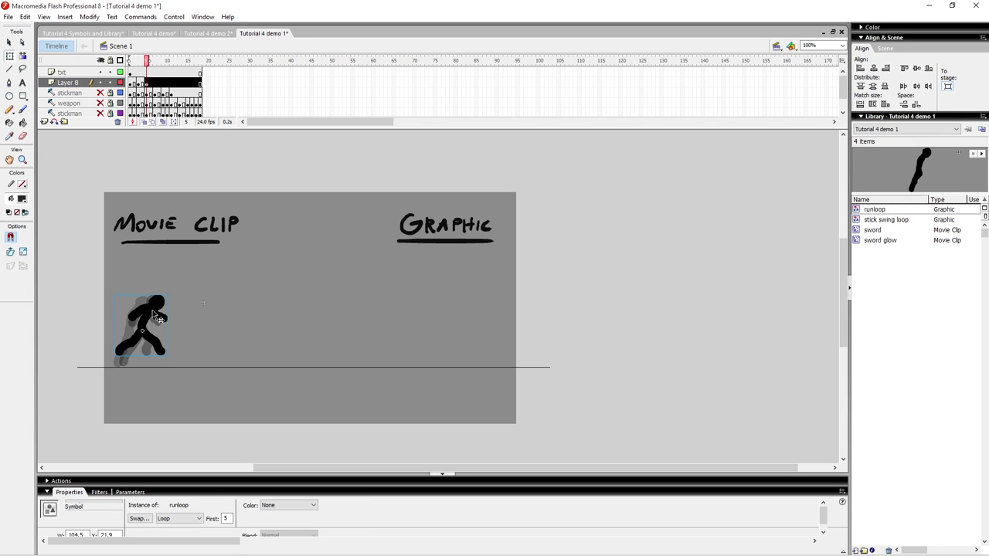
Step: Insert a keyframe at frame 7 of the runloop layer and shift the runner about 30 pixels to the right
left_click(355, 335)
key("period")
key("period")
key("F6")
left_click(165, 321)
key("shift+Right")
key("shift+Right")
key("shift+Right")
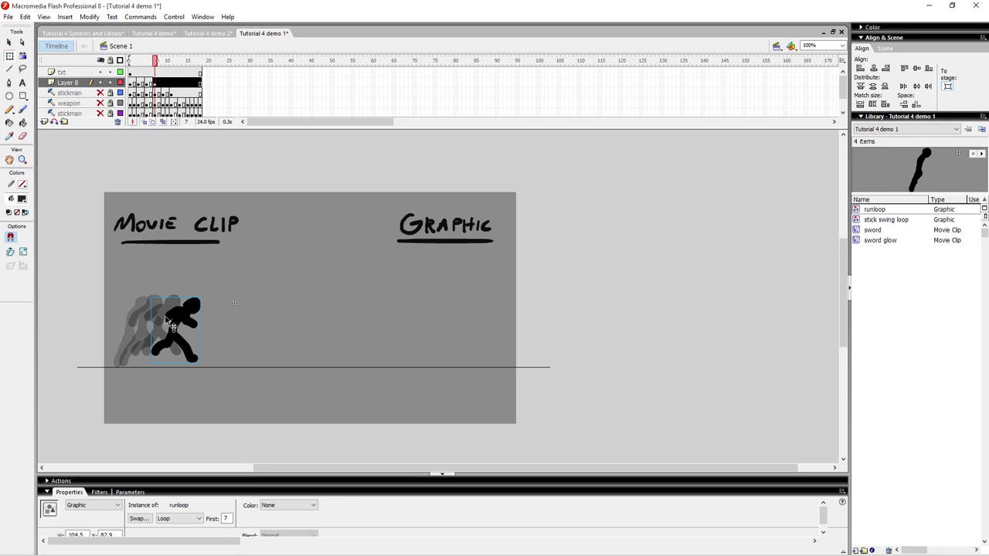
Step: Insert a keyframe at frame 9 of the runloop layer and shift the runner about 30 pixels to the right
left_click(240, 353)
key("period")
key("period")
left_click(183, 323)
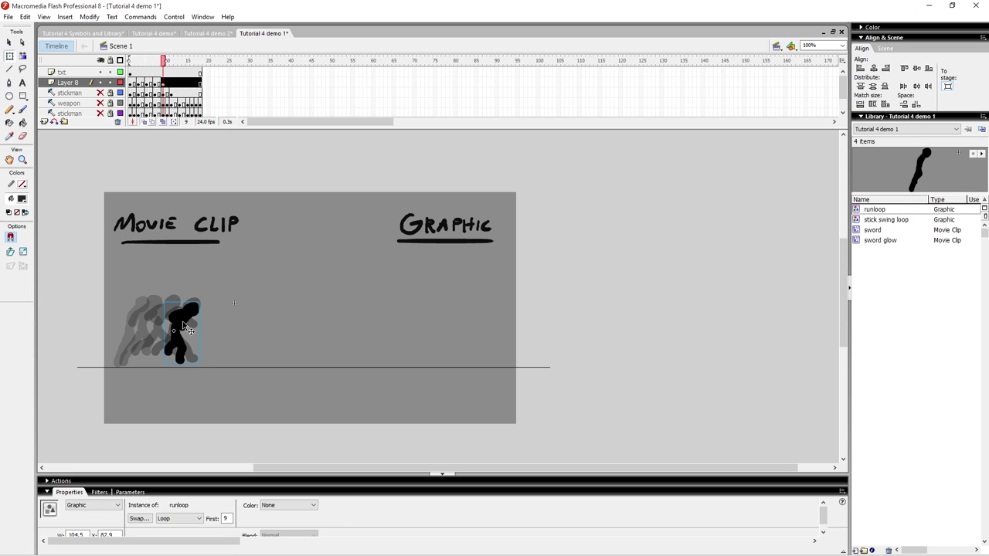
key("shift+Right")
key("shift+Right")
key("shift+Right")
left_click(235, 343)
Step: Insert a keyframe at frame 11 of the runloop layer and advance the runner to the right
key("period")
key("period")
key("comma")
key("period")
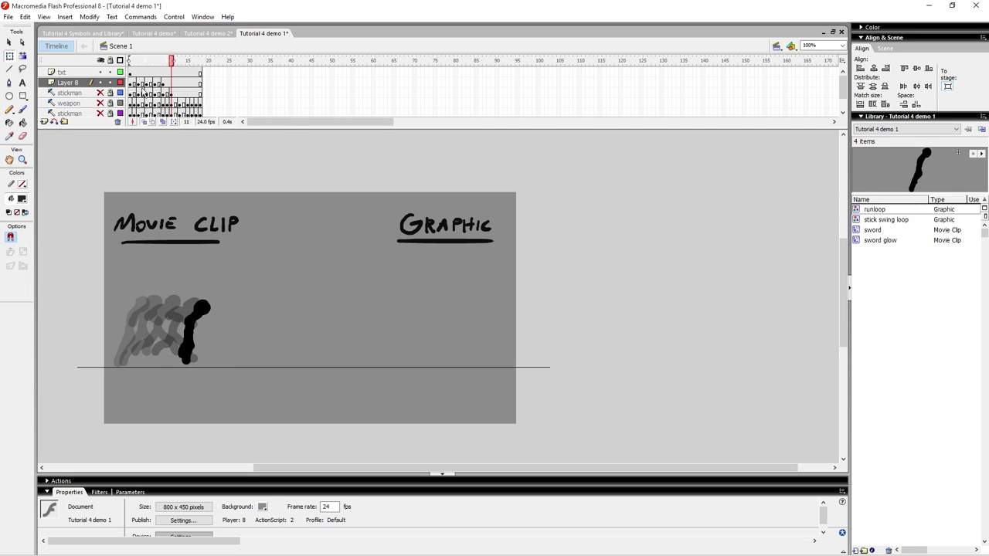
left_click(169, 83)
key("period")
key("period")
key("period")
Step: Insert a keyframe at frame 13 of the runloop layer and nudge the runner into place ahead of its previous pose
left_click(180, 82)
key("F6")
key("shift+Right")
key("shift+Right")
key("shift+Right")
key("shift+Right")
key("shift+Right")
key("Left")
key("Left")
key("Left")
key("Left")
key("shift+Left")
key("shift+Left")
key("Left")
Step: Insert a keyframe at frame 15 of the runloop layer and move the runner further right along the ground line
key("comma")
key("period")
key("period")
key("period")
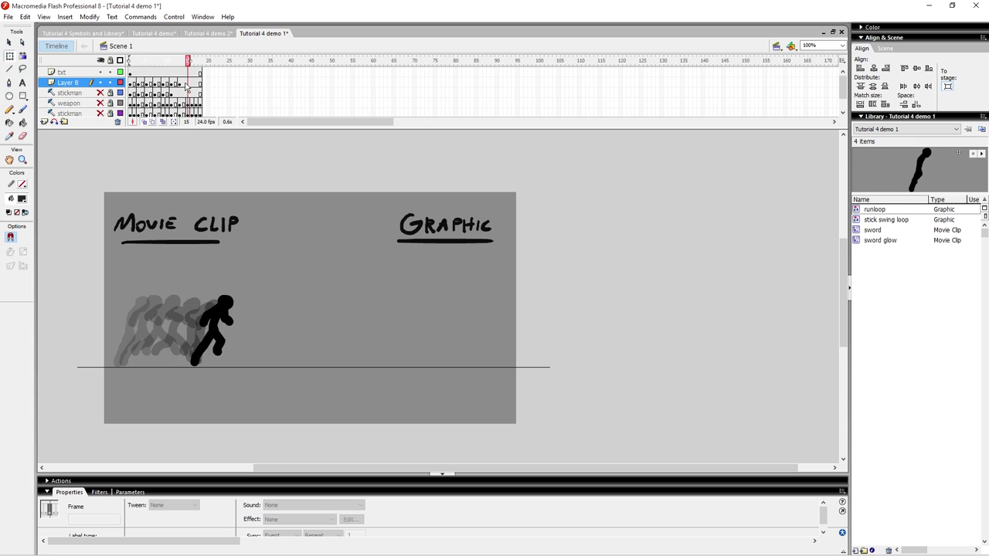
key("F6")
key("shift+Right")
key("shift+Right")
key("shift+Right")
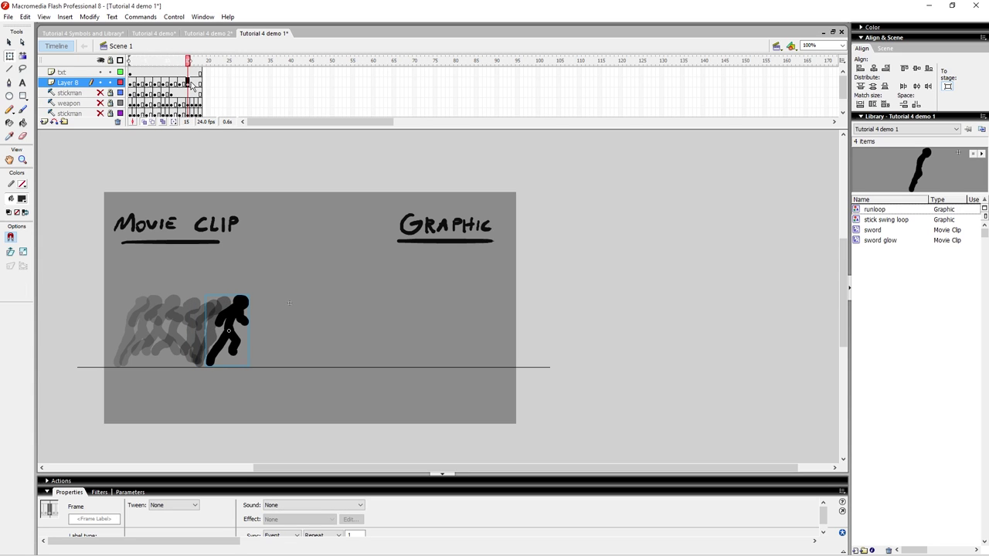
Step: Insert a keyframe at frame 17 of the runloop layer and move the runner about 20 pixels to the right
key("period")
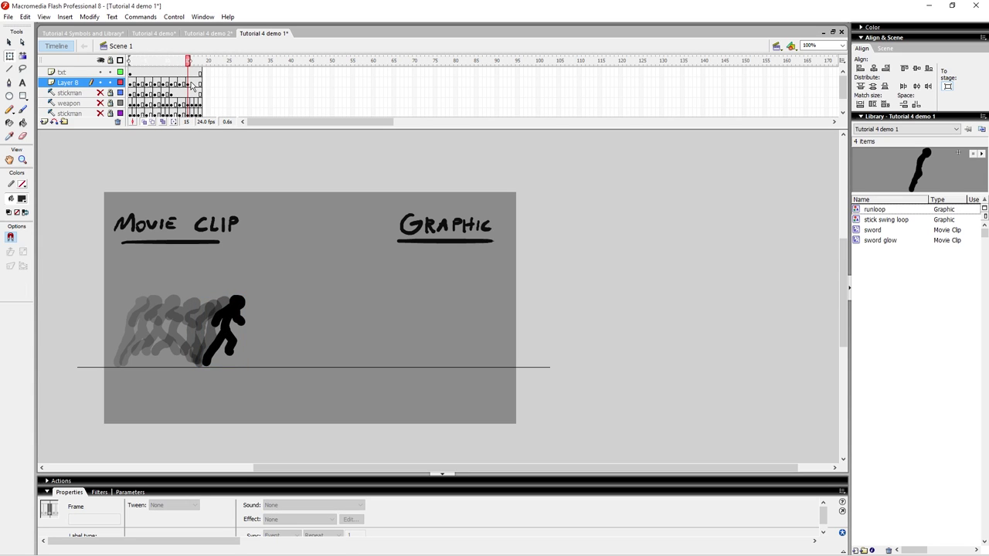
key("period")
key("F6")
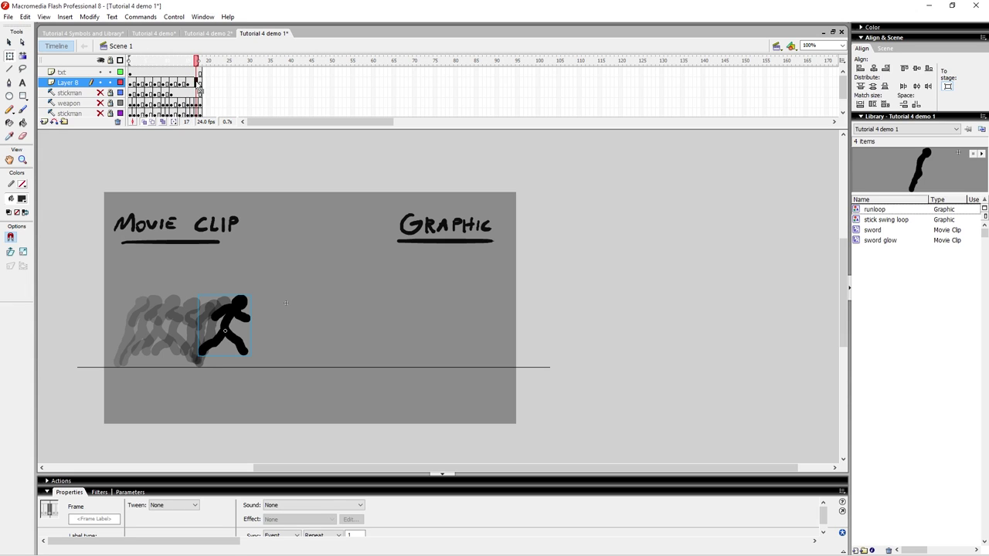
key("shift+Right")
key("shift+Right")
key("period")
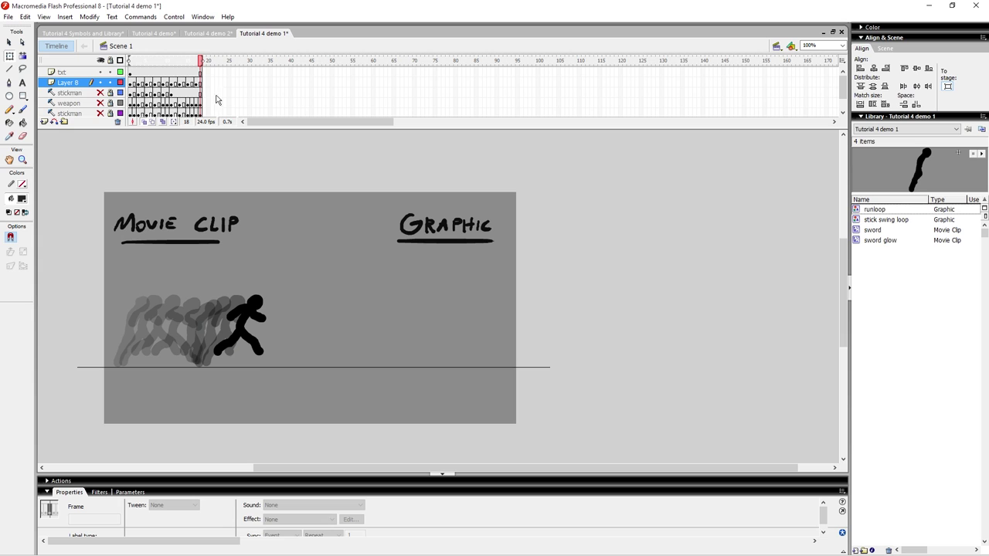
Step: Extend the frames of all layers to about frame 43
left_click(204, 82)
scroll(293, 93, "down", 1)
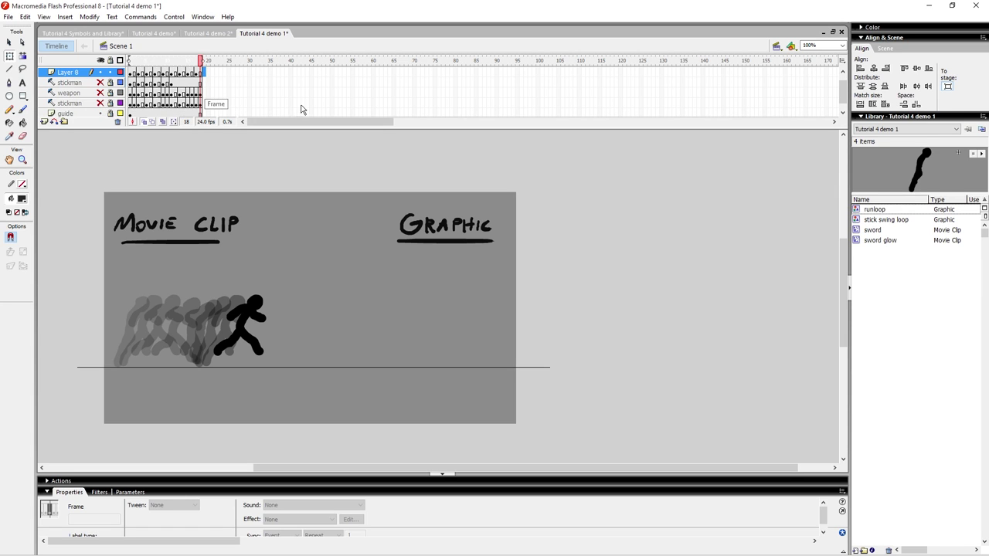
key("F5")
mouse_move(183, 61)
left_mouse_down()
mouse_move(167, 61)
mouse_move(203, 60)
mouse_move(179, 61)
left_mouse_up()
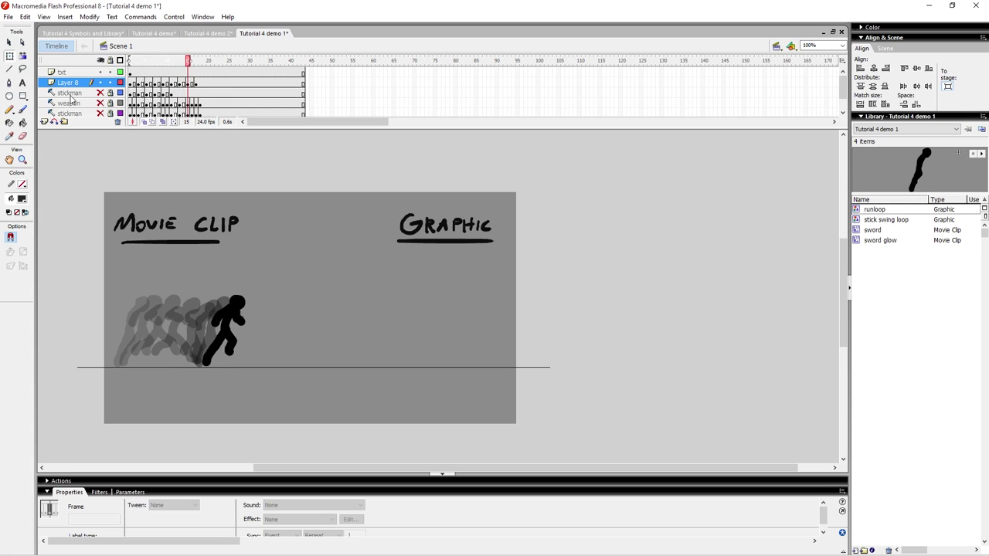
Step: Insert a keyframe at frame 19 of Layer 8 and delete the runloop instance from it
left_click(203, 85)
left_click(907, 222)
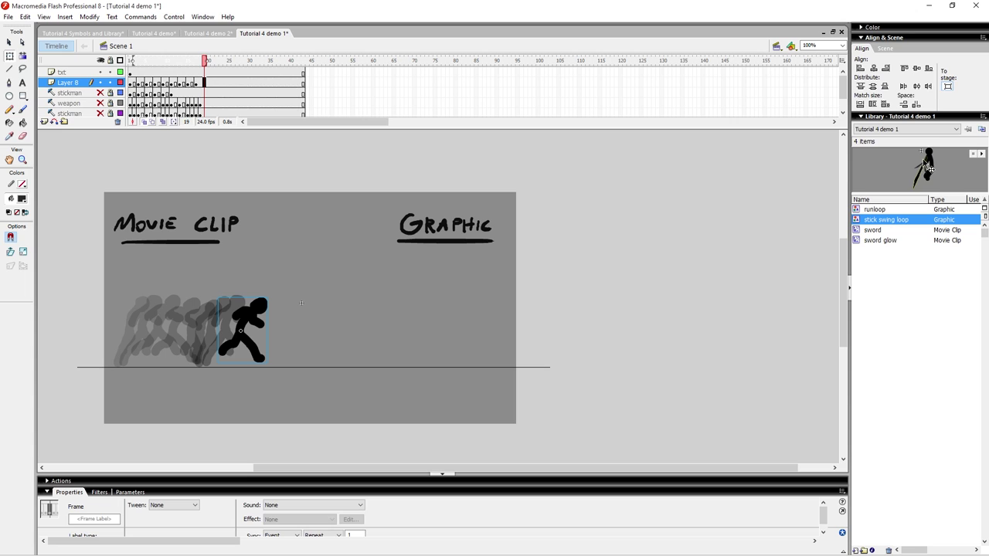
key("Delete")
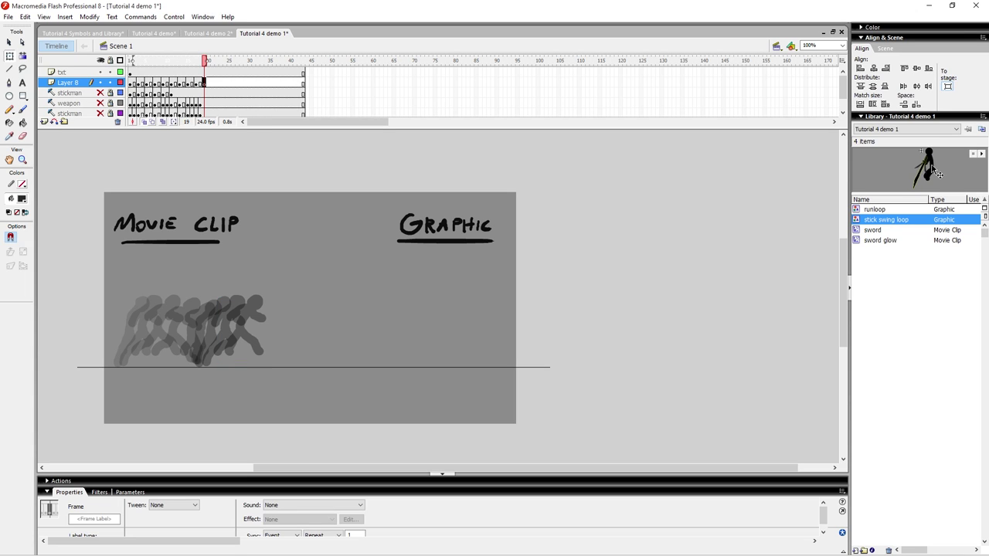
left_click(477, 146)
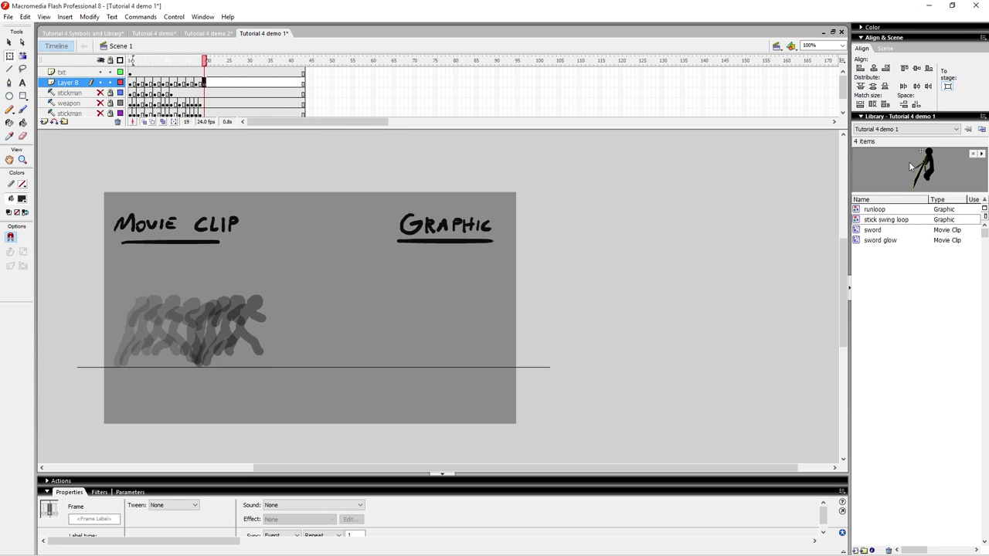
Step: Place a stick swing loop instance at frame 19, standing on the ground line just ahead of the last running pose
left_click_drag(931, 166, 315, 308)
left_click_drag(316, 268, 266, 342)
left_click(262, 342)
left_click(315, 333)
key("comma")
key("period")
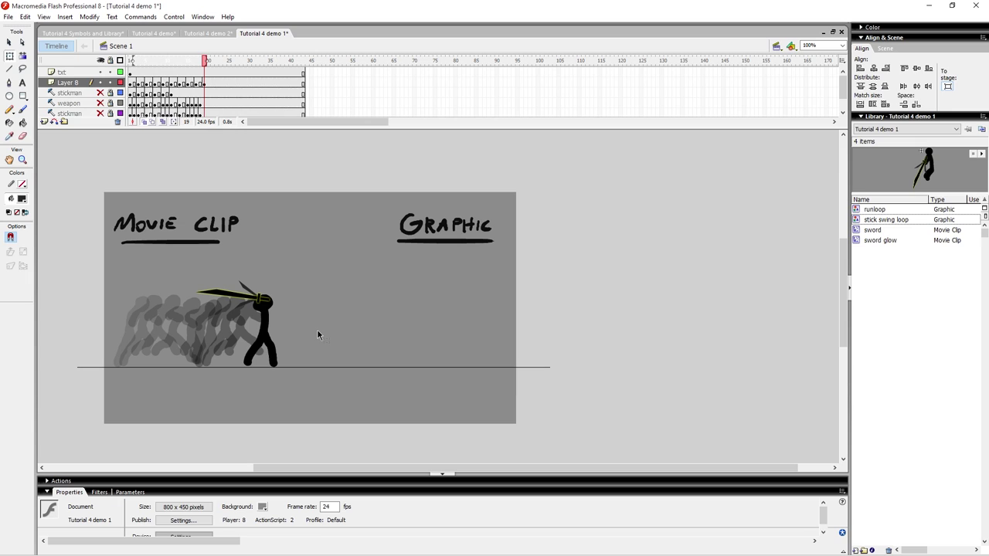
key("comma")
key("comma")
key("comma")
key("comma")
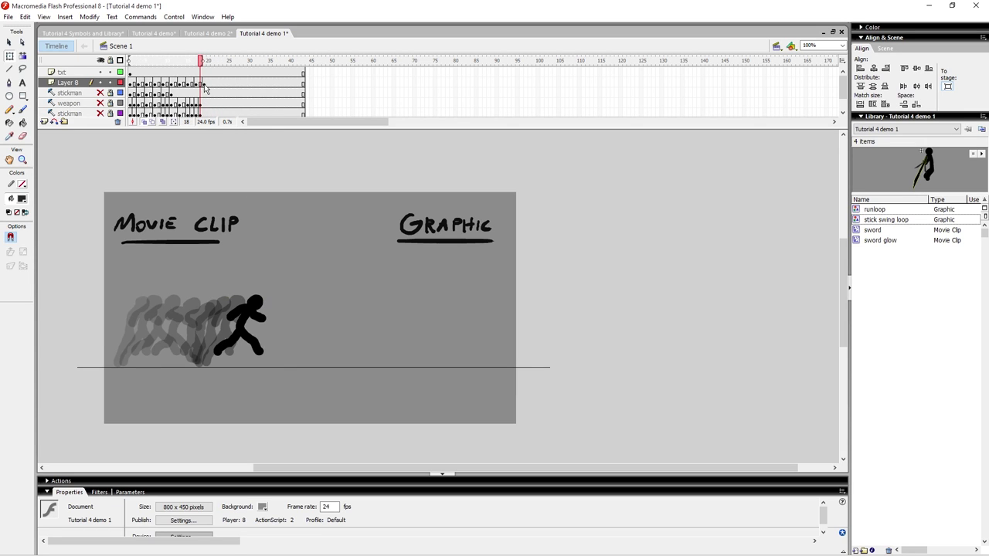
Step: Extend all layers to about frame 100 and play back the run leading into the sword swing
left_click(205, 83)
left_click(304, 85)
key("Return")
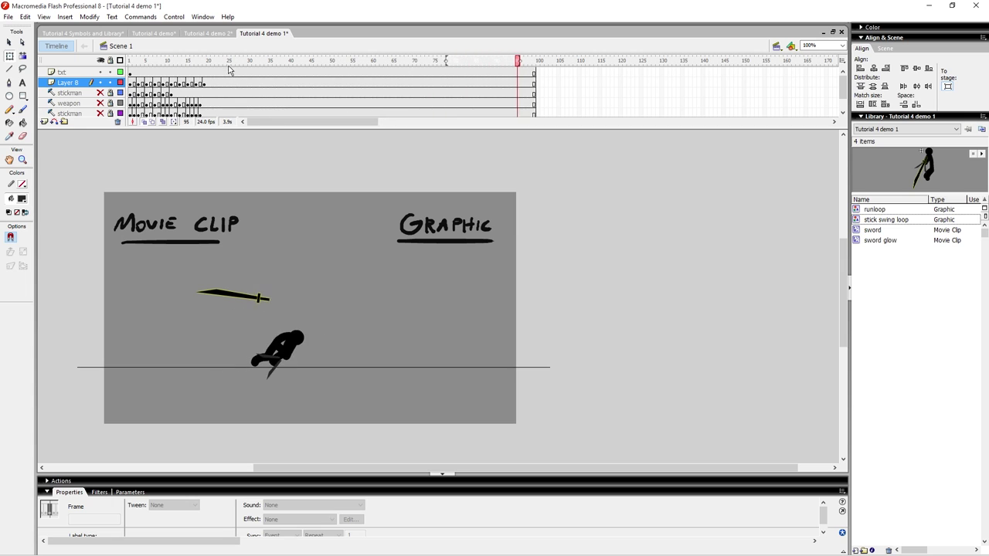
Step: Switch to the Tutorial 4 demo 2 document and copy the yellow sploosh movie clip from its stage
left_click(73, 86)
left_click_drag(211, 177, 207, 166)
left_click(207, 33)
left_click_drag(269, 236, 292, 257)
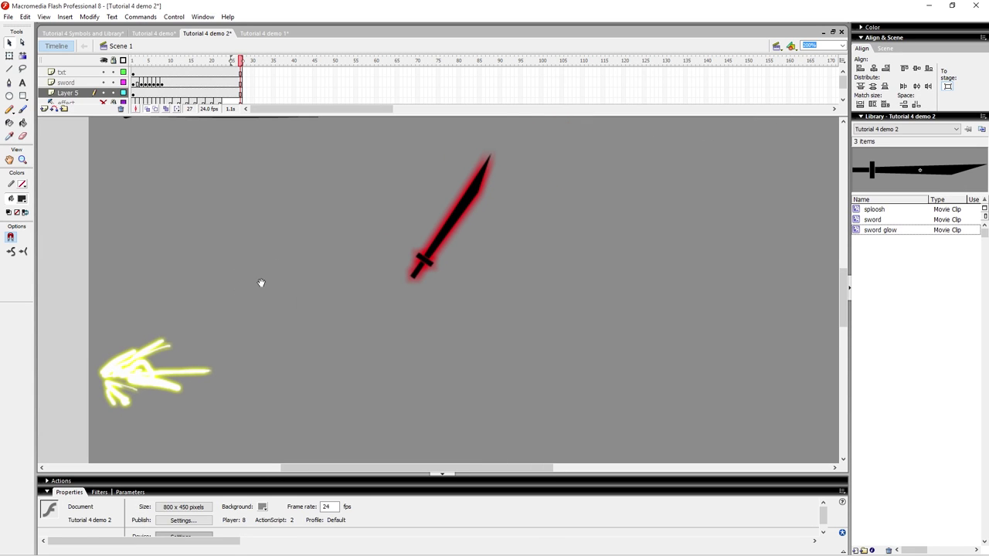
left_click(130, 358)
right_click(133, 371)
left_click(189, 155)
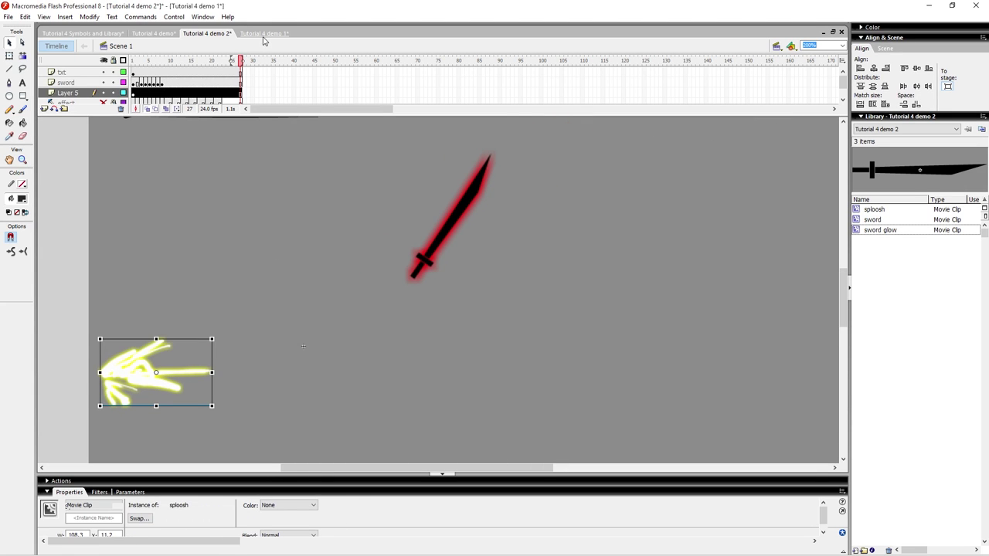
Step: Return to the Tutorial 4 demo 1 document, insert a new layer above Layer 8 and go to frame 20
left_click(263, 34)
left_click(67, 82)
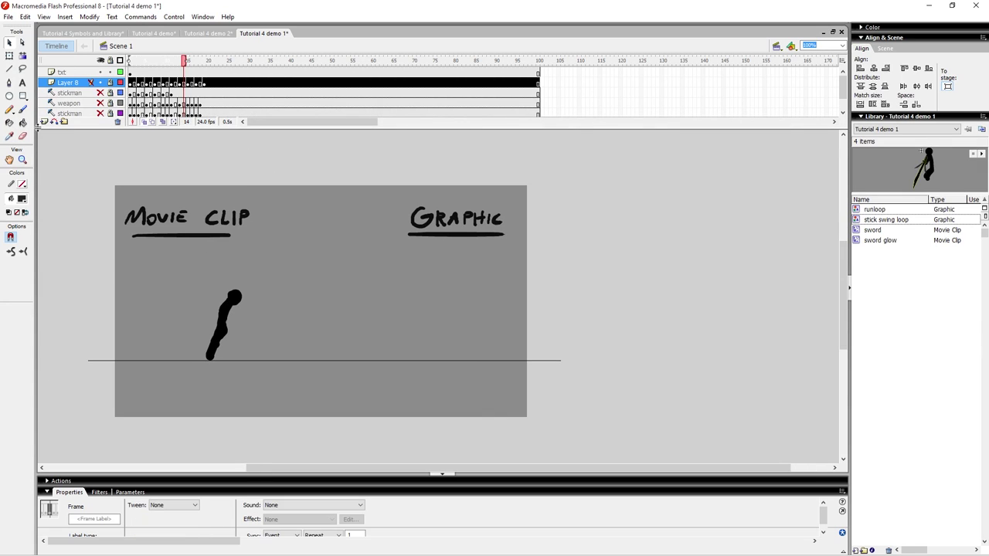
left_click(43, 122)
mouse_move(185, 64)
left_mouse_down()
mouse_move(149, 62)
mouse_move(216, 62)
mouse_move(200, 64)
left_mouse_up()
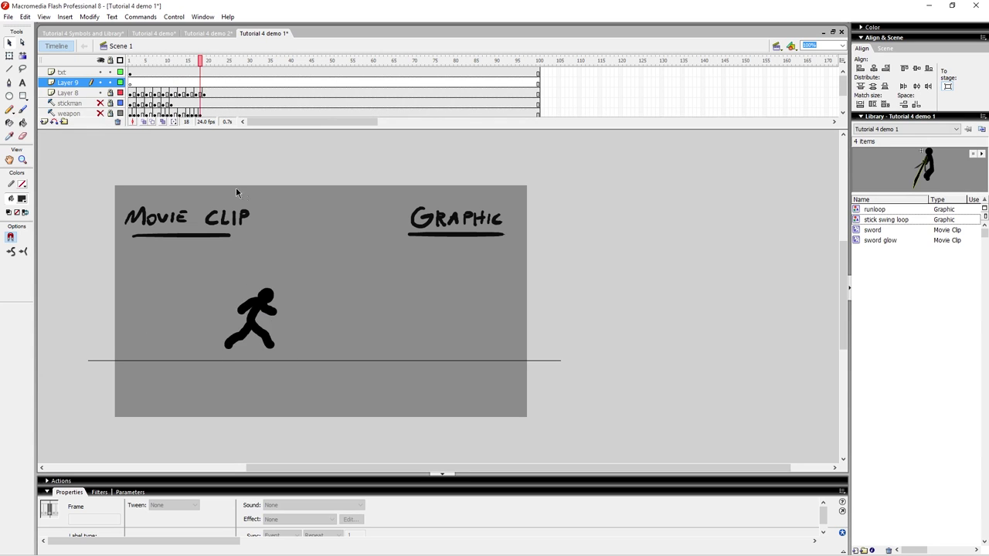
key(".")
key("period")
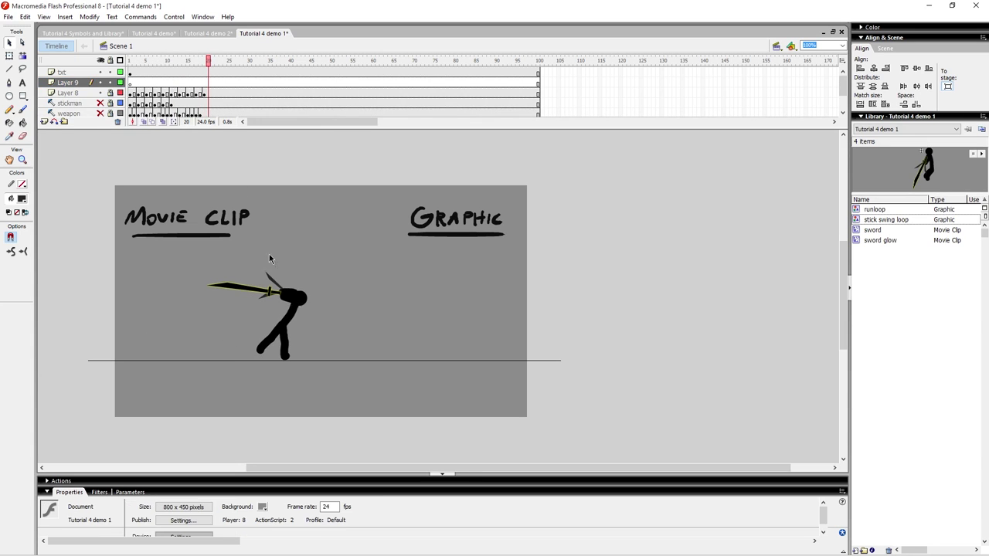
Step: Select the swinging stickman at frame 24 of Layer 8 and open its stick swing loop symbol for editing
left_click(175, 103)
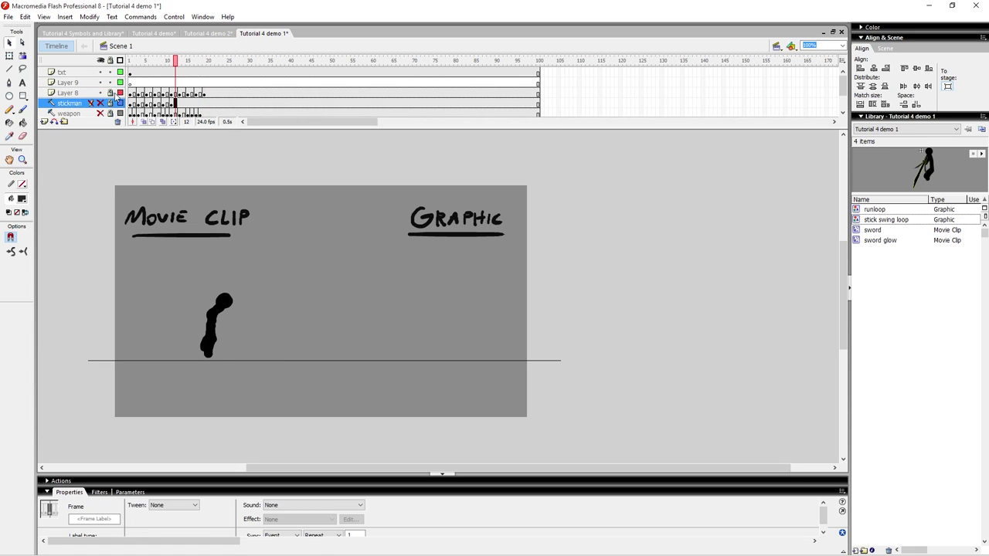
scroll(123, 78, "down", 1)
scroll(135, 82, "up", 1)
left_click(213, 93)
left_click(224, 93)
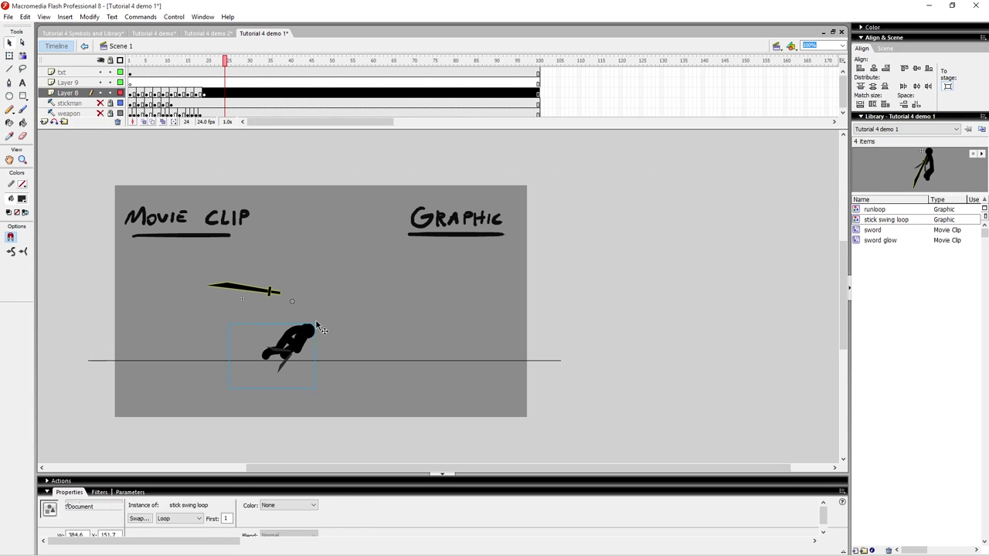
double_click(306, 336)
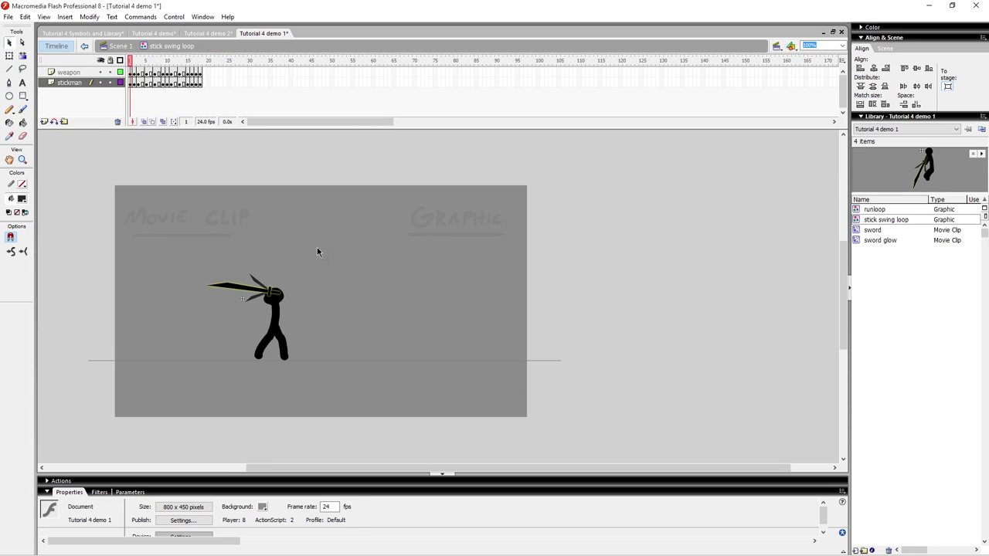
Step: Insert a layer above the weapon layer, add a keyframe at frame 4 and paste the sploosh clip there in place
left_click(68, 72)
left_click(44, 122)
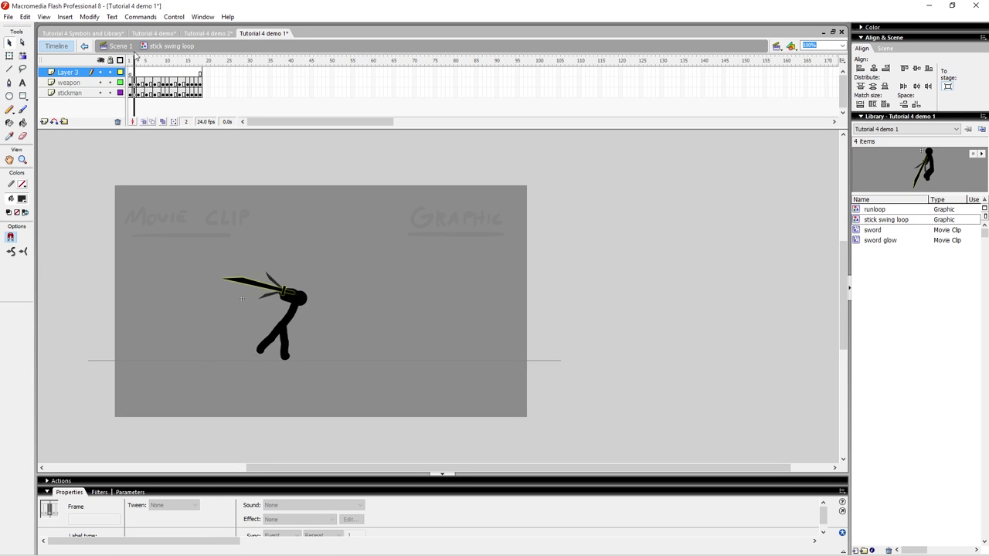
left_click(143, 73)
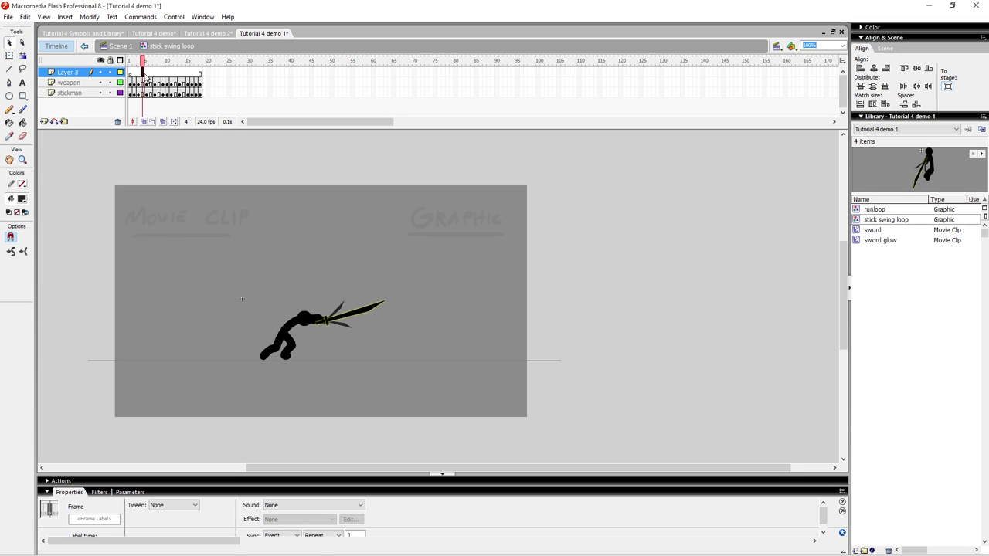
right_click(309, 193)
left_click(333, 221)
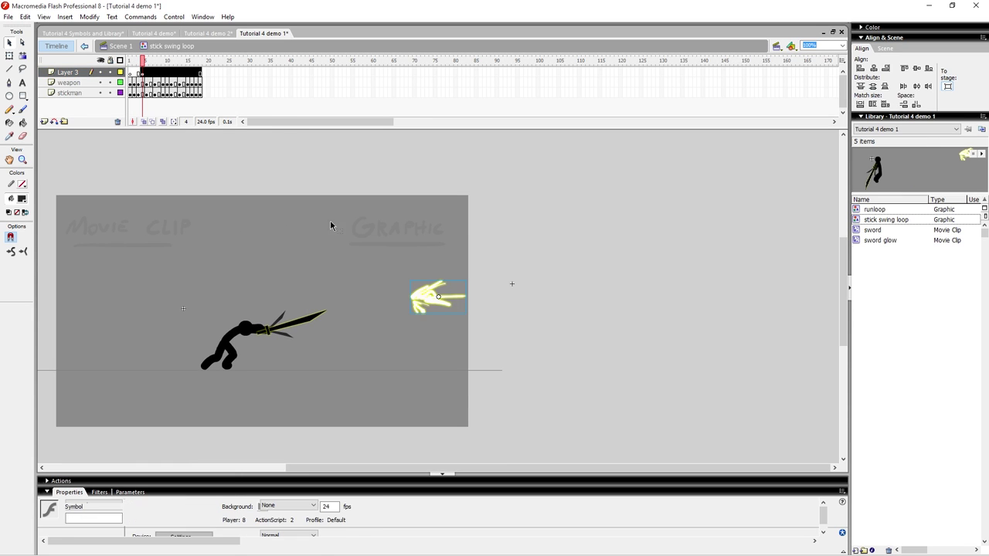
Step: Rotate the sploosh clip to point diagonally downward and position it just below the sword tip
key("q")
left_click_drag(313, 346, 340, 373)
key("v")
left_click_drag(307, 337, 303, 330)
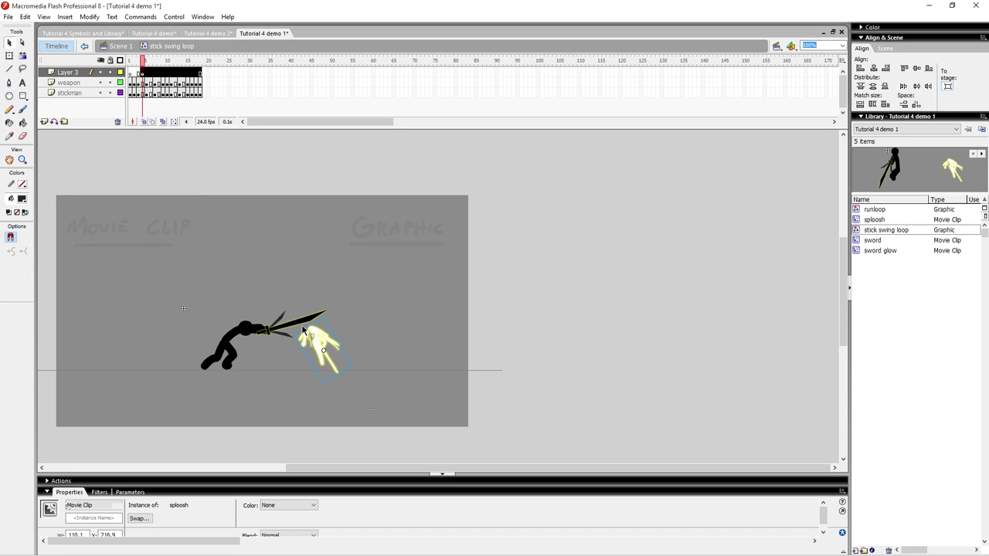
left_click(365, 303)
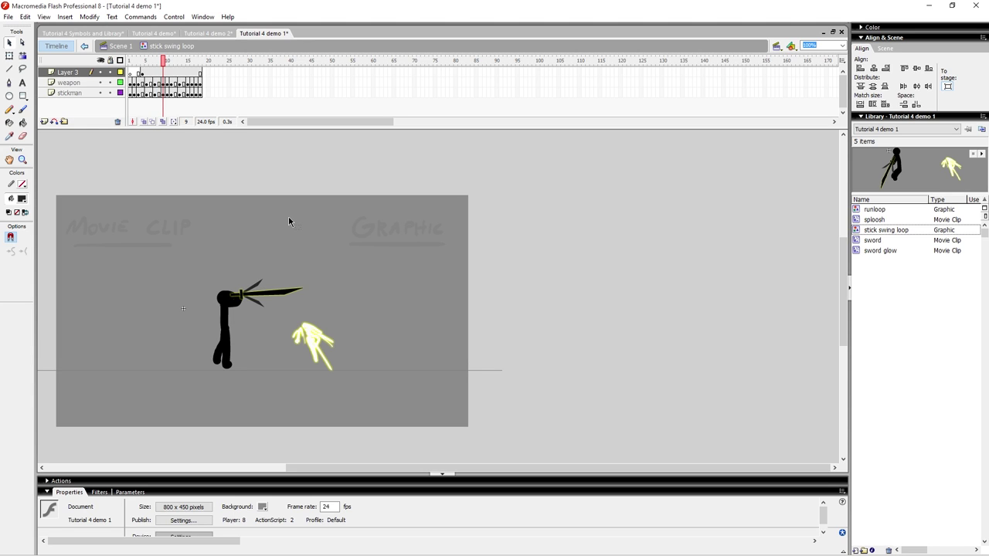
Step: Open the sploosh movie clip to examine its effect timeline, and return to the stick swing loop symbol
double_click(304, 337)
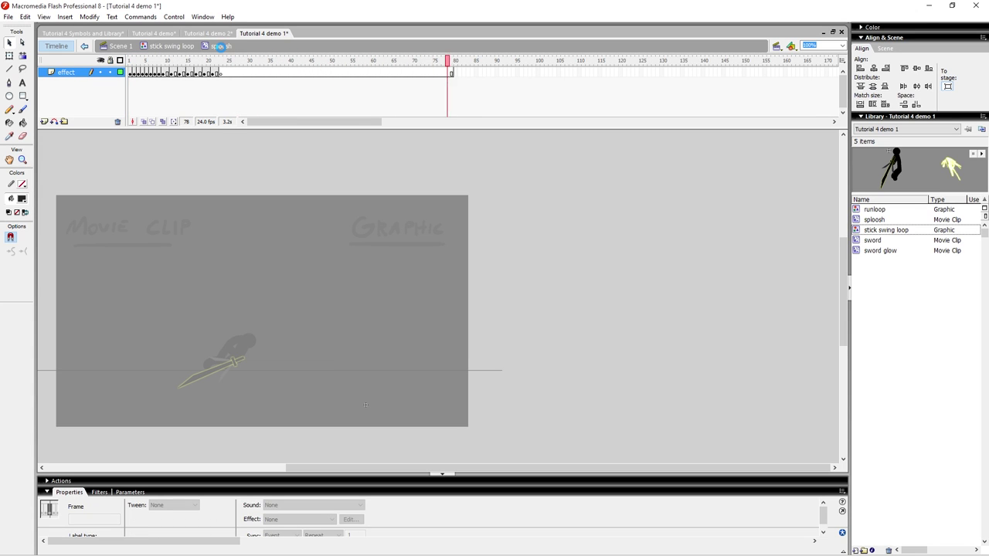
left_click(180, 46)
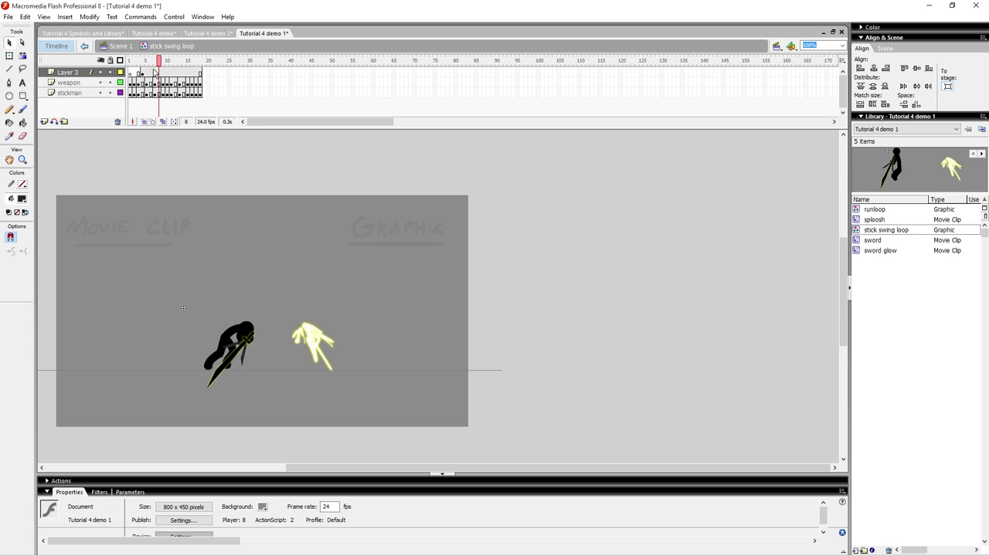
Step: Insert another layer with a keyframe at frame 9 and try to paste the sploosh in place, cancelling the library conflict
left_click(44, 122)
right_click(362, 176)
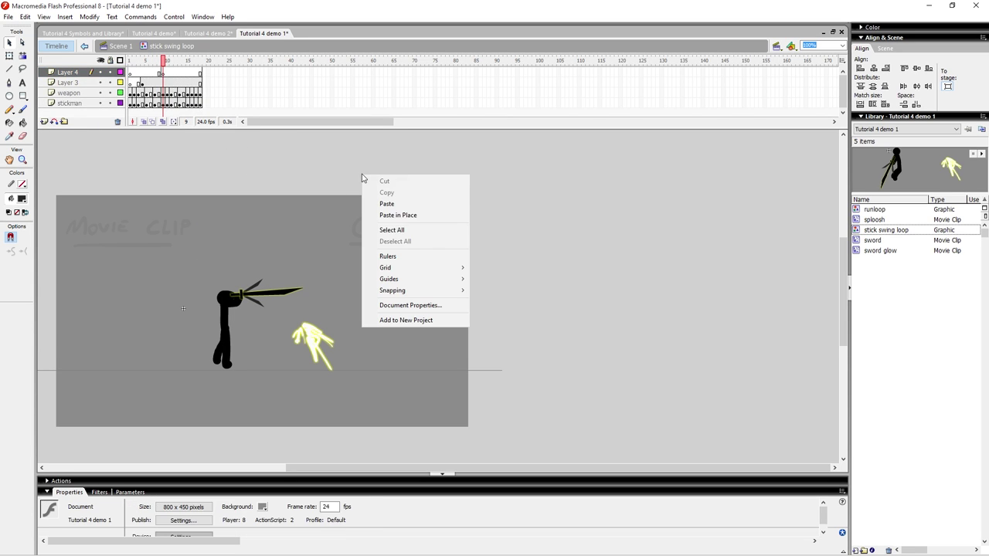
left_click(399, 215)
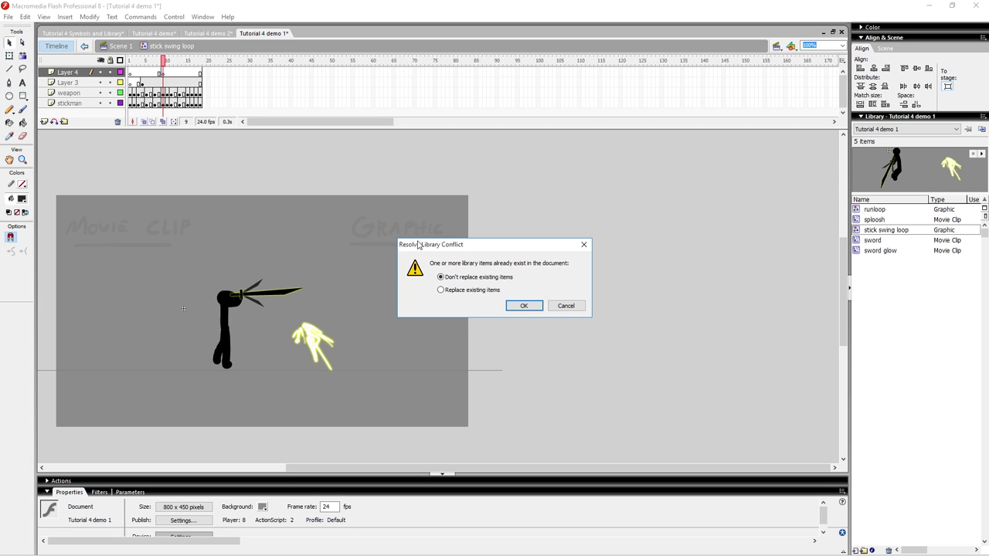
left_click(564, 306)
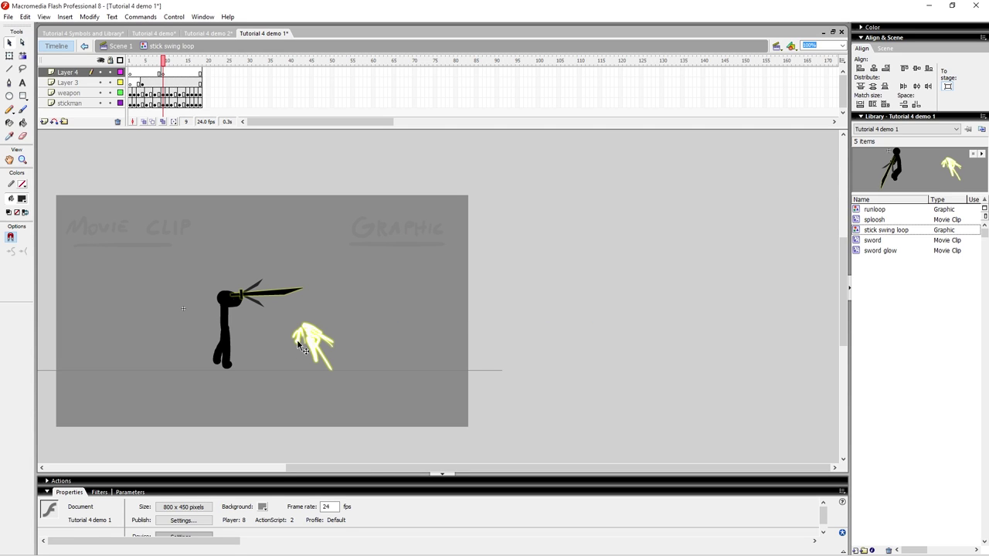
Step: Copy the sploosh clip from Layer 3 and paste it in place on Layer 4 at frame 9
left_click(298, 340)
right_click(310, 327)
left_click(331, 353)
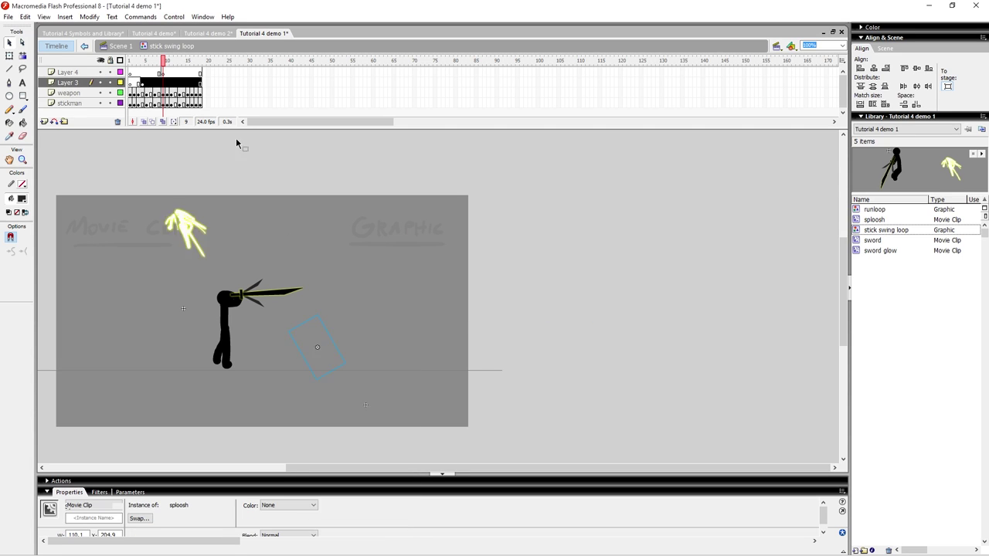
left_click(163, 75)
right_click(318, 174)
left_click(360, 215)
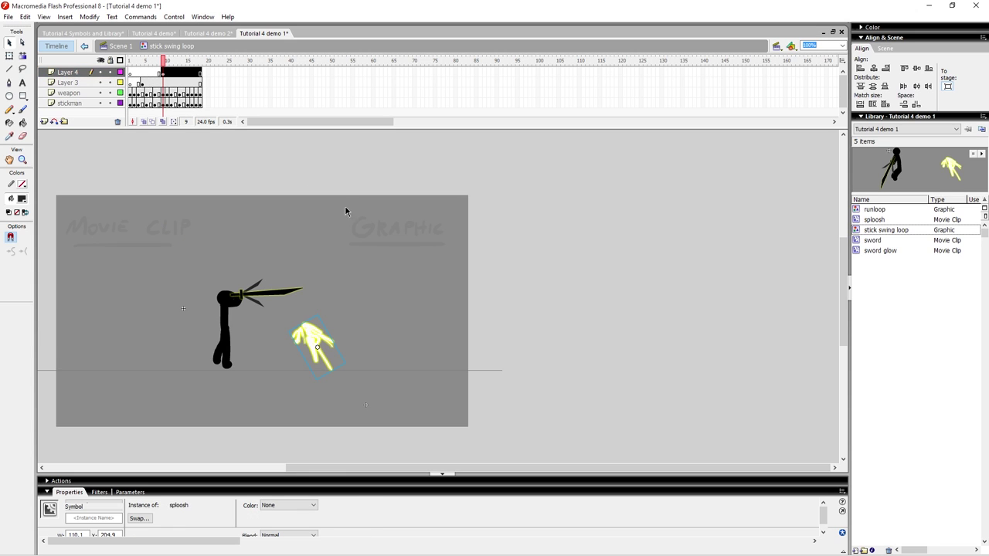
Step: Rotate the pasted sploosh so its spikes point upward, position it just above the sword tip, and test the movie
left_click_drag(311, 328, 325, 248)
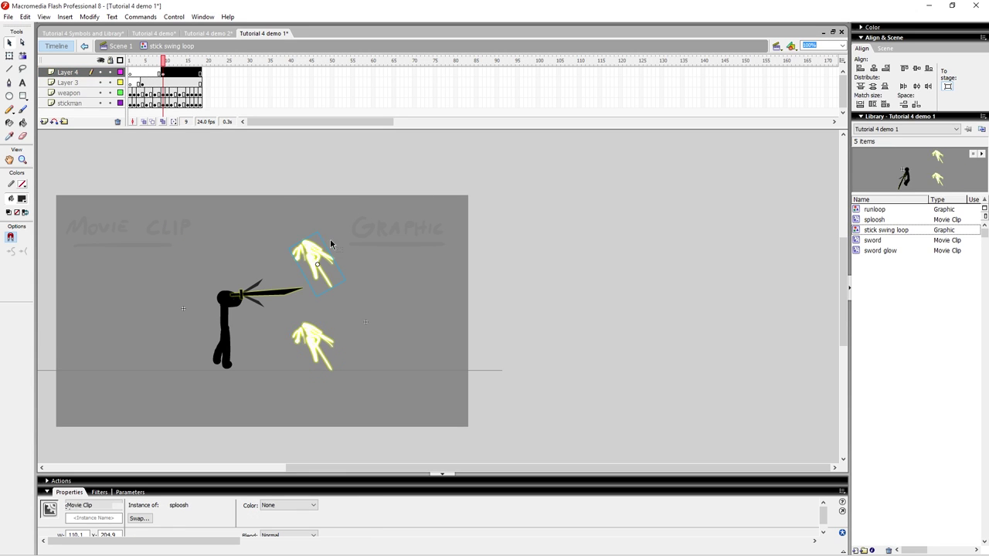
key("v")
left_click_drag(319, 285, 288, 280)
left_click(329, 269)
left_click(280, 278)
left_click(371, 251)
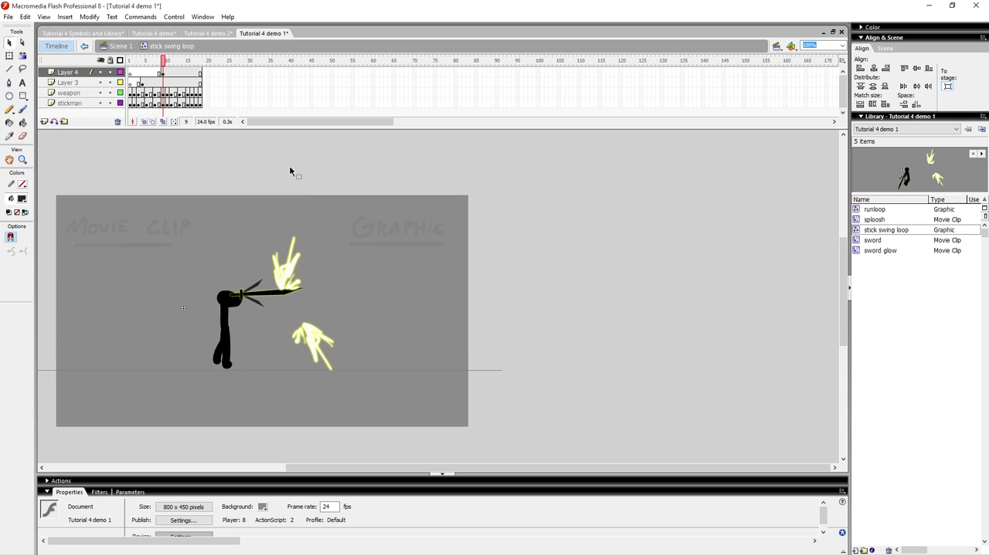
key("ctrl+Return")
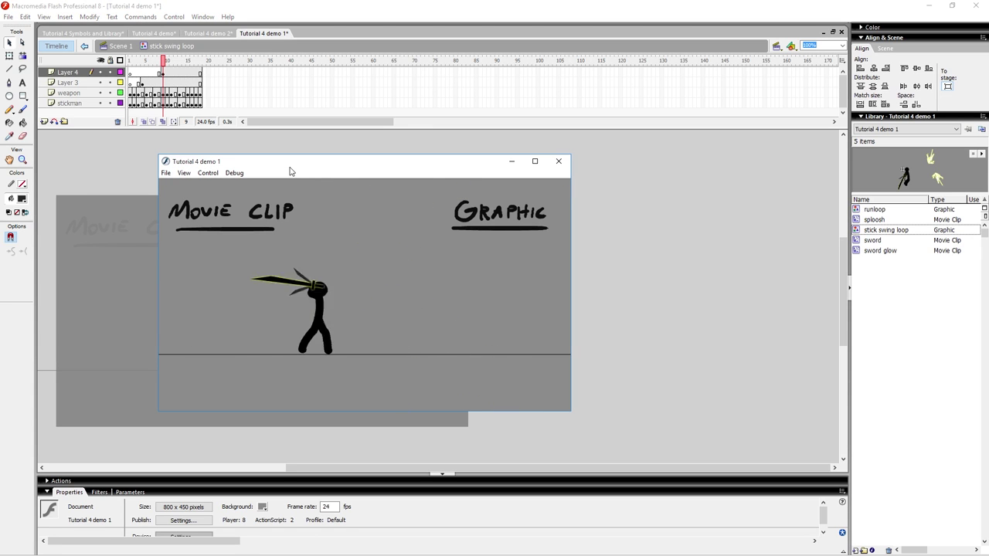
left_click(558, 161)
Step: Move the lower sploosh at frame 4 of Layer 3 slightly closer to the stickman, so it overlaps the sword
left_click(142, 82)
left_click_drag(300, 339, 284, 332)
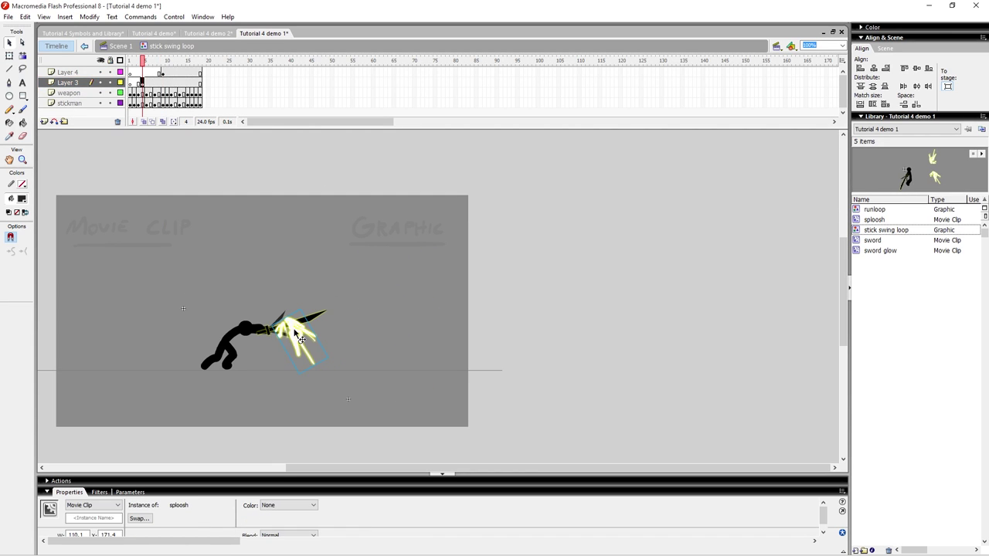
left_click(313, 264)
Step: Shift the upper sploosh at frame 9 of Layer 4 down and toward the stickman, overlapping the sword blade
left_click(159, 72)
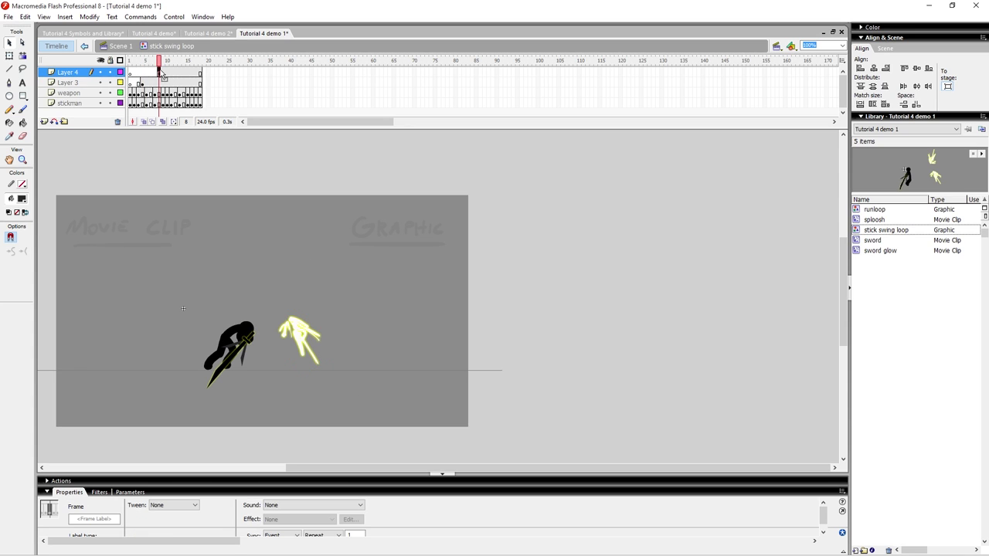
key("period")
key("comma")
key("period")
left_click_drag(283, 263, 276, 275)
left_click_drag(280, 276, 270, 277)
left_click(344, 265)
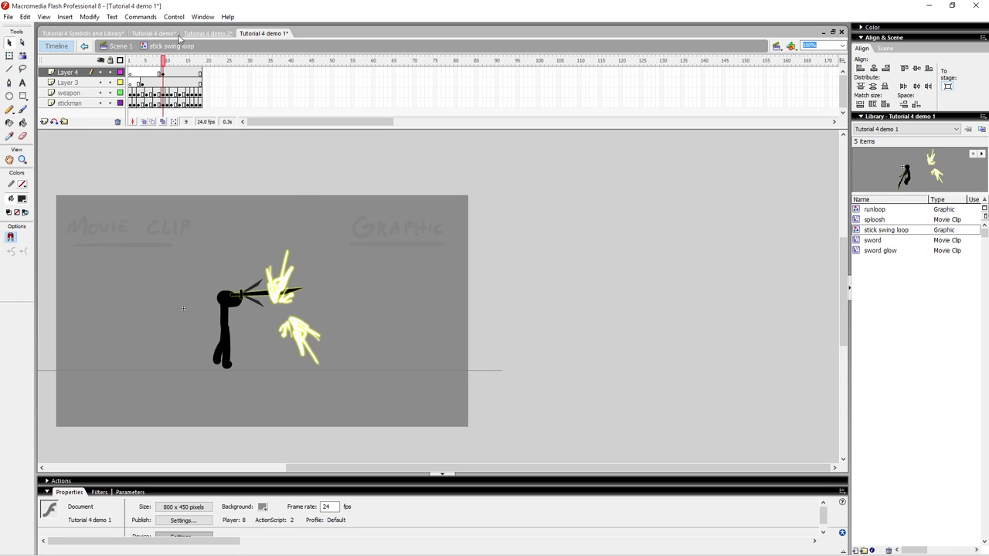
Step: Return to Scene 1 and test the movie to check both sploosh effects during the sword swing
left_click(123, 46)
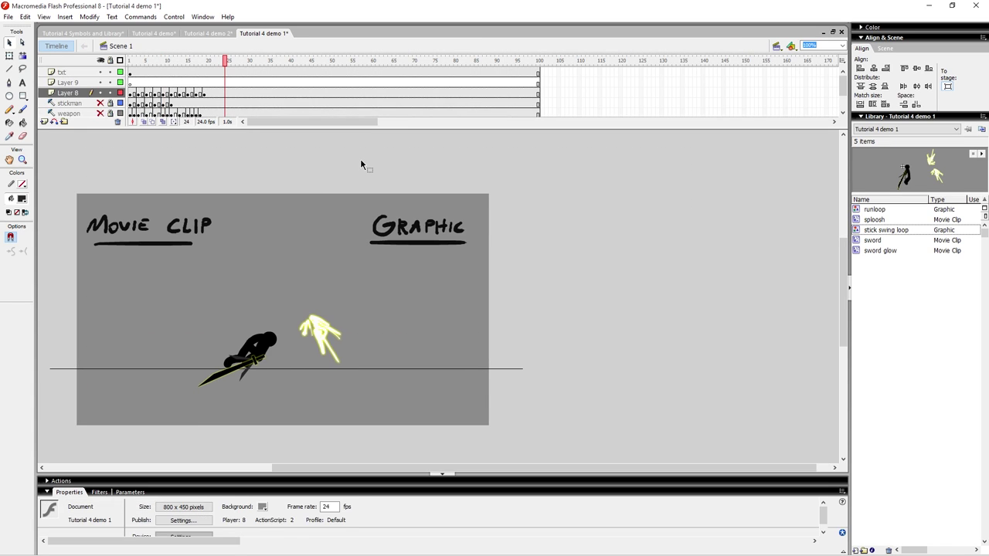
key("ctrl+Return")
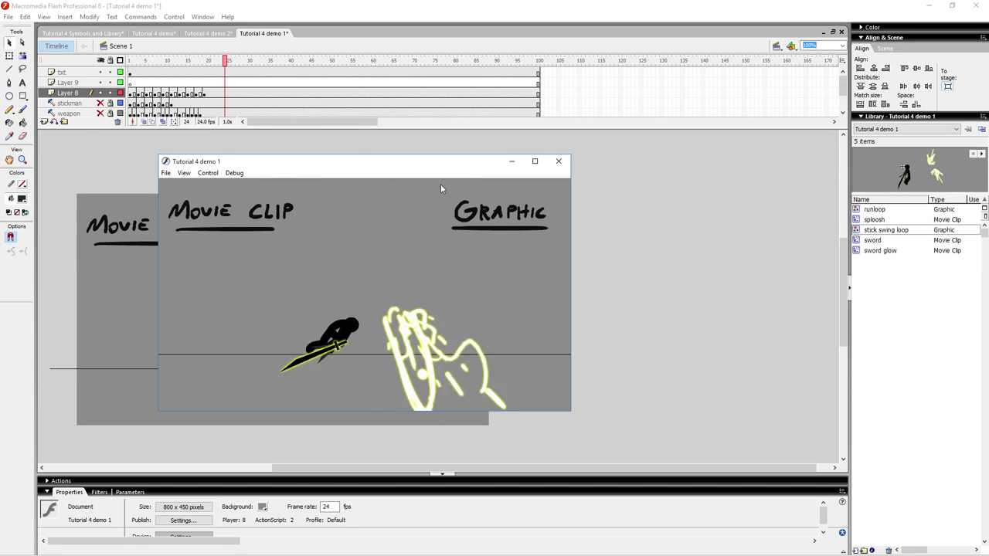
left_click_drag(413, 162, 353, 166)
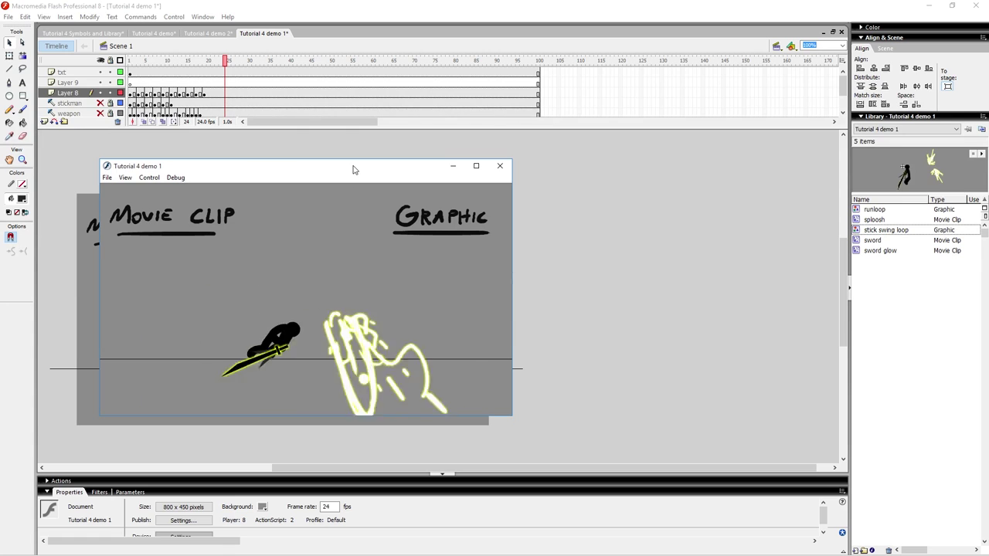